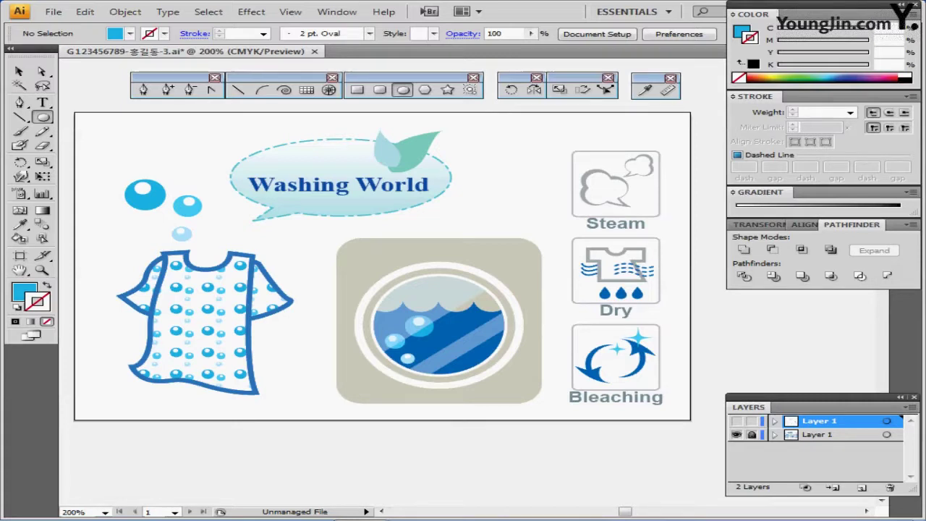
Hide the locked lower reference layer and show the upper working layer in preview mode.
click(736, 434)
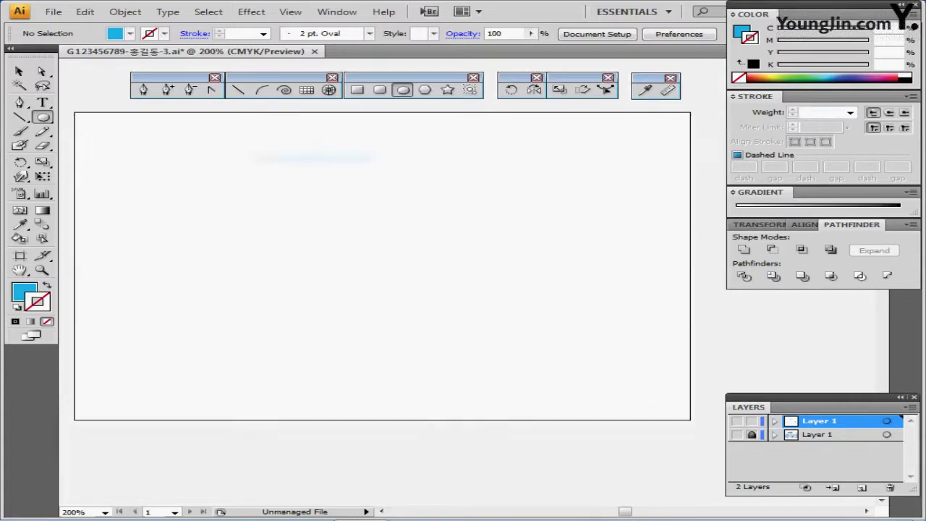
key(ctrl+y)
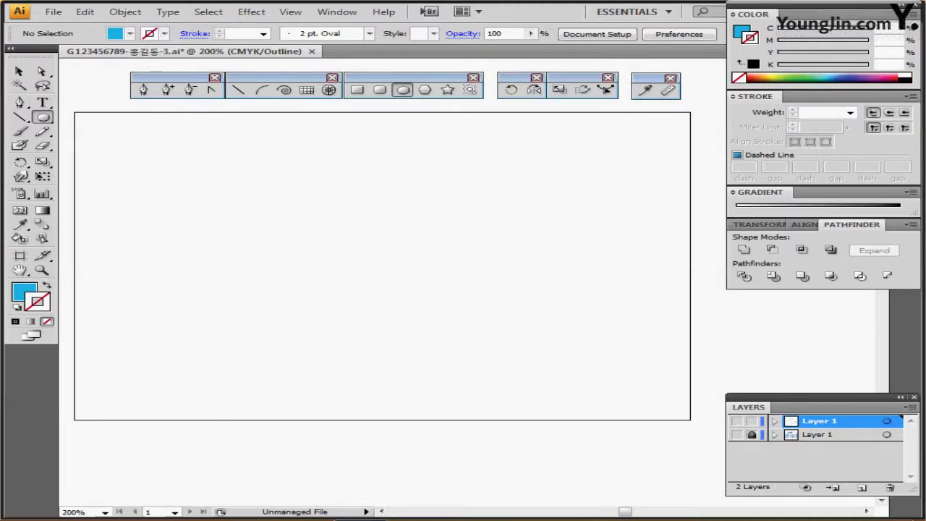
click(736, 420)
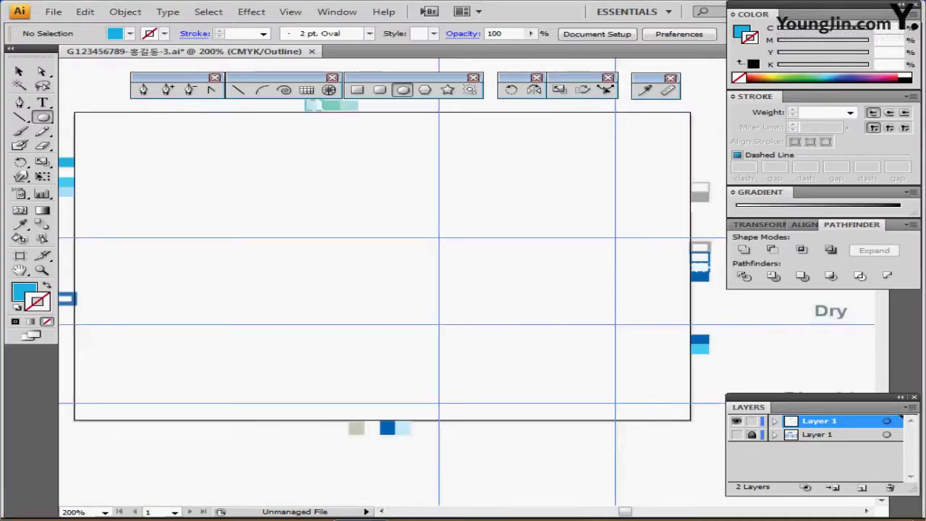
key(ctrl+y)
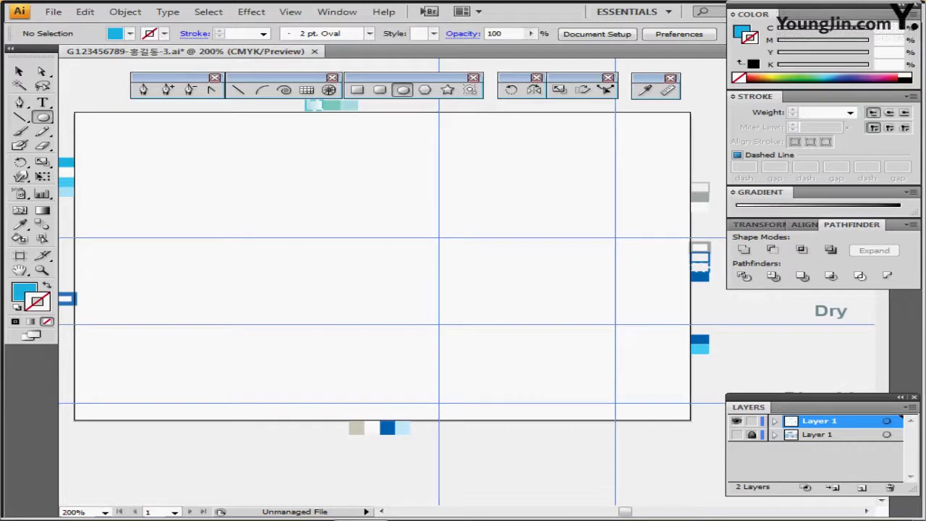
Create an ellipse 8 mm wide and 6 mm high near the artboard's upper-left corner.
key(ctrl+plus)
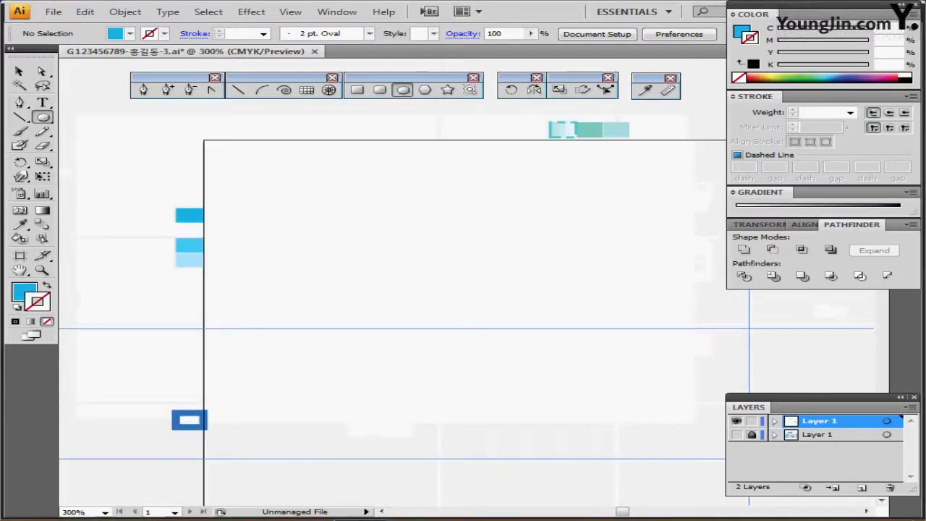
drag(506, 311, 402, 274)
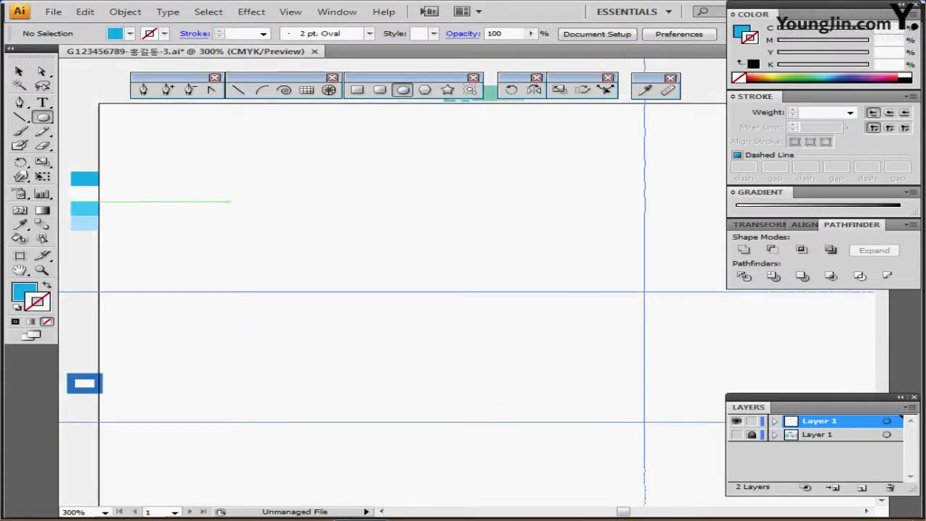
click(230, 201)
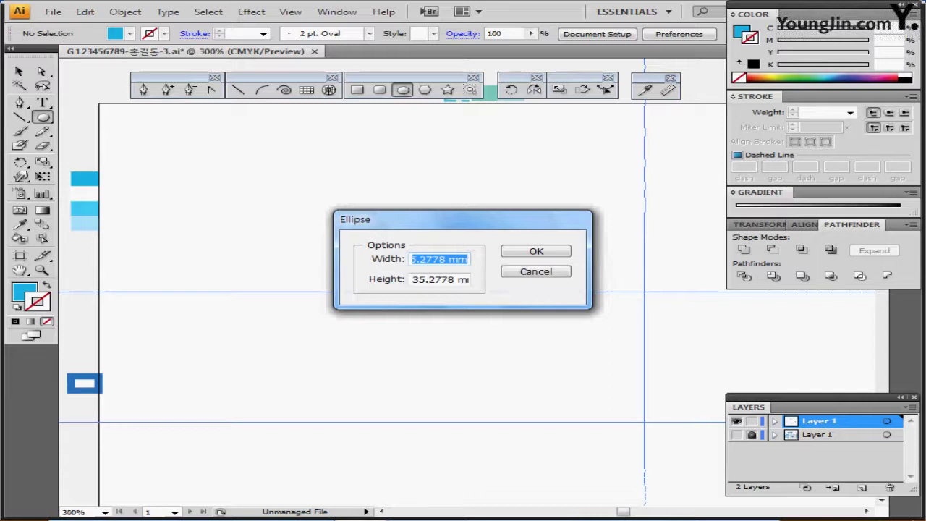
text(8)
key(Tab)
text(6)
key(Return)
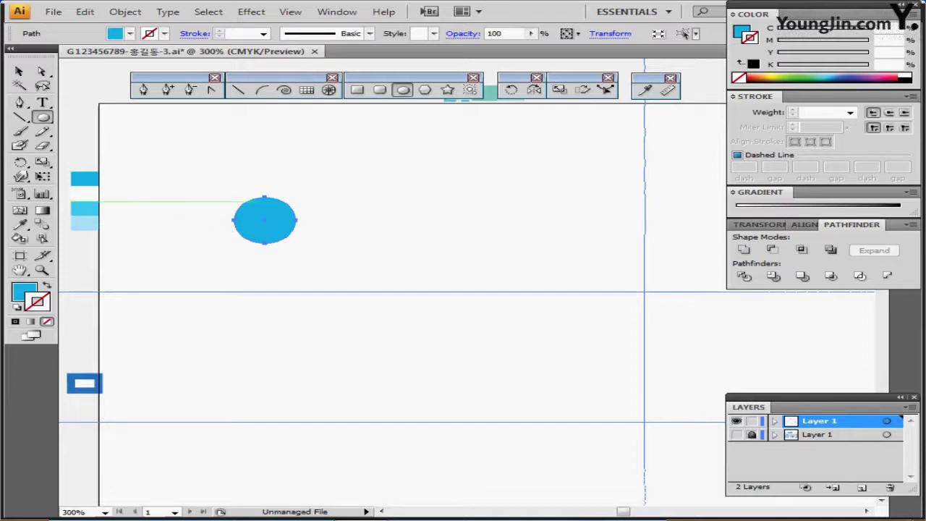
Draw a small highlight ellipse in the upper part of the blue ellipse and fill it with the sampled white swatch.
drag(265, 220, 278, 221)
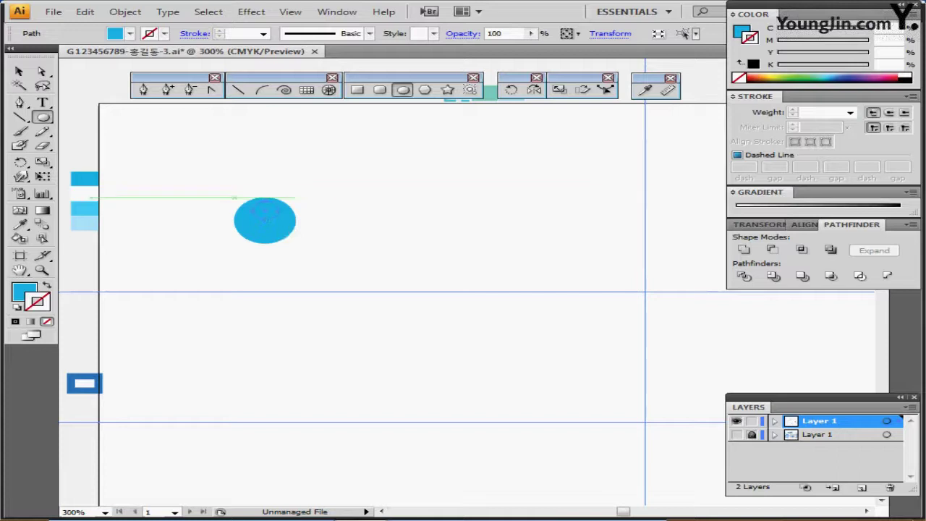
key(i)
click(88, 195)
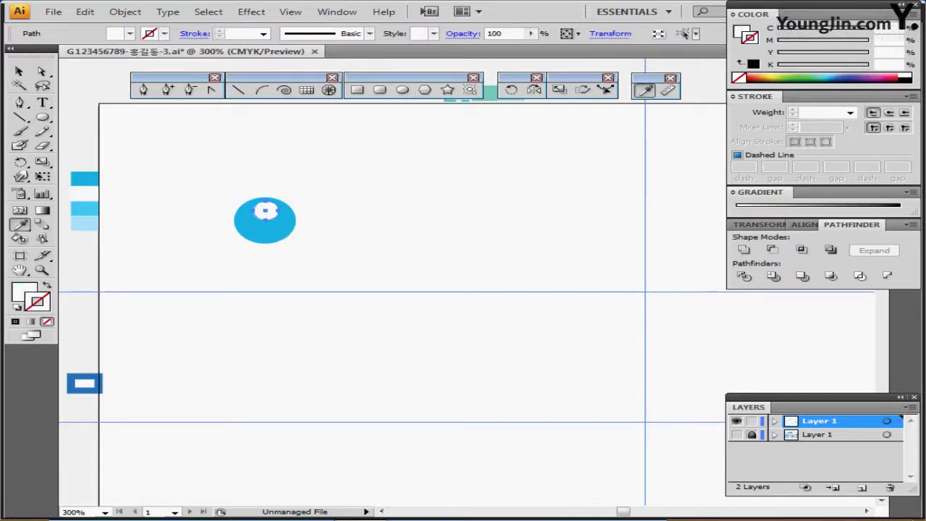
Nudge the white highlight slightly to the left within the blue ellipse.
ctrl+click(338, 312)
ctrl+click(266, 211)
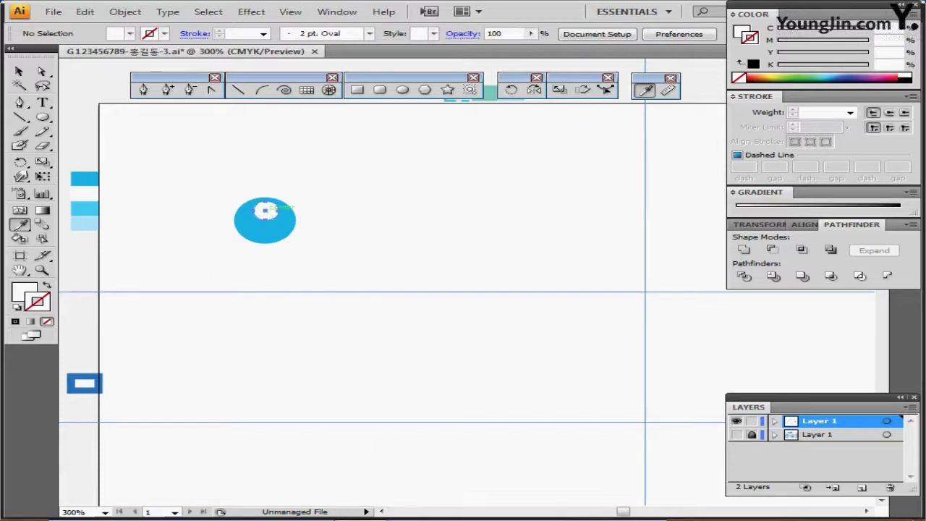
ctrl+click(280, 217)
drag(446, 273, 308, 208)
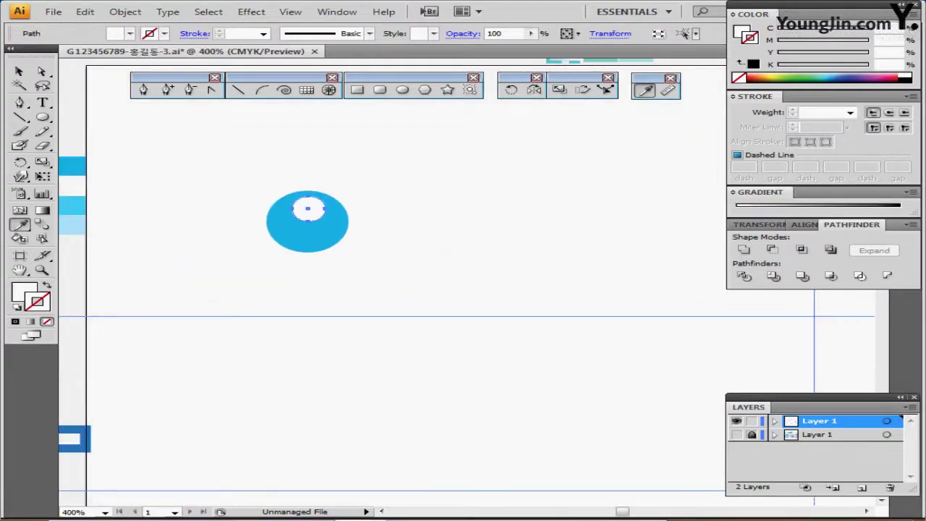
key(Left)
key(Left)
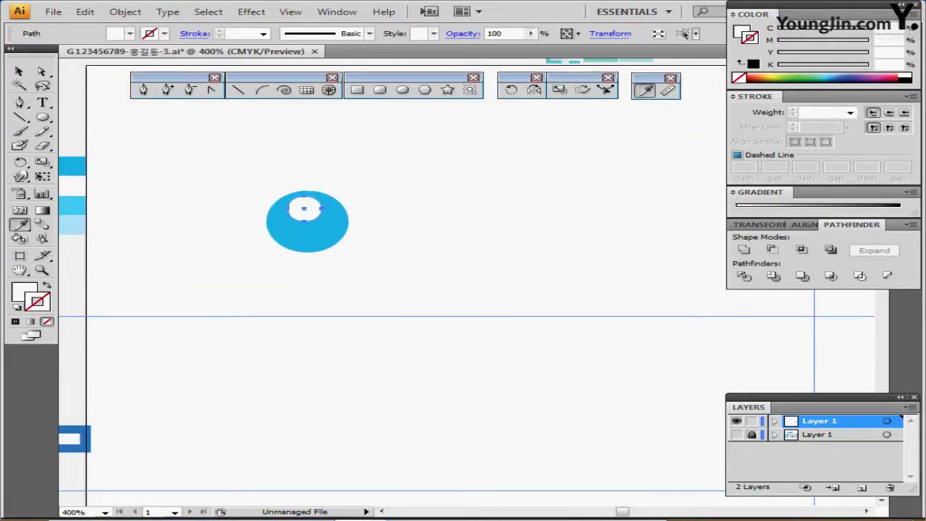
key(Up)
key(Left)
key(Down)
Group the blue ellipse with its highlight and create a uniformly scaled copy at 70%.
key(v)
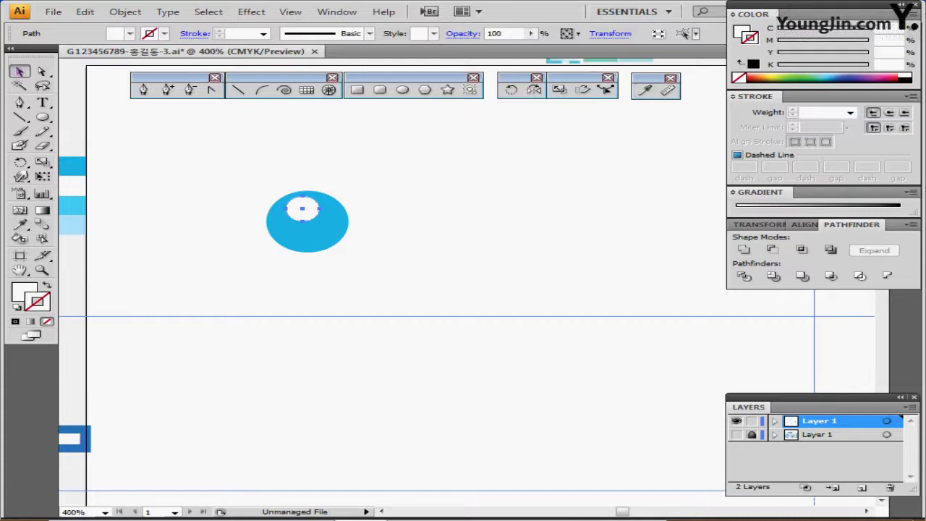
drag(224, 175, 312, 232)
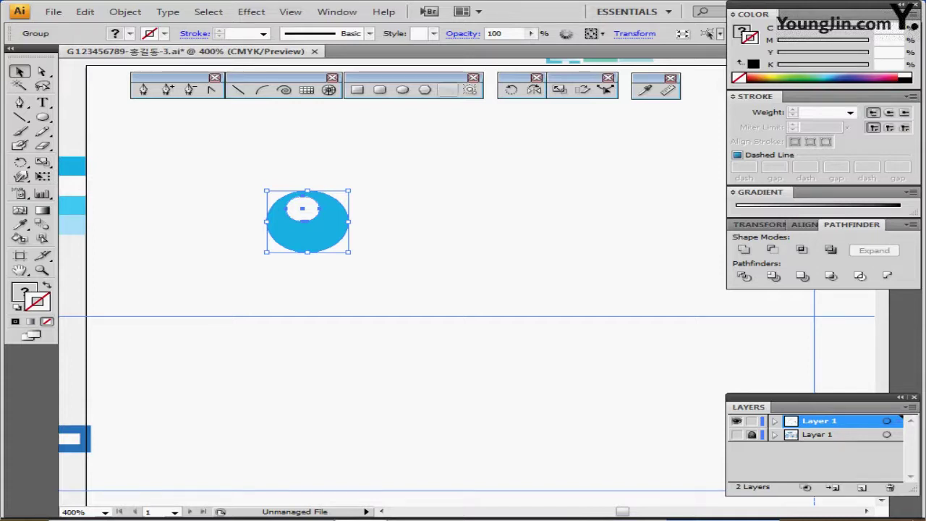
double_click(559, 89)
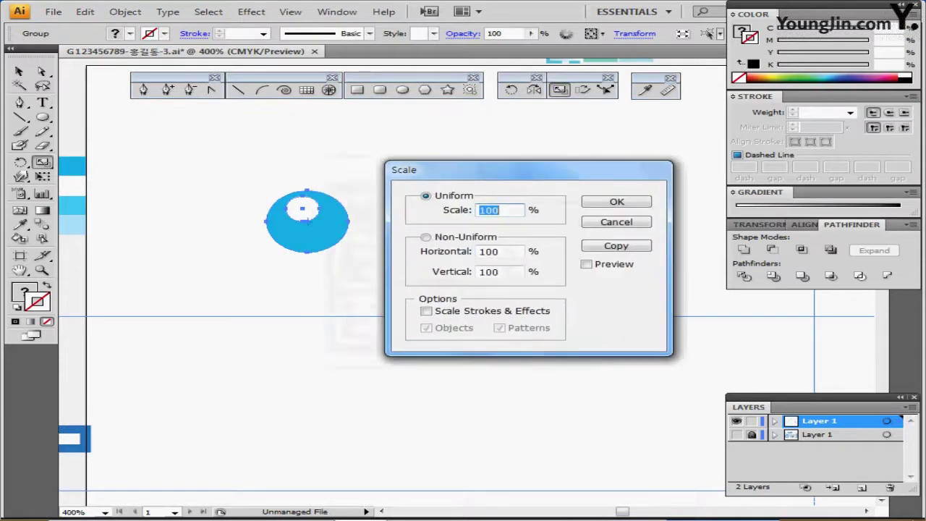
text(70)
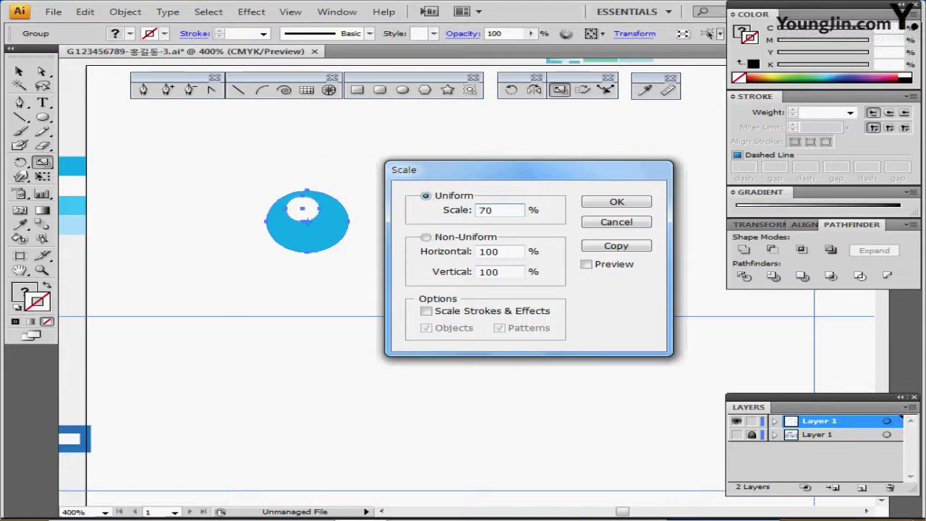
key(Tab)
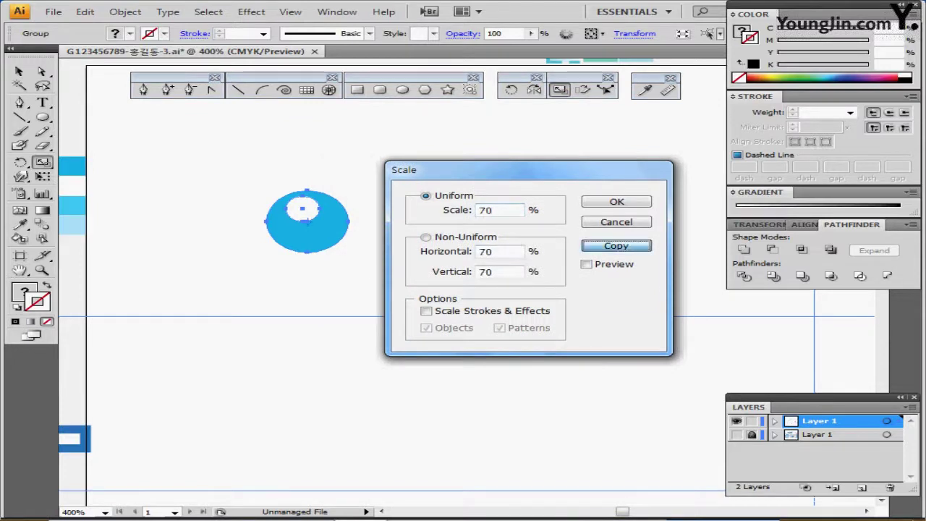
key(Return)
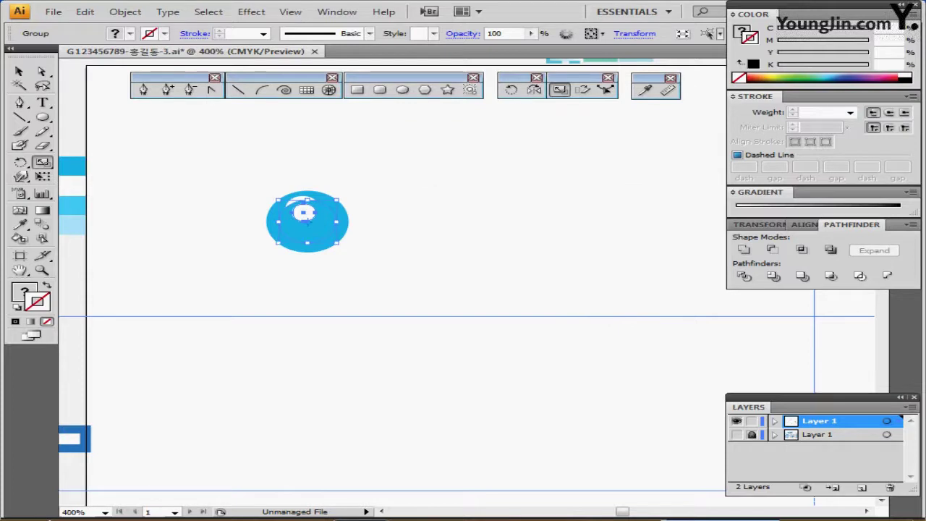
Repeat the scaled copy once and move the two smaller bubbles out beside and below the large one.
key(ctrl+d)
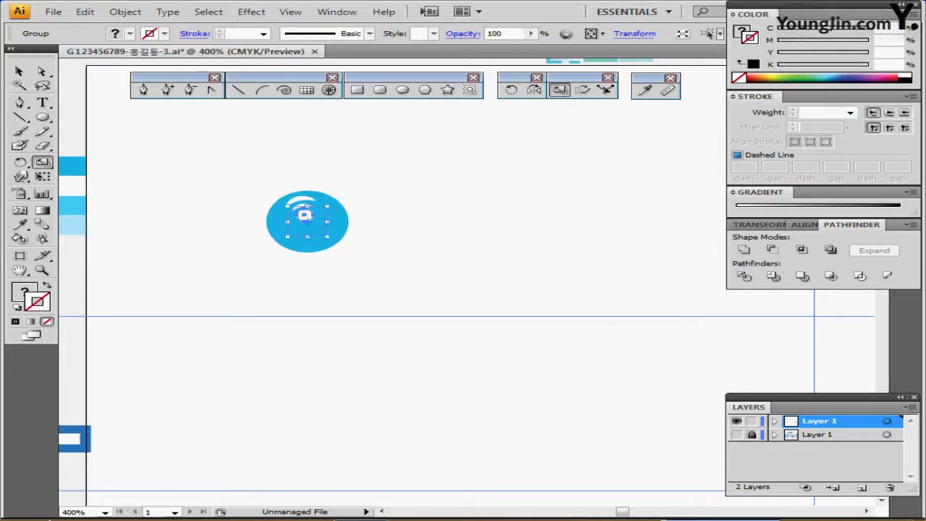
drag(305, 214, 399, 295)
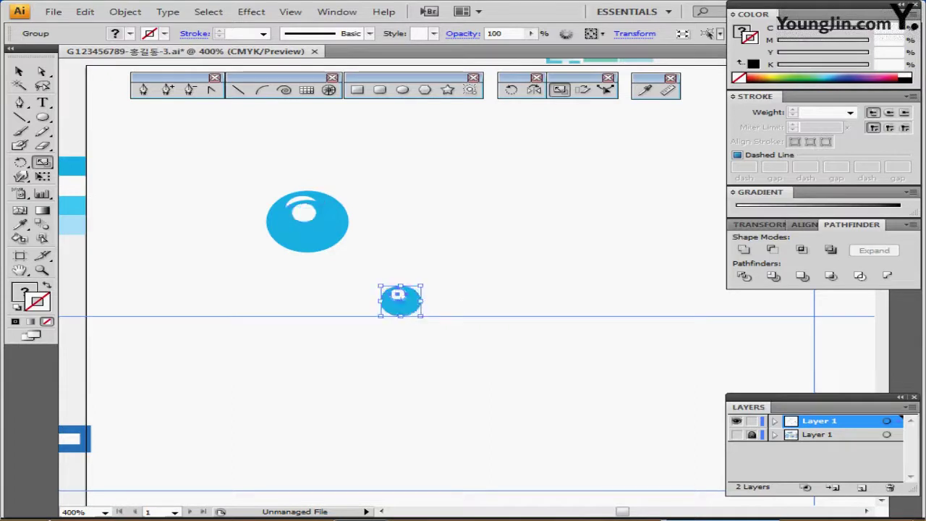
drag(303, 213, 410, 225)
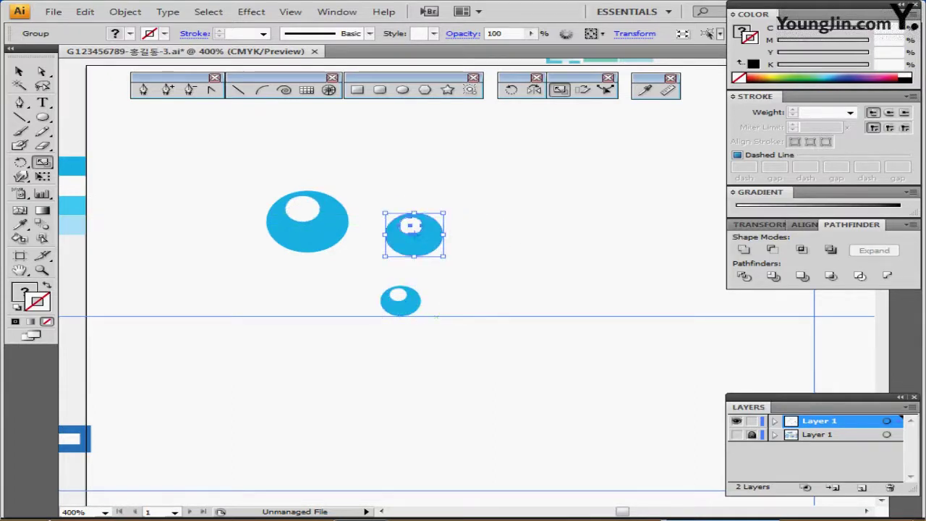
Recolor the medium bubble's body with the medium sky-blue swatch beside the artboard.
double_click(410, 226)
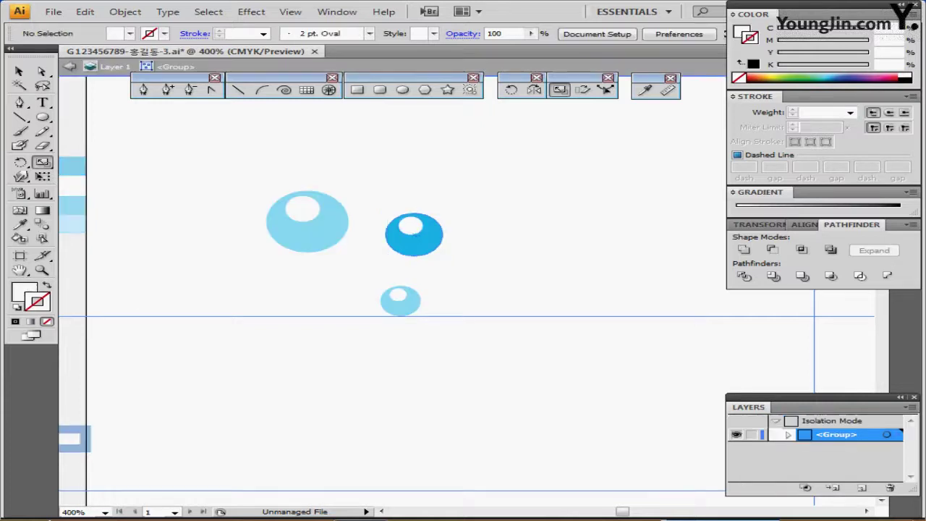
click(411, 228)
scroll(396, 242, left, 2)
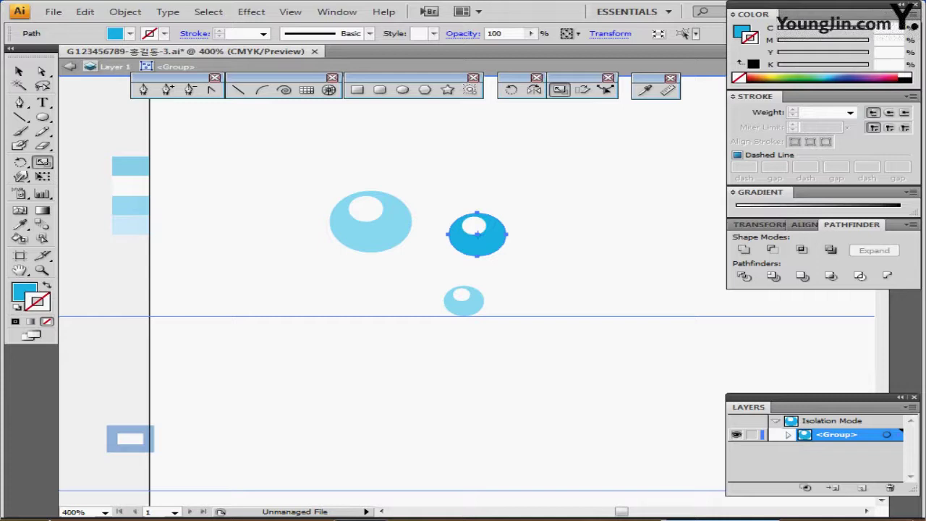
click(644, 89)
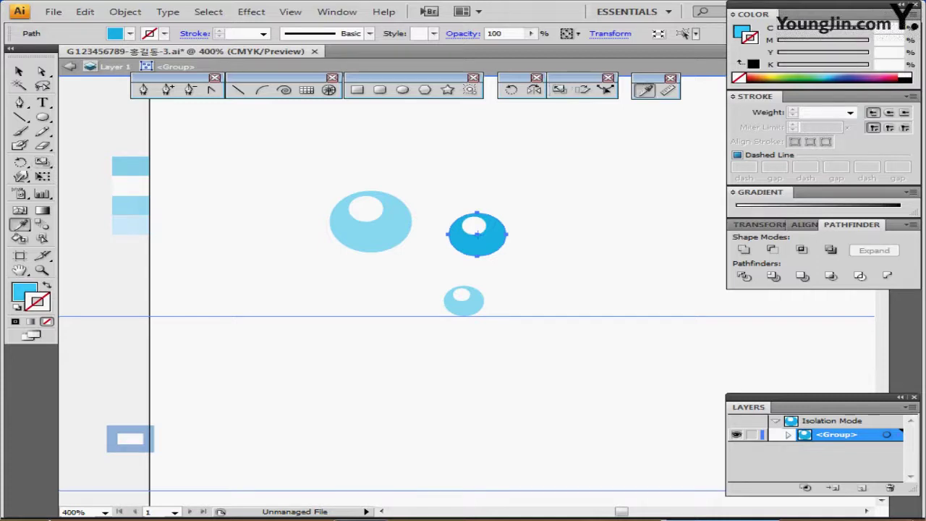
ctrl+double_click(465, 310)
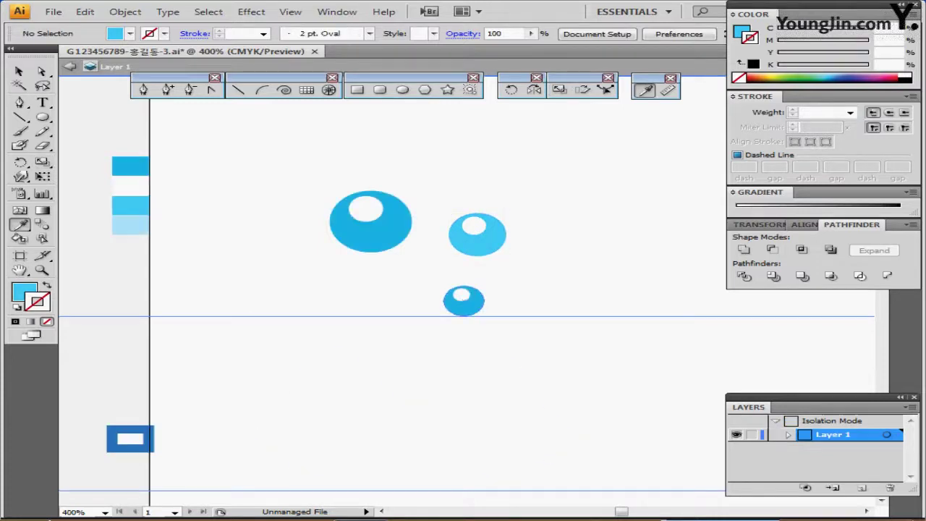
Recolor the smallest bubble's body with the pale blue swatch and leave isolation mode.
ctrl+double_click(464, 310)
ctrl+click(464, 310)
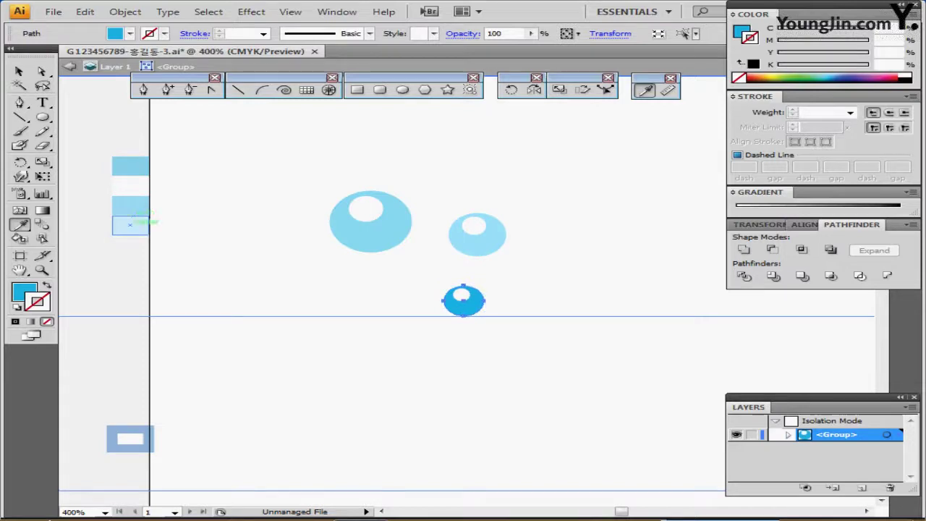
click(143, 221)
key(Escape)
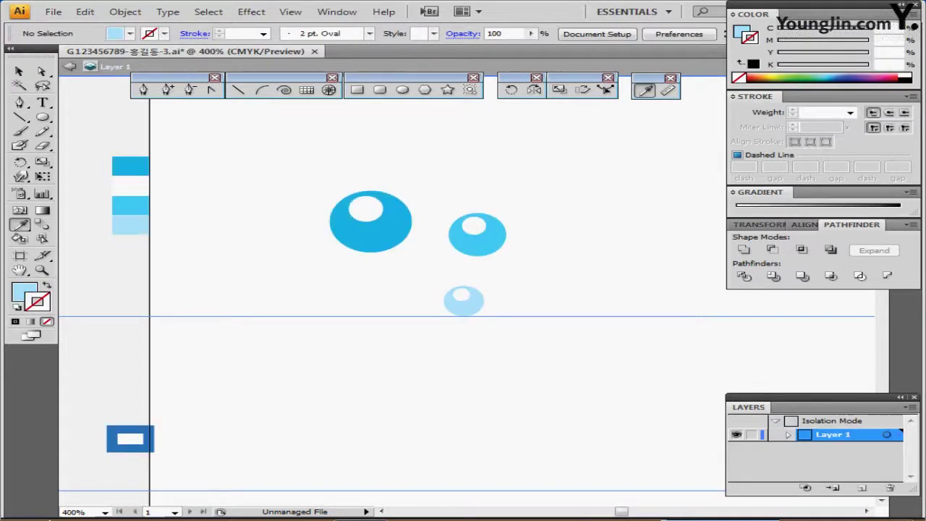
drag(463, 290, 379, 285)
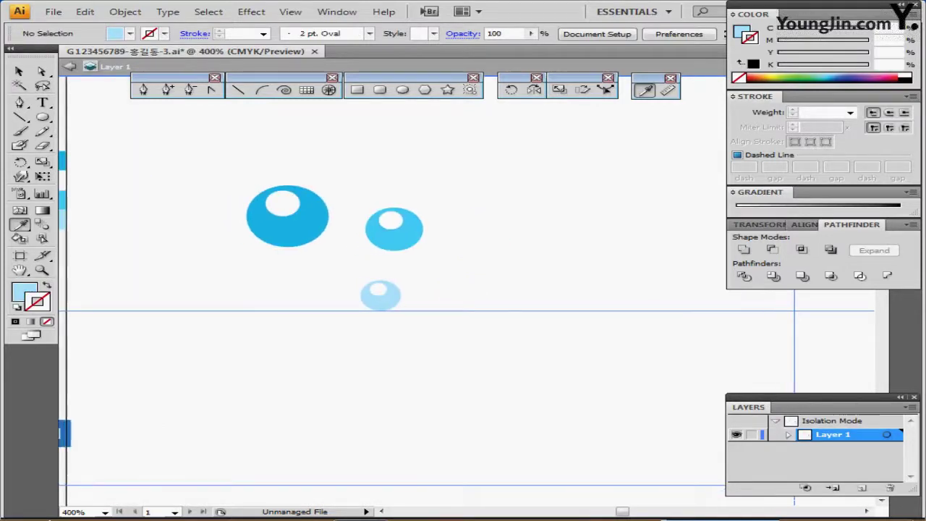
key(Escape)
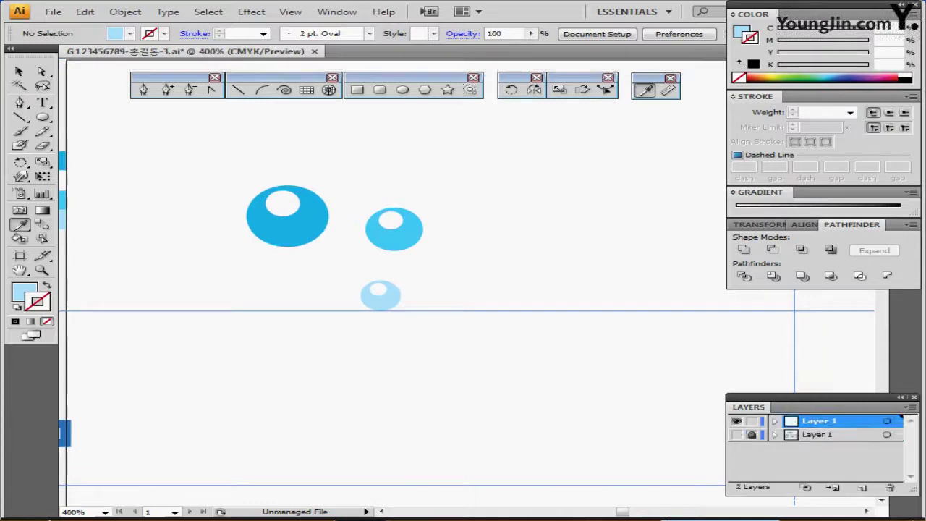
Show the reference layer's outlines and move all three bubbles together over the bubble outlines above the shirt.
click(737, 435)
scroll(467, 290, left, 3)
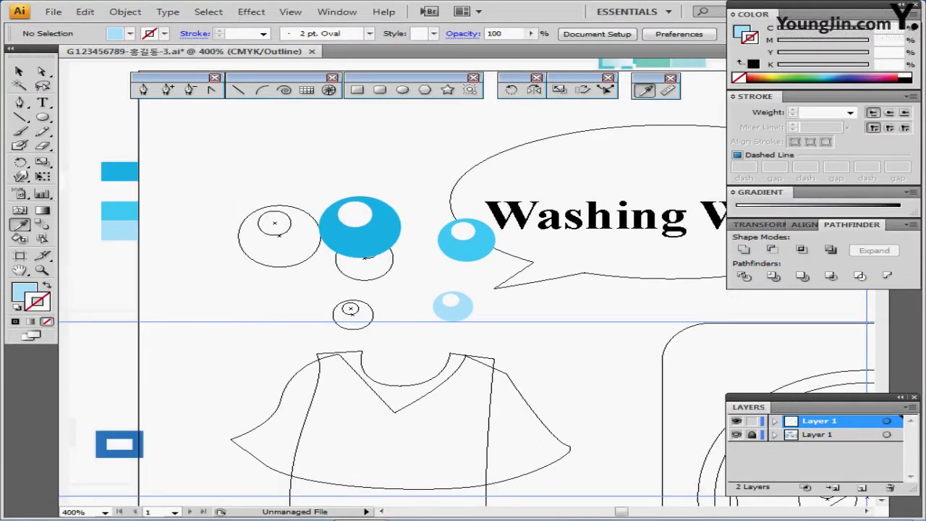
drag(294, 168, 499, 324)
drag(478, 242, 363, 251)
Align each bubble individually with its reference outline, then hide the bounding box and the reference layer.
ctrl+click(434, 271)
ctrl+click(396, 254)
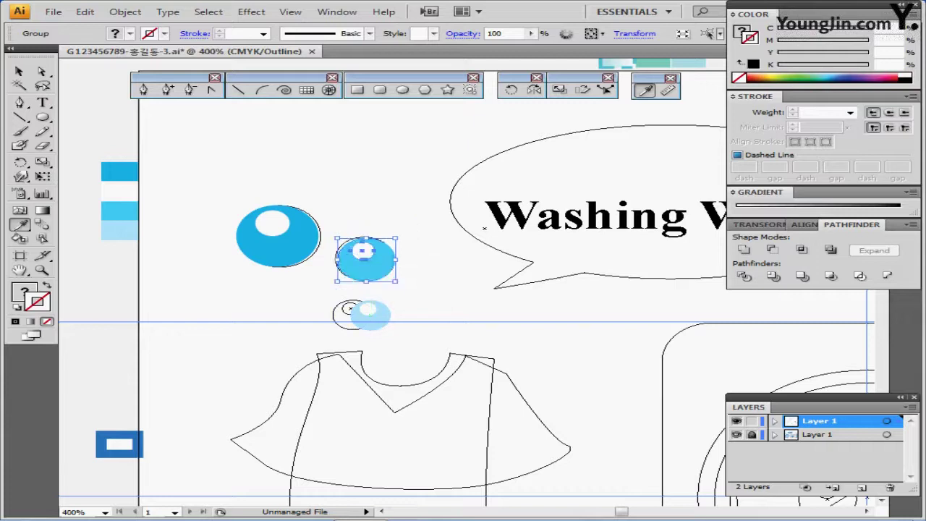
drag(368, 311, 354, 309)
key(ctrl+shift+a)
drag(271, 180, 274, 224)
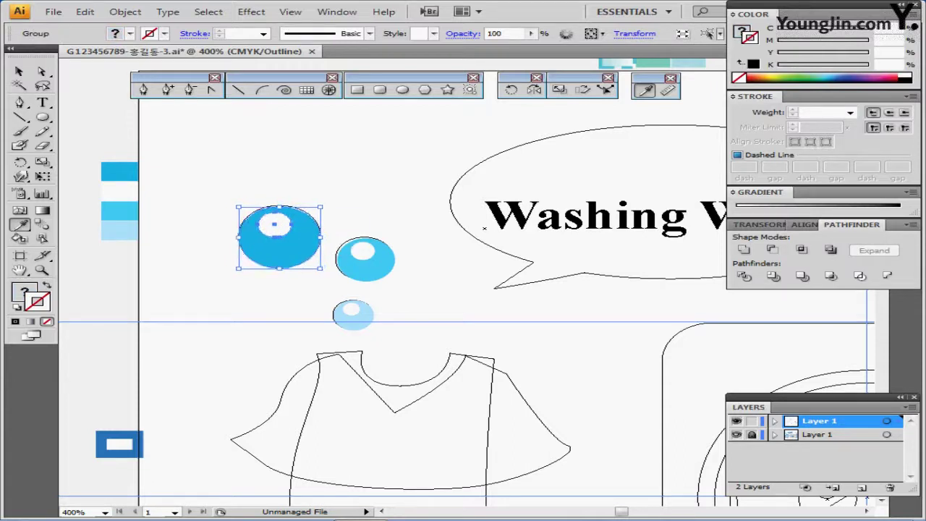
key(ctrl+shift+b)
click(736, 435)
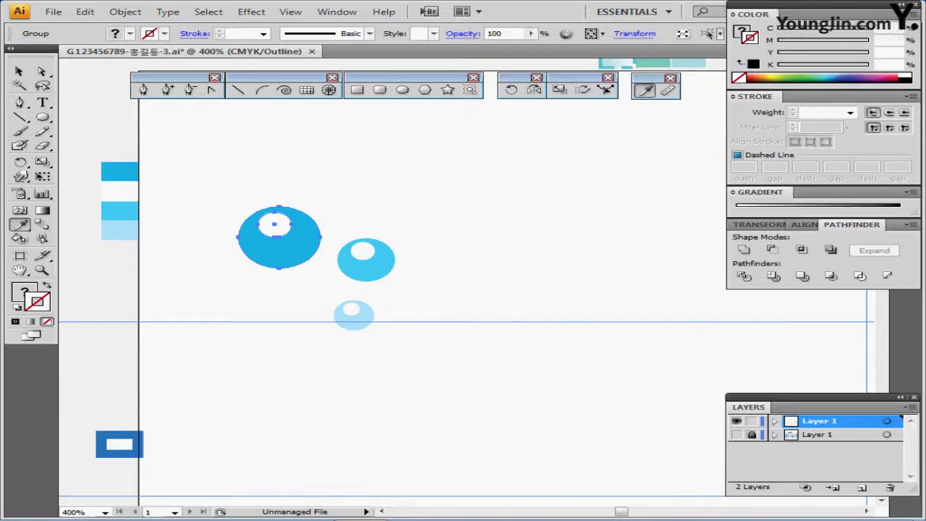
Isolate the medium bubble's group, nudge its white highlight slightly to the right, and leave isolation mode.
key(ctrl+shift+a)
ctrl+double_click(364, 251)
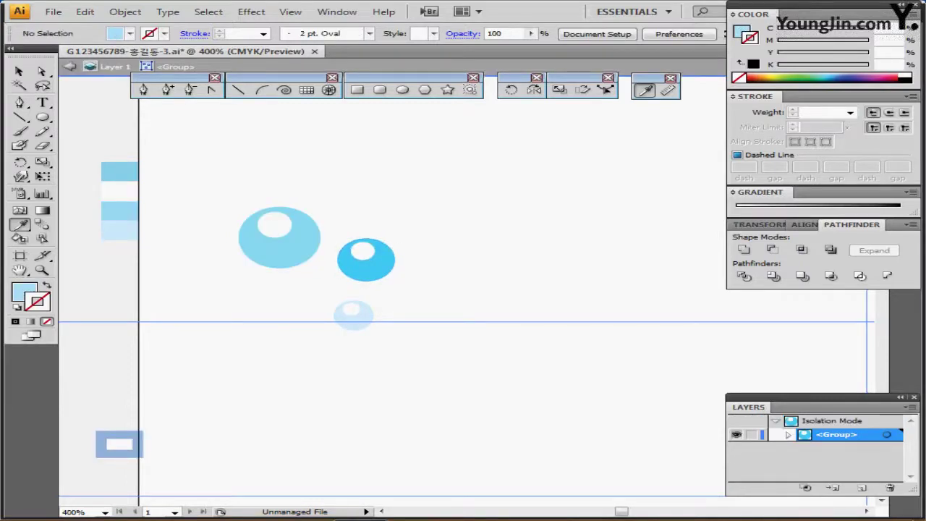
ctrl+click(397, 287)
ctrl+click(414, 236)
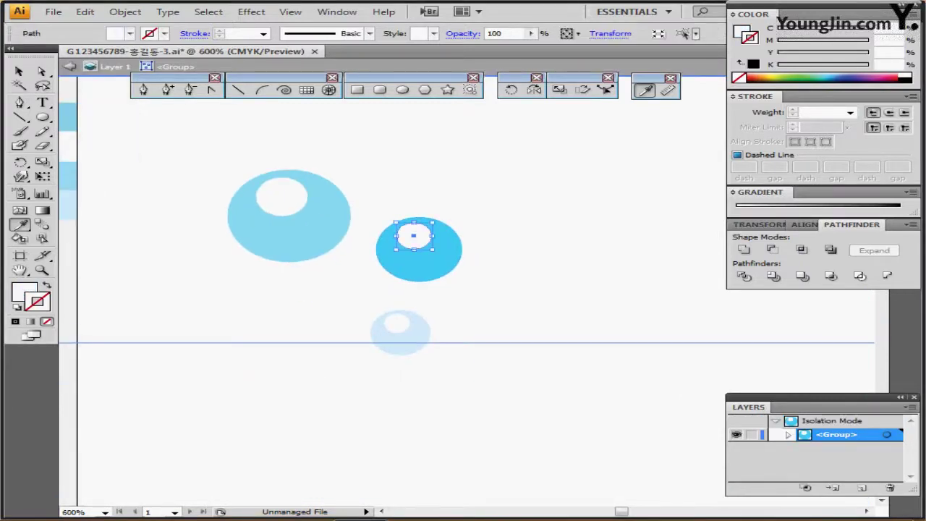
key(a)
key(Right)
key(Right)
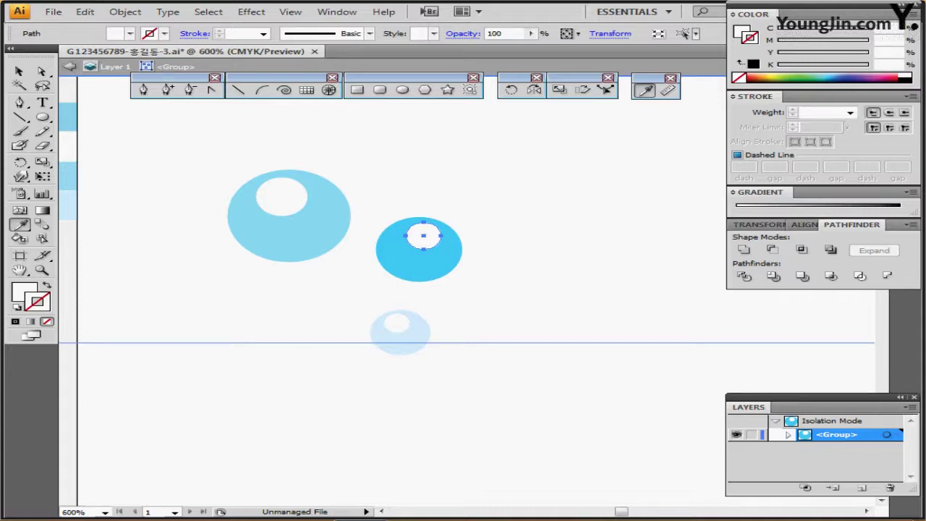
key(Escape)
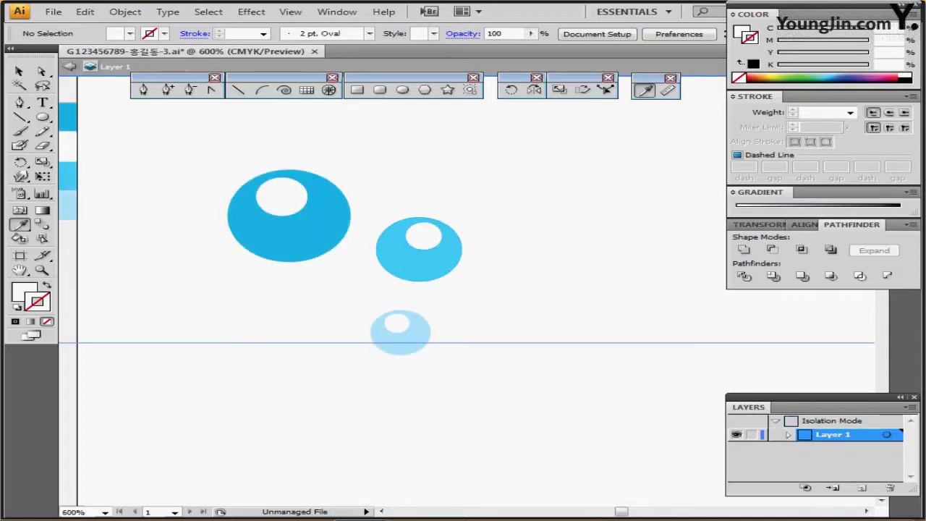
key(ctrl+minus)
key(ctrl+minus)
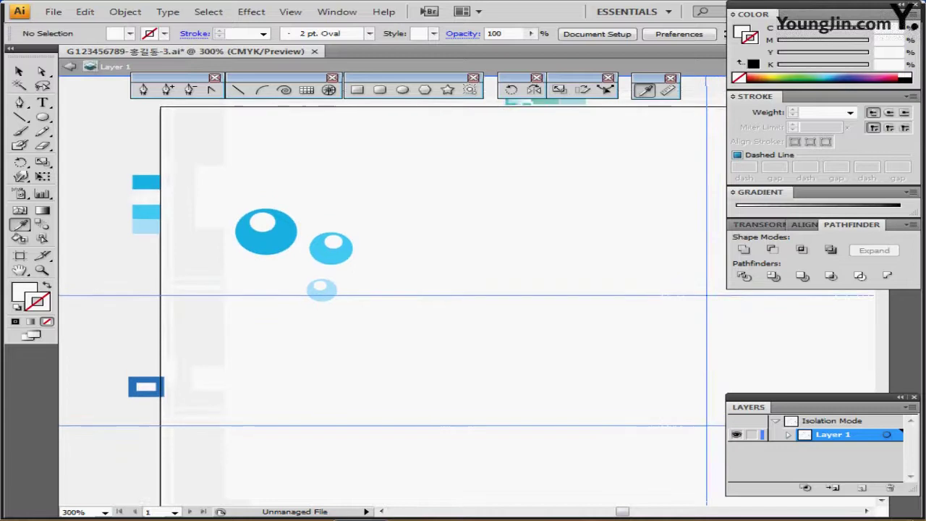
drag(376, 304, 436, 316)
scroll(392, 291, down, 1)
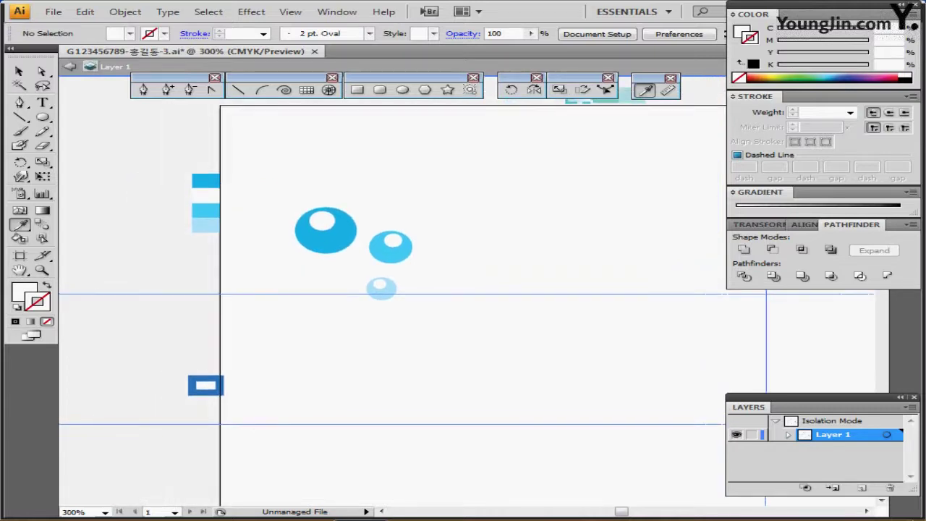
key(Escape)
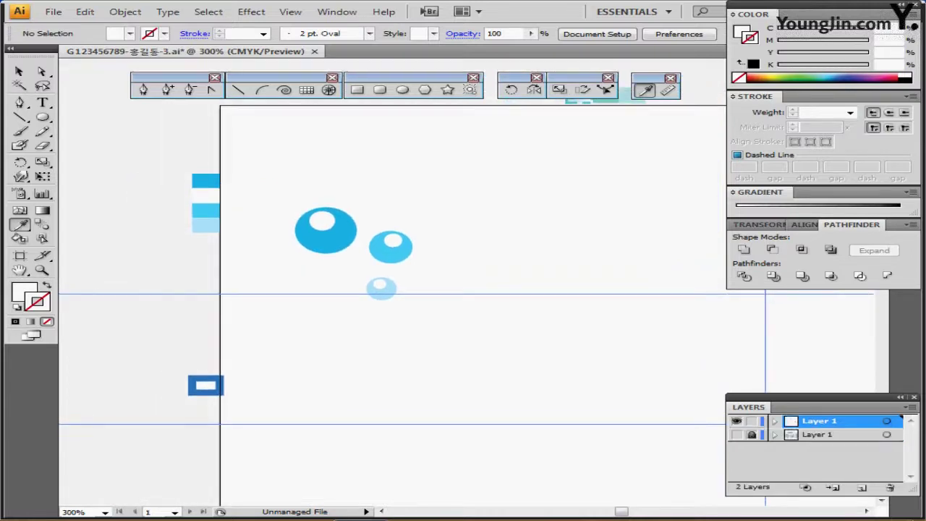
Move the unfilled, unstroked boundary rectangle from the spare bubbles off the artboard around the three bubbles, nudging it slightly down and left.
drag(392, 291, 451, 279)
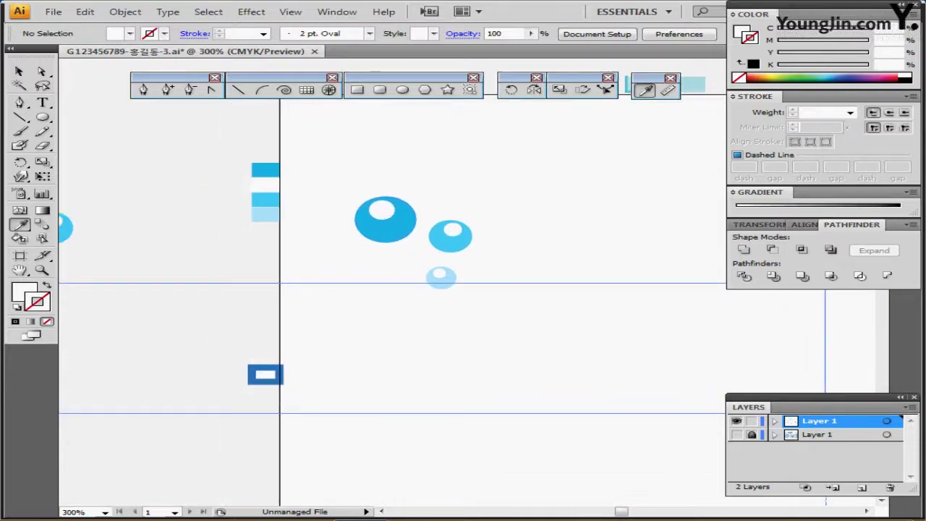
drag(102, 244, 504, 253)
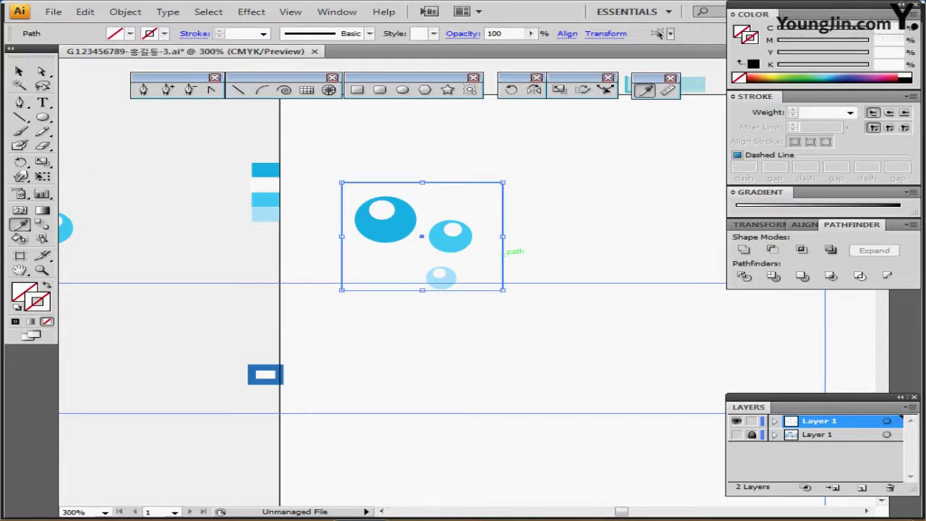
key(Down)
key(Down)
key(Left)
key(Left)
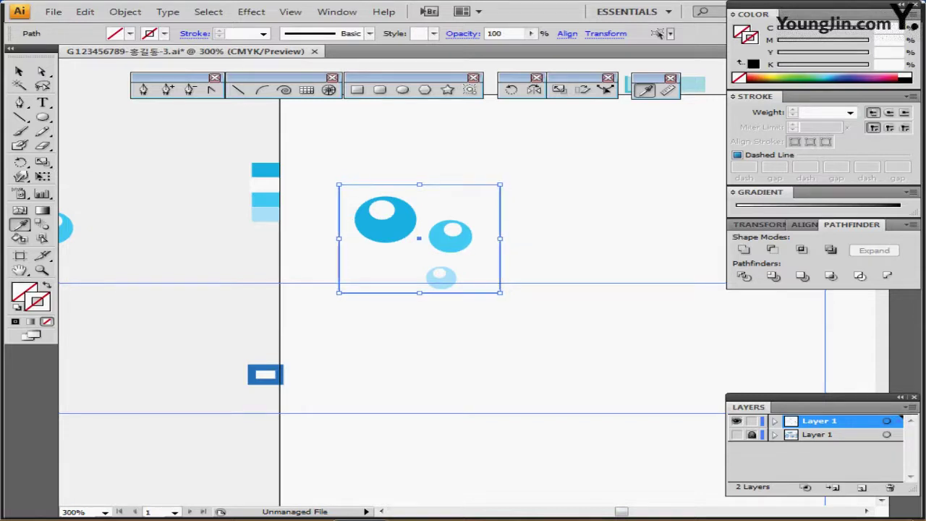
key(Up)
key(Left)
key(Down)
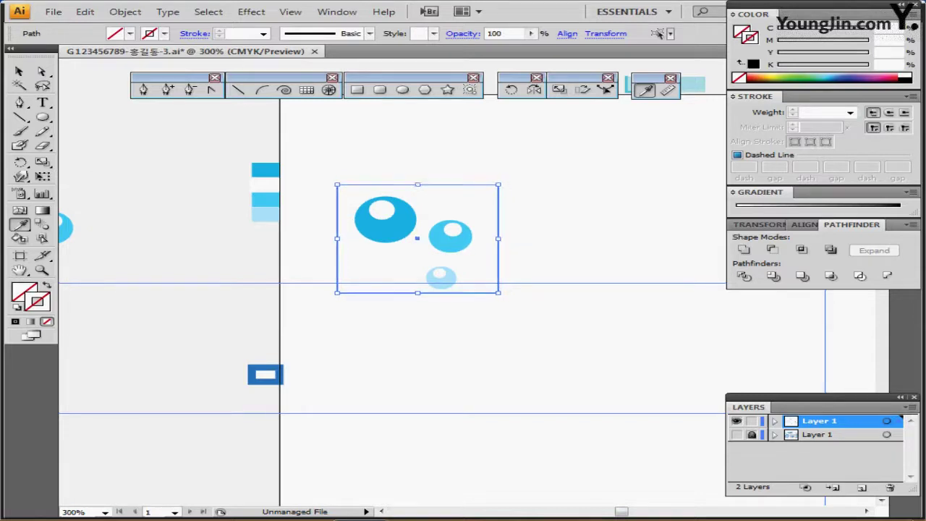
key(x)
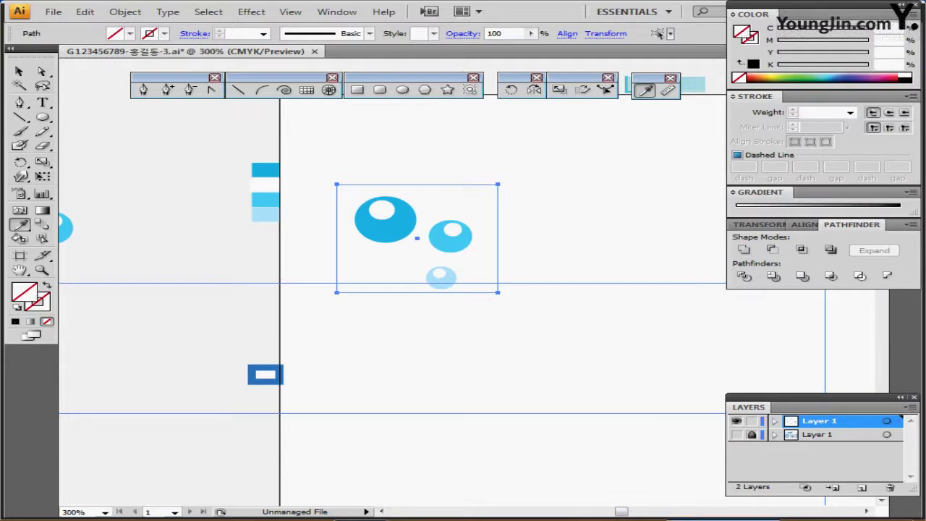
key(x)
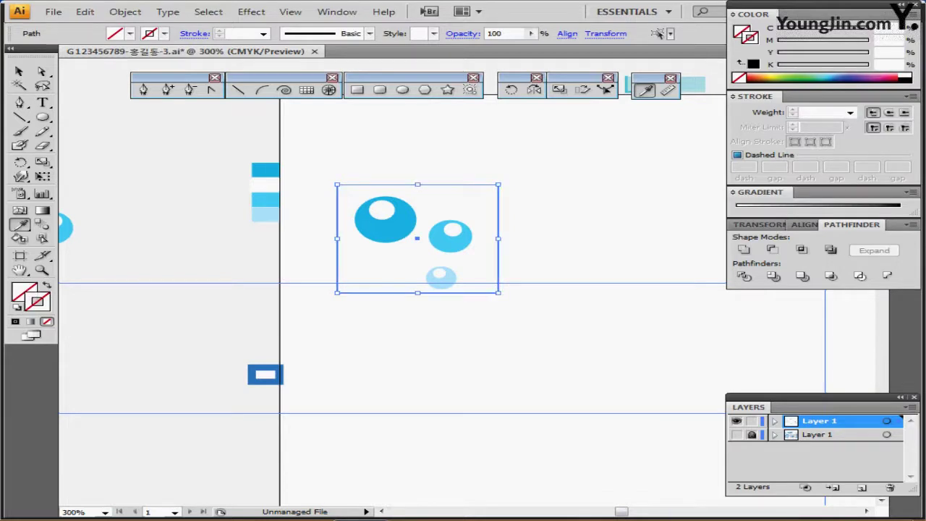
Define the three bubbles with their boundary rectangle as a pattern swatch named 물방울, and delete the rectangle from the artwork.
drag(319, 163, 462, 290)
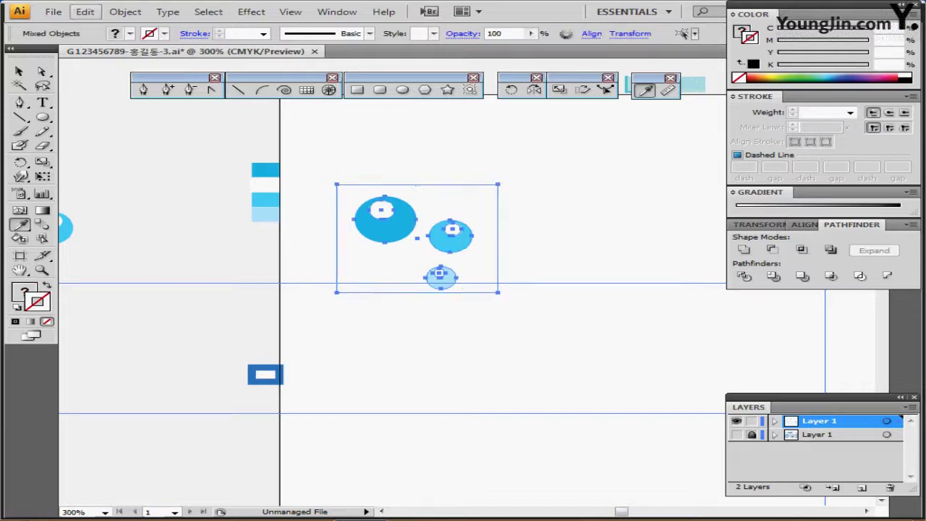
click(85, 11)
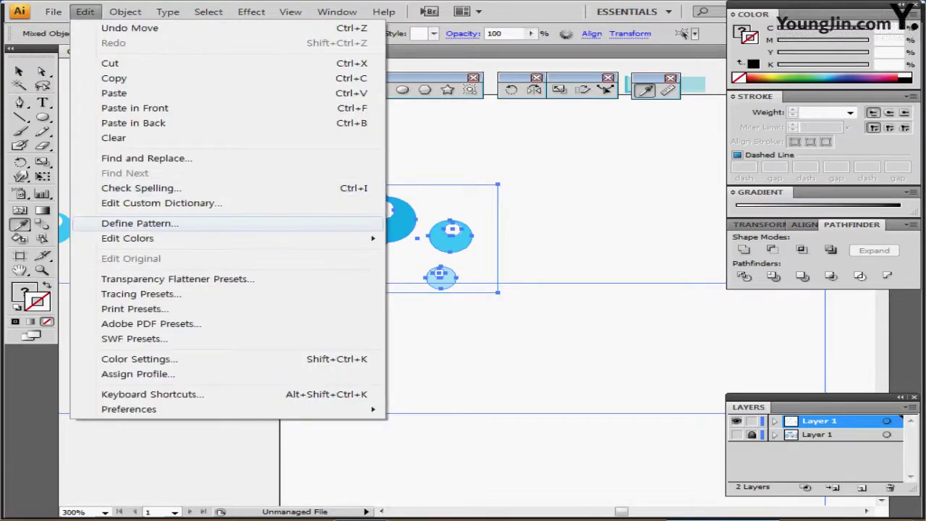
click(139, 223)
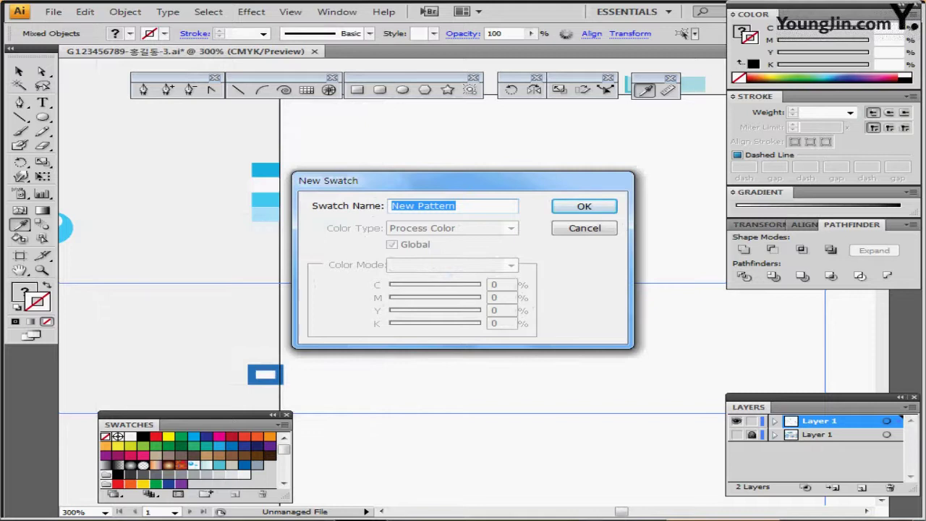
text(물)
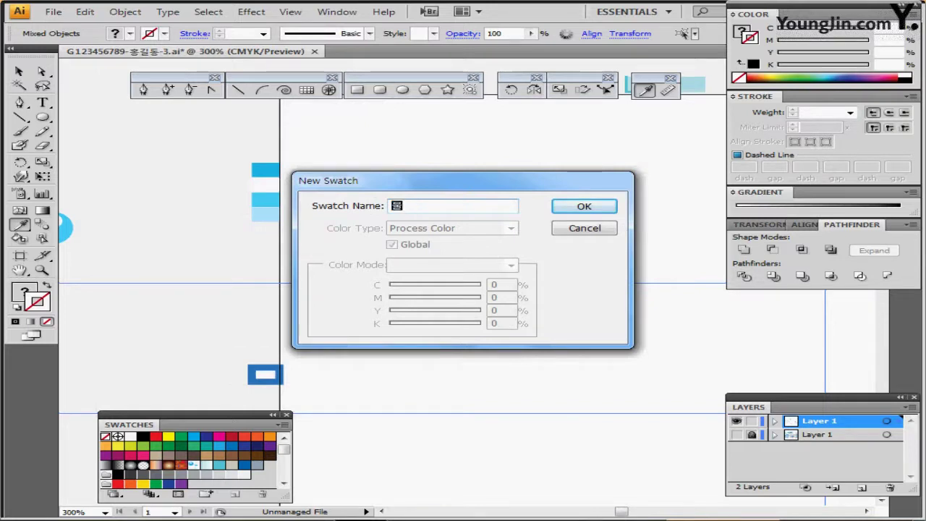
text(방울)
key(Return)
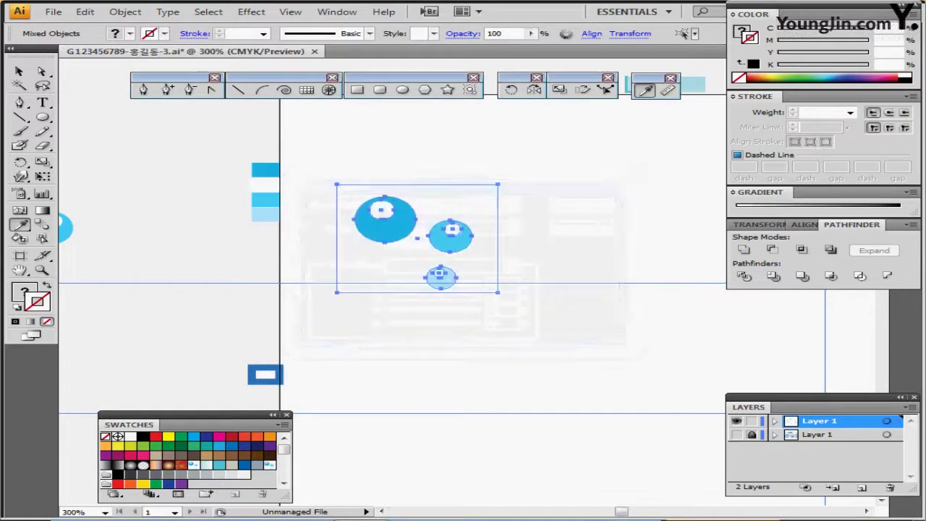
drag(436, 155, 454, 195)
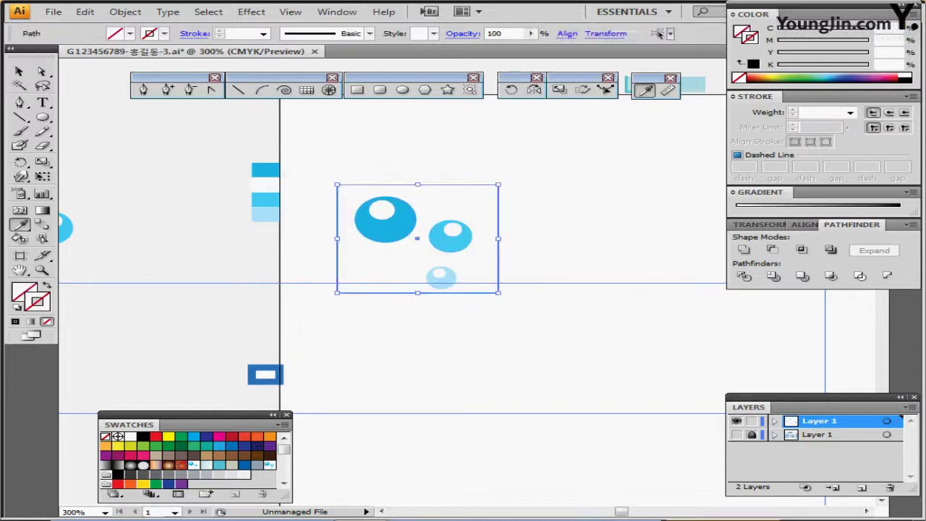
key(Delete)
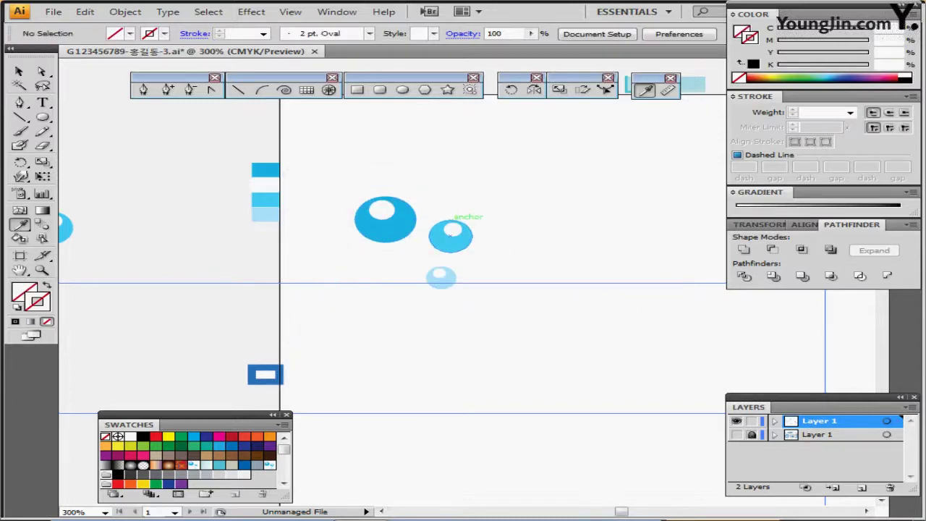
Give the shirt's sleeve shape the white fill and 3 pt blue stroke of the sample rectangle beside the artboard.
drag(451, 236, 421, 172)
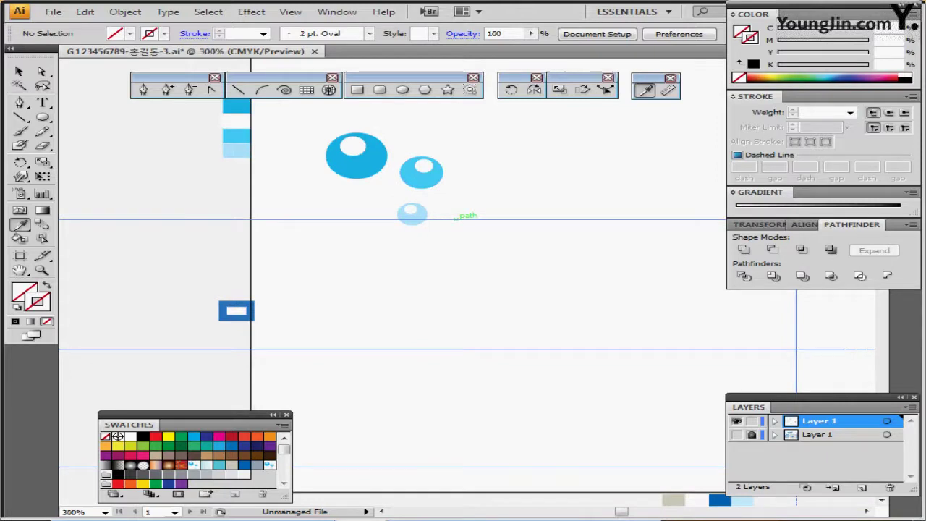
drag(457, 217, 442, 172)
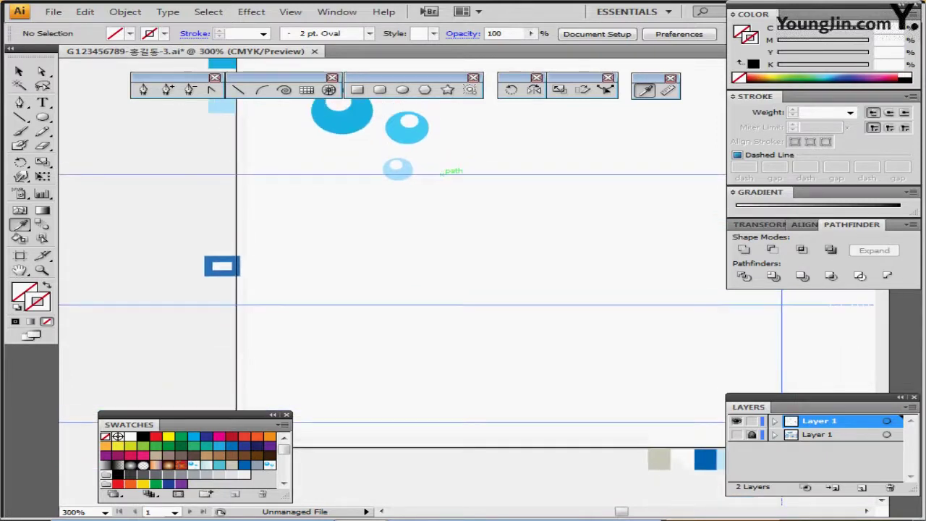
click(309, 260)
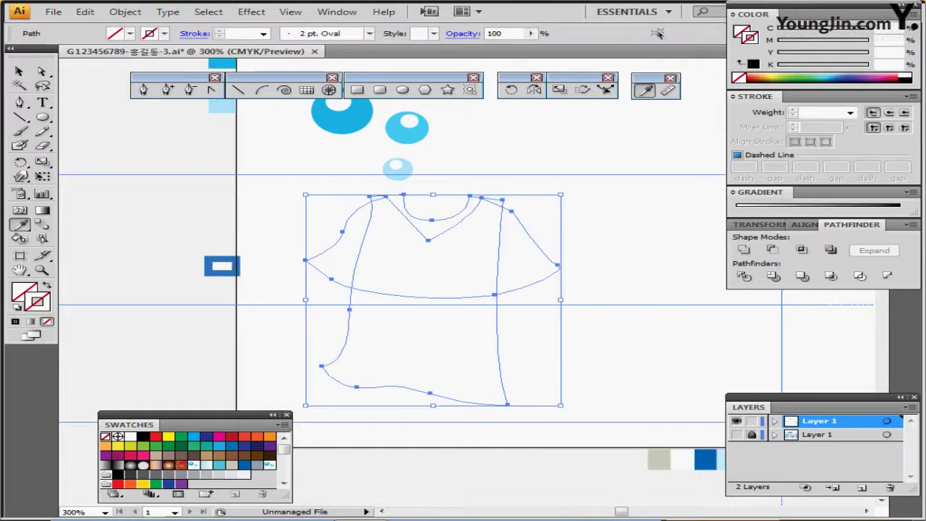
drag(280, 220, 316, 264)
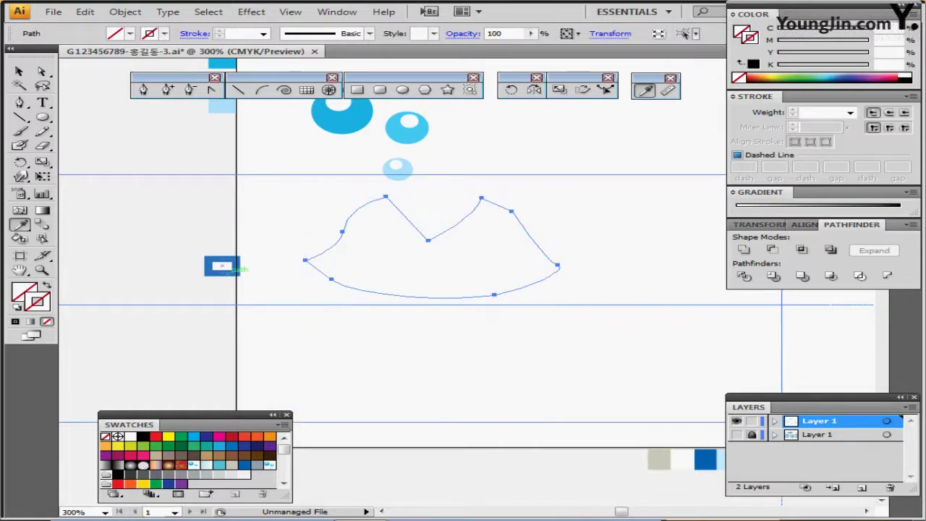
click(222, 266)
ctrl+click(308, 307)
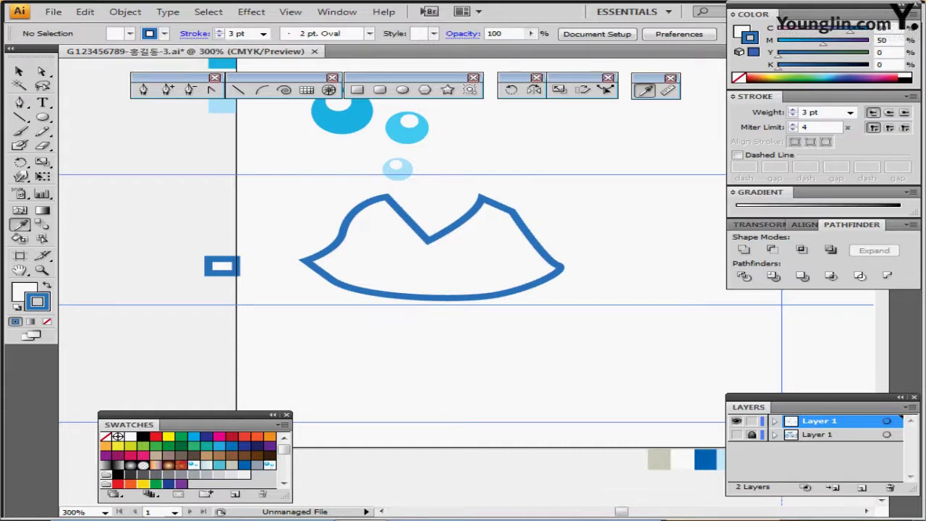
Apply the sample rectangle's white fill and 3 pt blue stroke to the shirt's body shape.
key(ctrl+z)
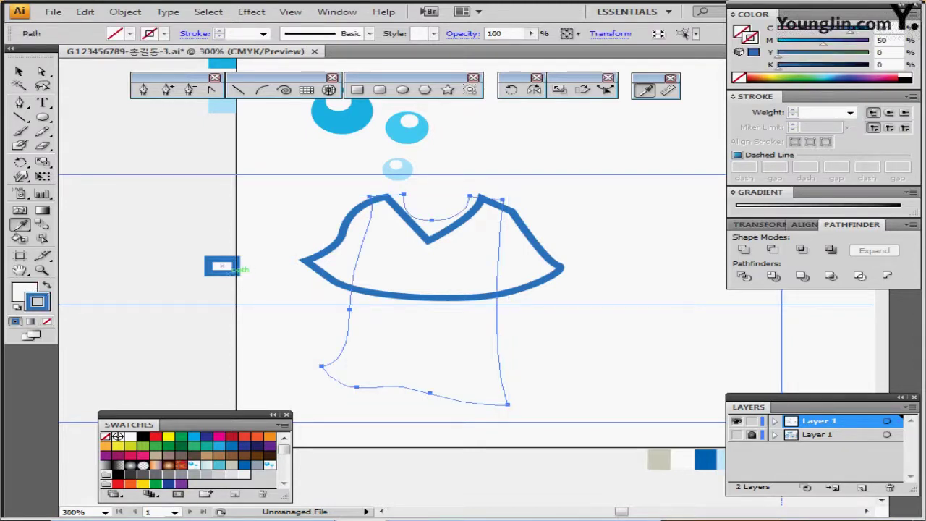
click(228, 273)
ctrl+click(289, 326)
mouse_move(289, 325)
mouse_down()
mouse_move(274, 297)
mouse_move(252, 320)
mouse_up()
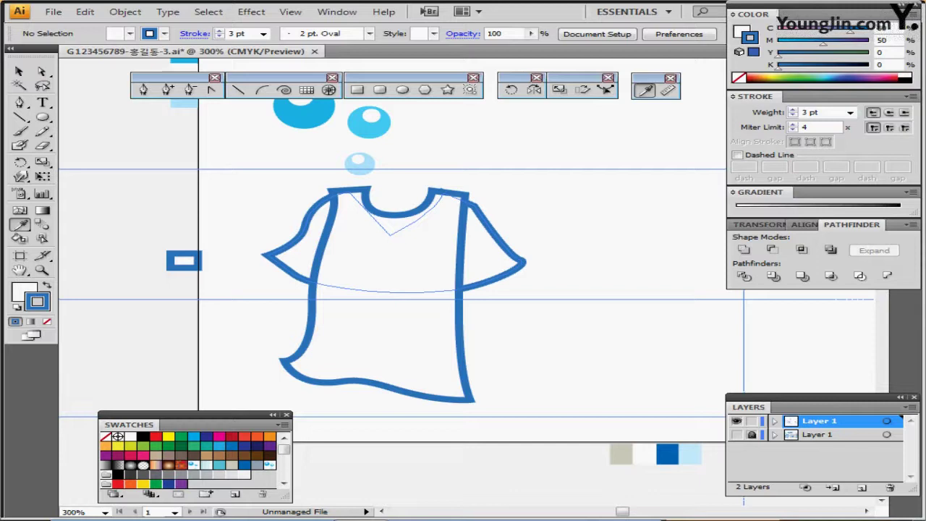
key(ctrl+z)
drag(459, 313, 464, 338)
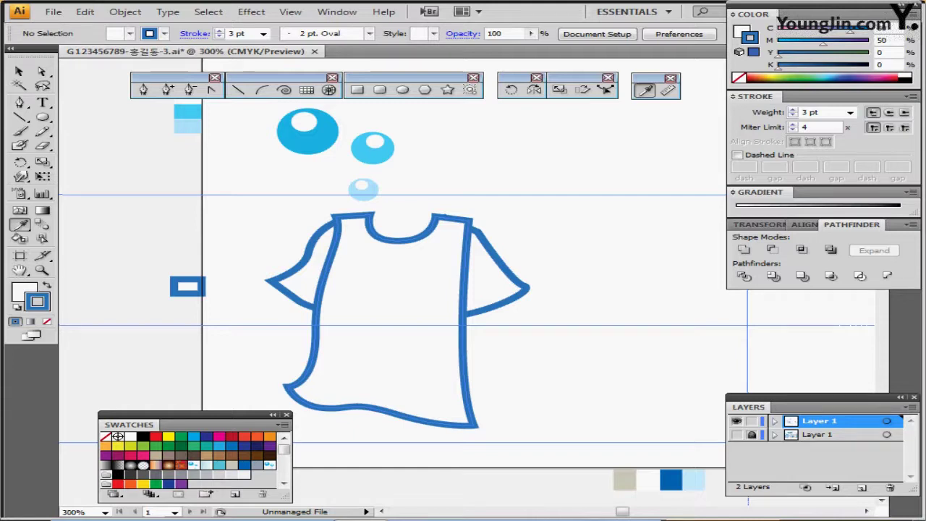
Fill the shirt's sleeve shape with the 물방울 pattern swatch, keeping its blue stroke.
ctrl+click(298, 278)
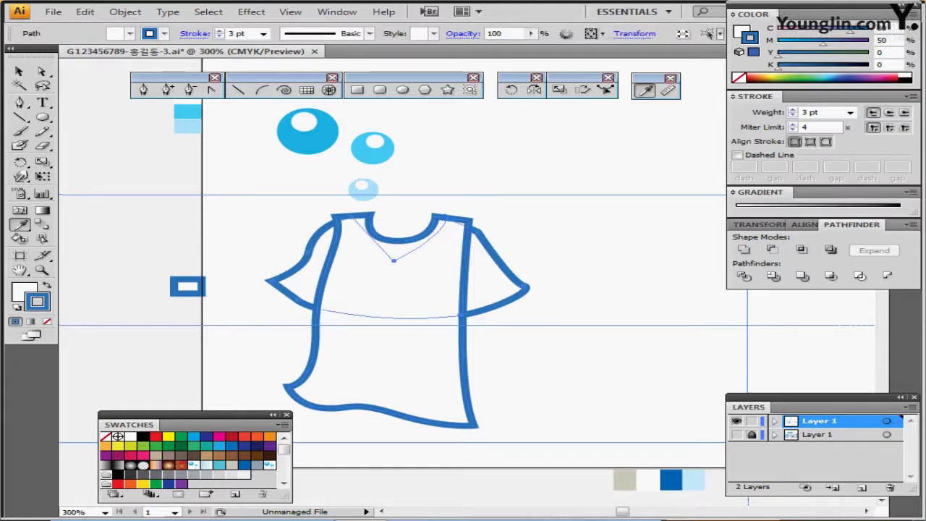
key(ctrl)
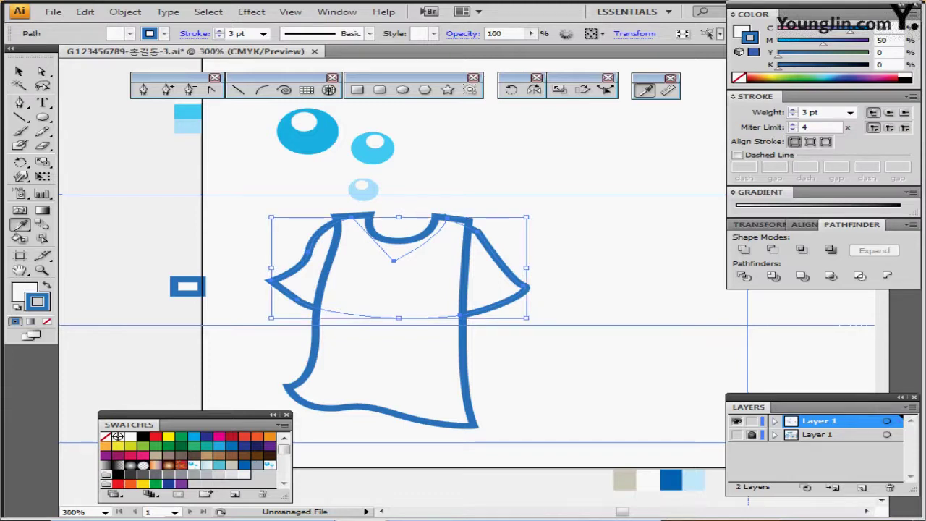
key(ctrl+shift+b)
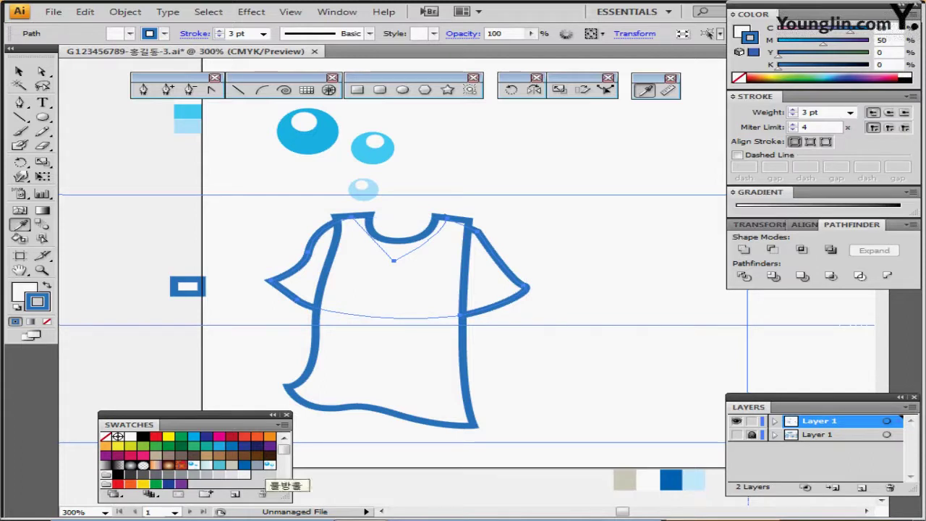
click(269, 465)
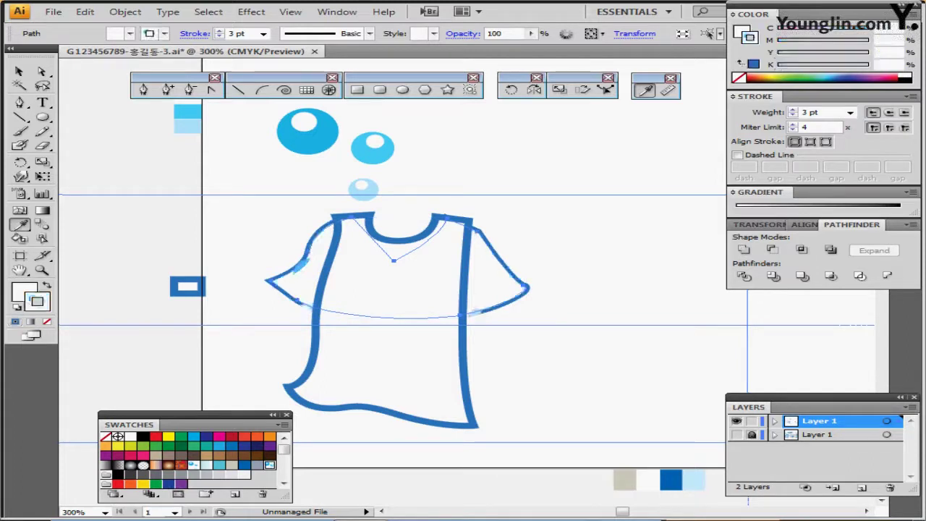
key(ctrl+z)
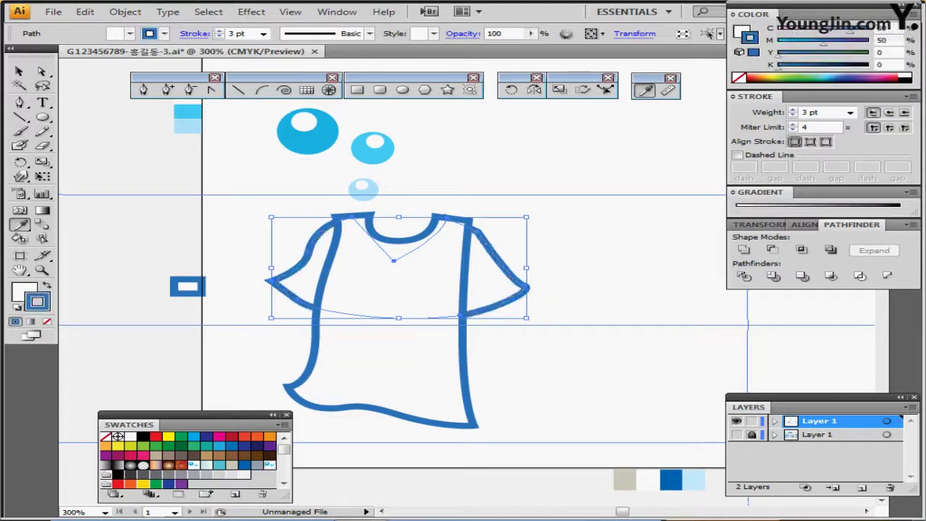
key(ctrl+shift+b)
key(x)
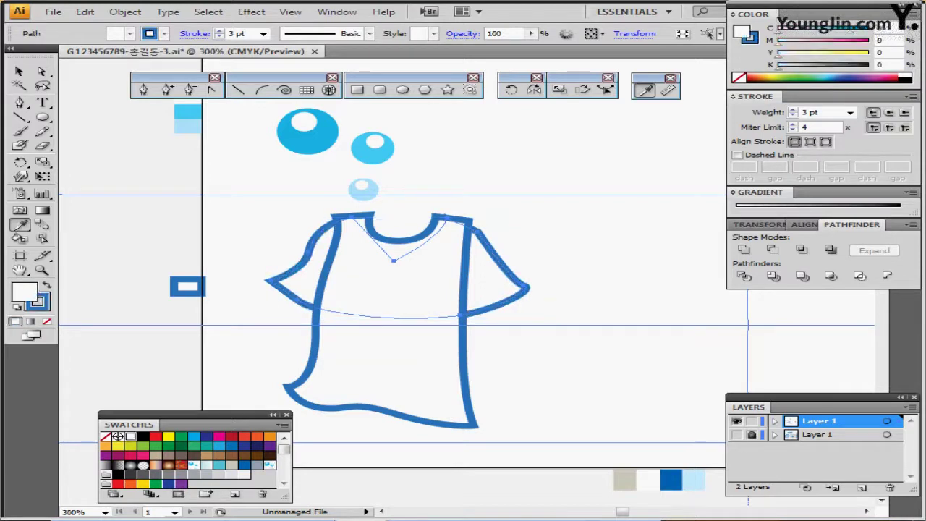
click(269, 465)
key(ctrl+shift+b)
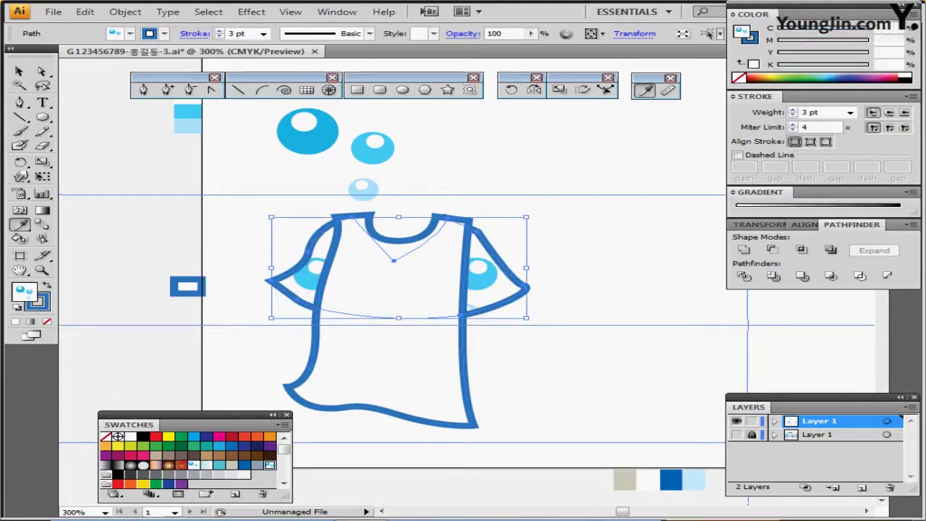
Fill the shirt's body shape with the 물방울 pattern swatch, keeping its blue stroke.
ctrl+click(391, 347)
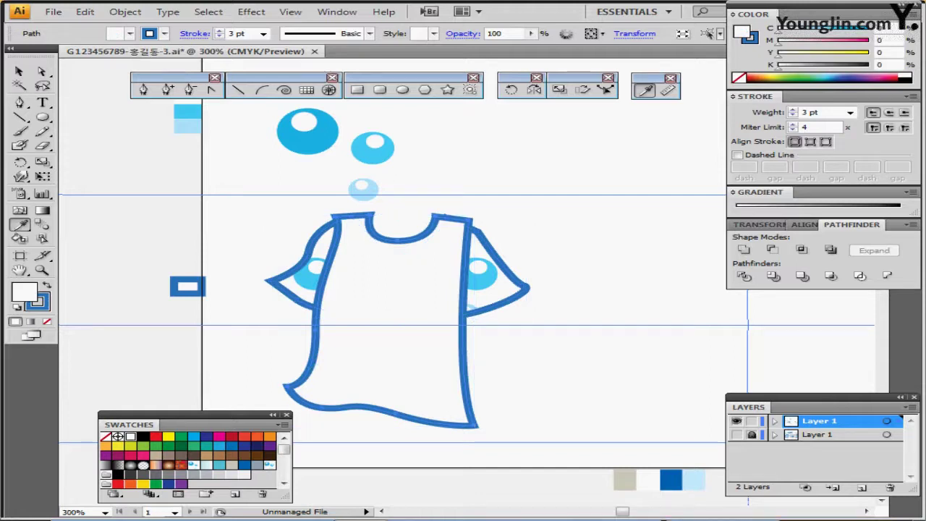
key(ctrl+z)
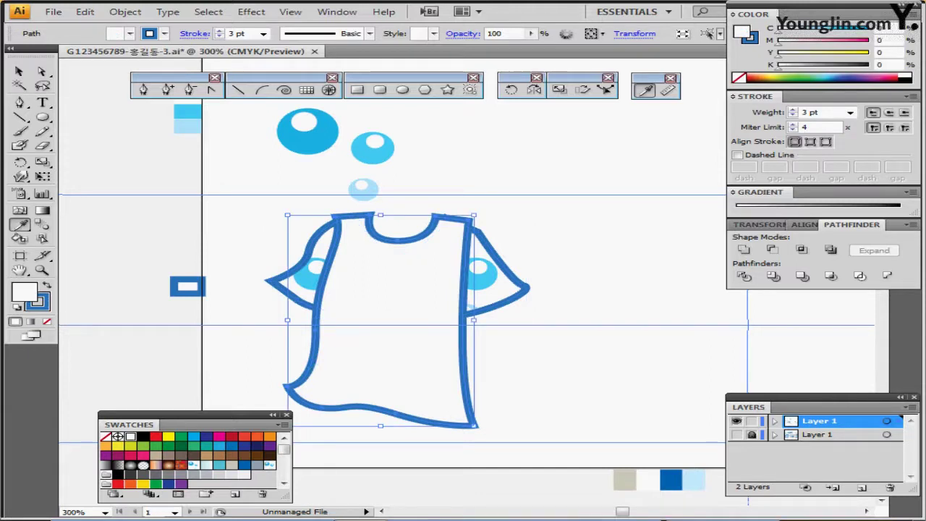
key(ctrl+shift+a)
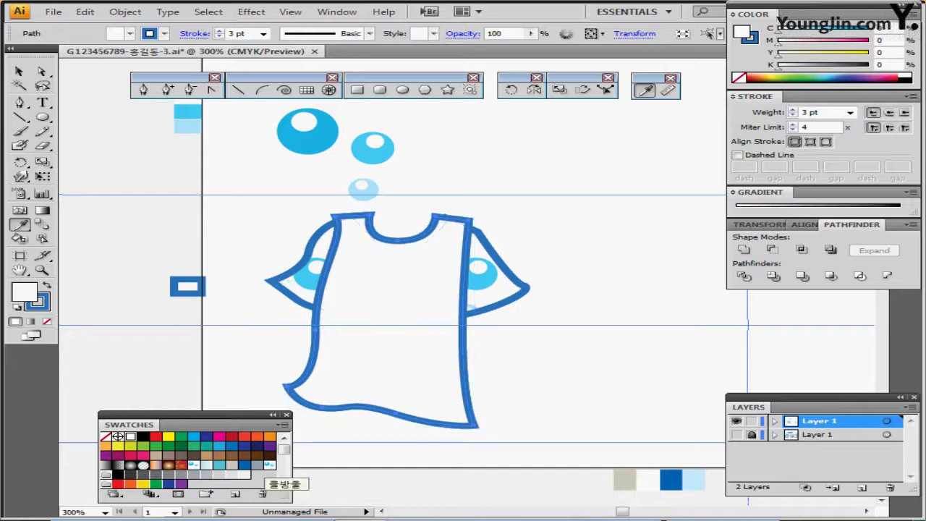
click(269, 465)
key(ctrl)
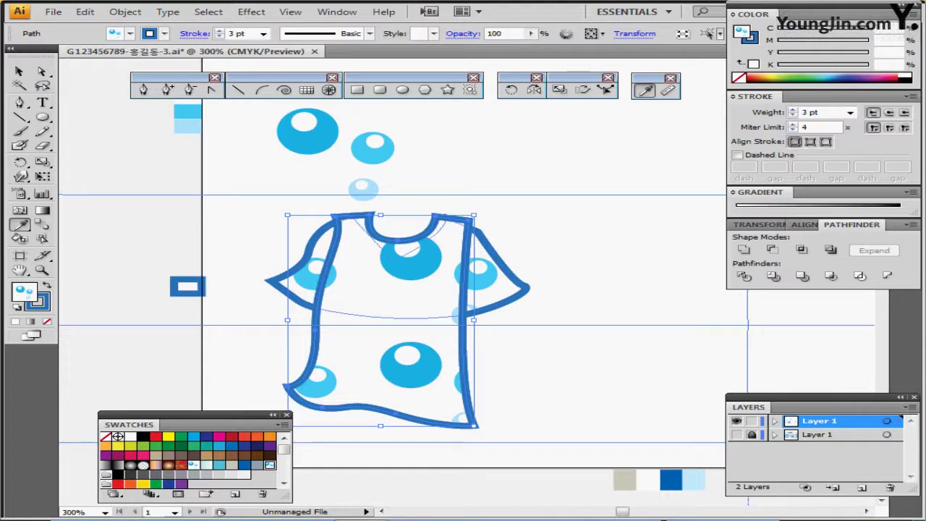
Scale only the bubble pattern inside the shirt's body and sleeve shapes uniformly to 30%, leaving the objects themselves out.
ctrl+shift+click(499, 280)
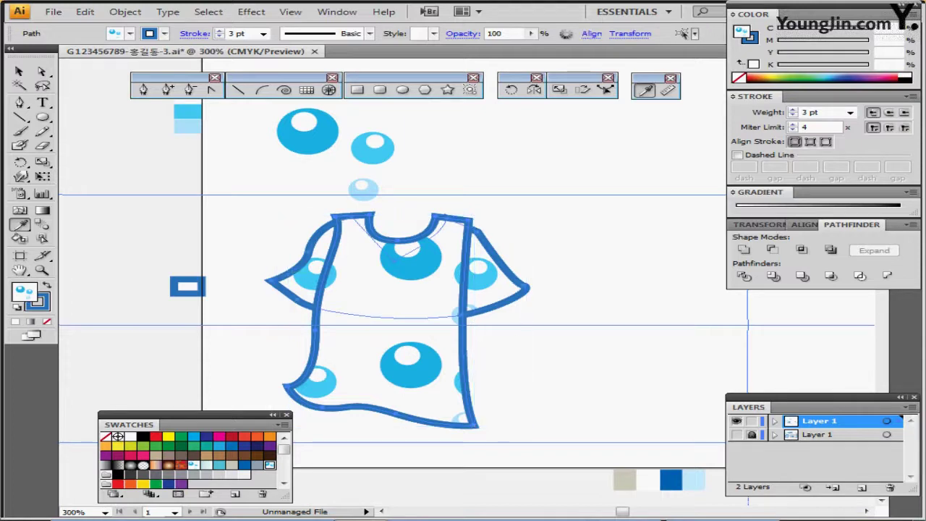
double_click(560, 89)
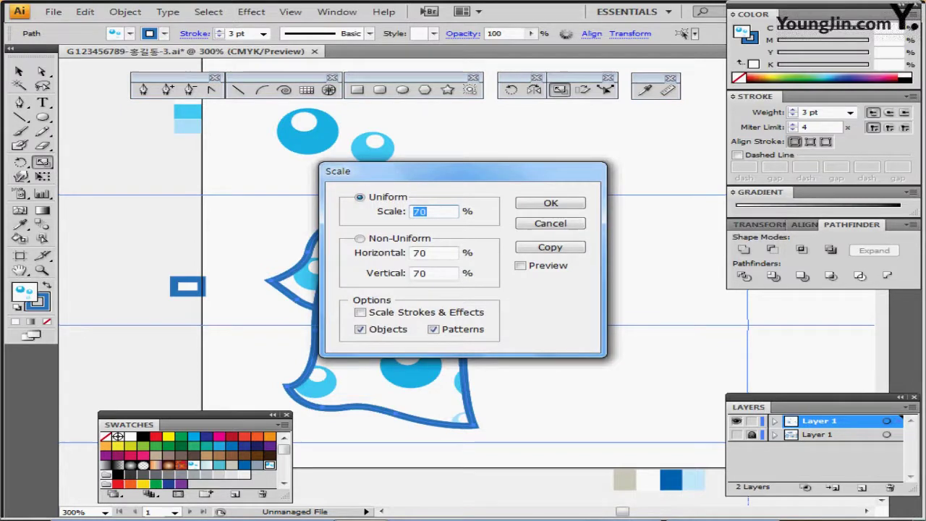
text(30)
click(520, 265)
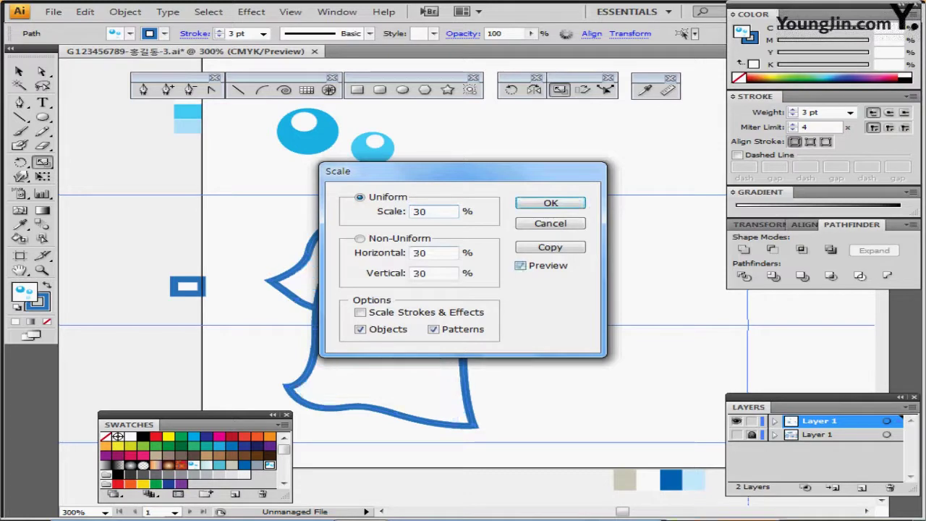
drag(377, 171, 497, 128)
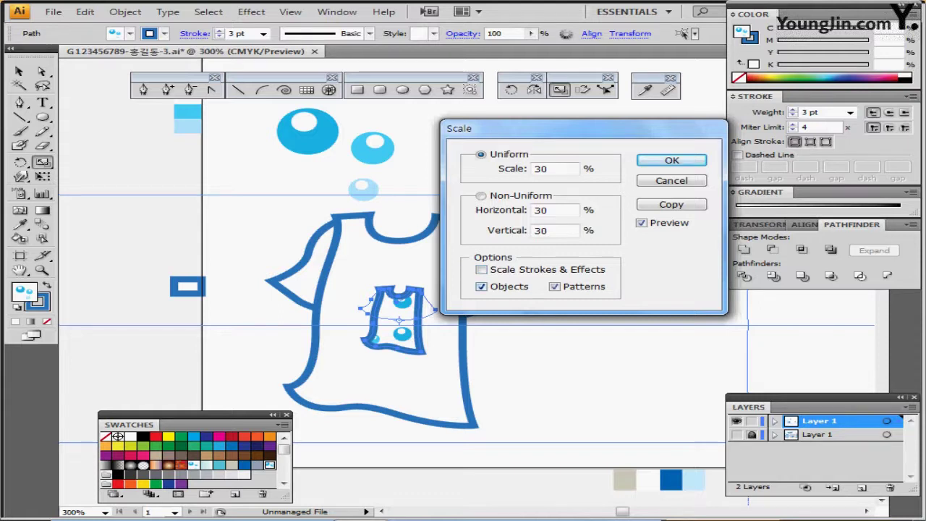
click(481, 286)
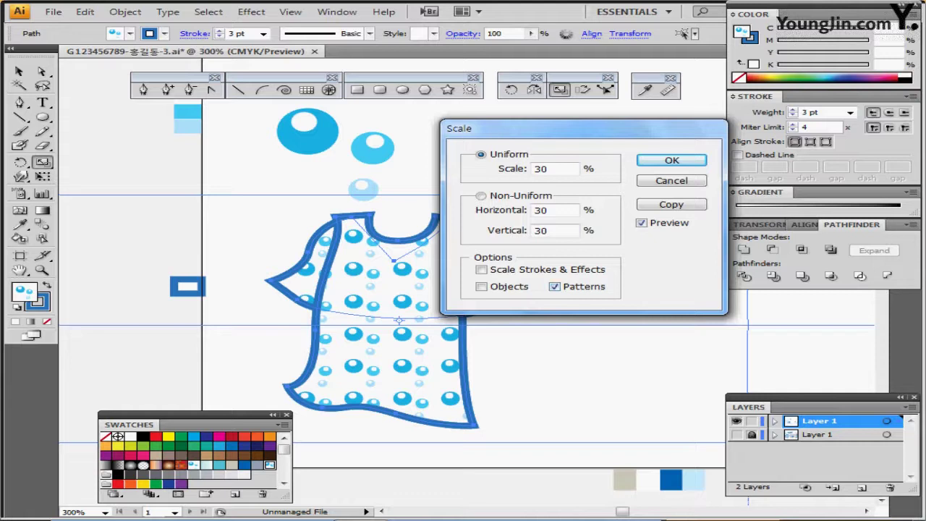
key(Return)
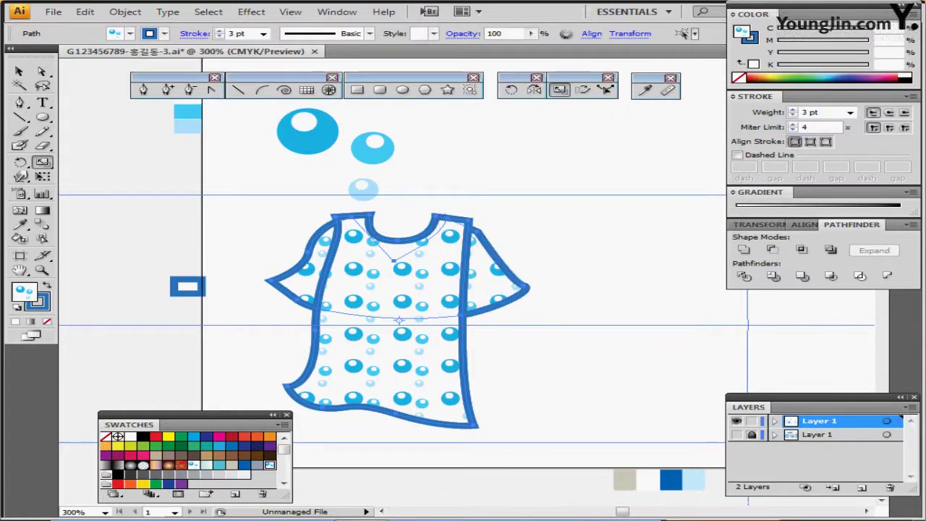
key(ctrl+shift+a)
Create a 43 mm by 15 mm ellipse with the default white fill and black 1 pt stroke in the empty area beside the shirt.
drag(614, 254, 437, 344)
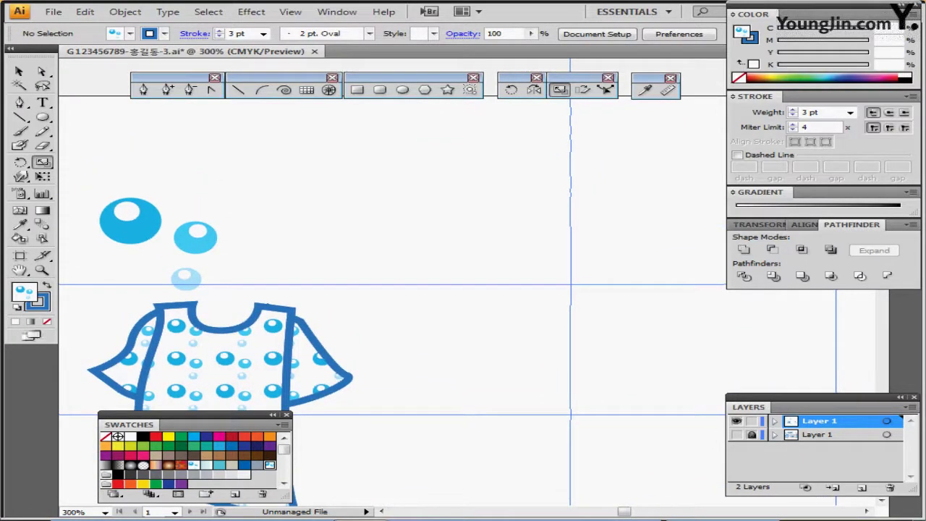
drag(426, 238, 411, 295)
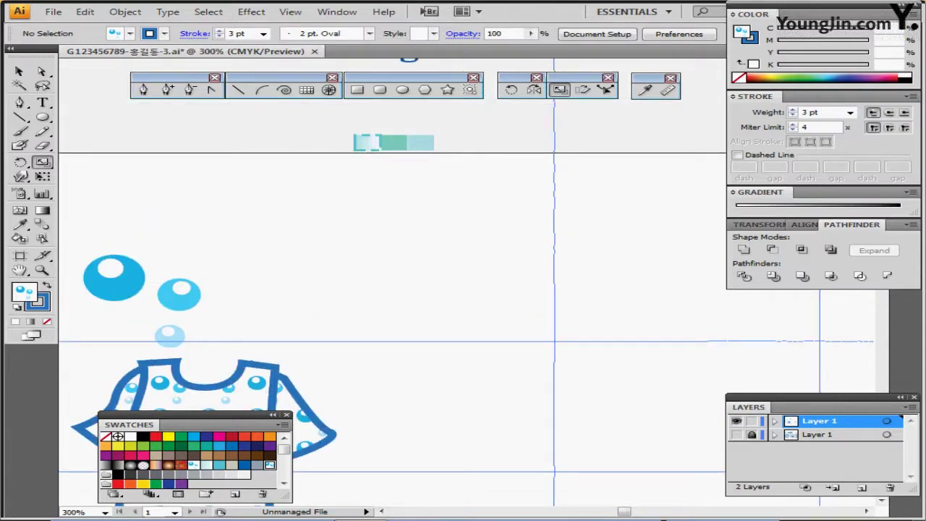
key(d)
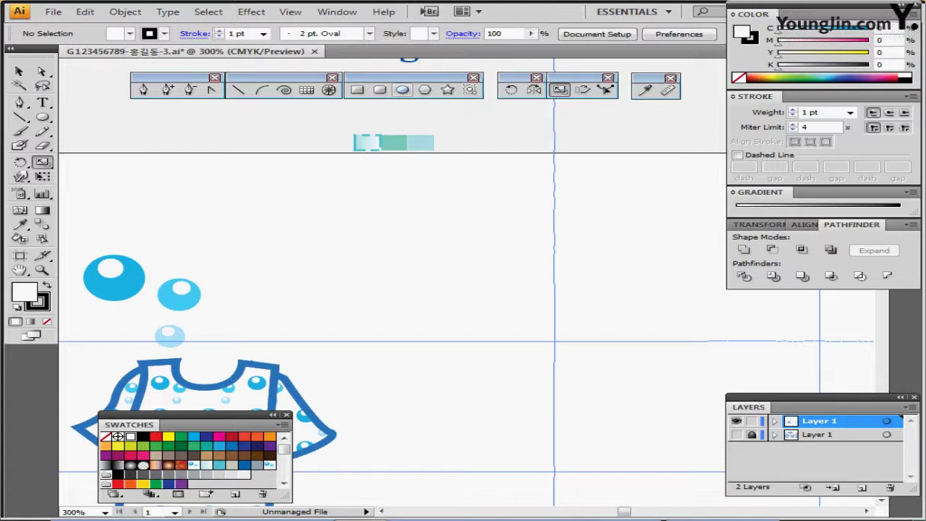
click(402, 89)
drag(554, 197, 483, 161)
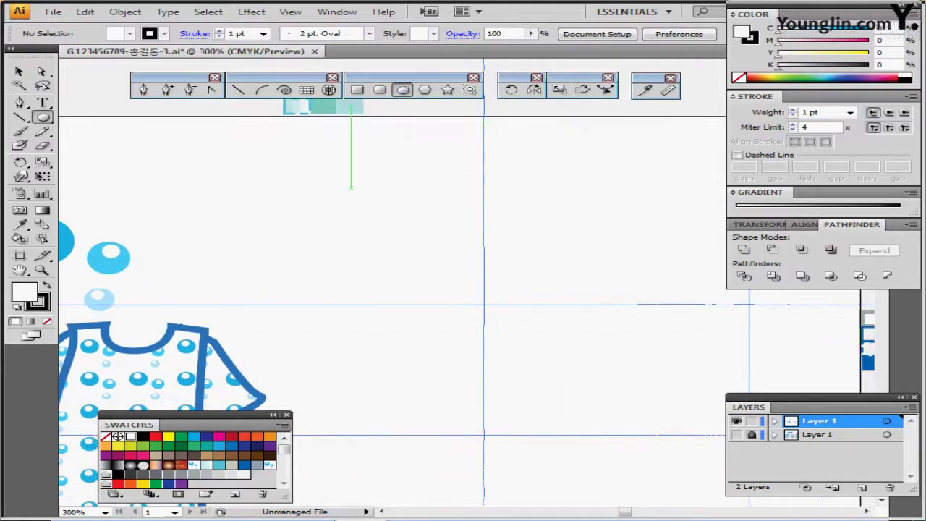
click(351, 185)
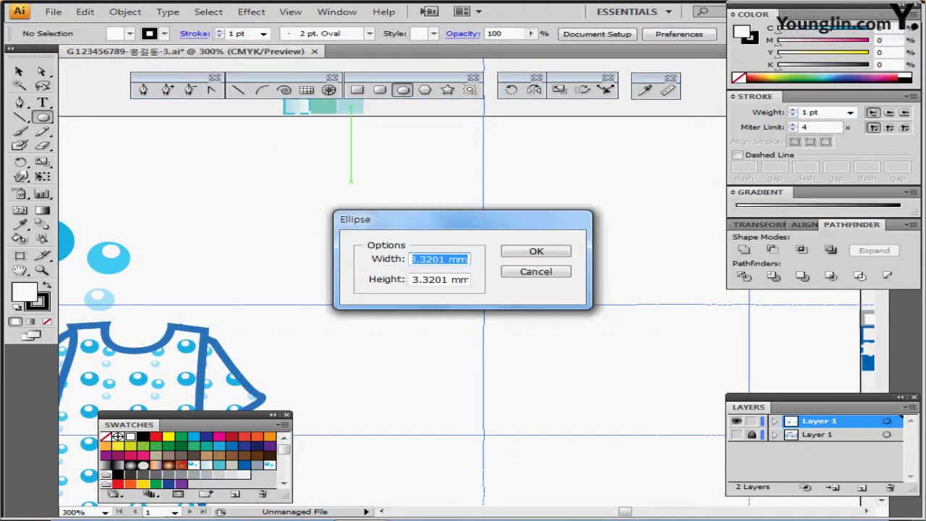
text(43)
key(Tab)
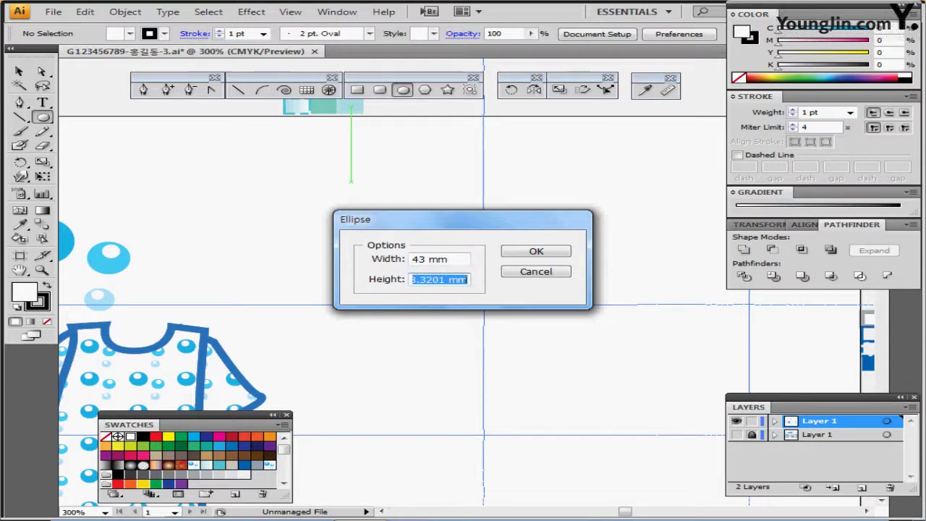
text(15)
key(Return)
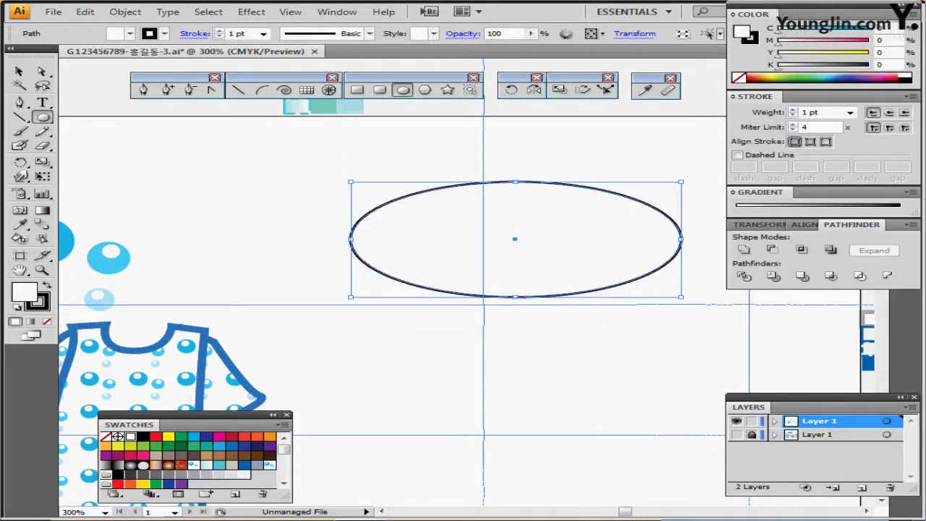
Show the reference layer's outlines and move the ellipse onto the reference speech bubble, with the bounding box hidden.
drag(520, 274, 471, 246)
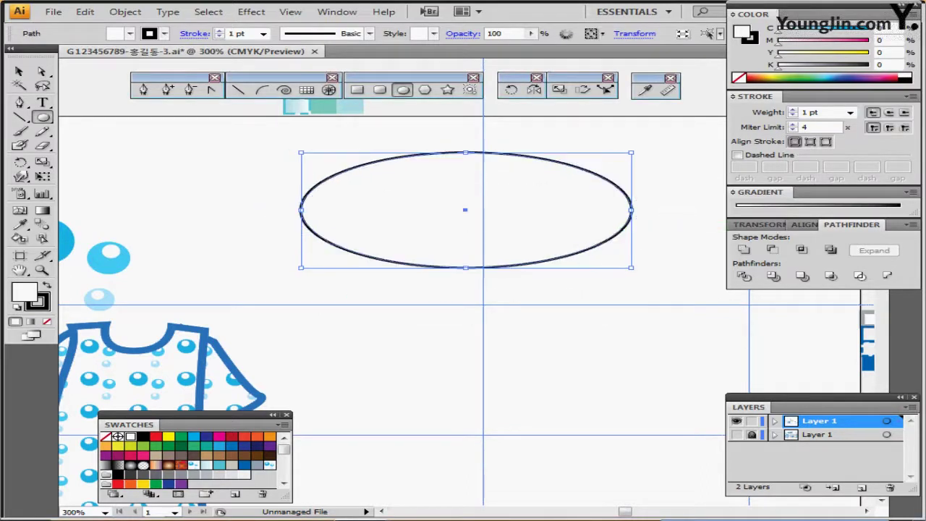
key(ctrl+shift+b)
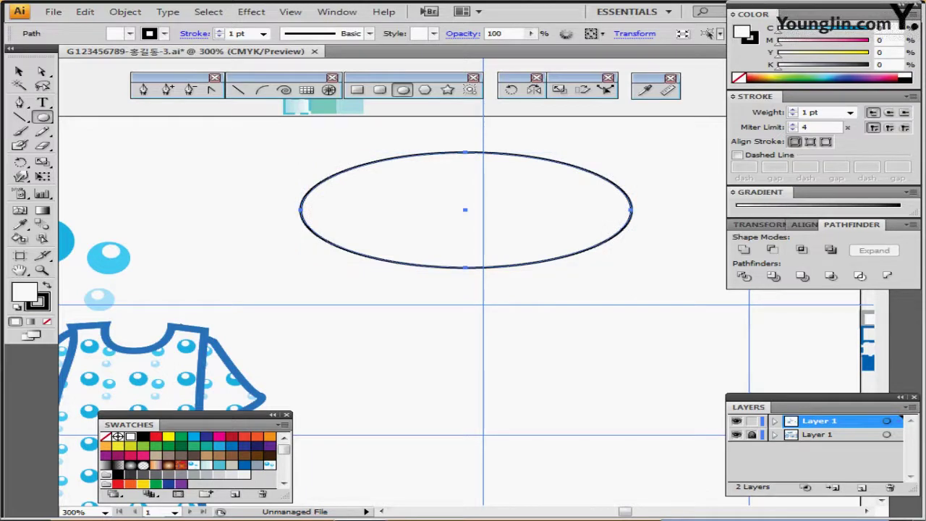
ctrl+click(736, 434)
drag(506, 236, 377, 243)
key(ctrl+equal)
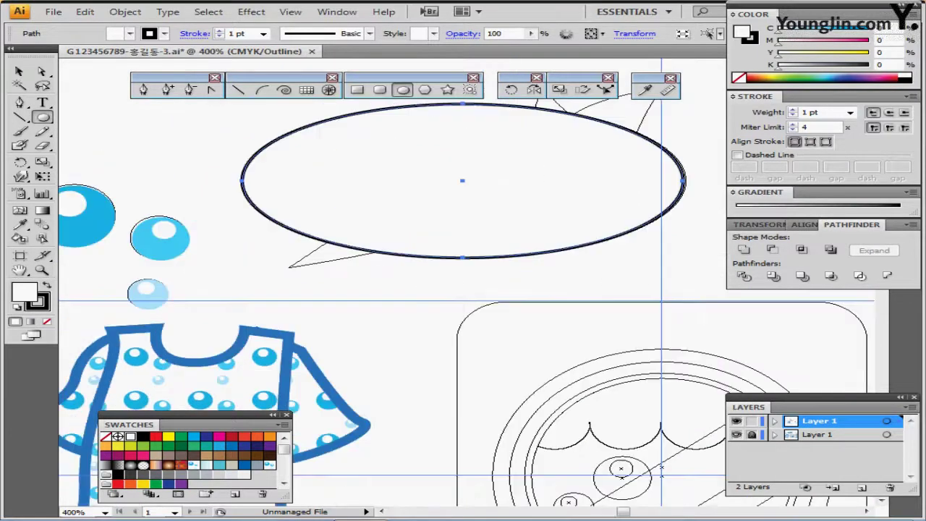
Draw the speech bubble's pointed tail with the Pen tool, tracing the reference outline below the ellipse and overlapping its lower edge.
key(ctrl+shift+a)
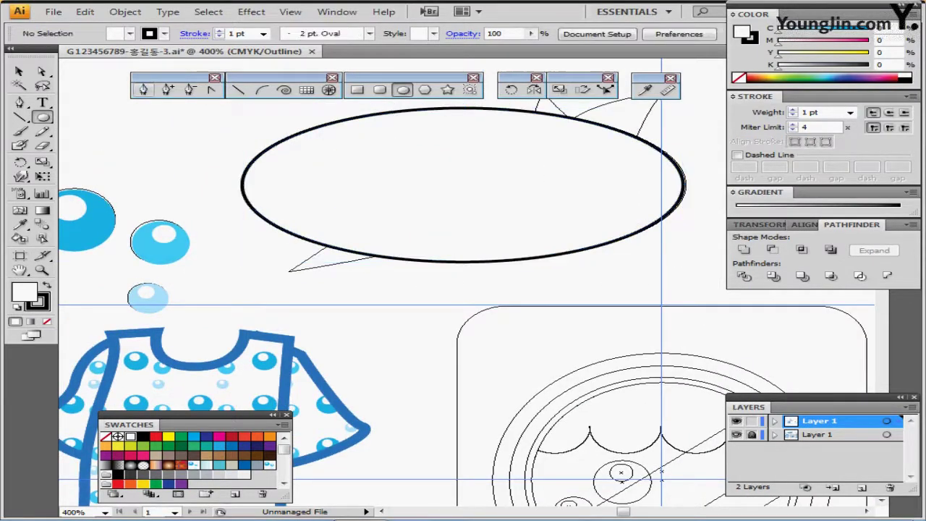
key(p)
drag(289, 269, 336, 237)
click(394, 250)
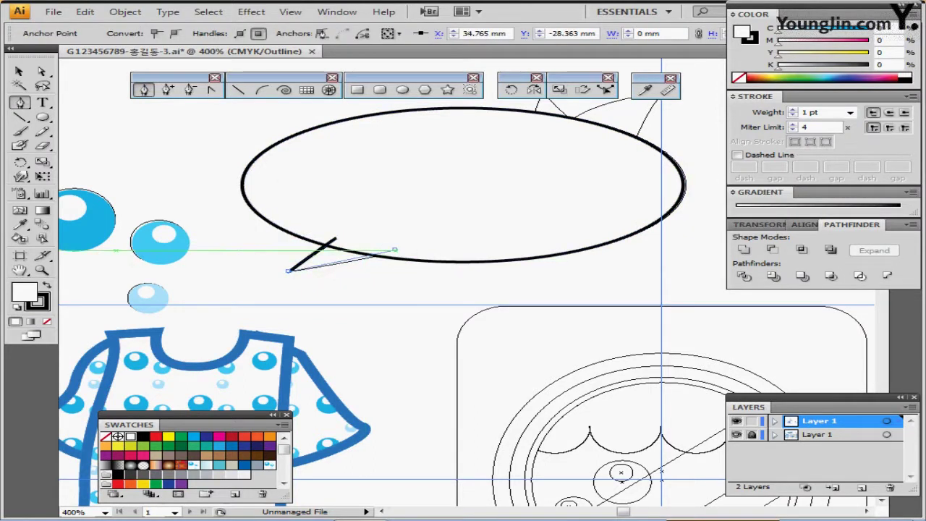
drag(394, 249, 409, 243)
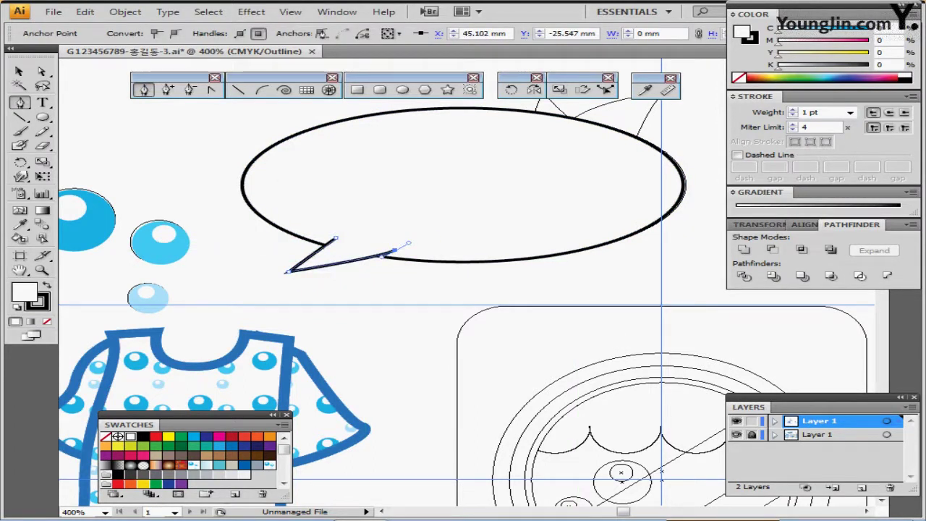
Hide the reference layer and unite the ellipse and its tail into one speech bubble shape.
key(ctrl+y)
key(ctrl+a)
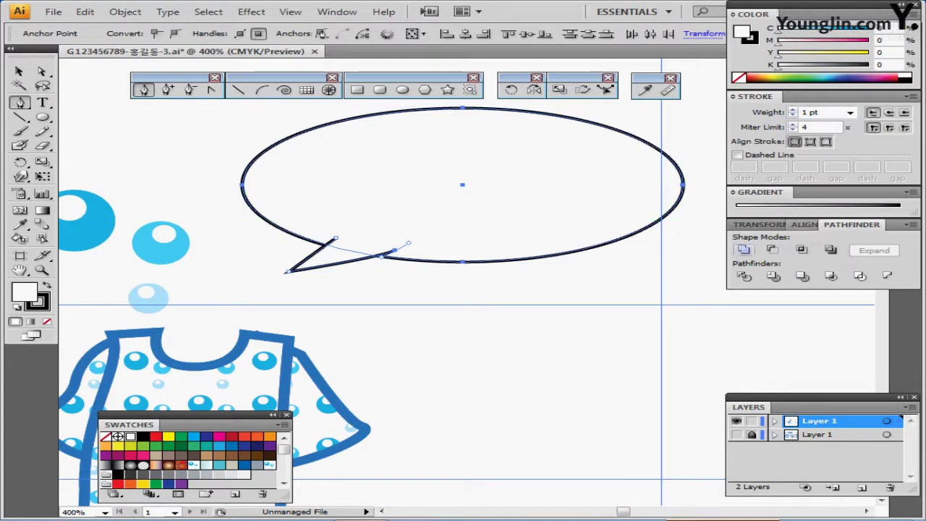
click(743, 249)
Apply the gradient fill and dashed blue stroke of the sample rectangle above the artboard to the speech bubble.
key(ctrl+minus)
drag(499, 251, 453, 249)
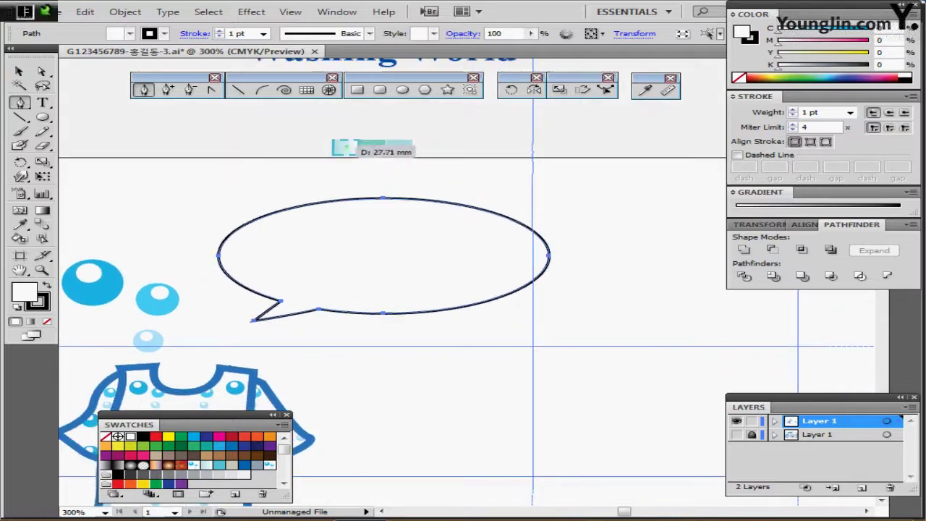
drag(345, 147, 345, 147)
key(i)
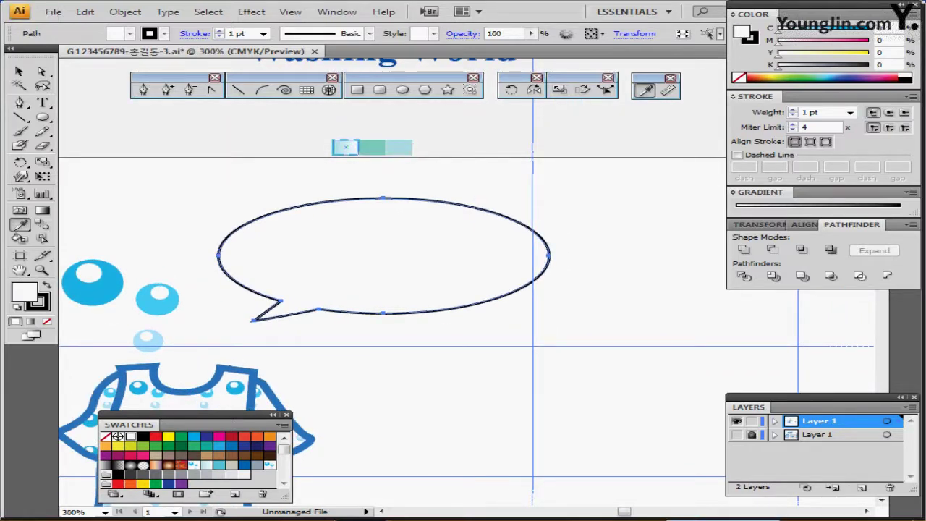
click(346, 148)
scroll(383, 253, down, 2)
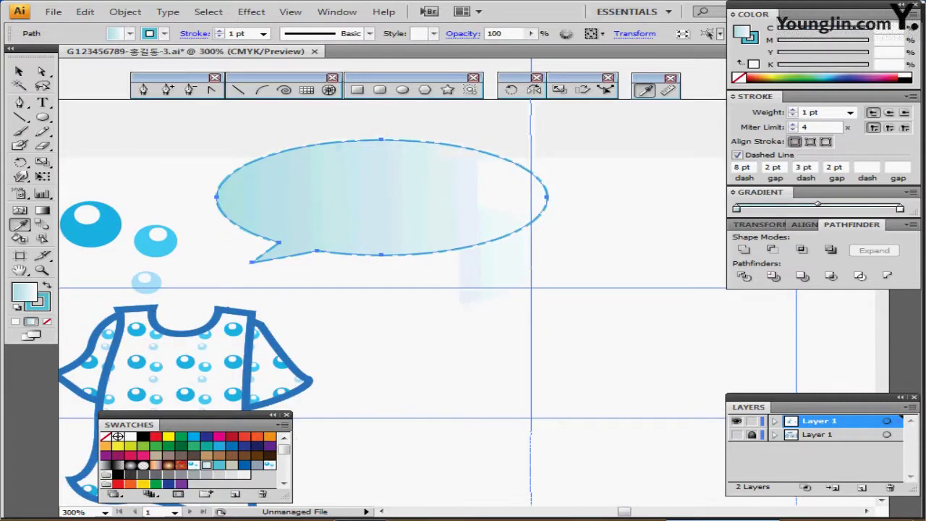
Set the angle of the speech bubble's linear gradient to 90°.
click(733, 192)
click(732, 193)
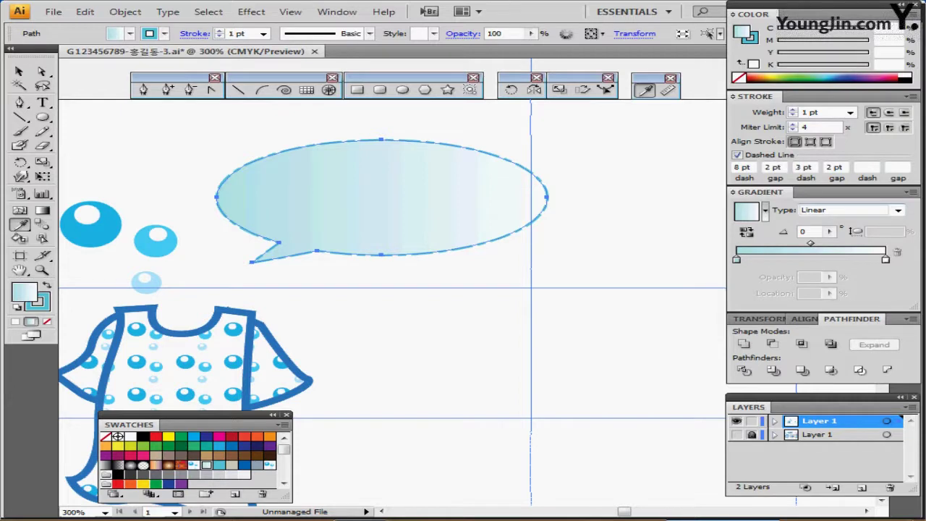
double_click(804, 232)
text(90)
key(Return)
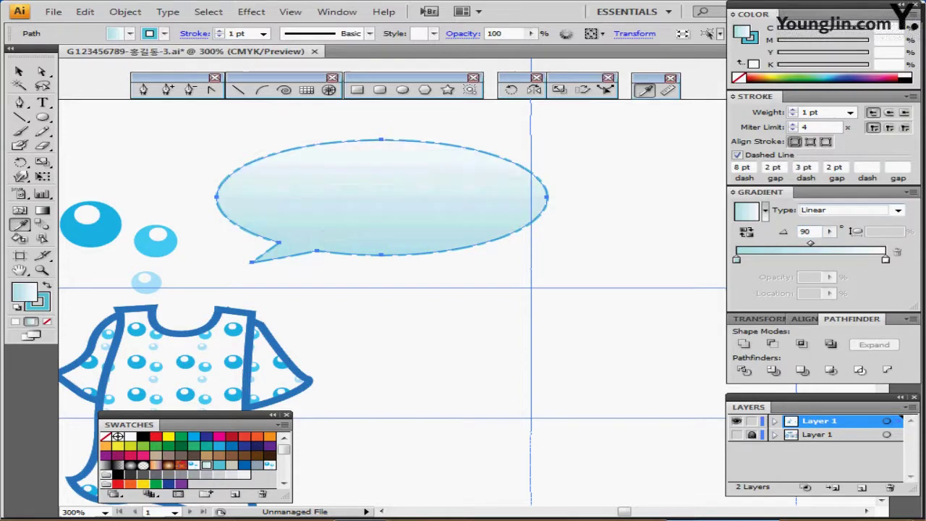
Check the start colour of the speech bubble's gradient and the dash and gap values of its outline.
click(736, 259)
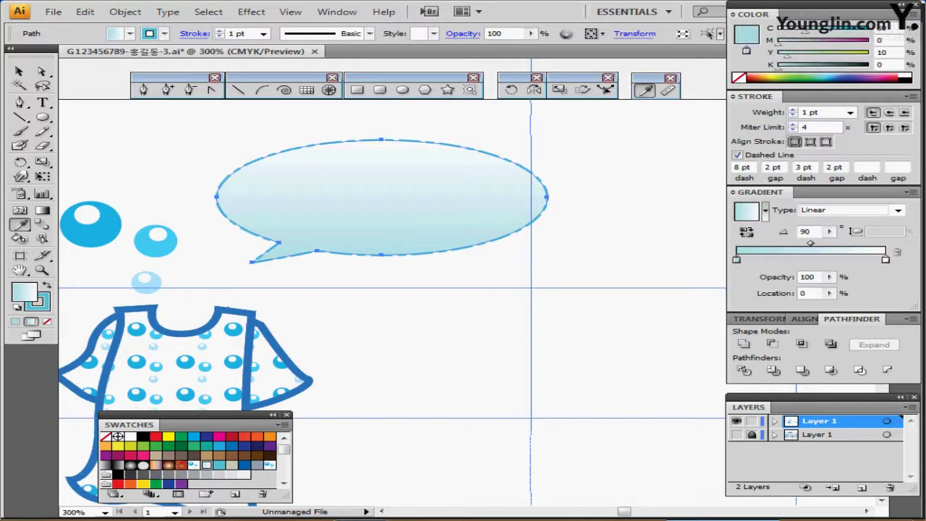
key(ctrl)
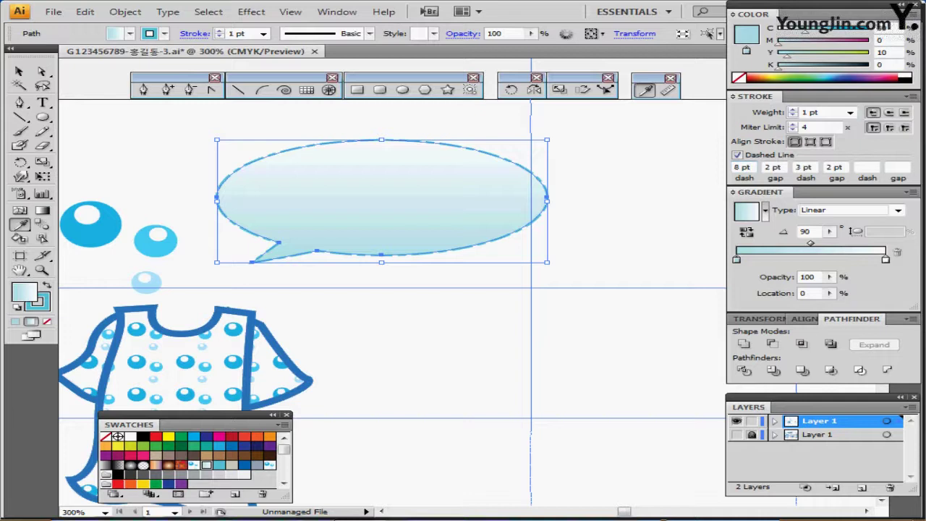
key(Tab)
key(Tab)
key(Tab)
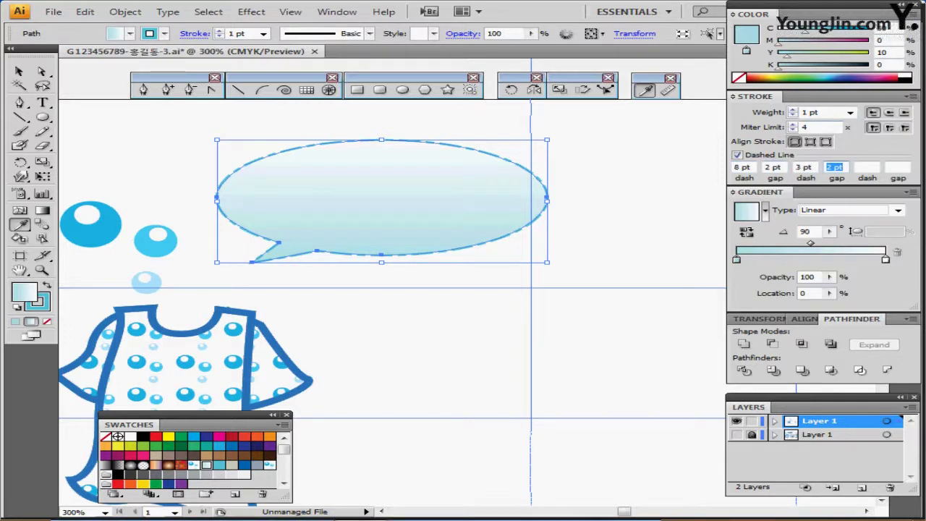
key(Return)
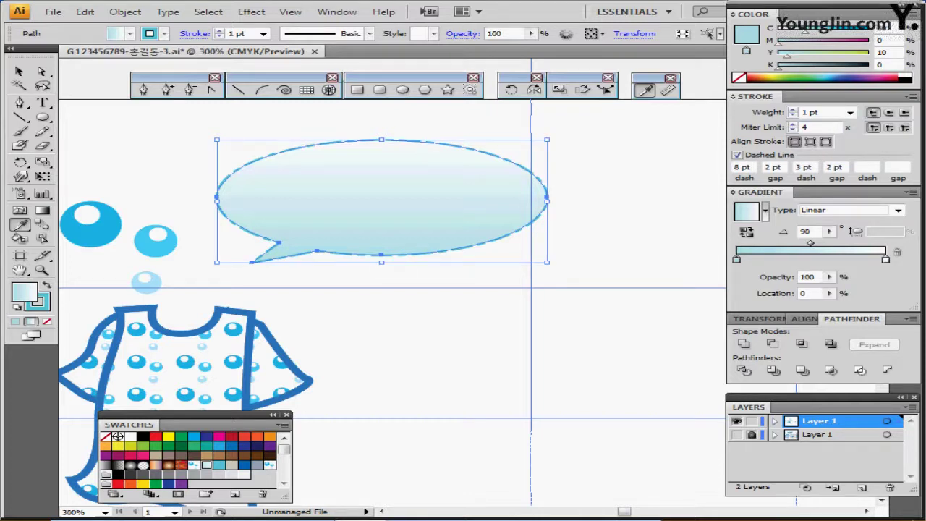
Fill the unpainted leaf shape on the speech bubble's edge with the solid green of the sample swatch above the artboard.
ctrl+click(513, 160)
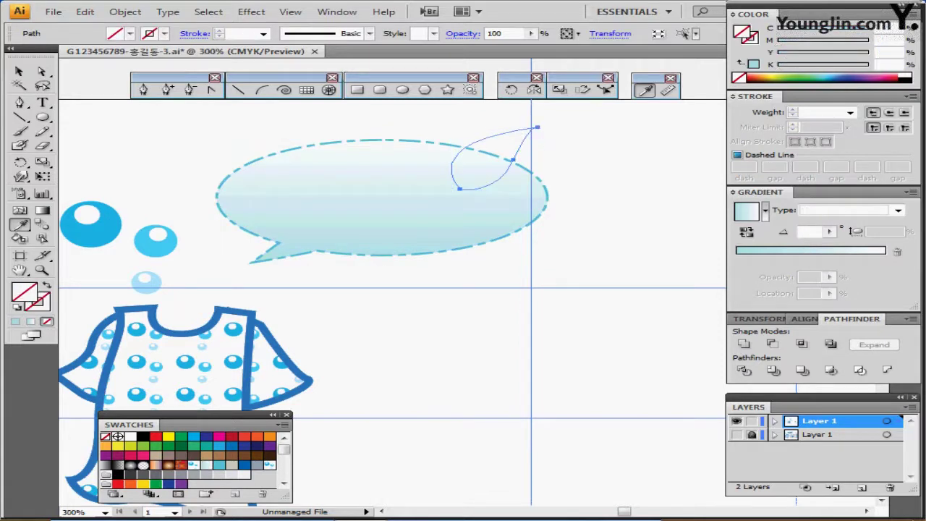
drag(512, 159, 520, 182)
click(405, 157)
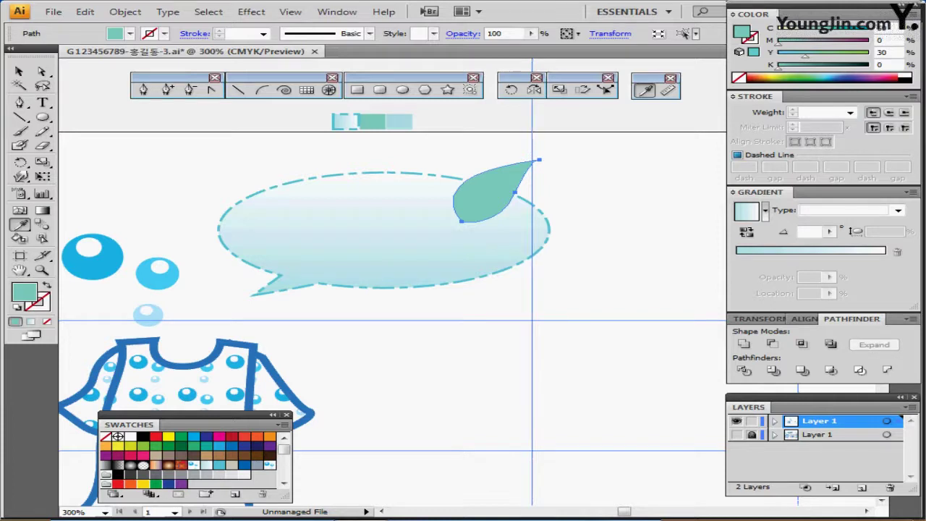
Create a copy of the green leaf scaled uniformly to 70%.
drag(509, 165, 506, 170)
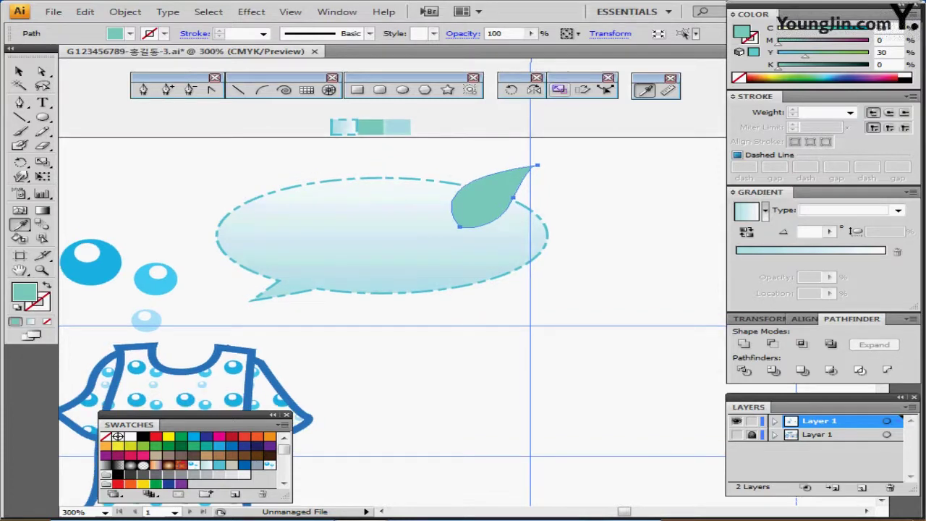
double_click(558, 89)
text(70)
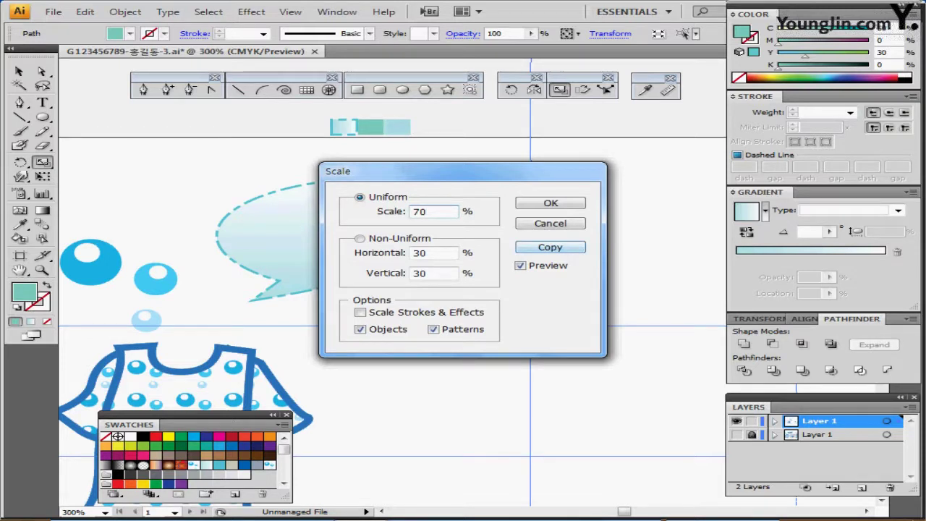
drag(485, 171, 588, 144)
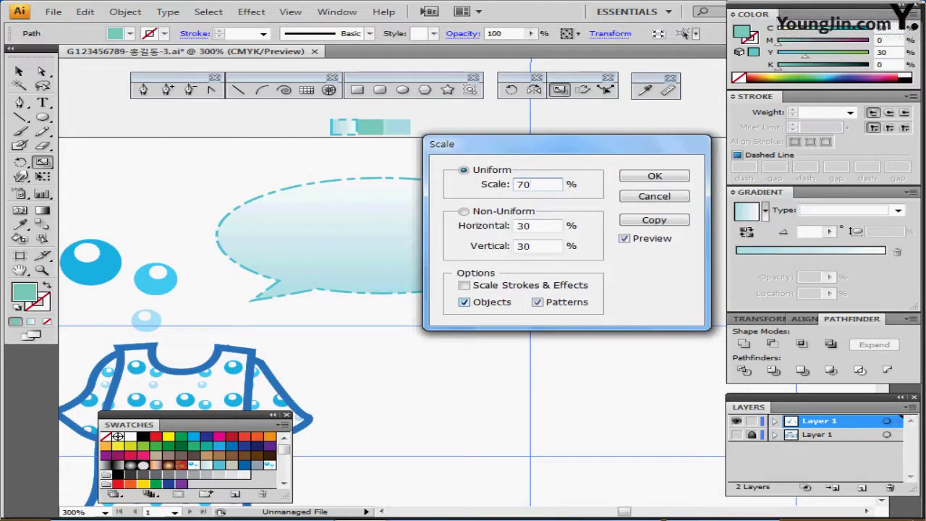
click(653, 220)
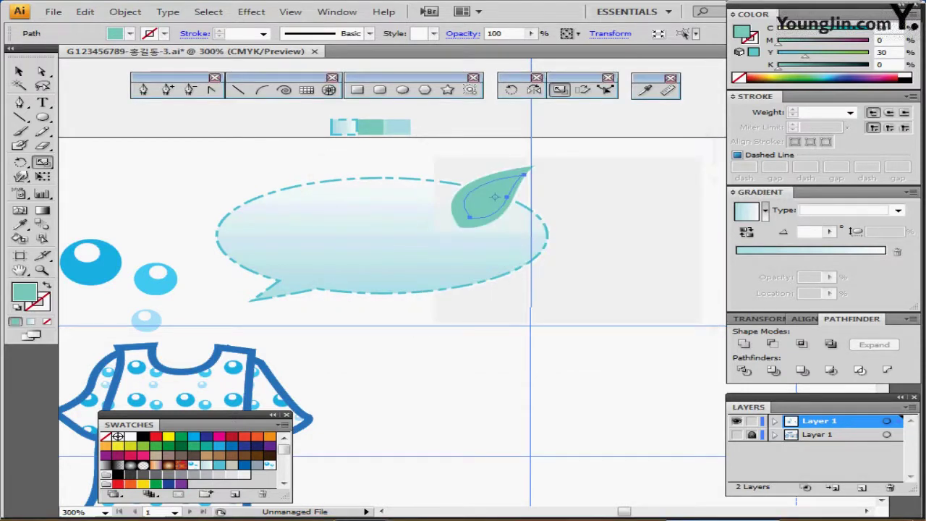
Rotate the smaller leaf copy by 60° and place it against the base of the large leaf on the speech bubble's edge.
double_click(512, 90)
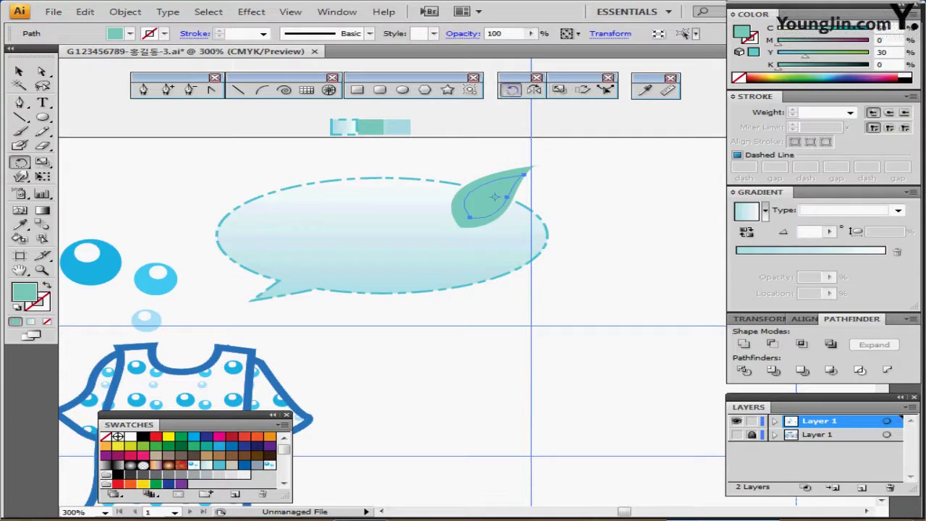
text(45)
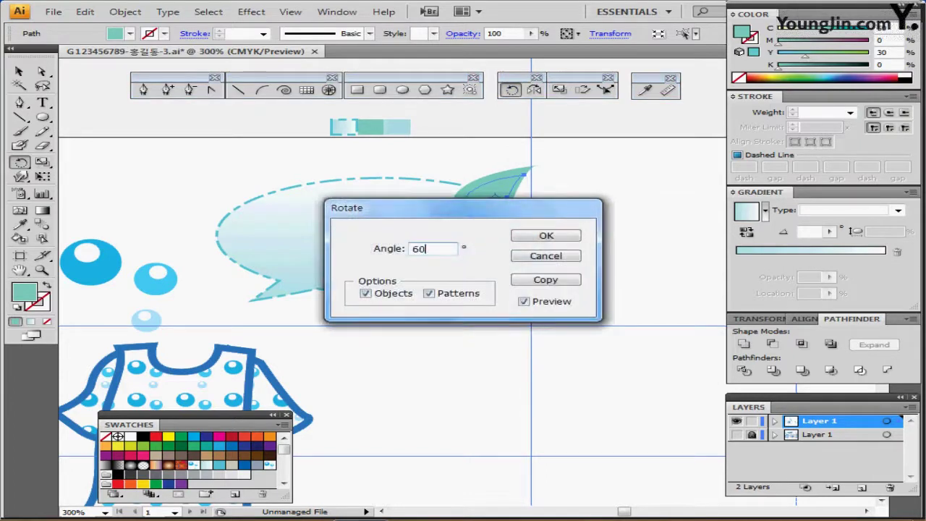
key(Return)
drag(506, 208, 465, 211)
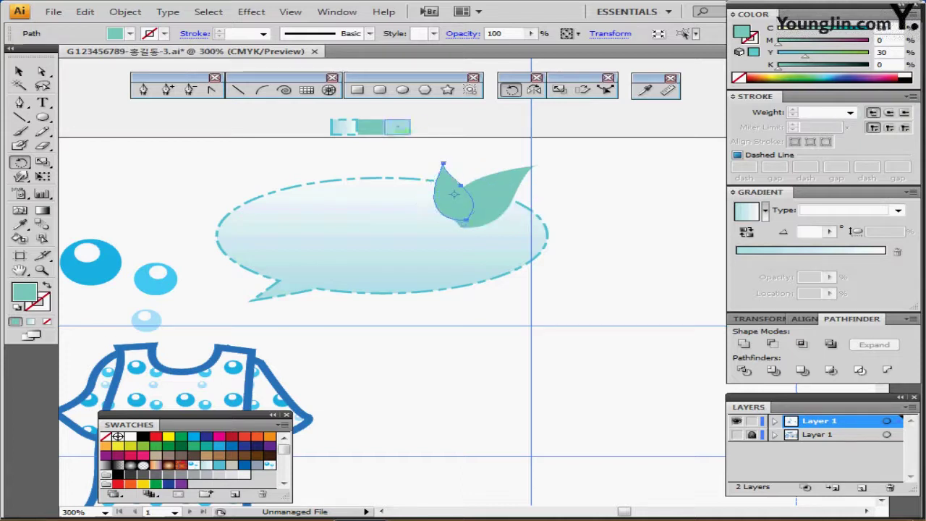
Fill the smaller leaf with the light blue of the sample swatch above the artboard.
key(i)
click(398, 127)
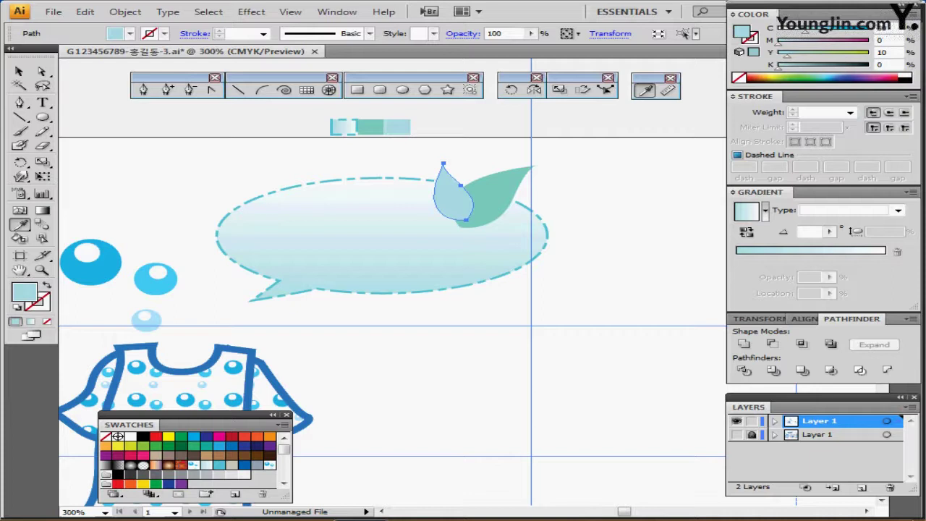
Move the Washing World title from above the artboard onto the speech bubble and save the document.
drag(499, 195, 515, 283)
ctrl+click(396, 119)
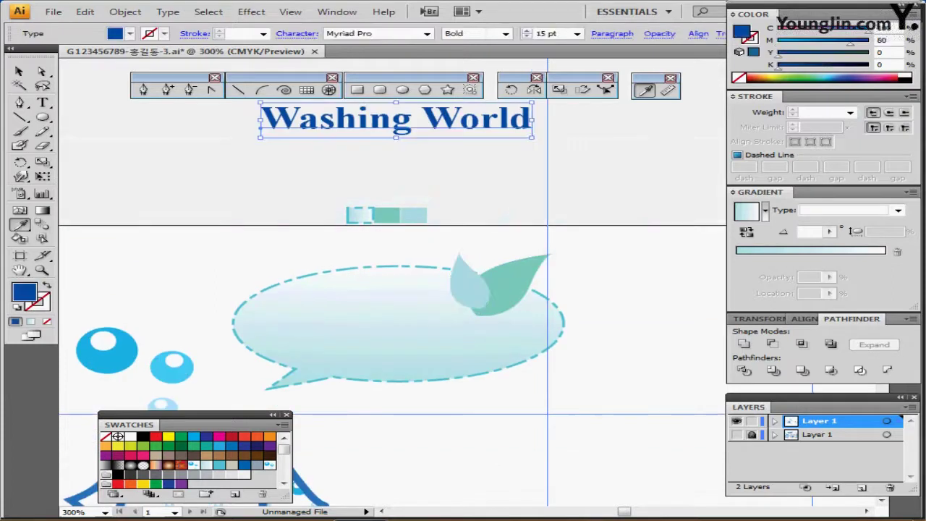
drag(395, 117, 381, 184)
key(ctrl+shift+a)
key(ctrl+s)
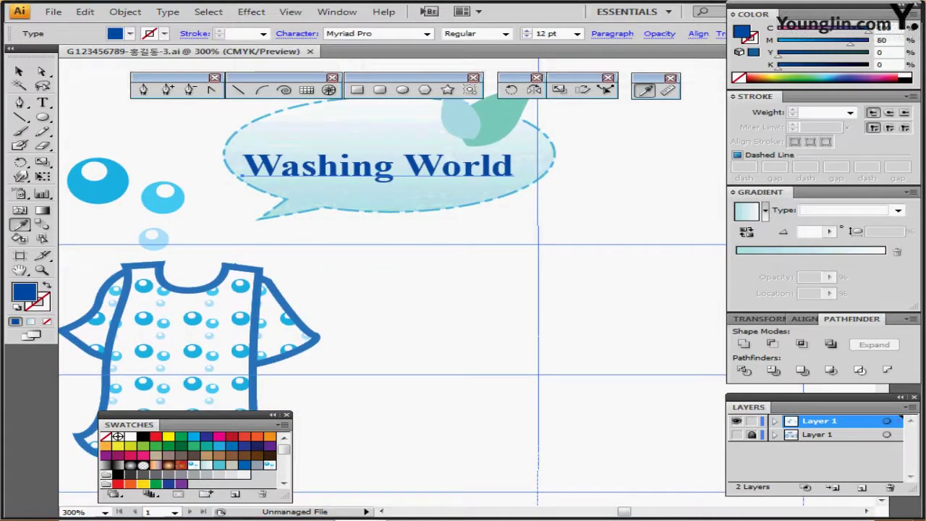
Shift the Washing World title slightly right and up to centre it in the speech bubble, and save the document.
click(381, 164)
drag(427, 173, 434, 170)
key(ctrl+shift+a)
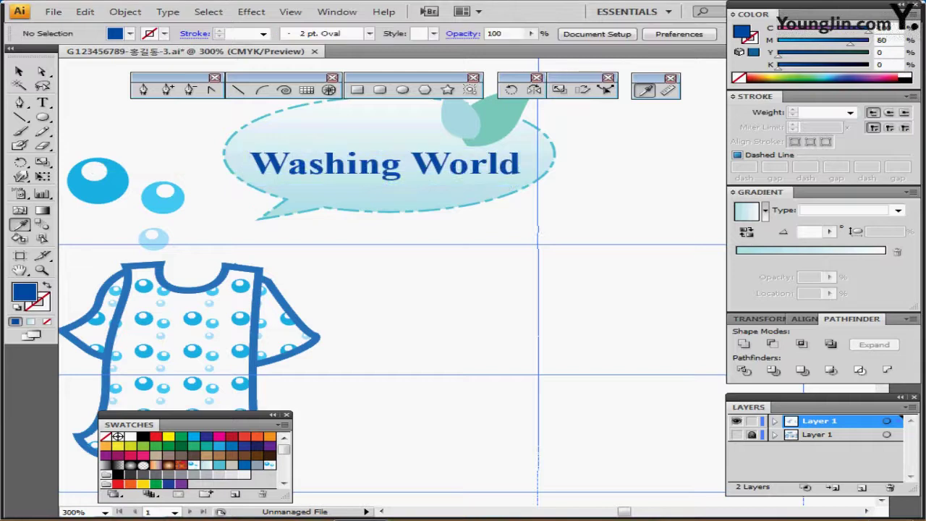
drag(539, 292, 441, 249)
key(ctrl+s)
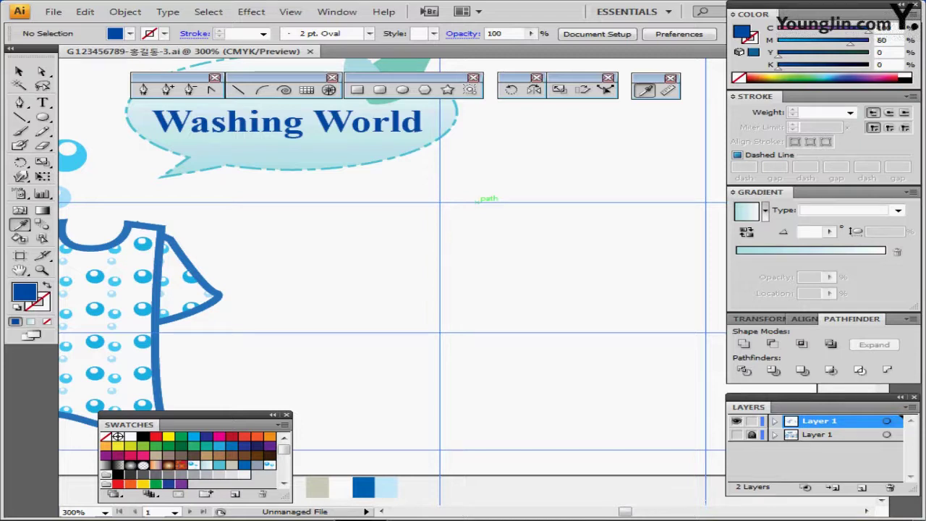
Take the beige-grey of the sample swatch below the artboard as the current fill colour, with nothing left selected.
drag(421, 332, 480, 232)
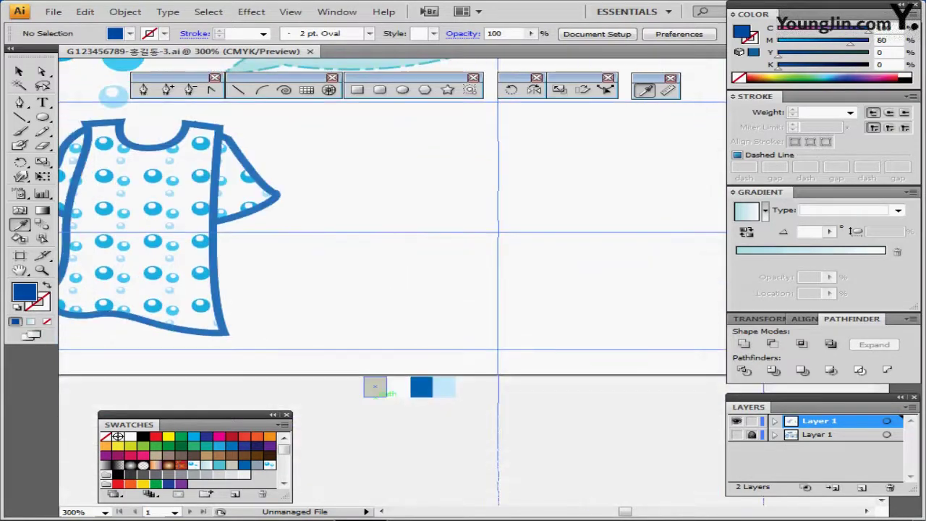
ctrl+click(375, 387)
key(ctrl+shift+a)
Draw a rounded rectangle 40 mm wide and 43 mm high with a 5 mm corner radius in the space beside the shirt.
drag(413, 304, 371, 357)
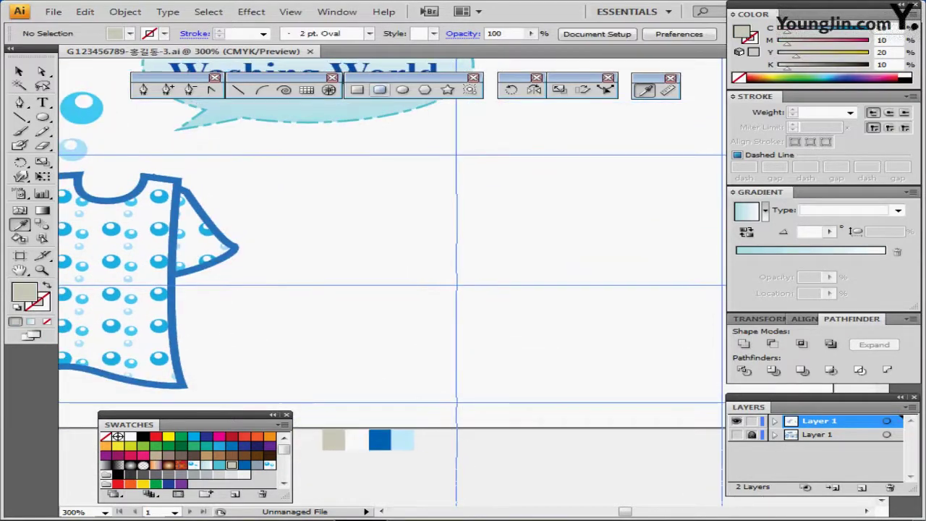
click(357, 89)
click(380, 89)
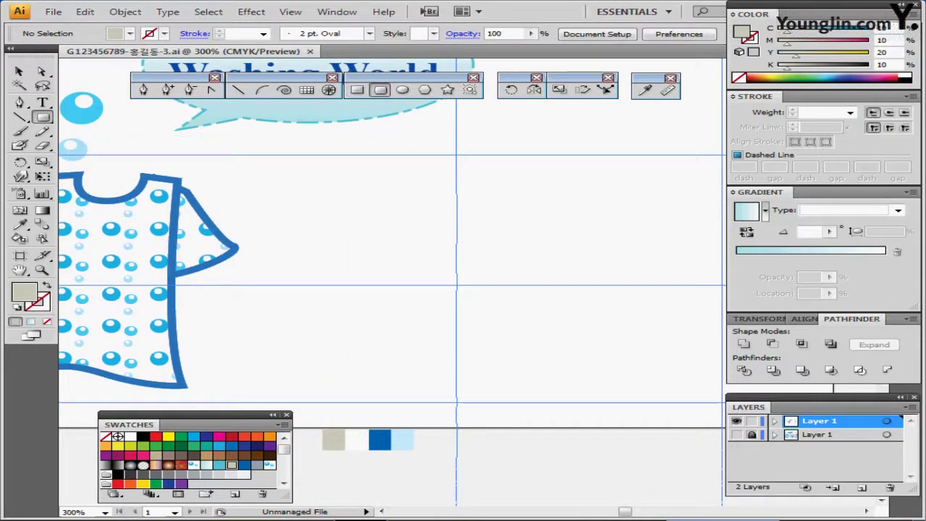
click(374, 133)
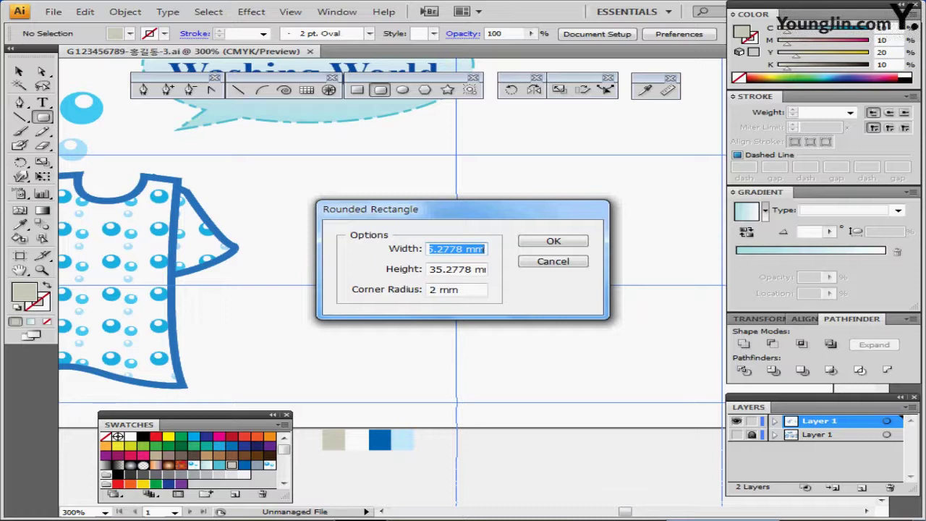
text(40)
key(Tab)
text(43)
key(Tab)
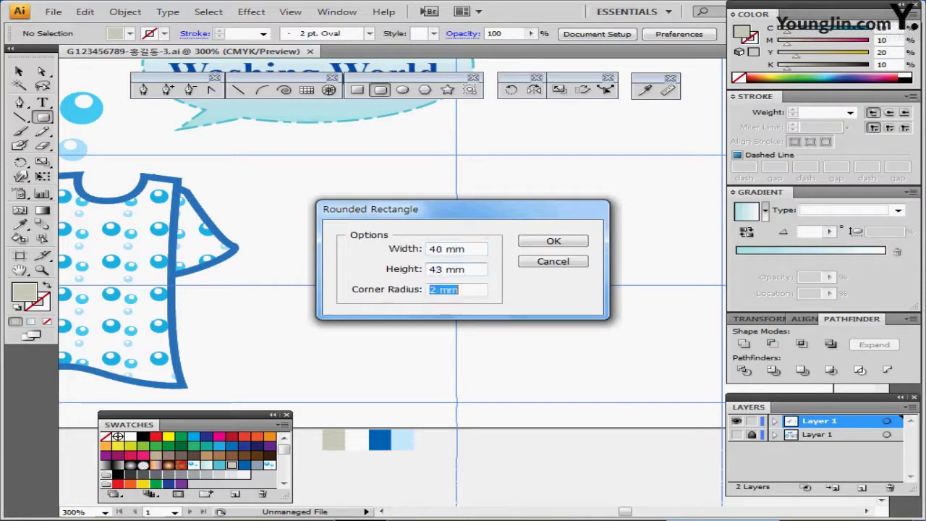
text(5)
key(Return)
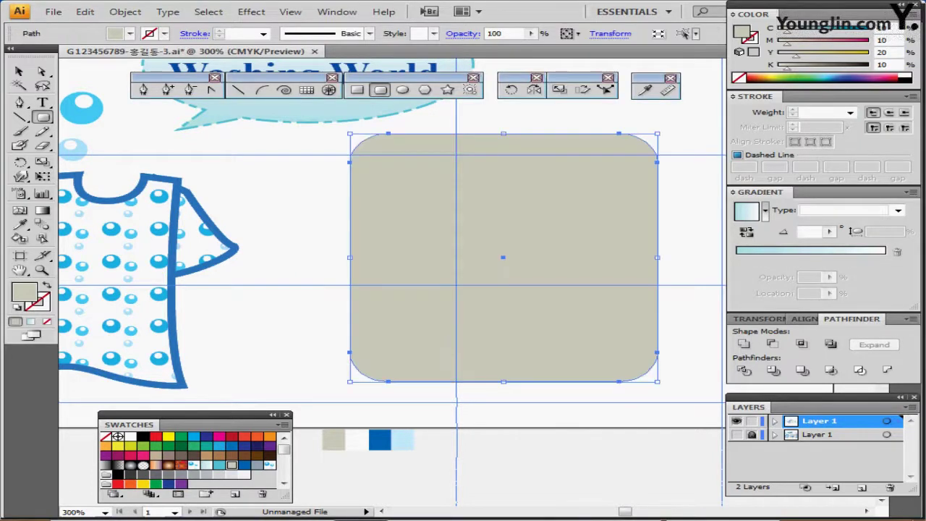
Centre the rounded rectangle on the intersection of the guides beside the shirt.
drag(530, 254, 465, 288)
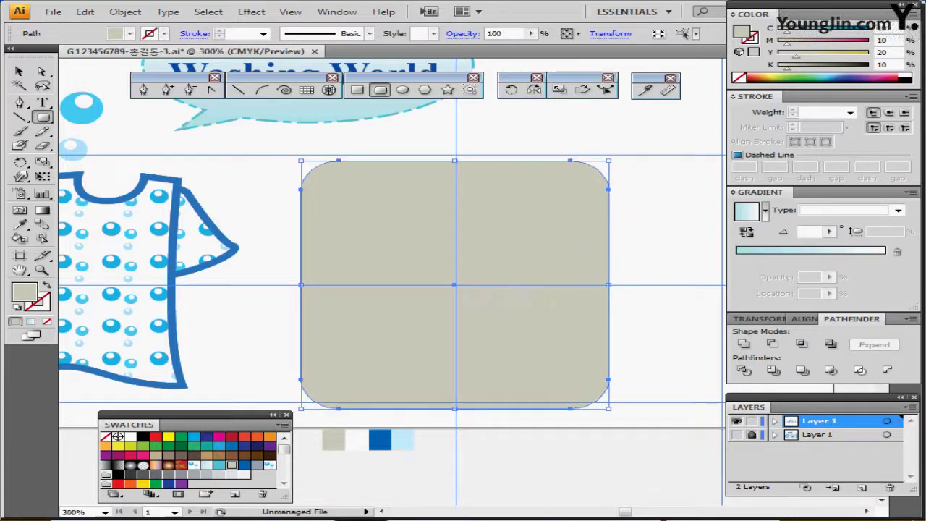
key(Right)
key(Right)
key(Down)
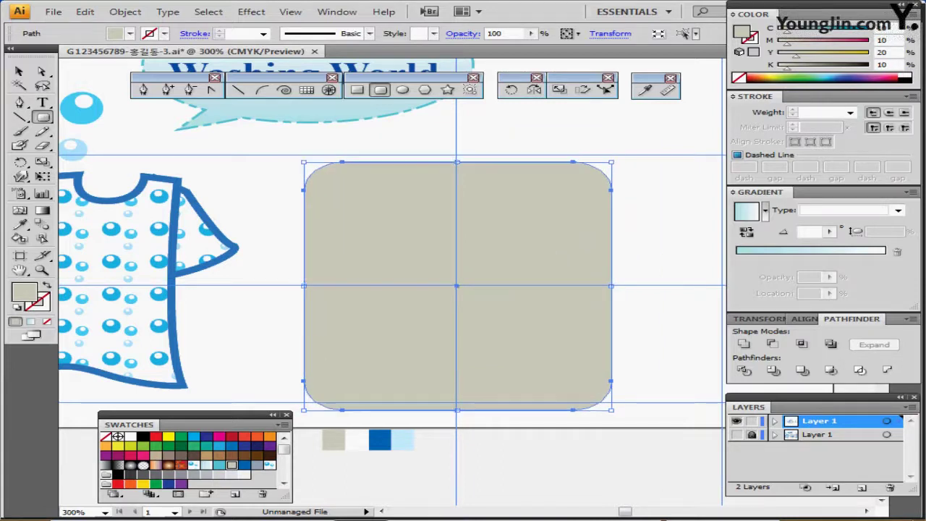
key(Left)
key(Up)
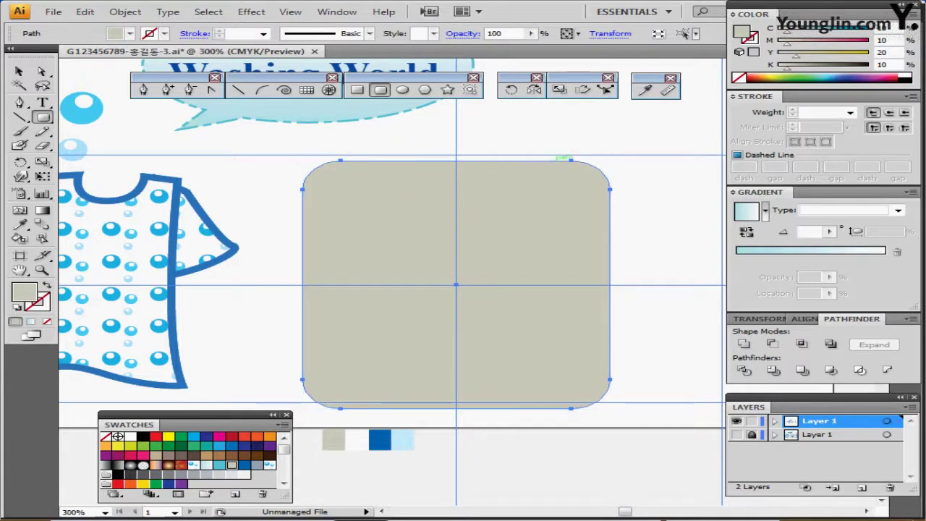
Draw a 33 × 33 mm circle centred on the rounded rectangle at the guide intersection.
drag(563, 160, 590, 82)
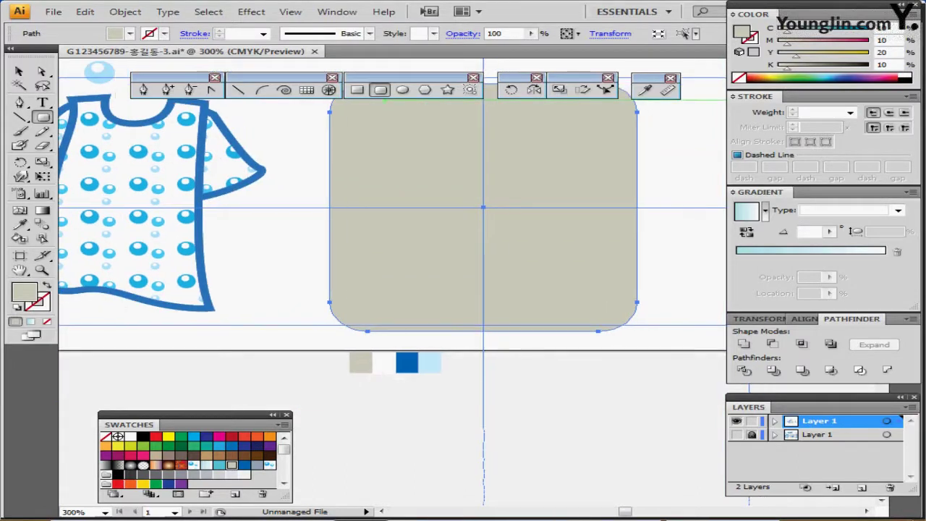
key(l)
drag(442, 208, 426, 254)
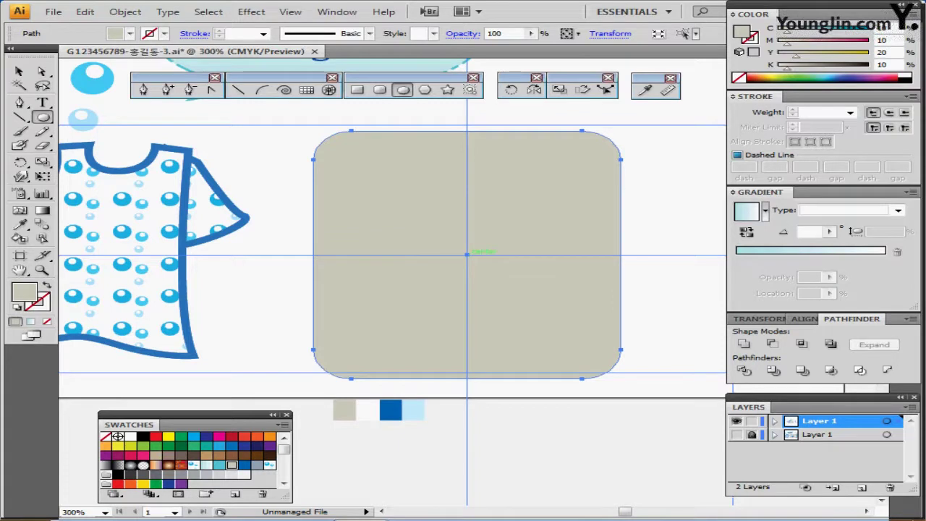
click(467, 253)
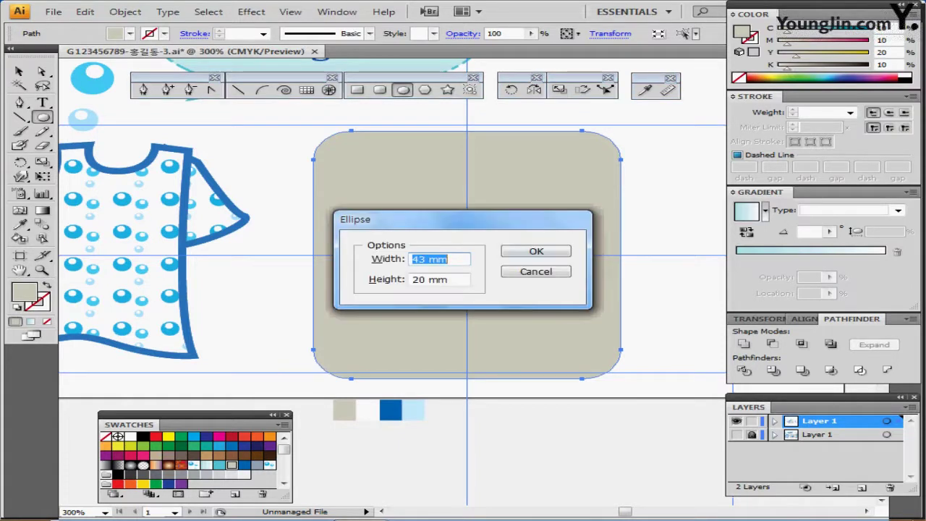
text(33)
key(Tab)
text(33)
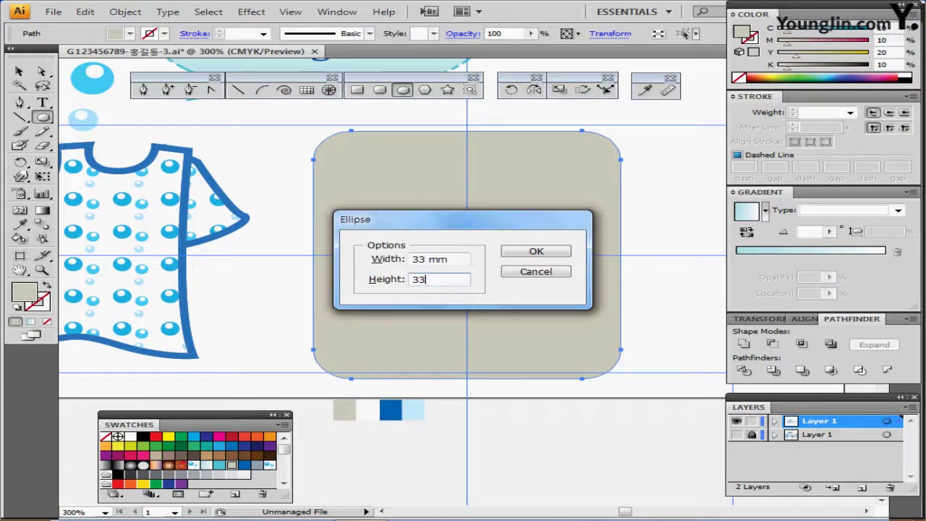
key(Return)
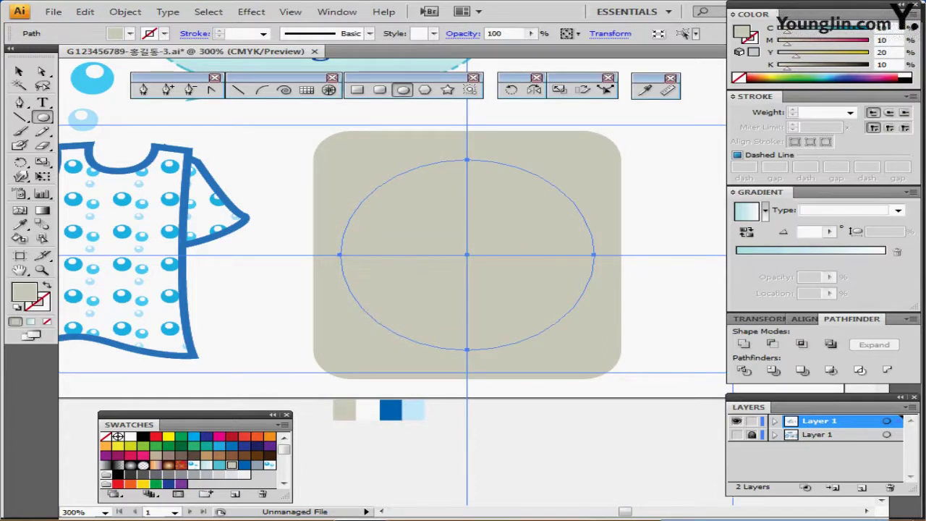
Give the circle a solid 1 pt blue outline in a colour sampled from the colour spectrum.
drag(402, 270, 428, 263)
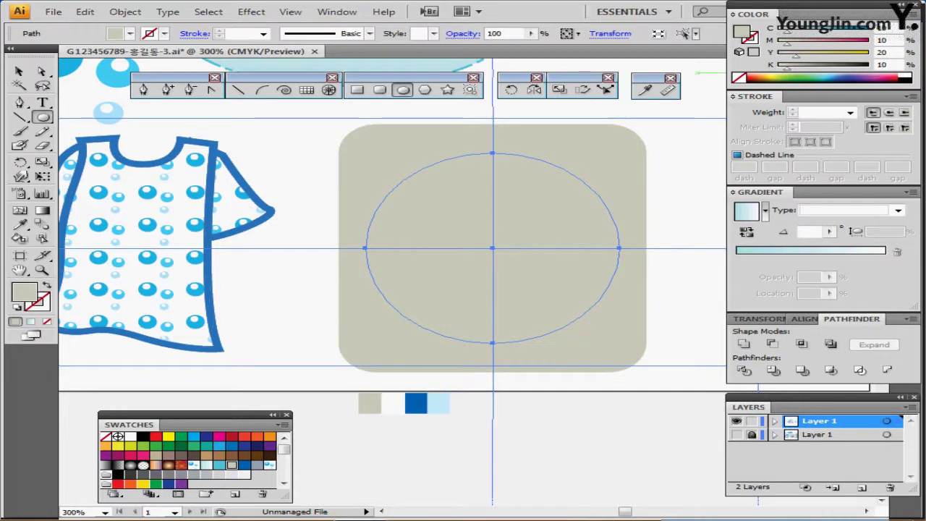
key(z)
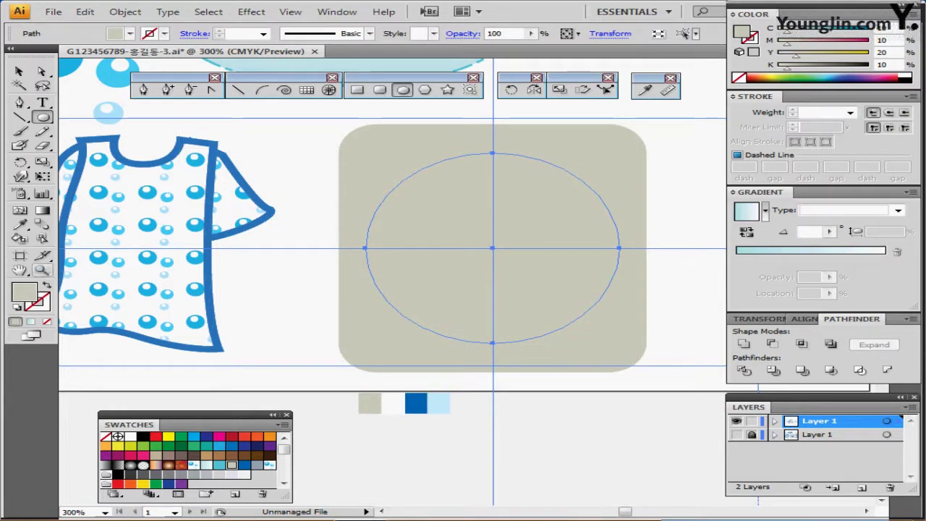
key(x)
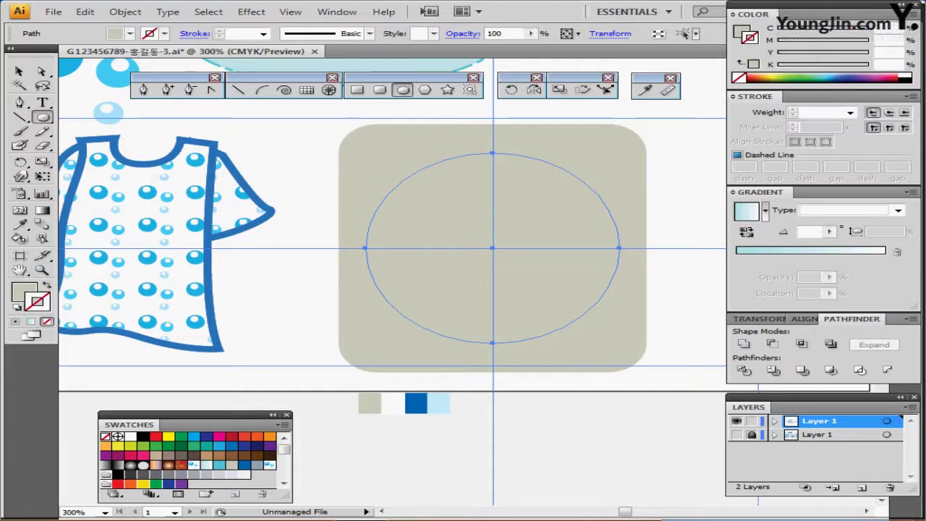
click(16, 321)
drag(828, 78, 844, 78)
drag(647, 186, 621, 187)
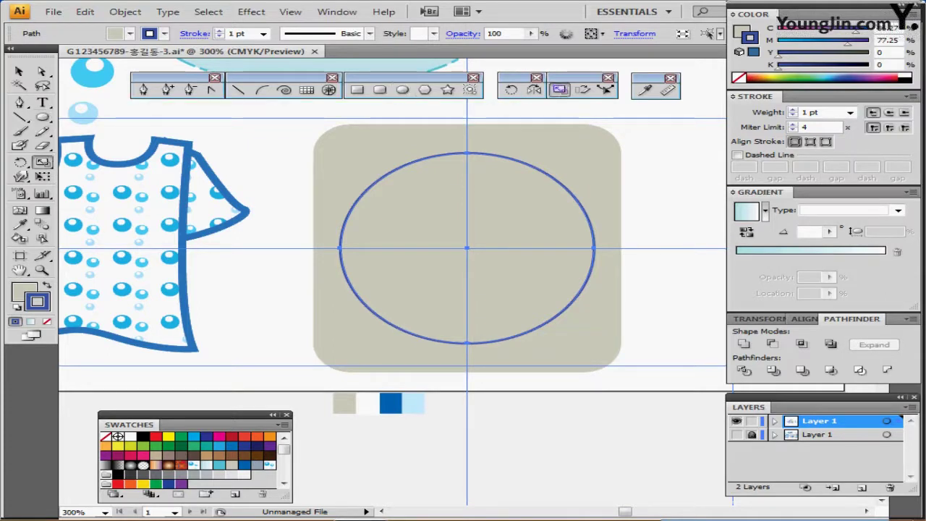
Make a concentric copy of the circle scaled uniformly to 90%, and repeat the transformation once for another smaller circle.
double_click(559, 89)
text(90)
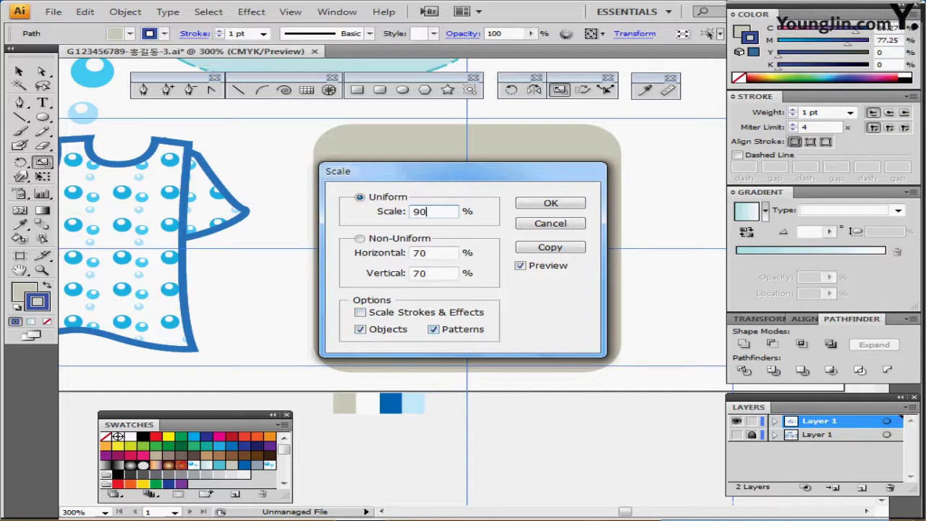
key(Tab)
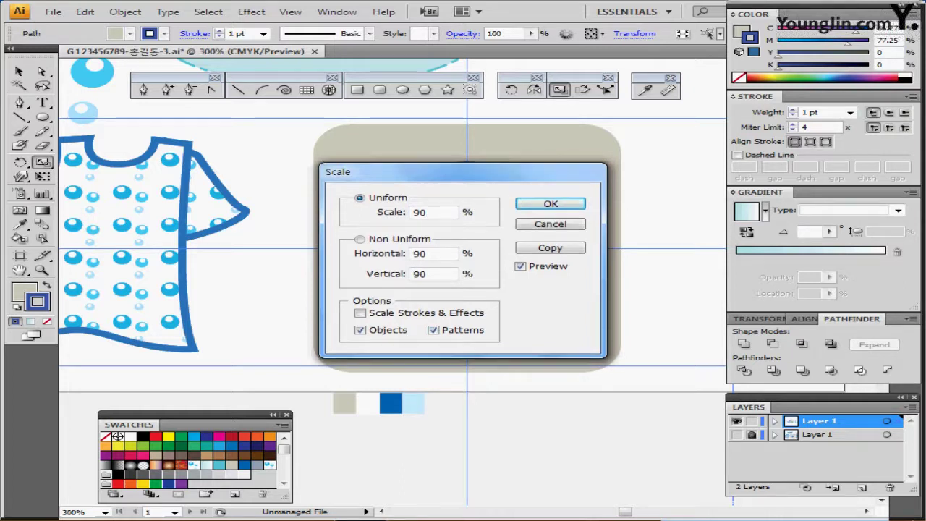
drag(434, 172, 441, 222)
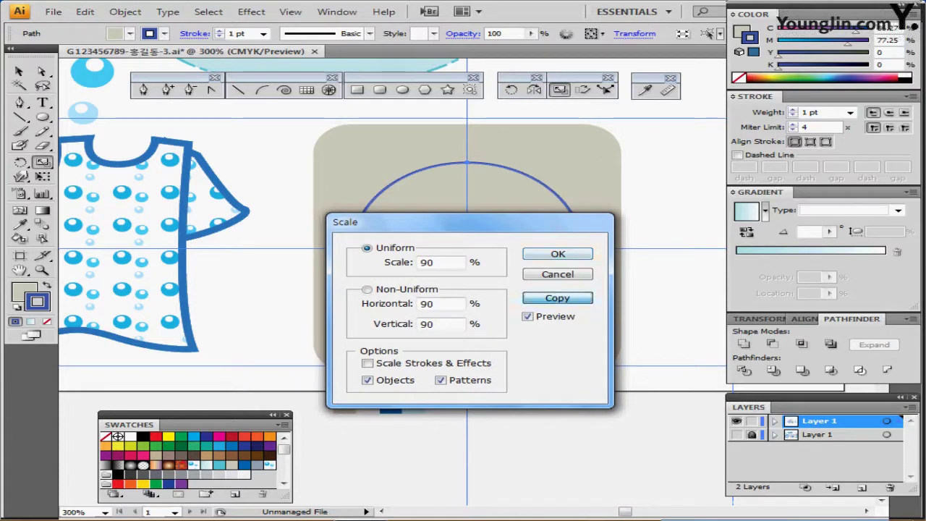
click(557, 298)
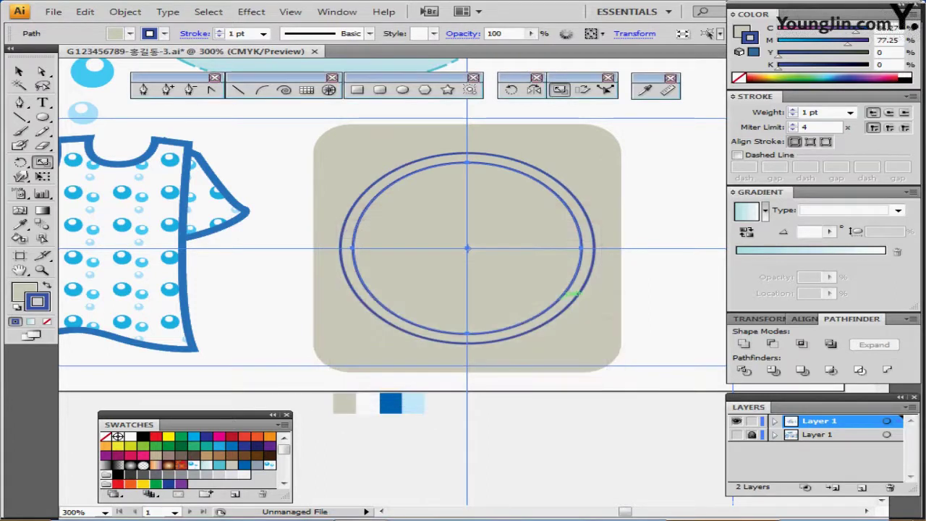
key(ctrl+d)
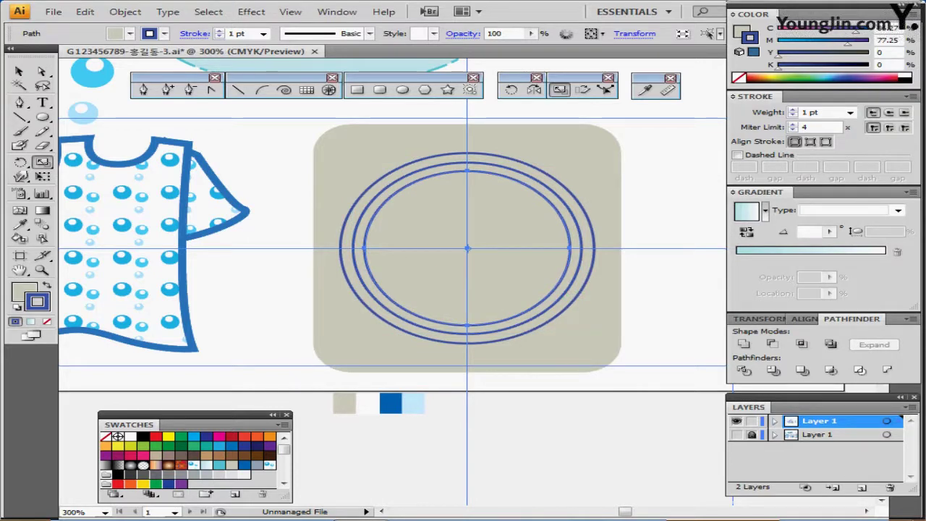
Make a concentric copy of the smallest circle scaled uniformly to 95%.
double_click(559, 89)
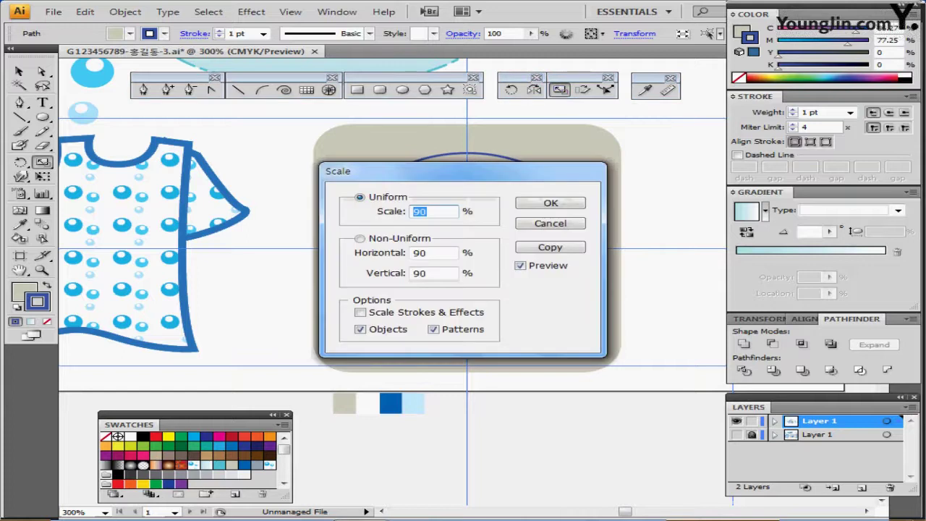
text(95)
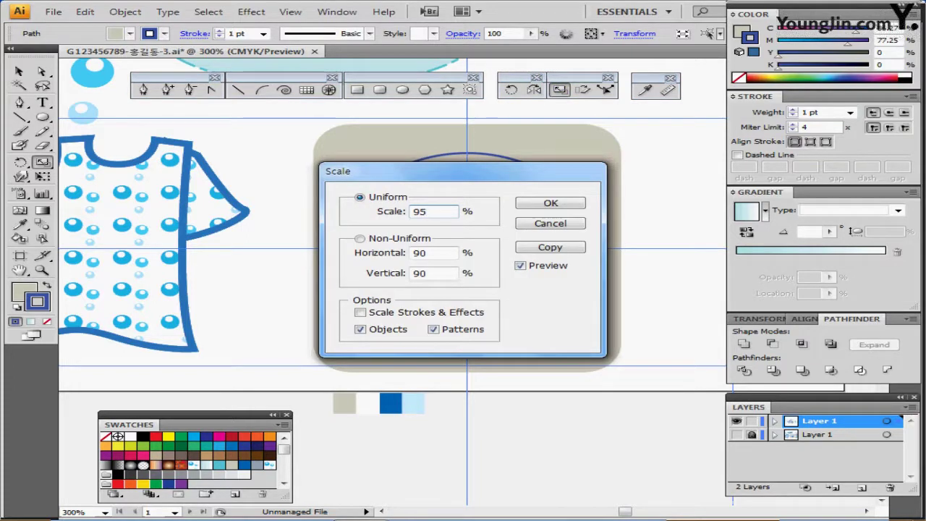
click(550, 248)
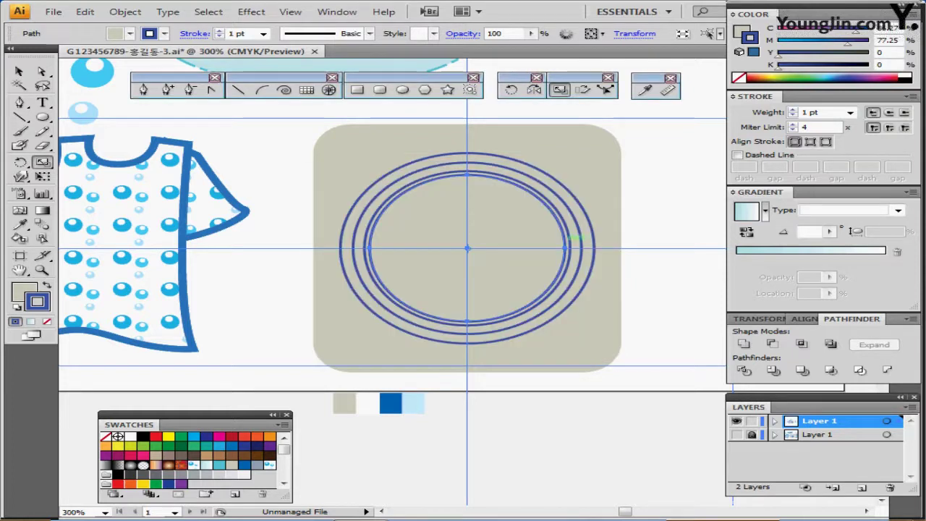
Fill the outermost circle and the third circle inward with white and remove their outlines.
key(ctrl+equal)
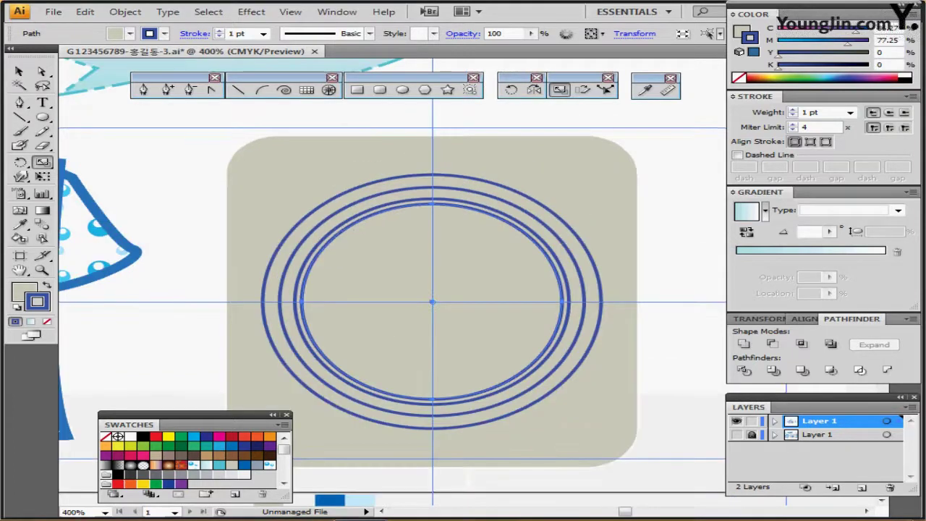
drag(433, 301, 436, 278)
key(ctrl)
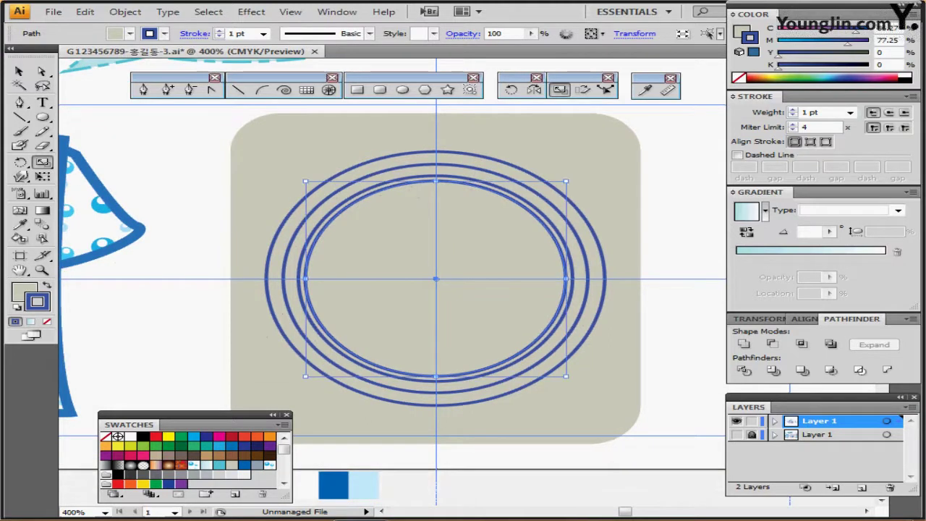
ctrl+click(490, 160)
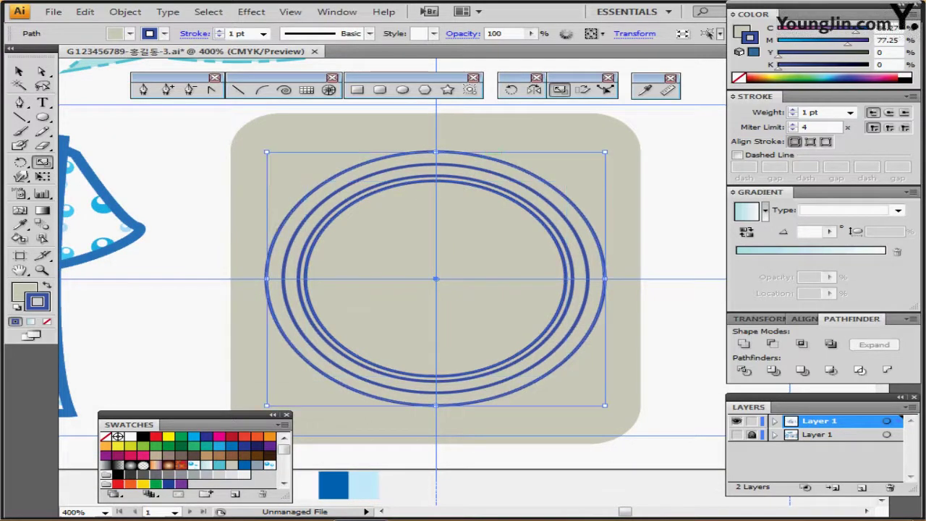
ctrl+shift+click(490, 184)
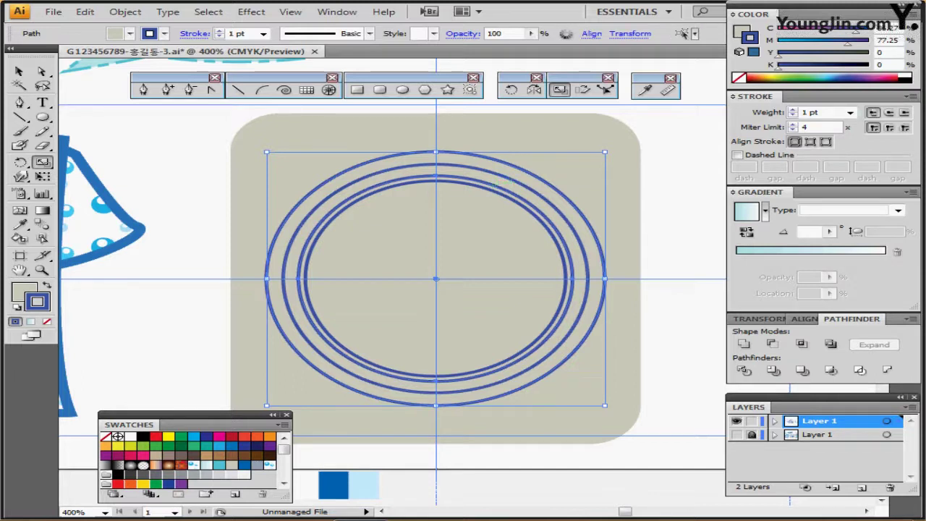
key(ctrl+shift+b)
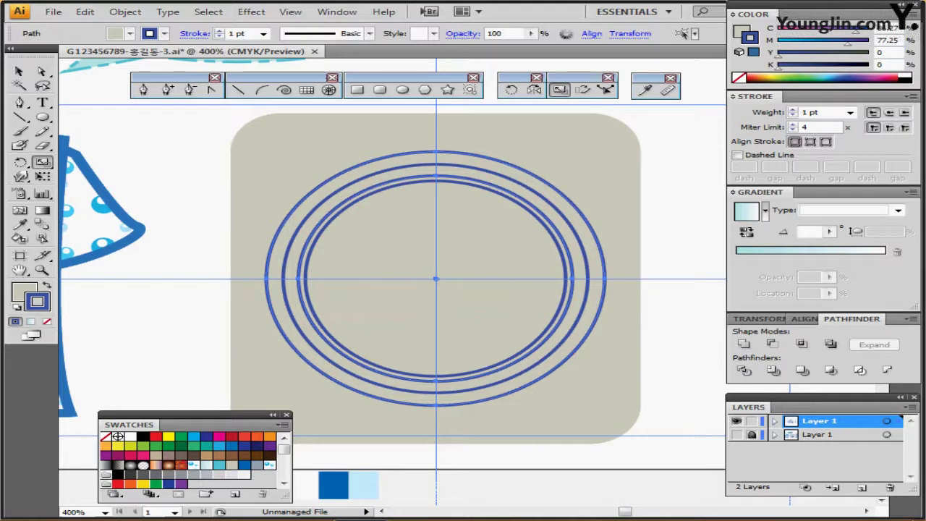
key(x)
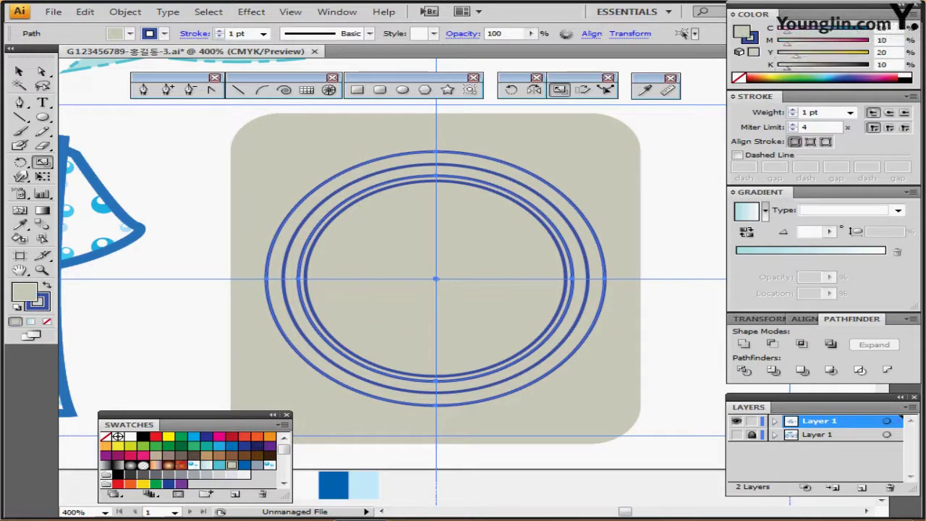
click(131, 436)
key(x)
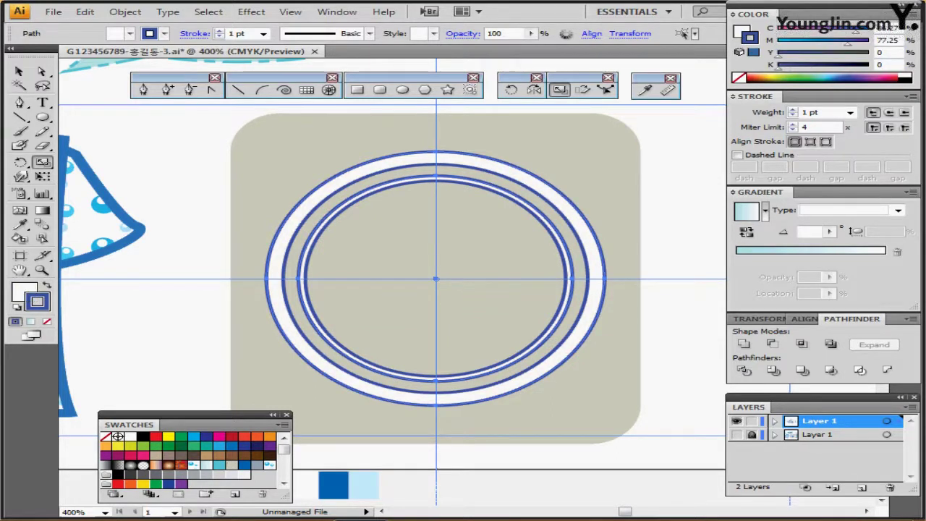
key(slash)
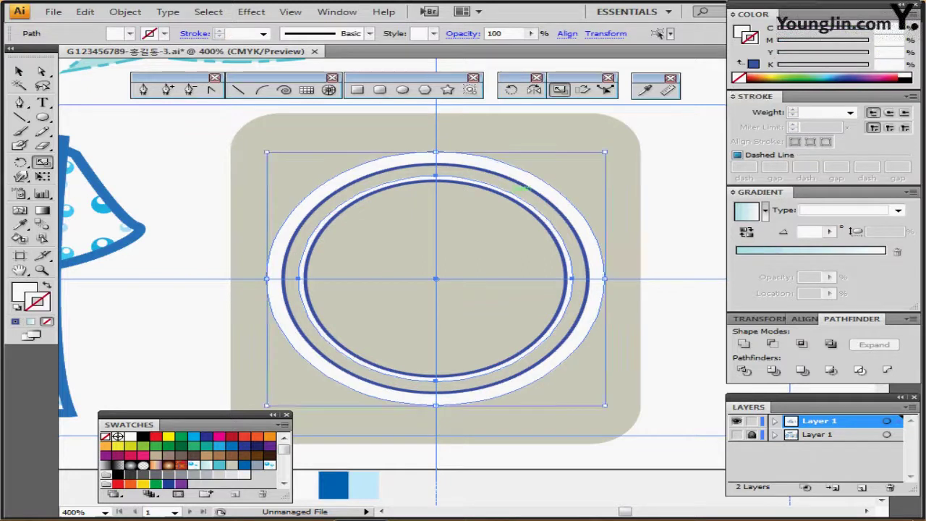
Remove the blue outline from the second circle and the innermost circle, keeping their grey-beige fill, and deselect them.
click(516, 181)
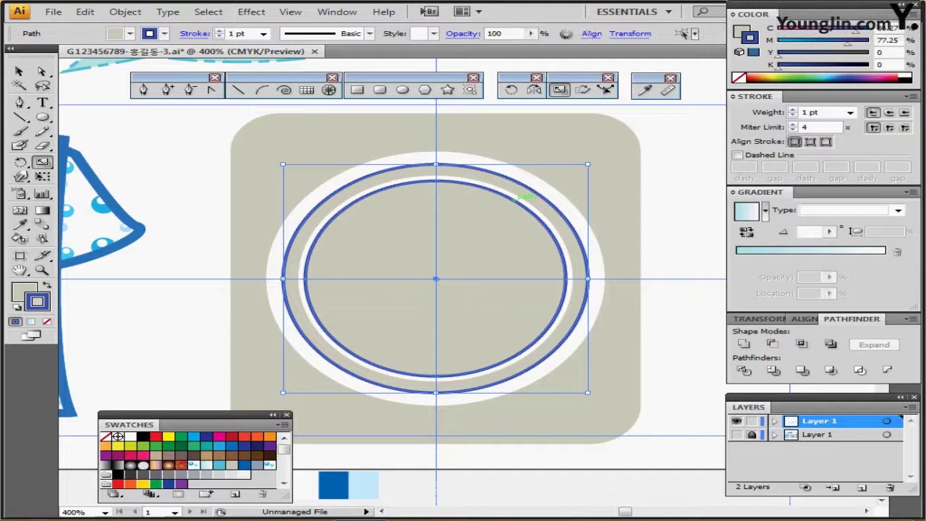
key(ctrl+shift+a)
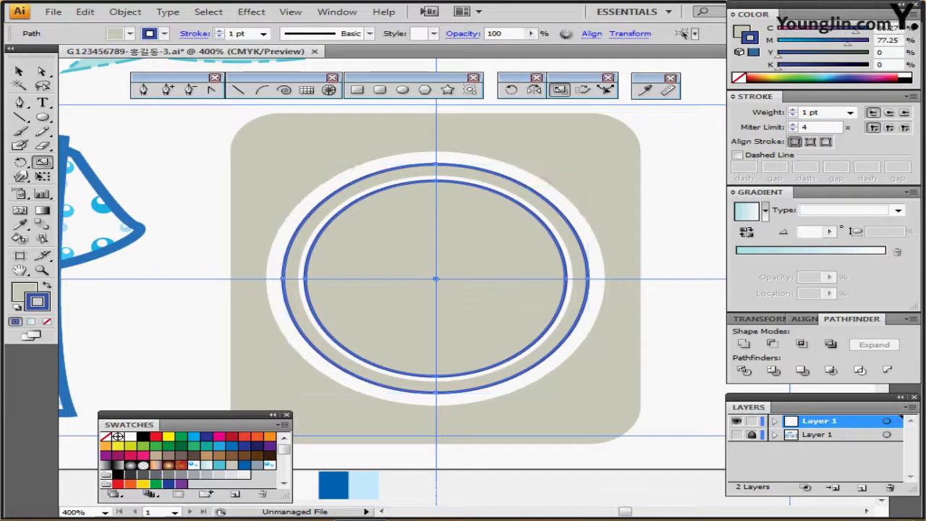
key(/)
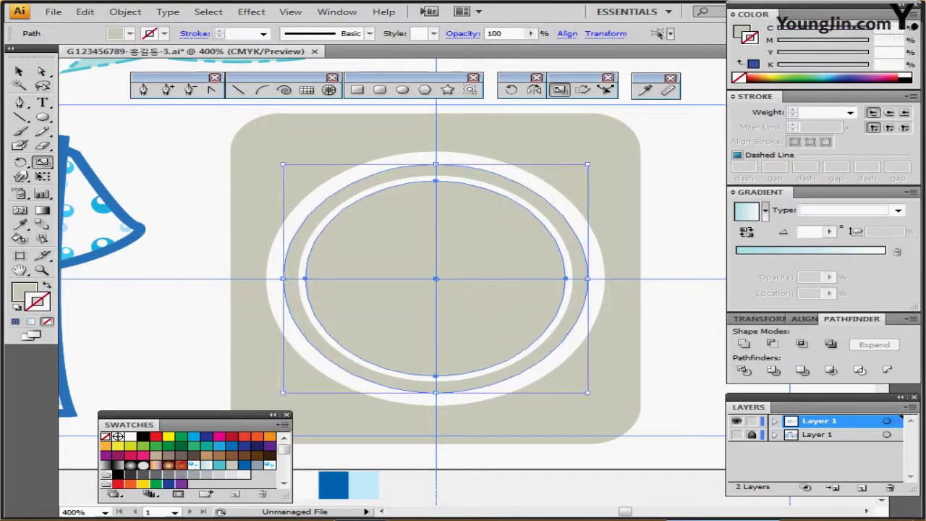
key(ctrl+shift+a)
Isolate the innermost circle for editing and close the floating Swatches panel.
mouse_move(436, 279)
mouse_down()
mouse_move(415, 282)
mouse_move(443, 271)
mouse_up()
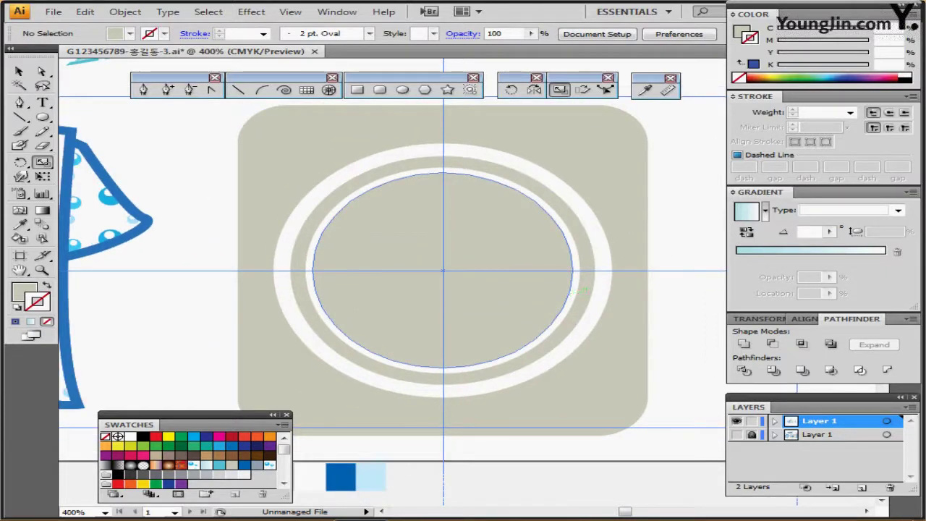
ctrl+click(442, 271)
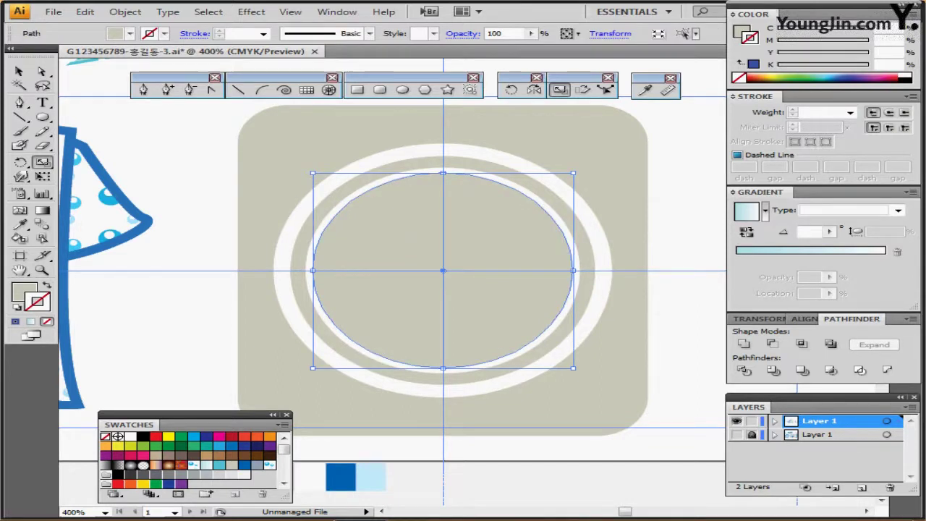
double_click(572, 269)
key(a)
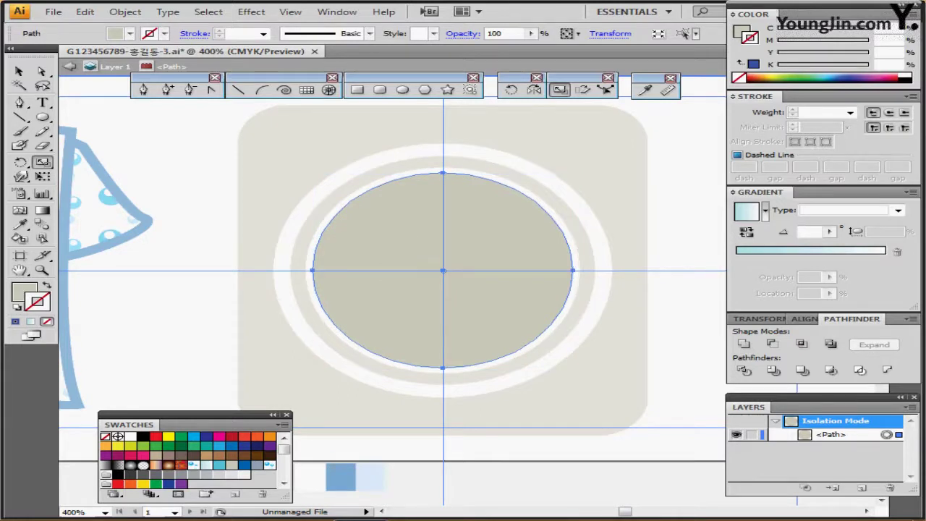
scroll(443, 270, left, 1)
scroll(539, 116, up, 1)
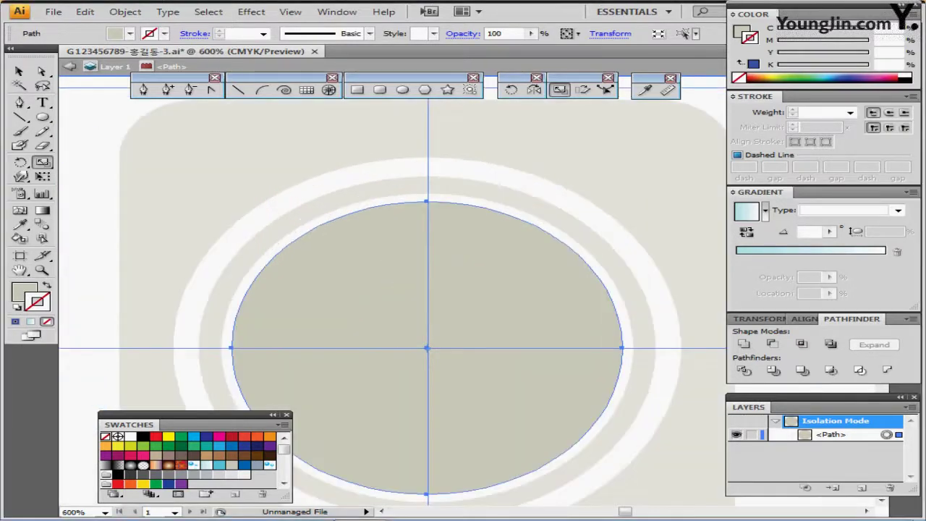
key(ctrl+plus)
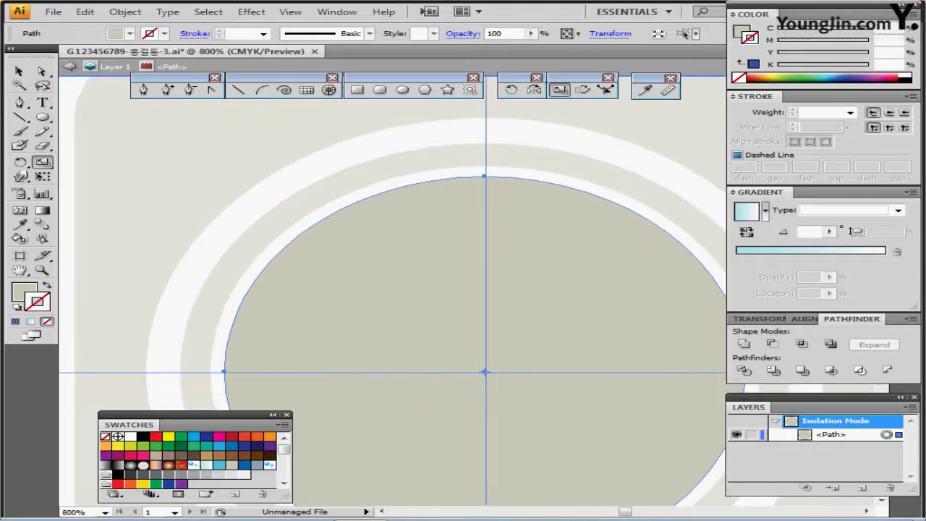
click(286, 414)
drag(485, 371, 436, 355)
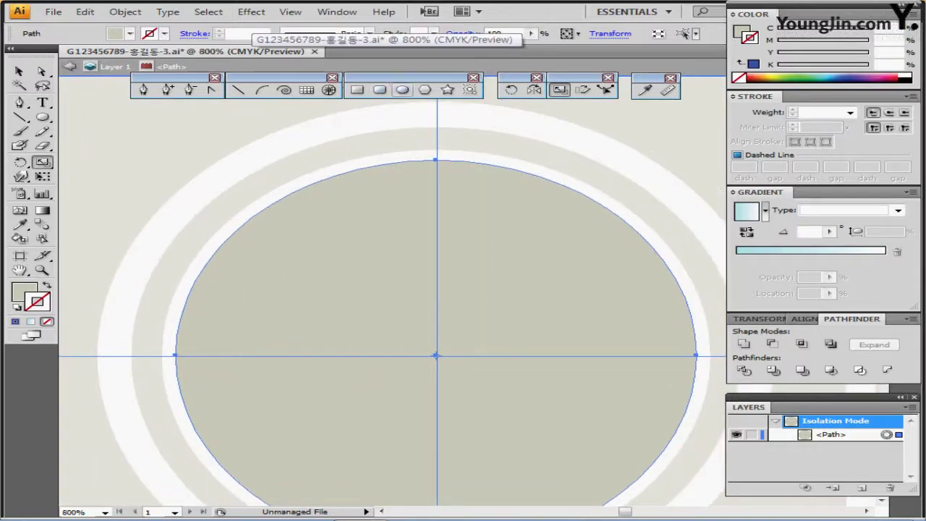
Draw a 7 × 5 mm ellipse over the upper-left edge of the innermost circle.
click(403, 89)
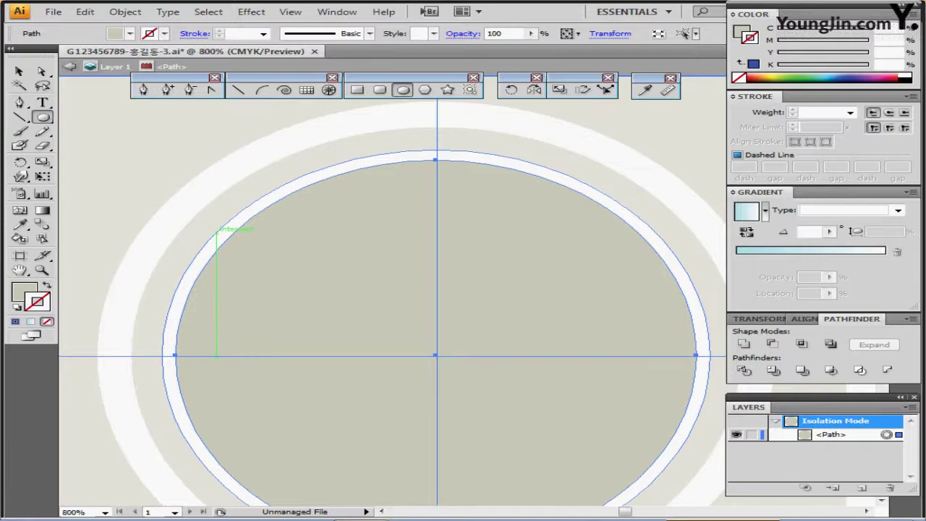
click(217, 232)
text(7)
key(Tab)
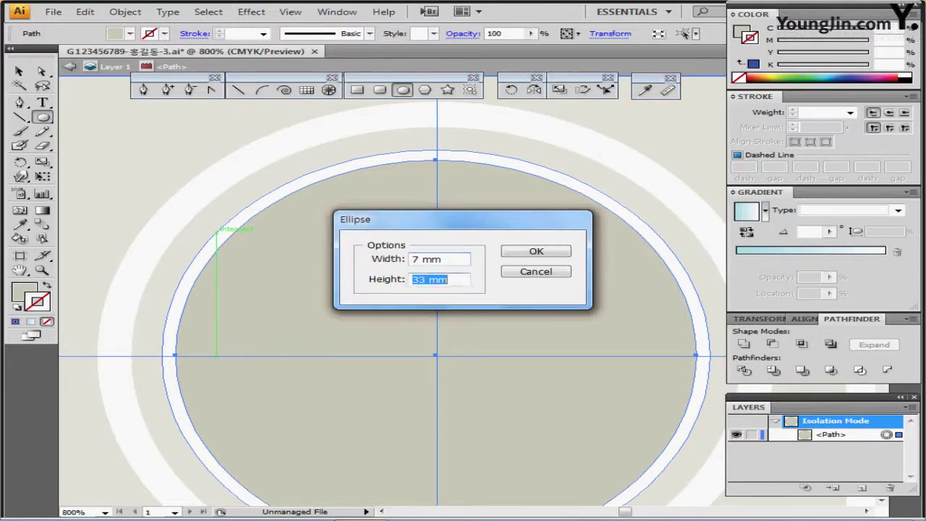
text(5)
key(Return)
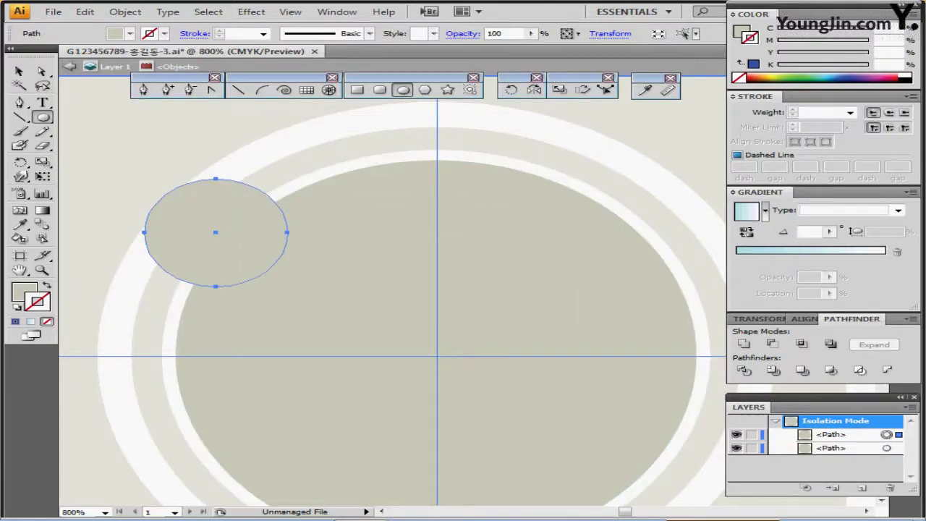
Give the small ellipse the default 1 pt black outline with no fill.
key(d)
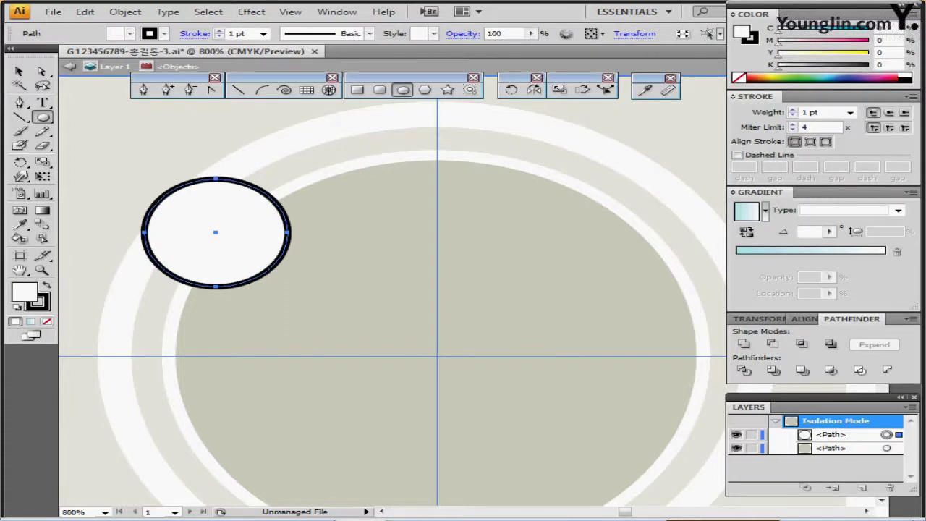
key(slash)
key(ctrl+shift+b)
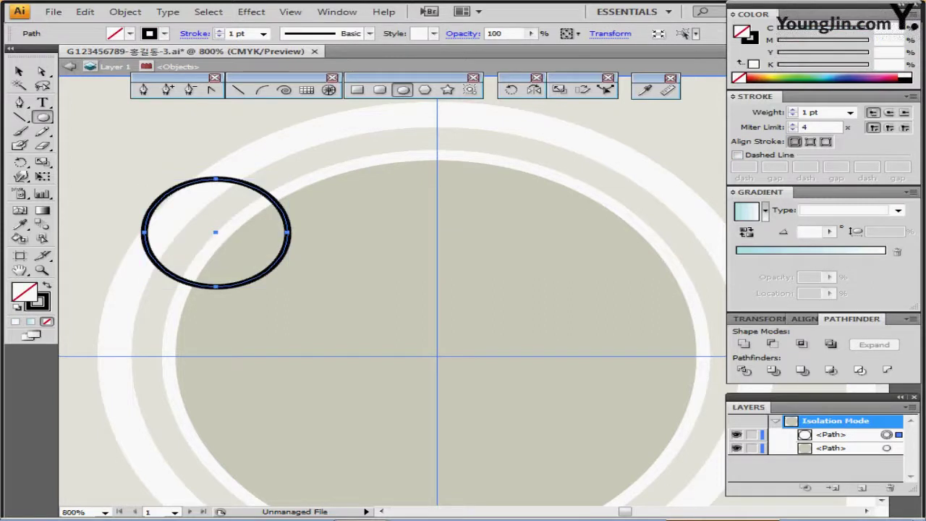
Nudge the small ellipse slightly down along the innermost circle's upper-left edge.
scroll(392, 291, left, 2)
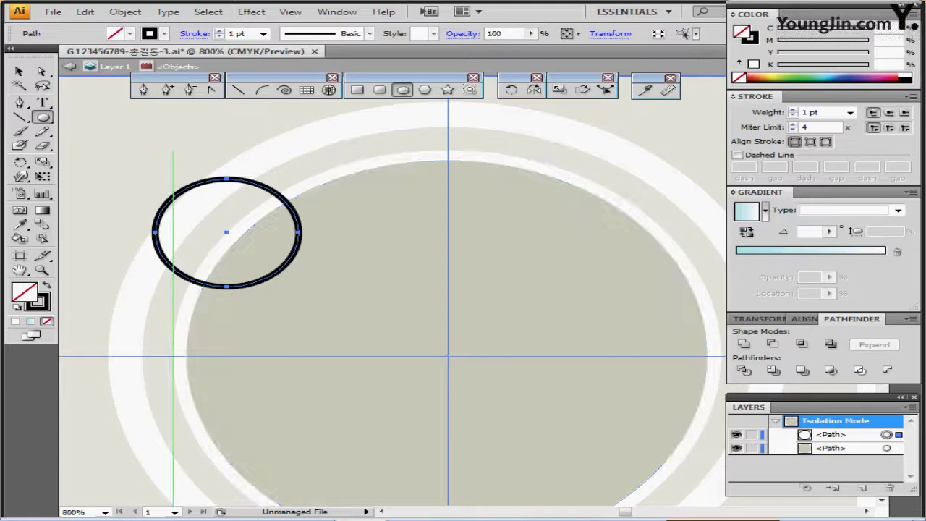
key(ctrl+shift+b)
key(Down)
key(Down)
key(Down)
key(Down)
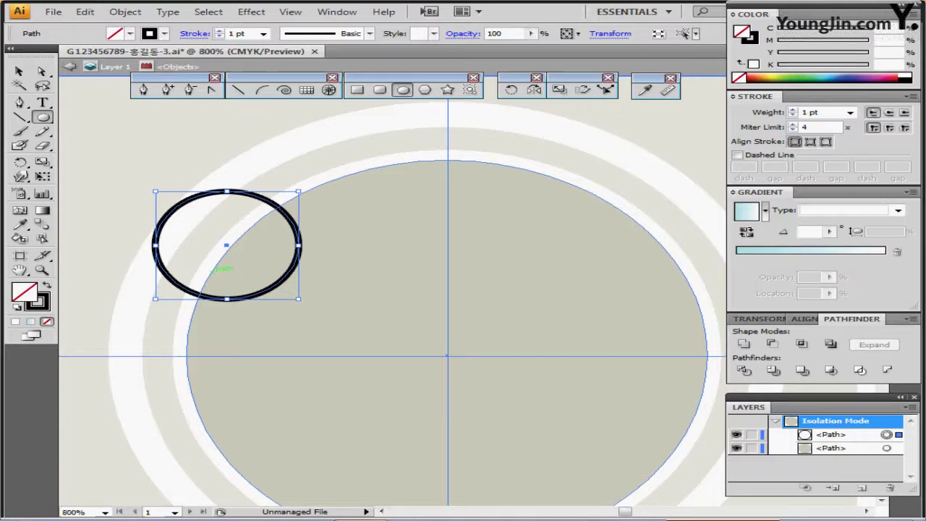
key(ctrl+shift+b)
key(Up)
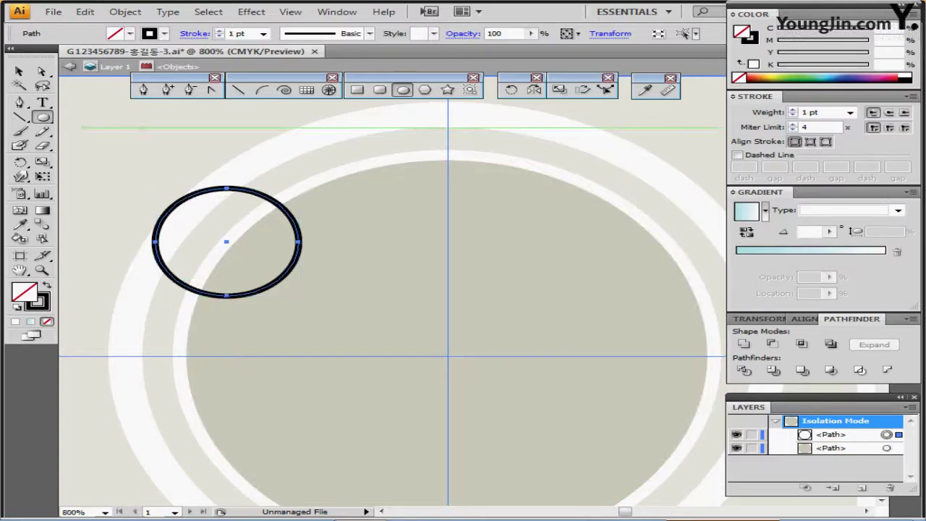
Delete the small ellipse's top anchor point and nudge the remaining half-ellipse arc slightly down.
key(a)
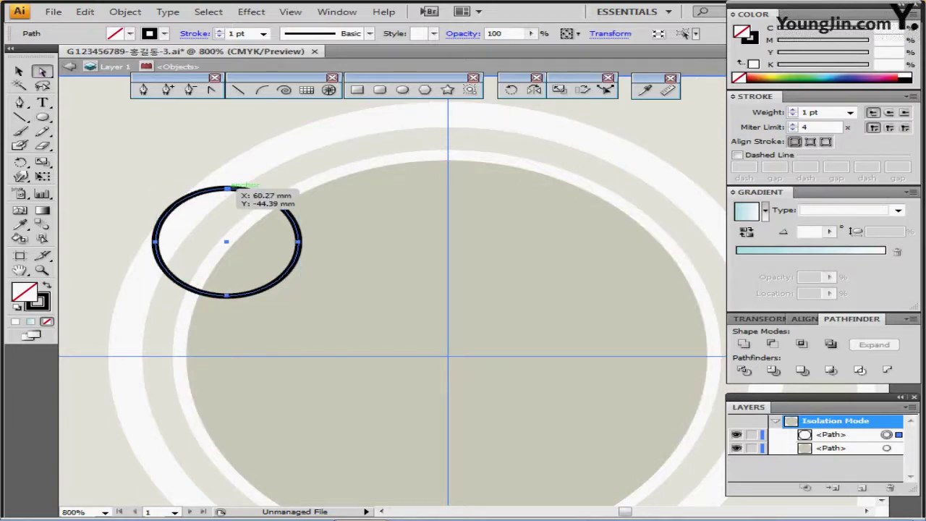
click(226, 189)
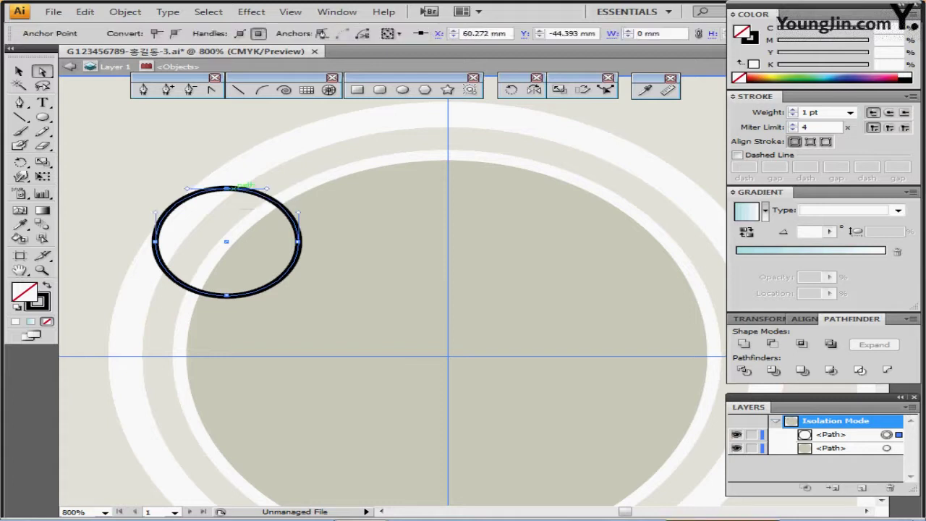
key(Delete)
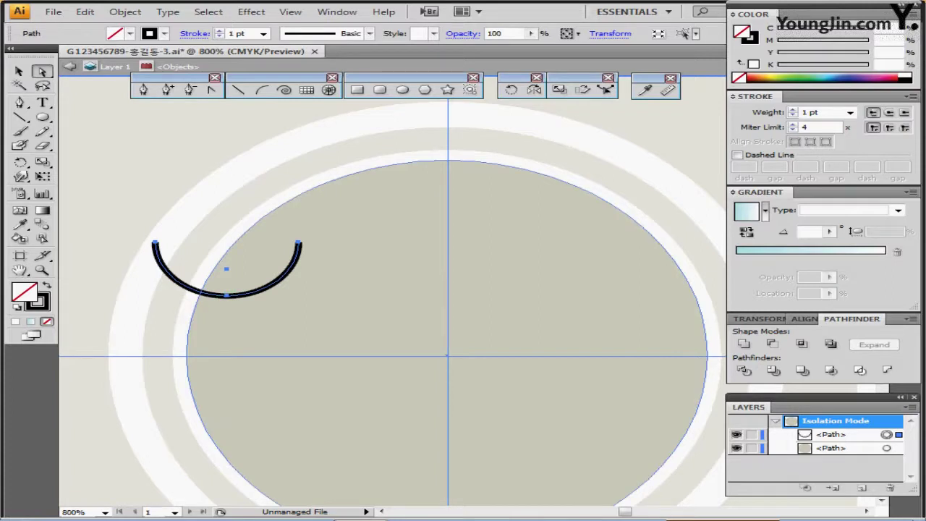
key(Down)
key(Left)
key(Right)
key(Down)
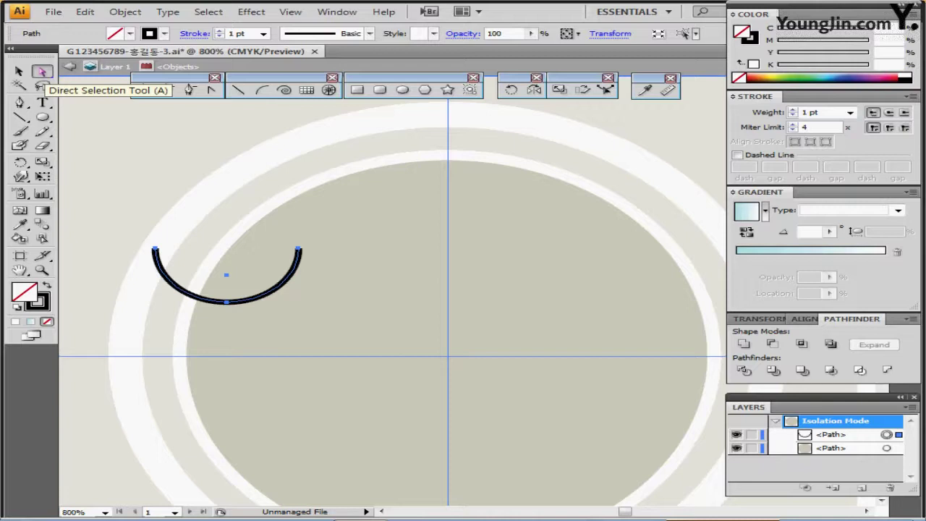
Copy the half-ellipse arc 6.9 mm horizontally with 0 mm vertical offset.
double_click(41, 71)
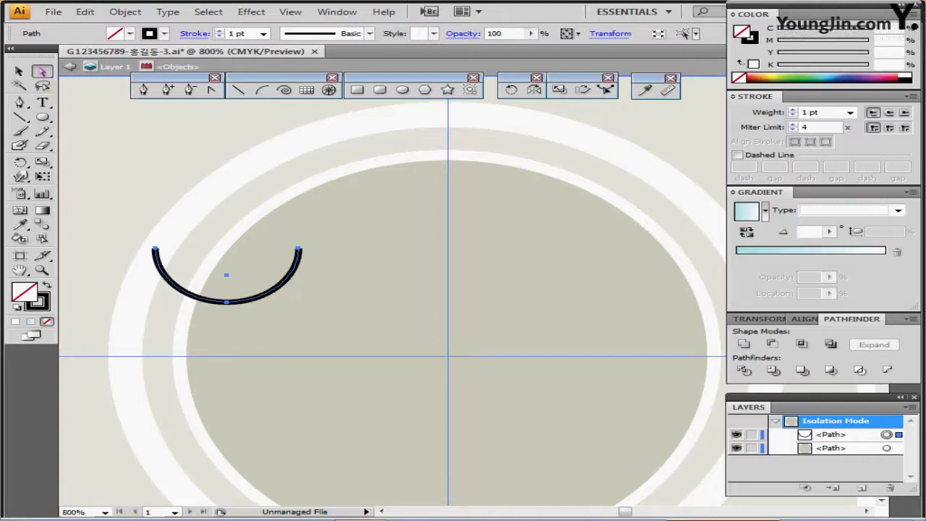
drag(448, 176, 539, 187)
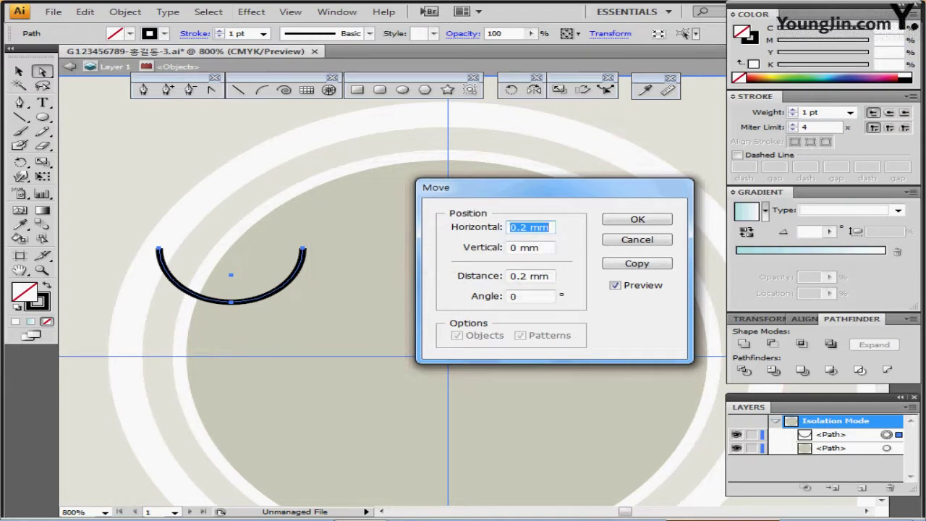
text(6.9)
key(Tab)
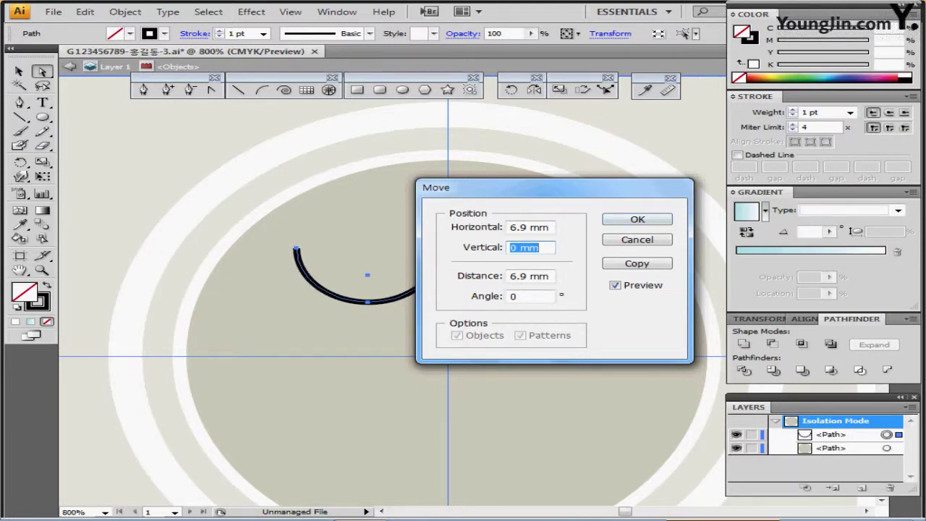
drag(531, 188, 539, 161)
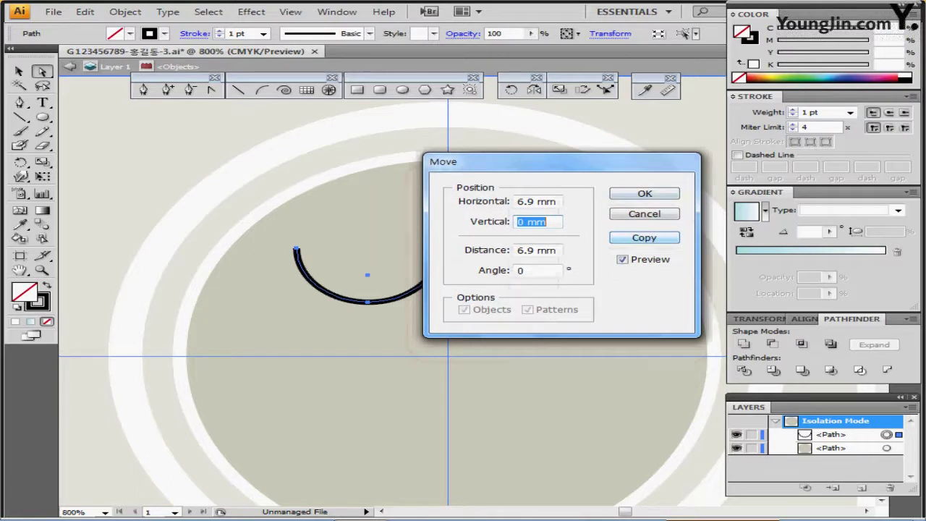
click(644, 238)
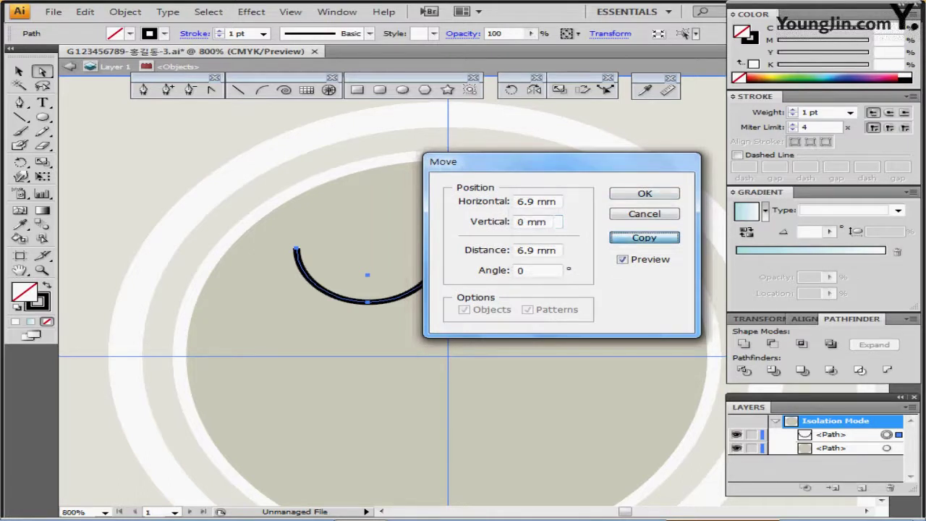
key(Return)
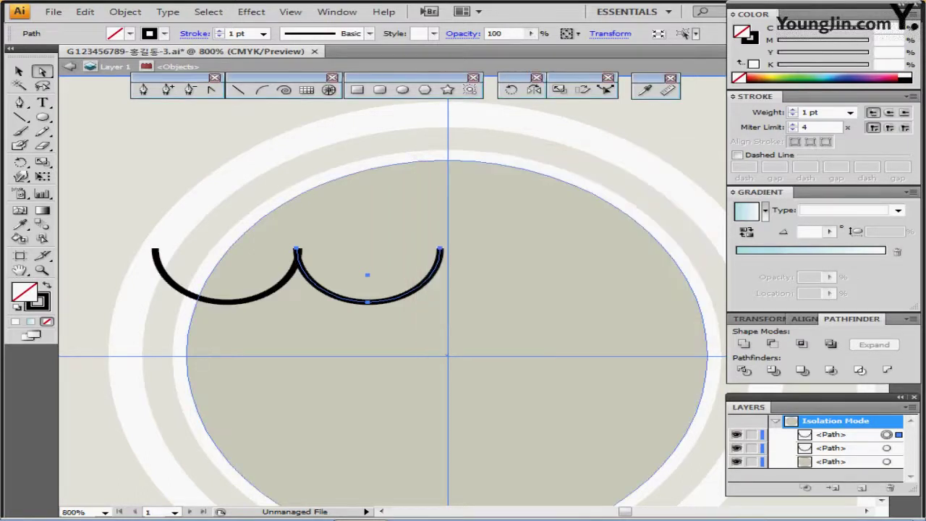
Repeat the arc copy twice more to form a row of four scallops across the innermost circle.
key(ctrl)
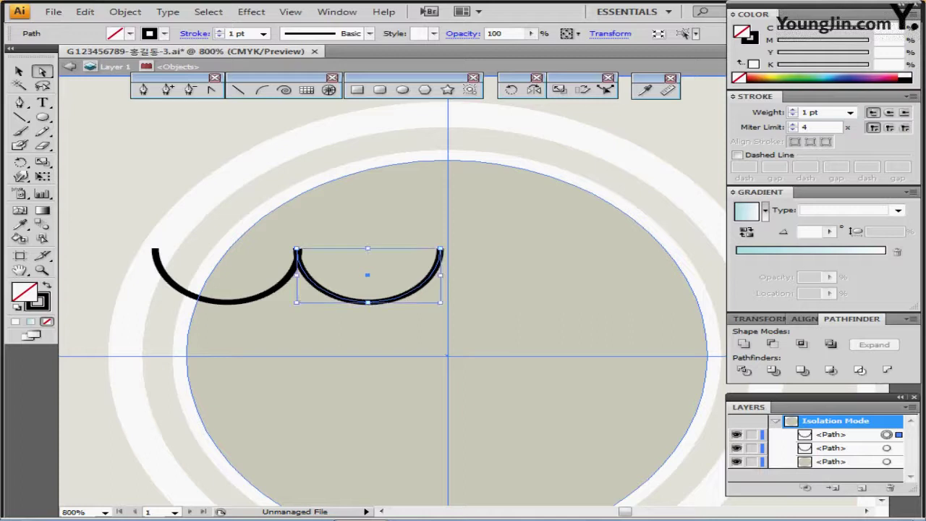
key(ctrl+d)
key(ctrl+d)
key(ctrl+shift+b)
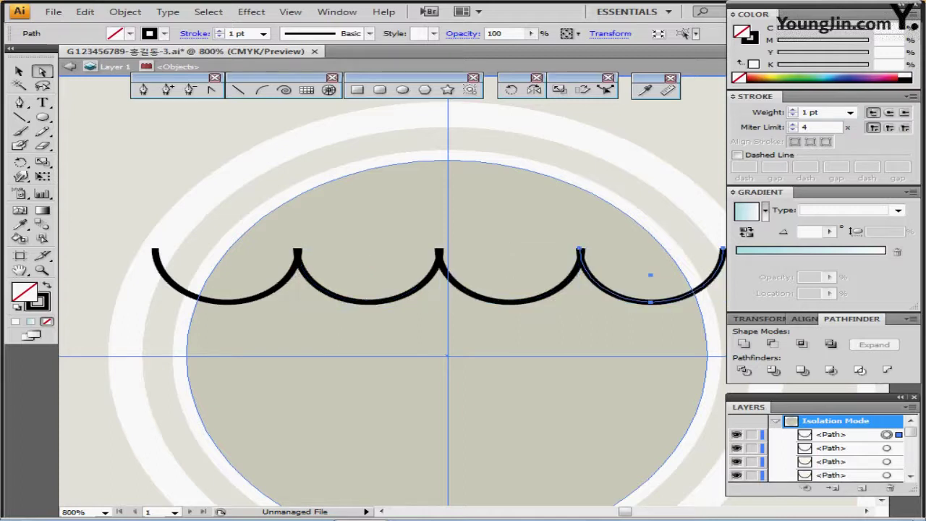
Select the four arcs together with the innermost circle and split them with Pathfinder Divide.
drag(517, 319, 452, 270)
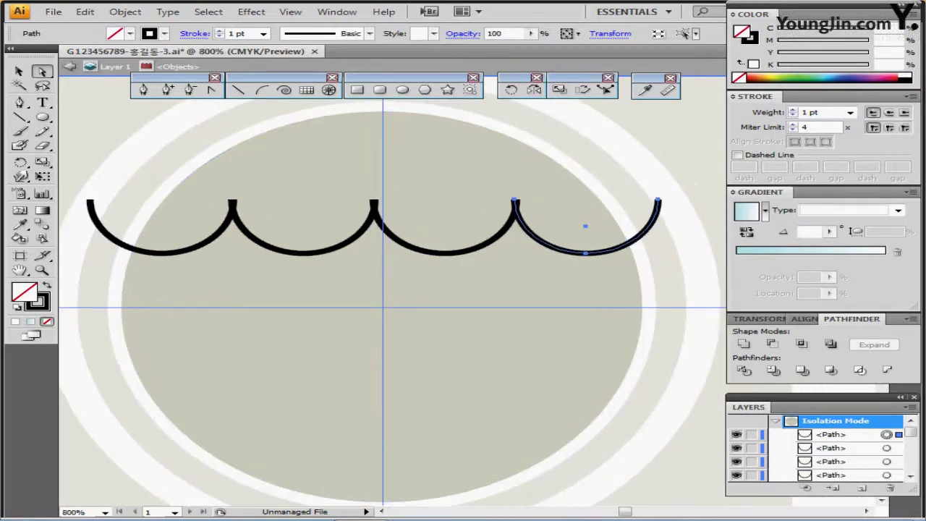
key(ctrl+minus)
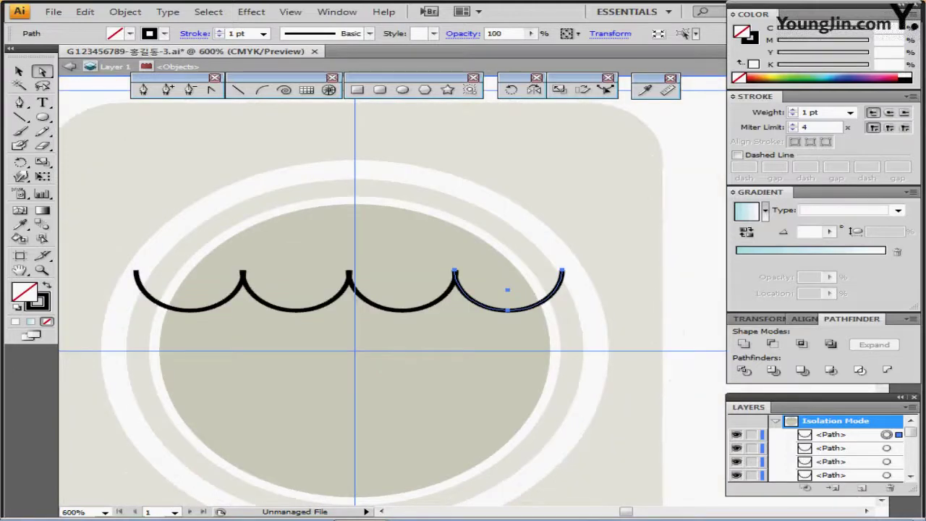
drag(379, 371, 408, 338)
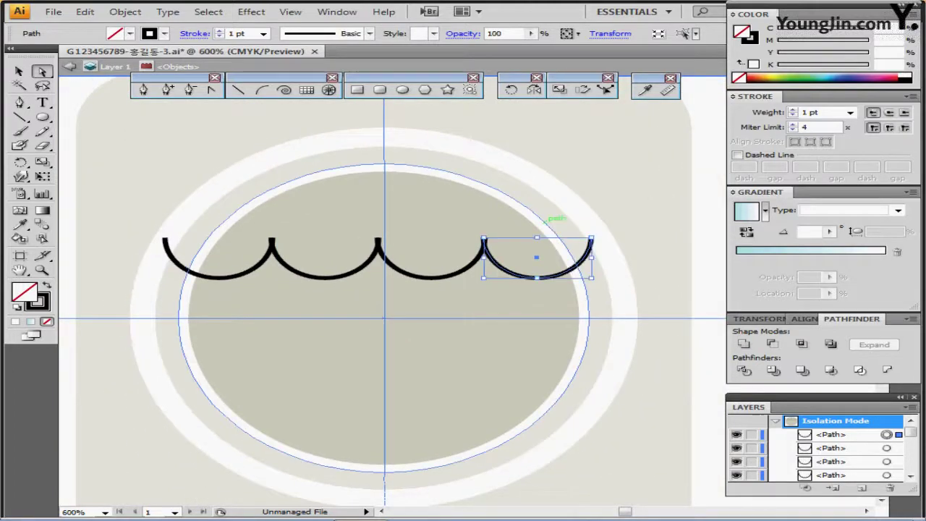
key(ctrl+a)
key(ctrl+shift+b)
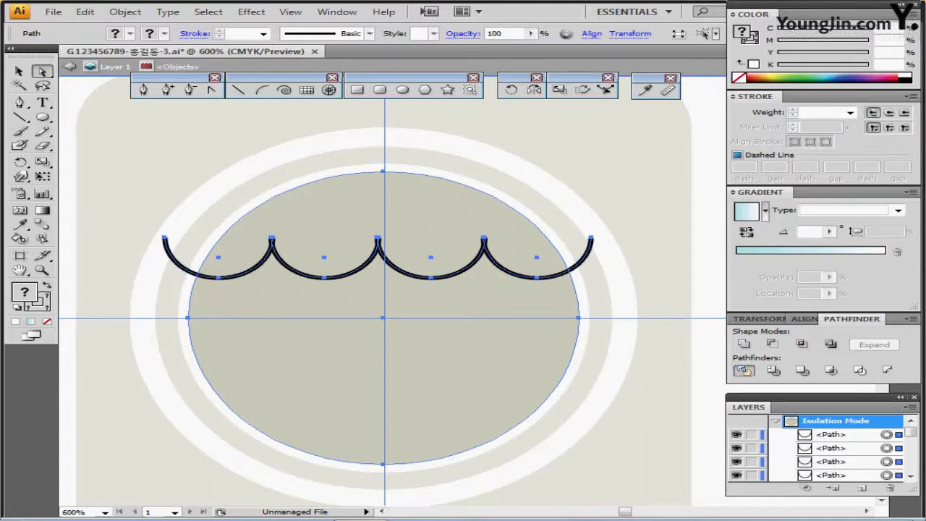
click(744, 370)
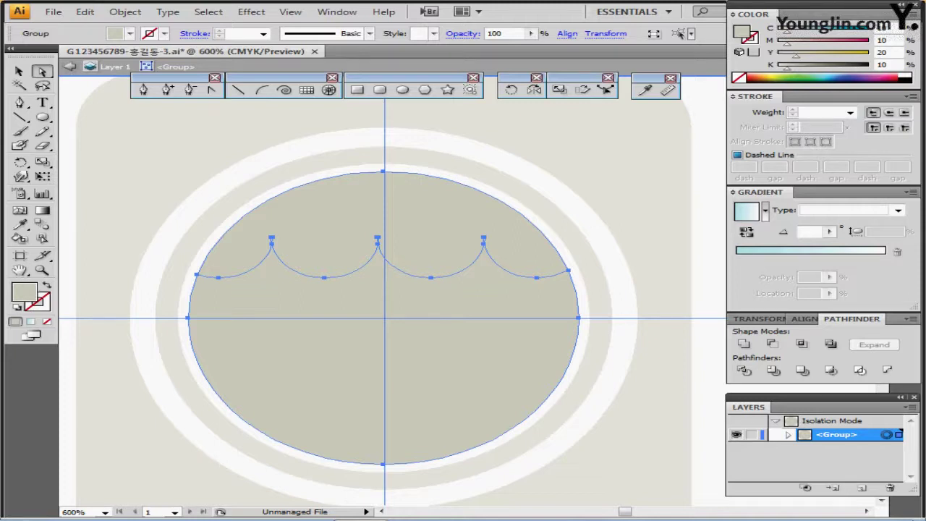
Fill the wavy lower piece of the innermost circle with the dark blue sample swatch, then exit isolation mode and deselect.
ctrl+click(383, 383)
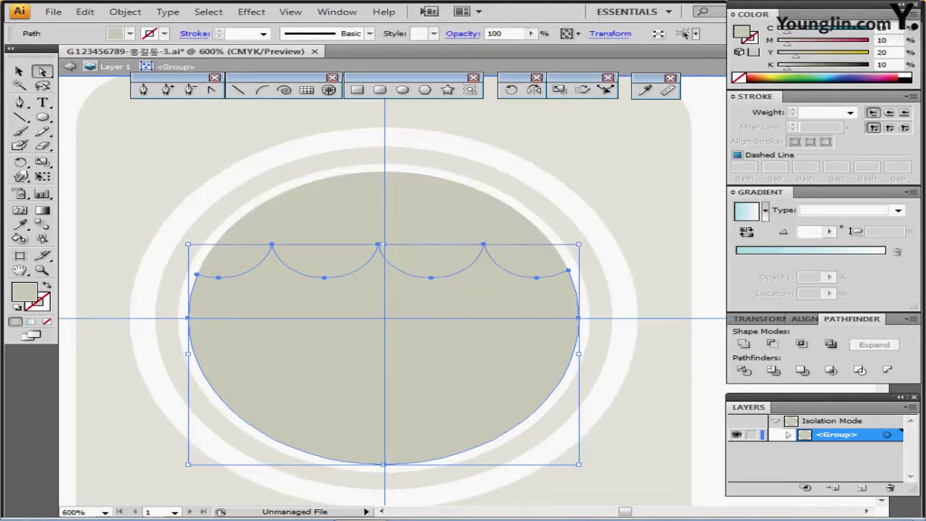
key(ctrl+shift+b)
key(ctrl+minus)
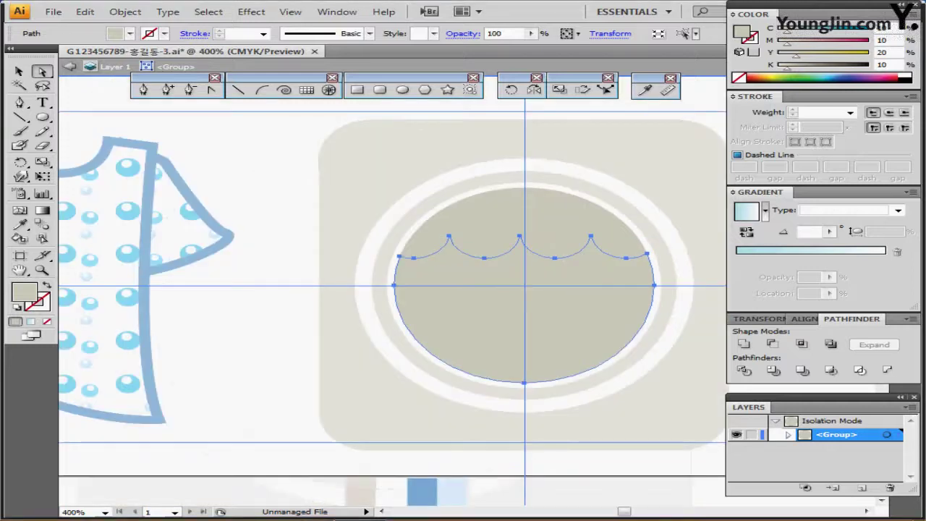
drag(422, 491, 346, 452)
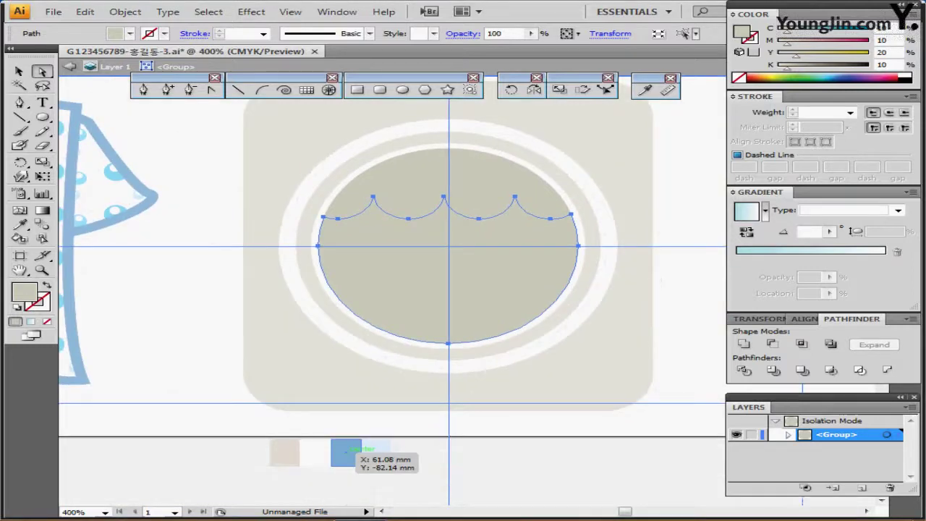
key(i)
click(346, 452)
drag(354, 405, 329, 463)
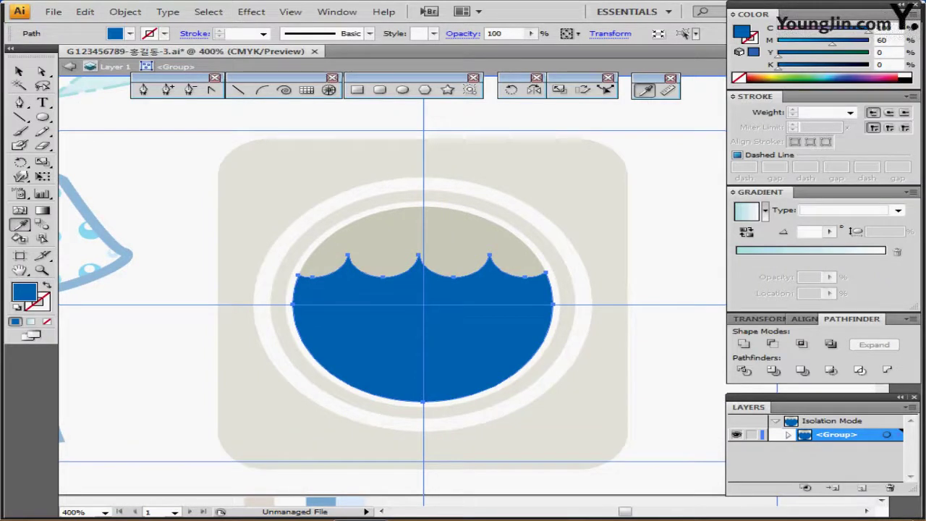
key(Escape)
drag(412, 239, 443, 227)
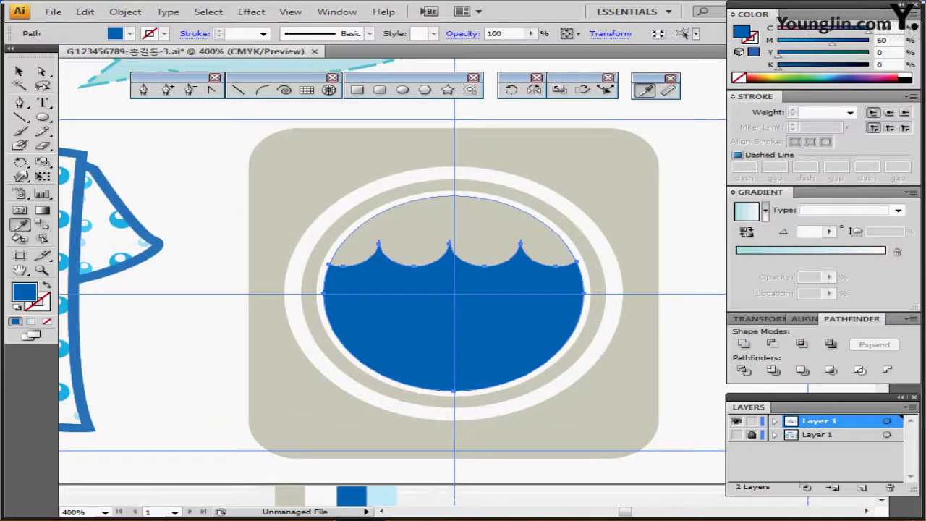
key(ctrl+shift+a)
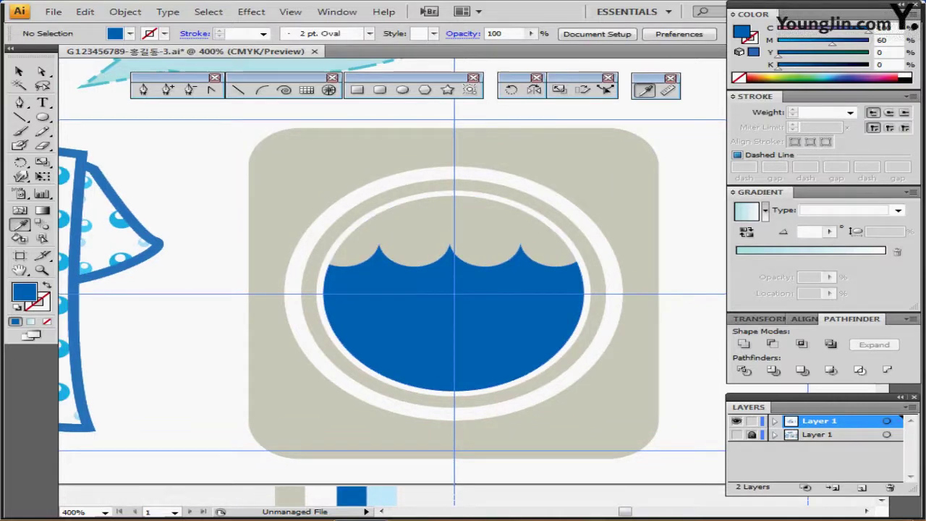
Make a 95% uniformly scaled copy of the inner white ring's ellipse and bring the copy to the front.
drag(463, 274, 435, 278)
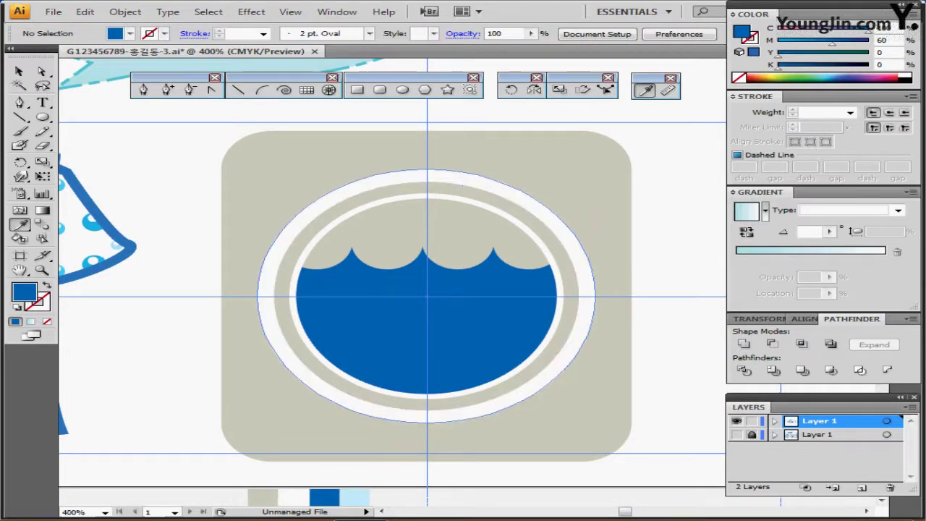
click(389, 186)
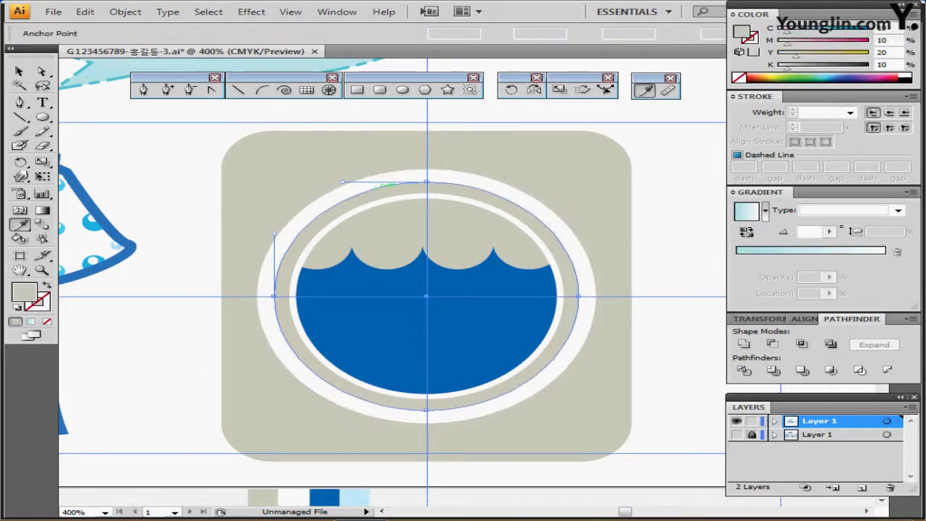
click(393, 193)
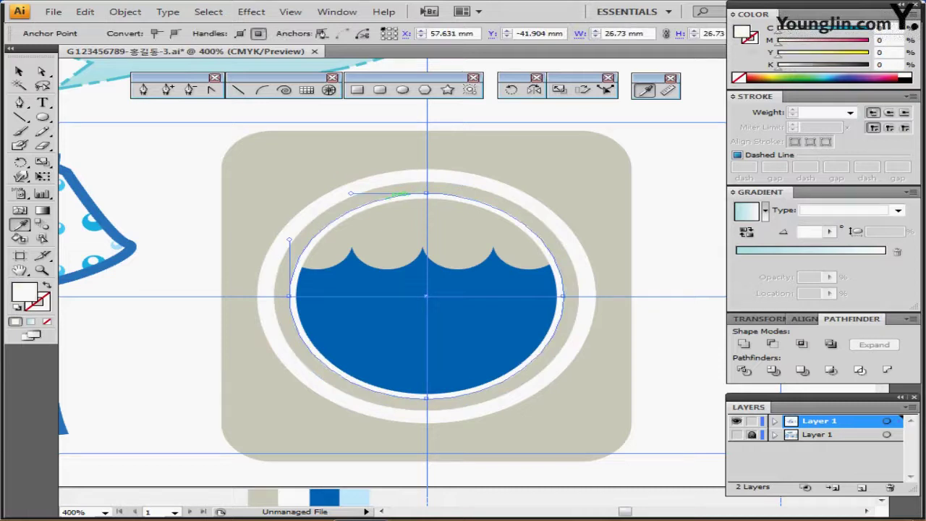
key(v)
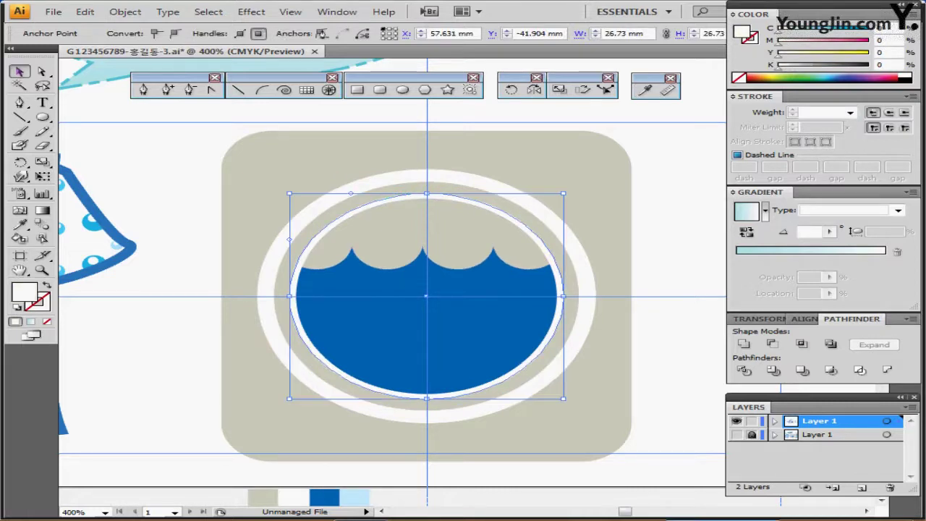
key(ctrl+shift+a)
click(394, 193)
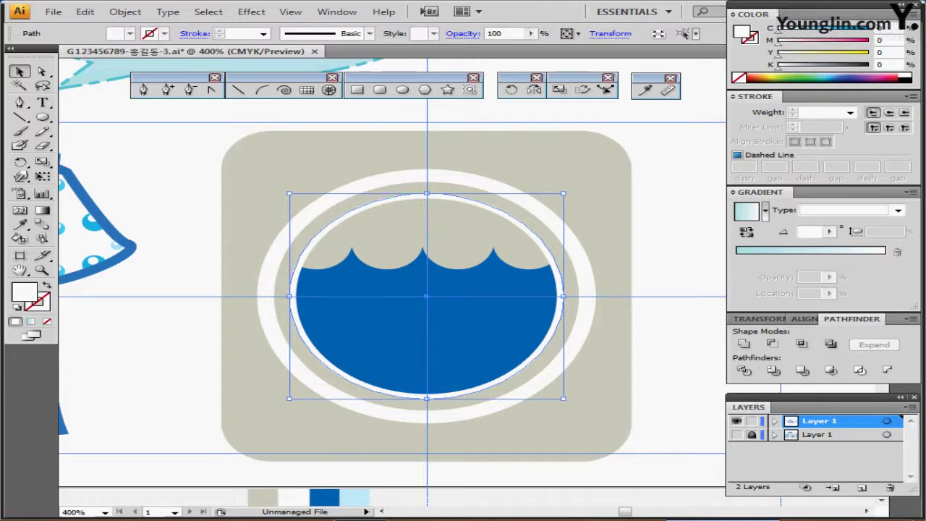
double_click(558, 89)
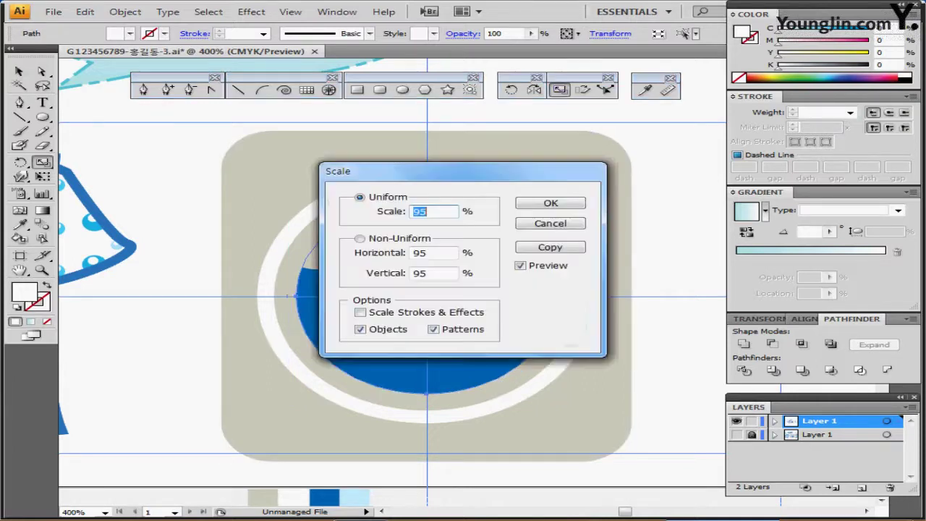
text(95)
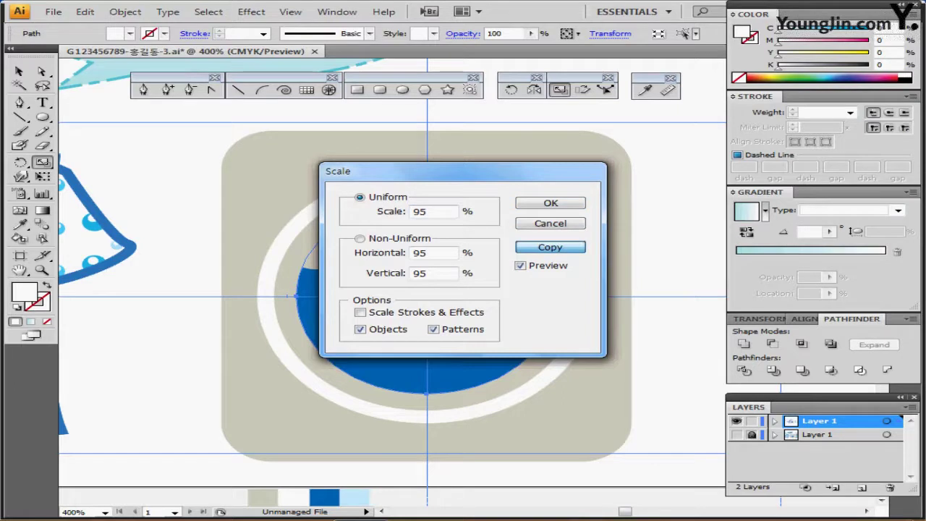
click(549, 246)
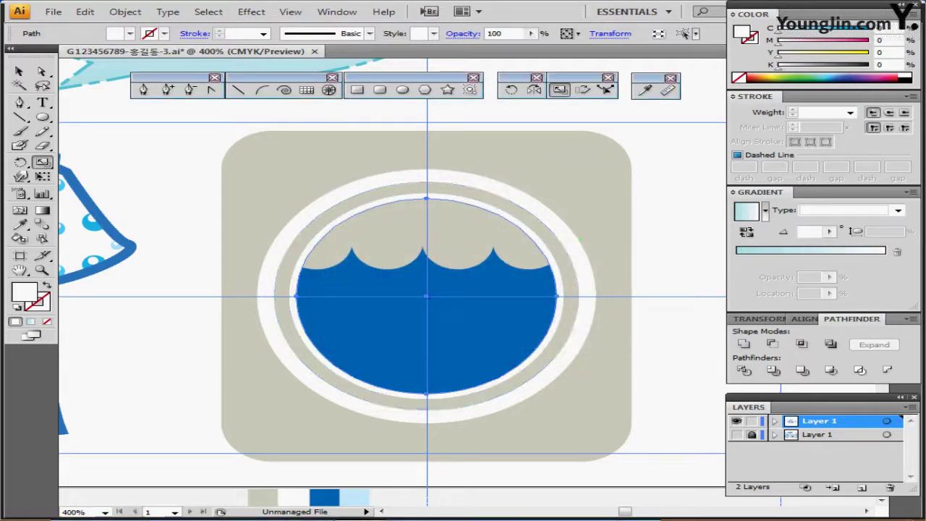
key(ctrl)
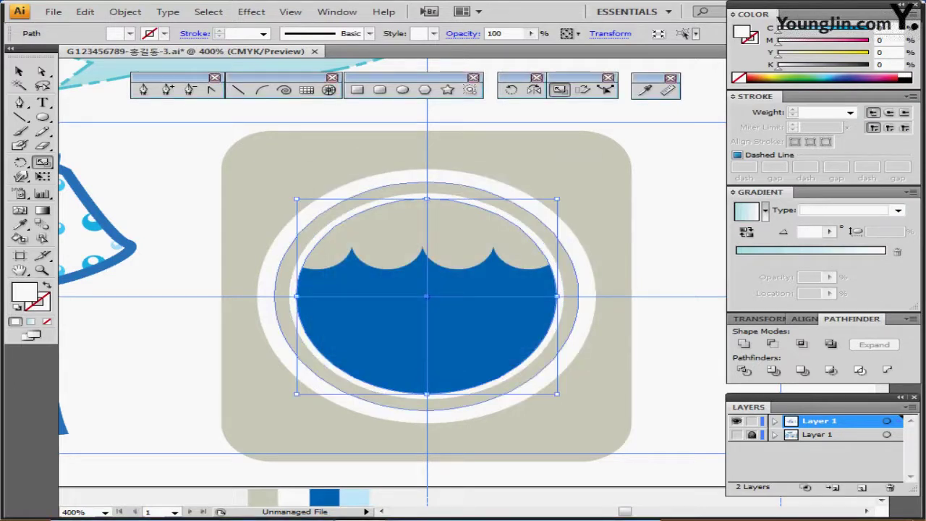
key(ctrl+shift+])
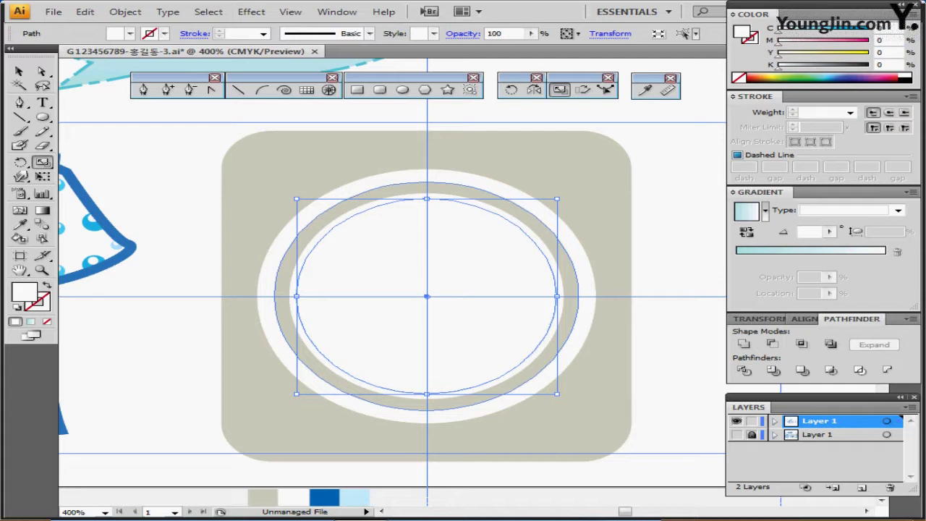
Fill the front ellipse copy with light blue by setting its cyan to 20.
key(a)
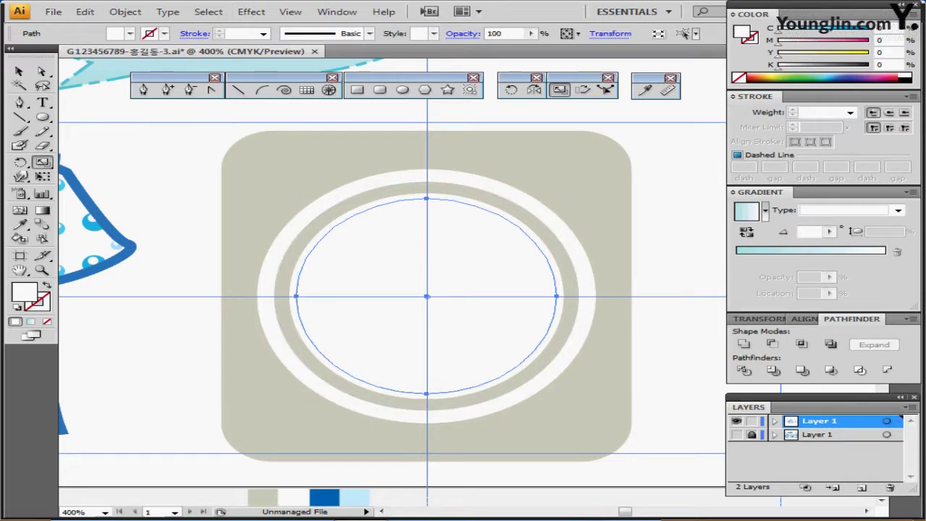
scroll(392, 273, down, 1)
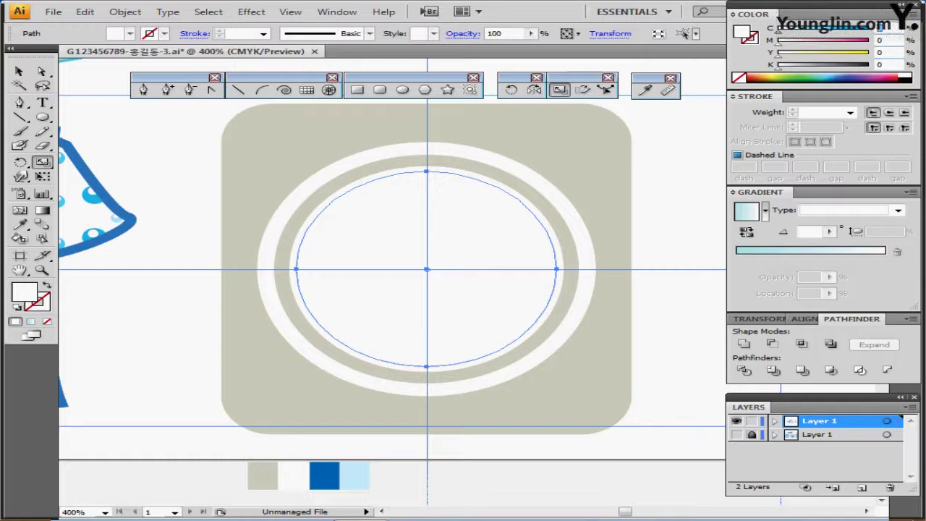
text(20)
key(Return)
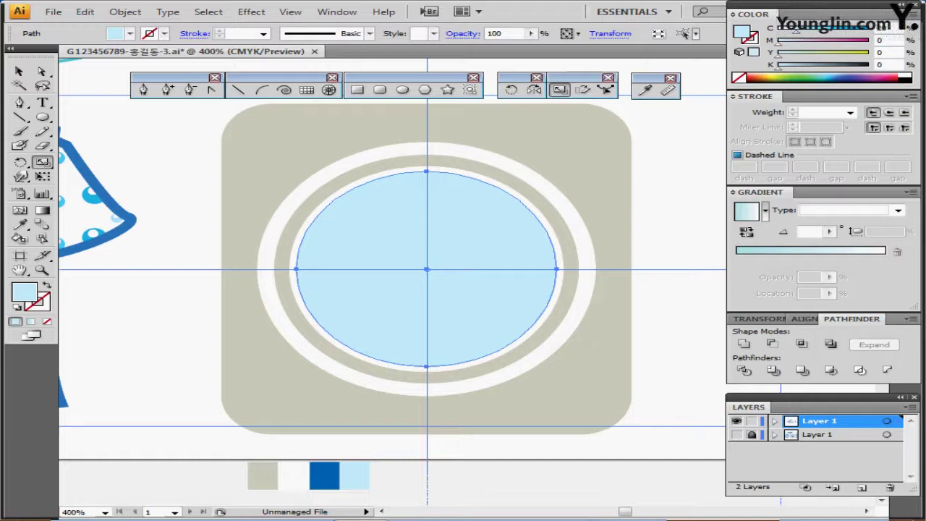
In outline view, draw a diagonal line across the window along the template's upper reflection edge and copy it onto the two lower reflection edges.
drag(427, 269, 400, 272)
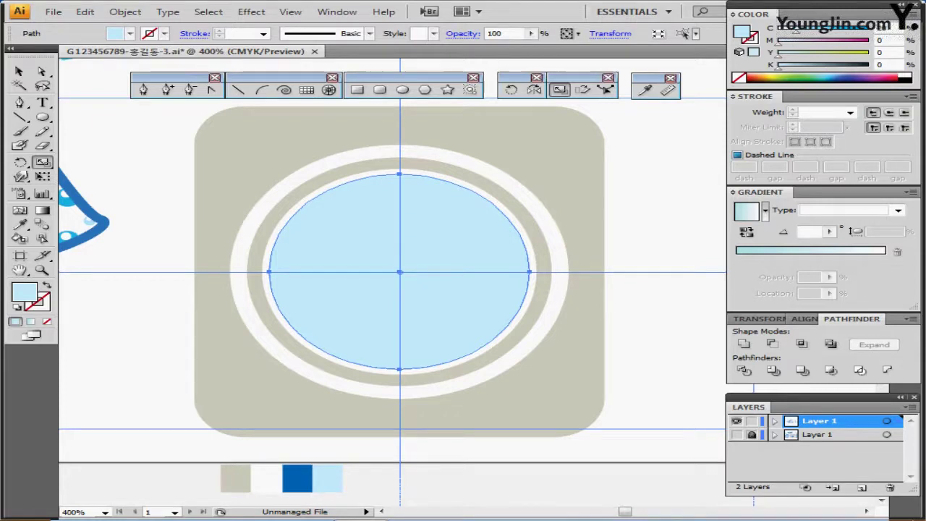
key(ctrl+y)
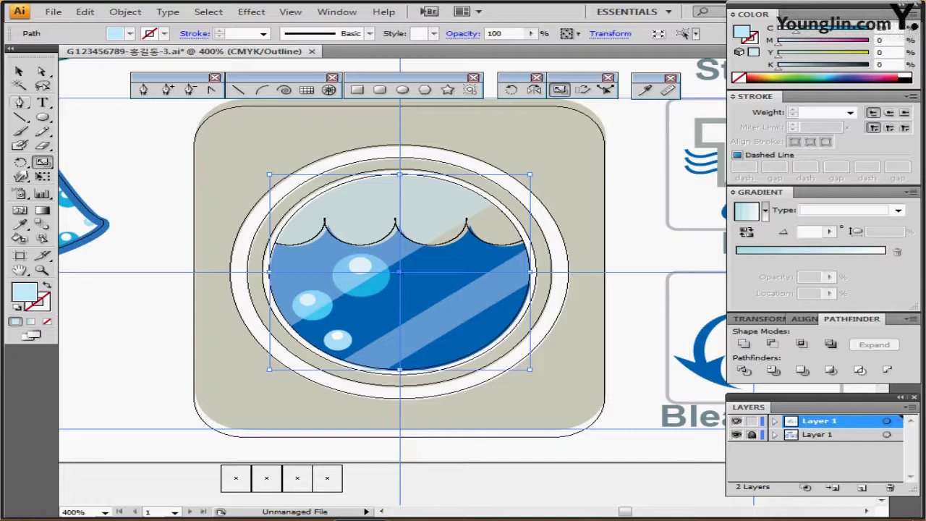
click(20, 117)
key(ctrl+shift+a)
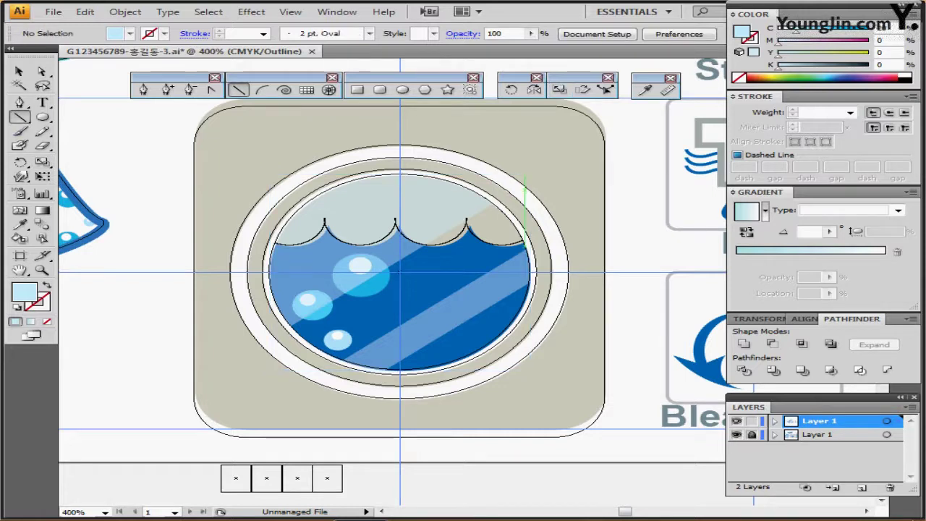
drag(519, 191, 231, 364)
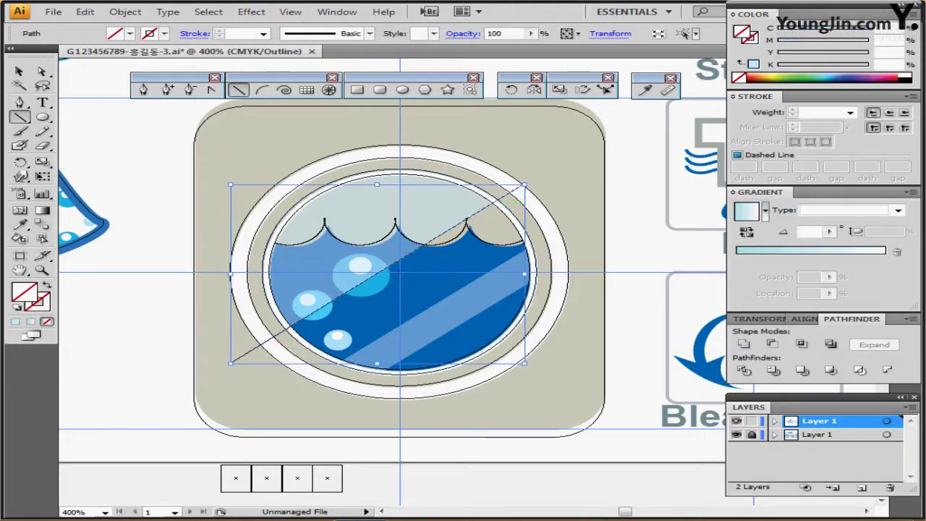
drag(497, 206, 553, 270)
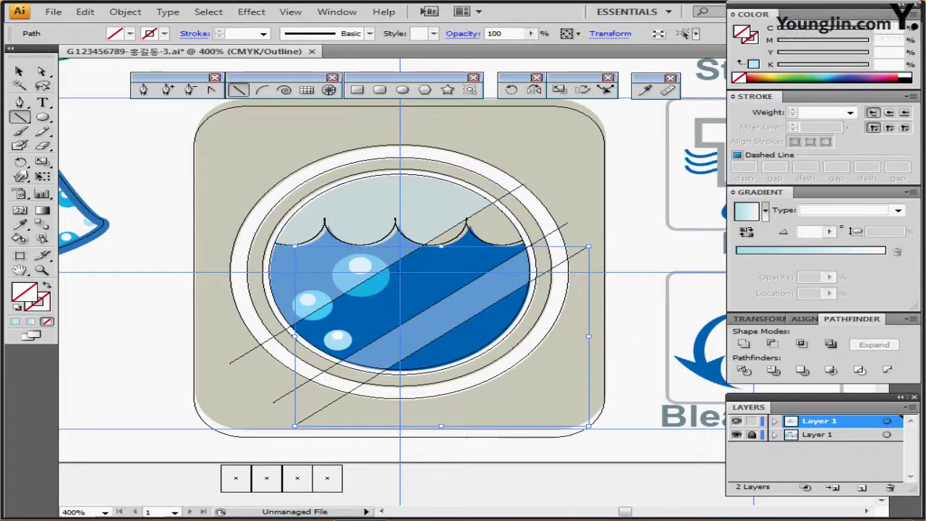
Select all three diagonal lines, give them a dark purple stroke in preview view, and add the light blue ellipse to the selection.
key(ctrl+y)
key(ctrl+y)
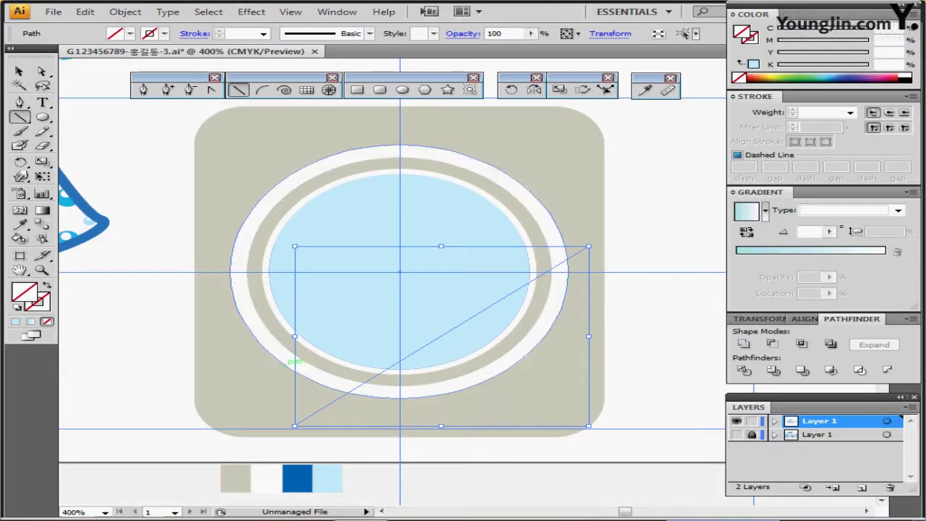
key(ctrl+y)
shift+click(236, 359)
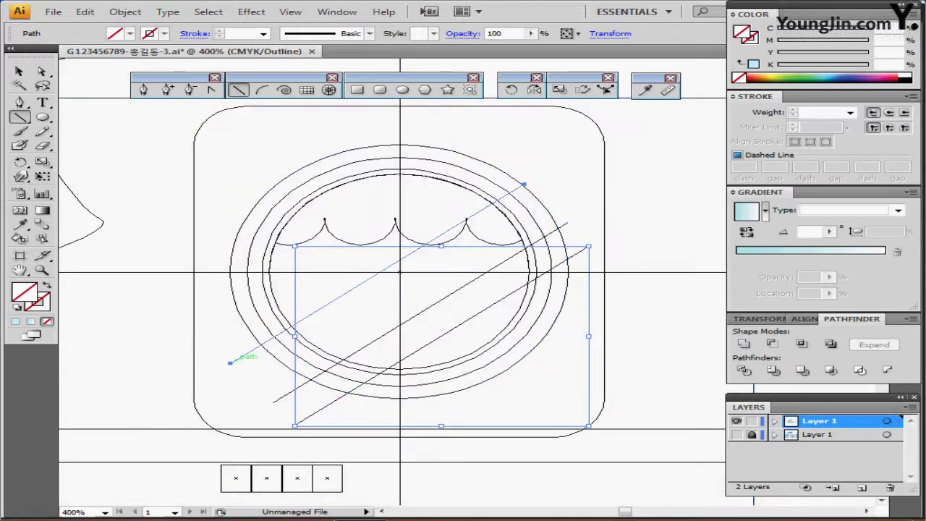
shift+click(297, 388)
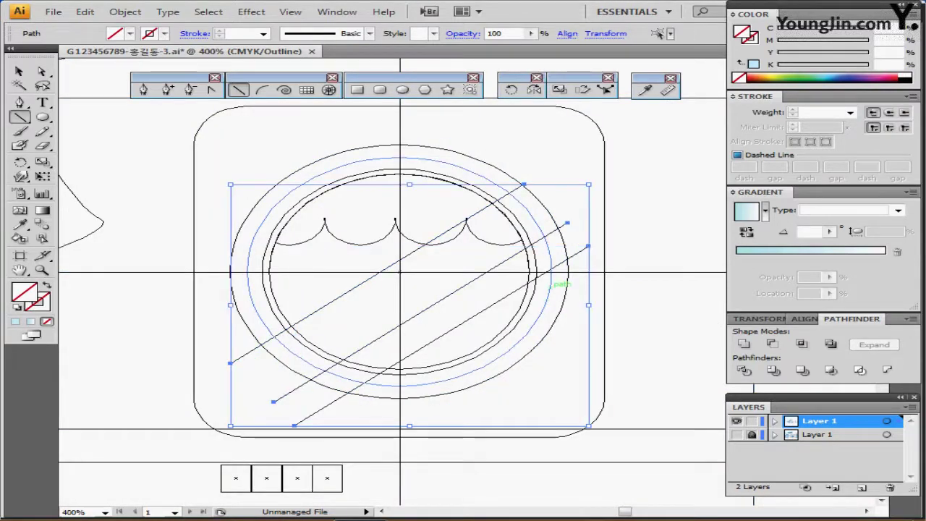
key(ctrl+y)
key(x)
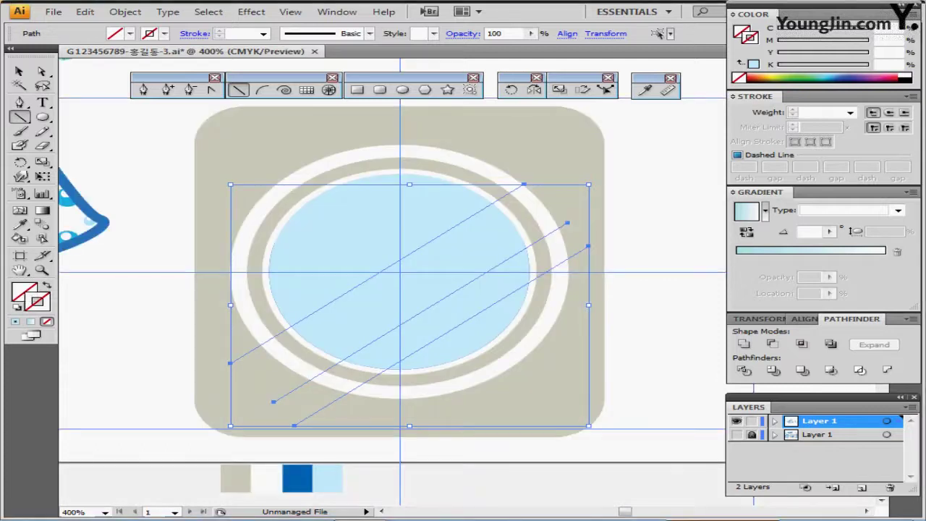
click(855, 79)
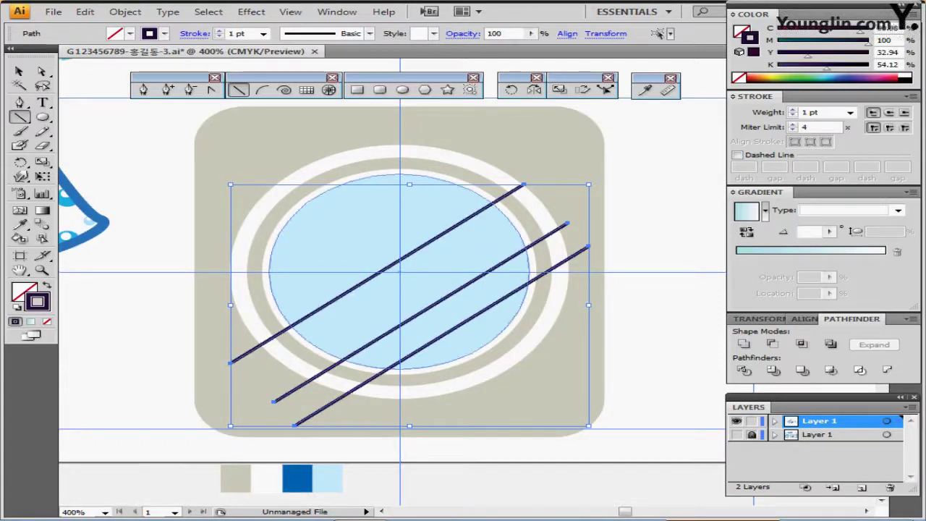
ctrl+shift+click(419, 220)
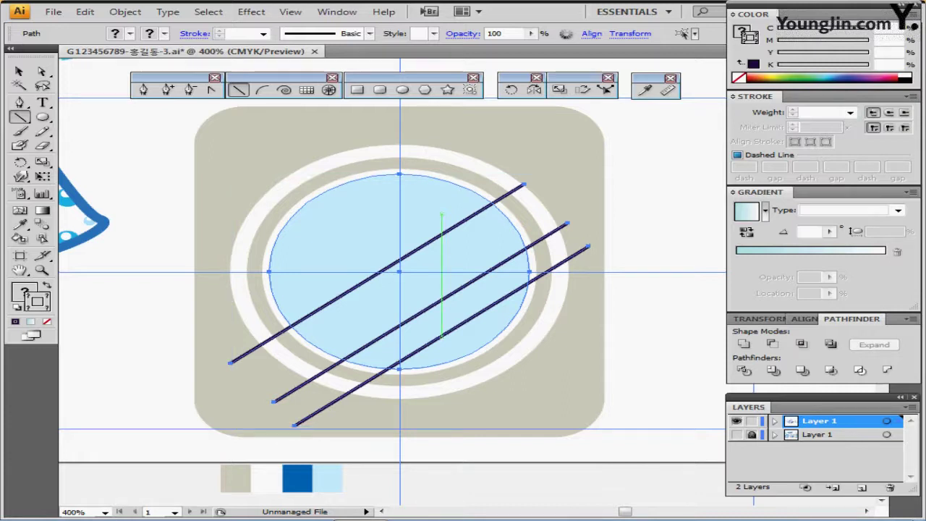
Divide the light blue ellipse along the three diagonal lines and delete the wide middle band and the lowest segment.
click(744, 369)
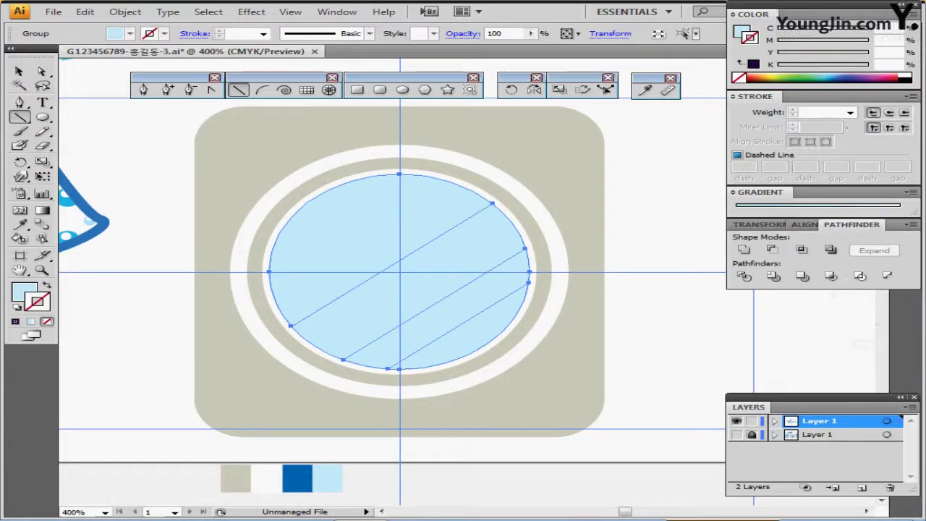
ctrl+double_click(369, 235)
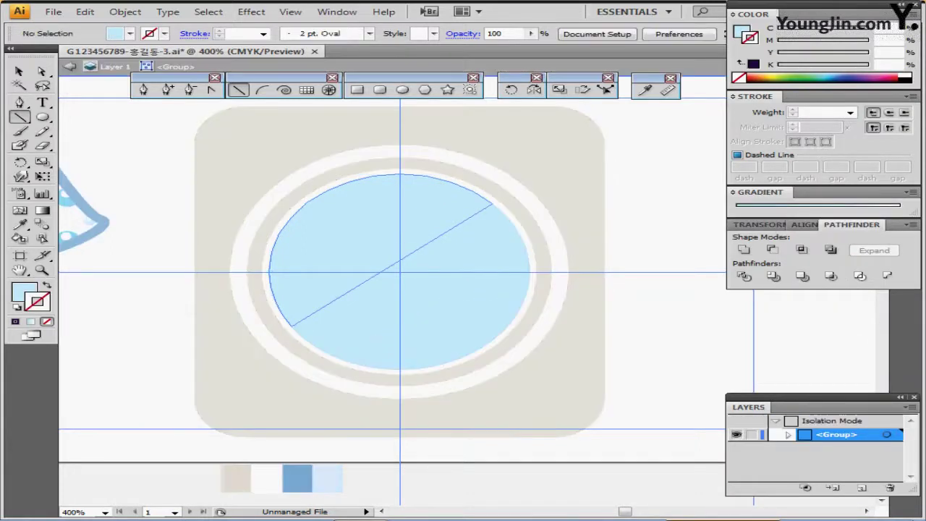
ctrl+click(467, 272)
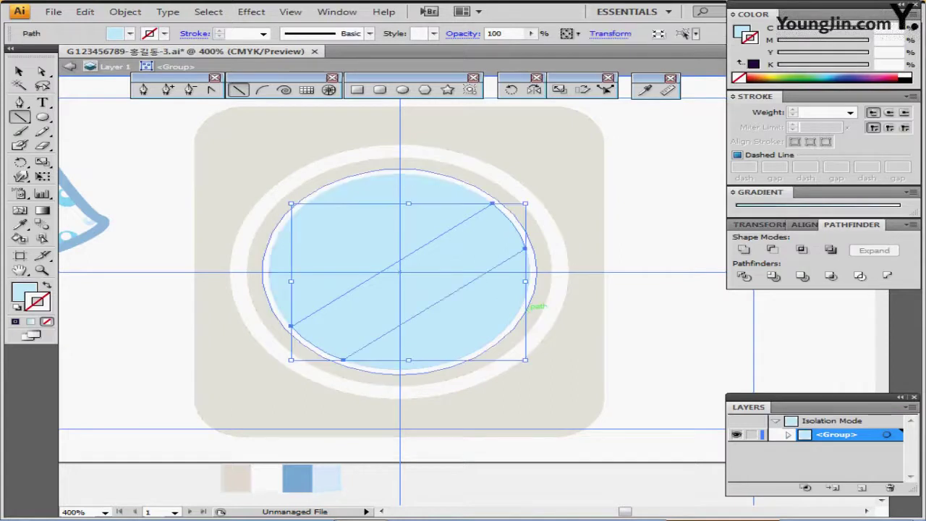
ctrl+shift+click(474, 333)
key(Delete)
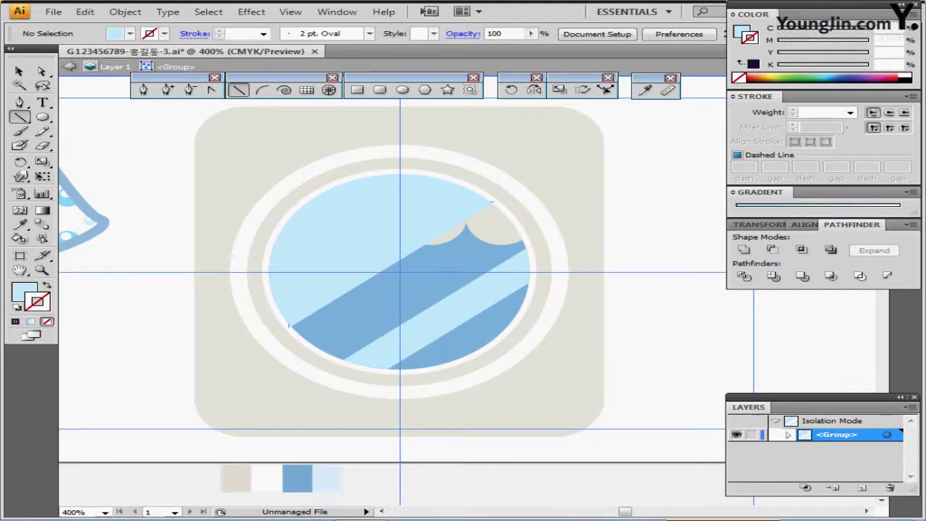
key(Escape)
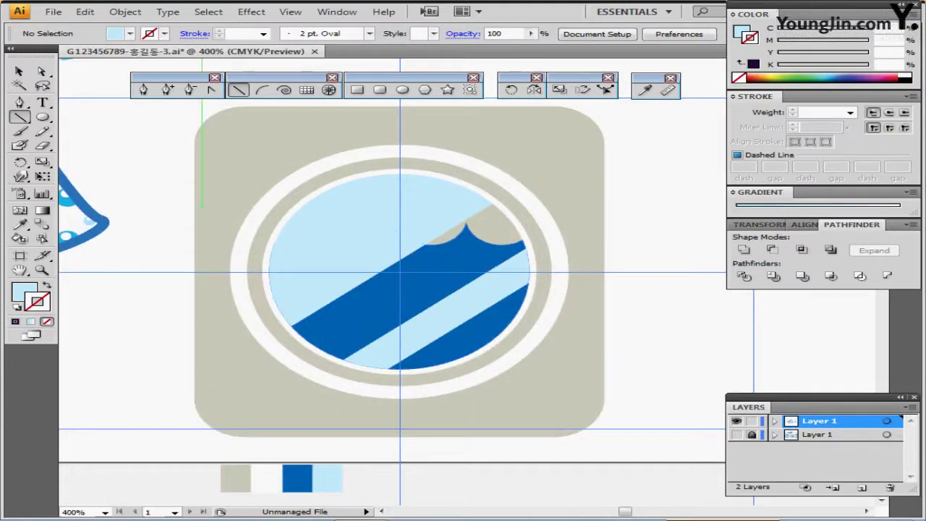
Set the opacity of the remaining light blue glass highlights to 50% and deselect them.
scroll(284, 282, up, 1)
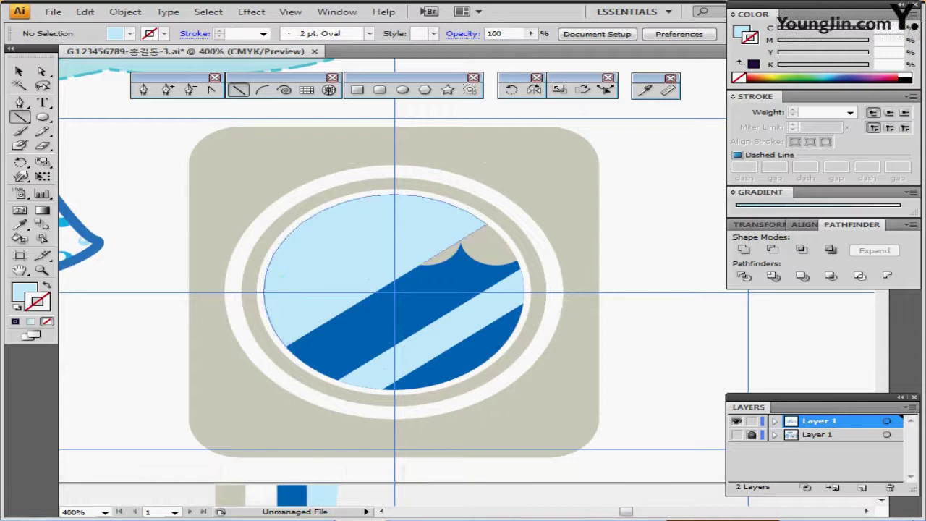
ctrl+click(347, 250)
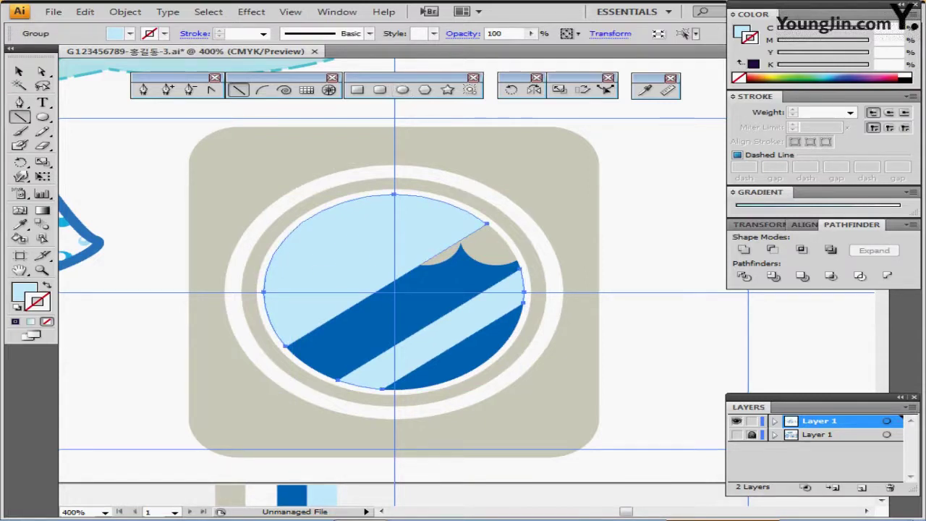
drag(504, 34, 465, 34)
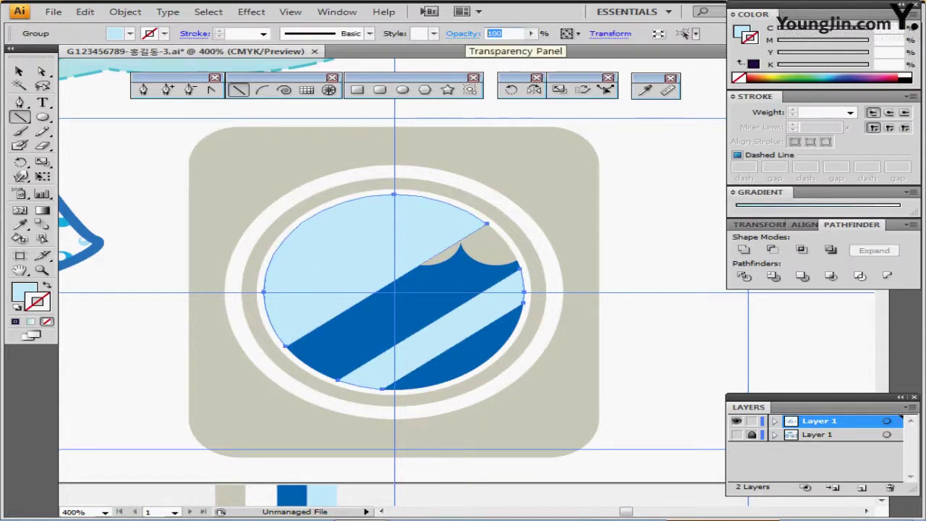
text(50)
key(Return)
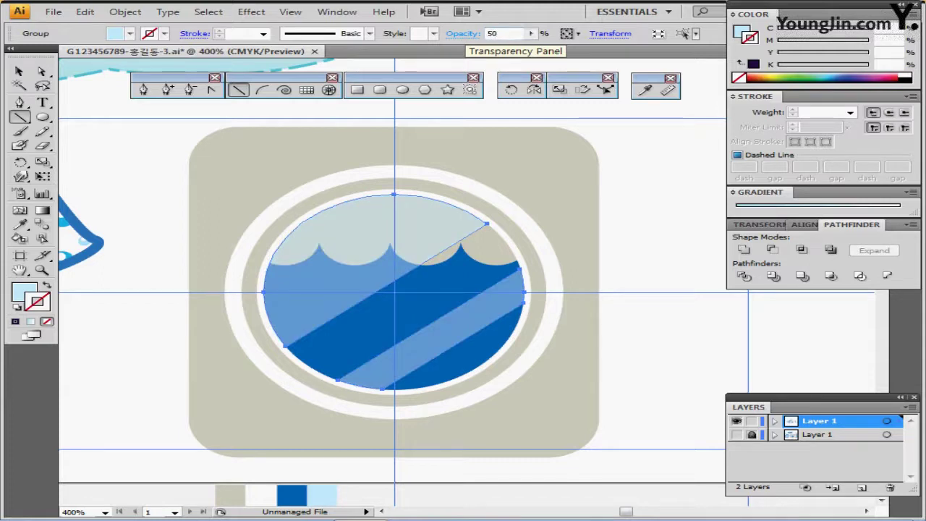
key(v)
key(ctrl+shift+a)
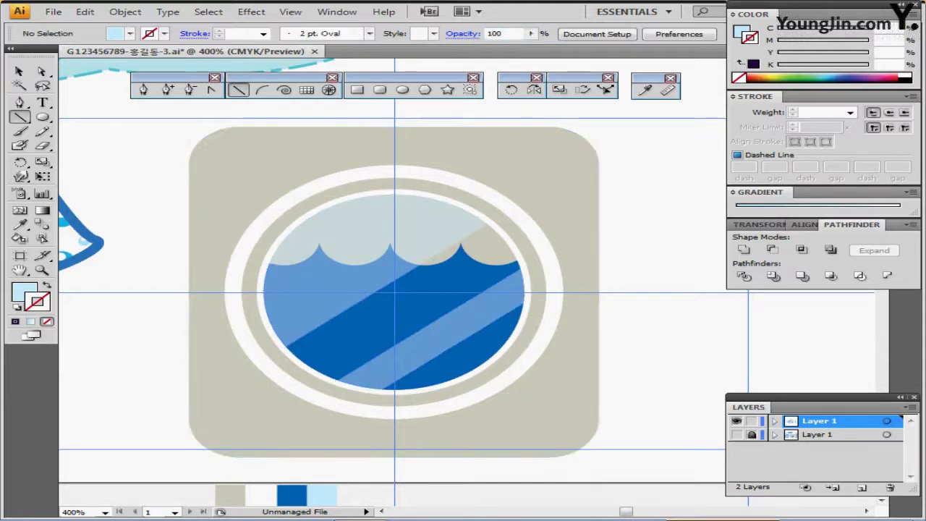
Copy the three bubbles above the shirt and place the copy over the washing machine window.
key(ctrl+minus)
drag(362, 238, 552, 315)
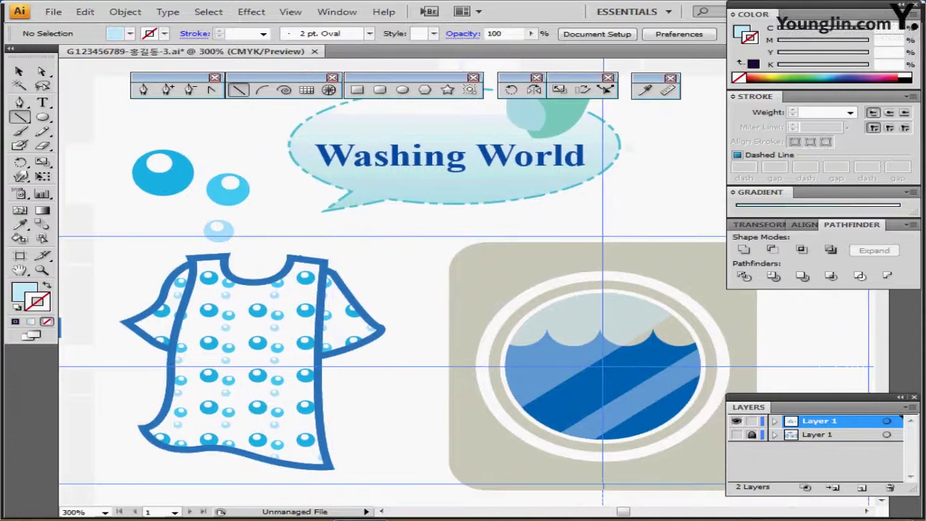
drag(144, 136, 231, 233)
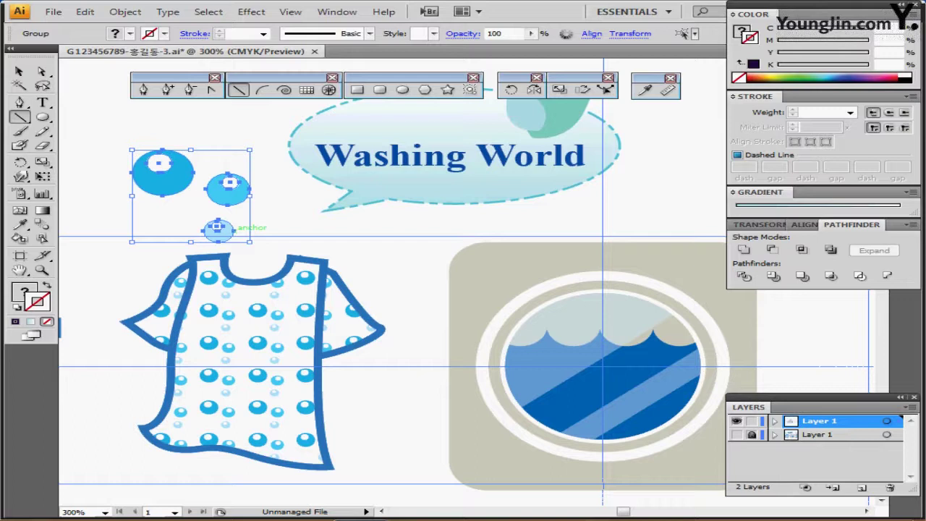
key(ctrl+c)
key(ctrl+v)
drag(448, 259, 575, 291)
key(ctrl+plus)
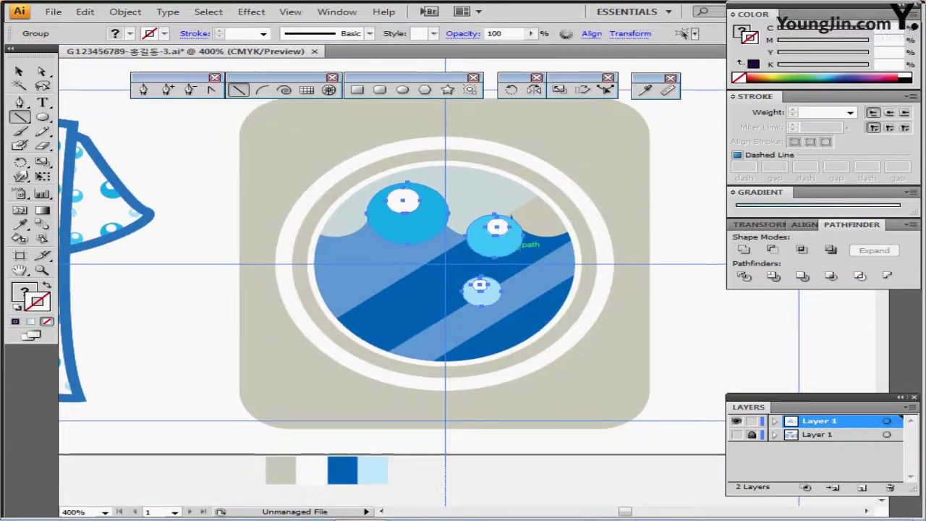
Scale the copied bubbles uniformly to 70%.
double_click(558, 89)
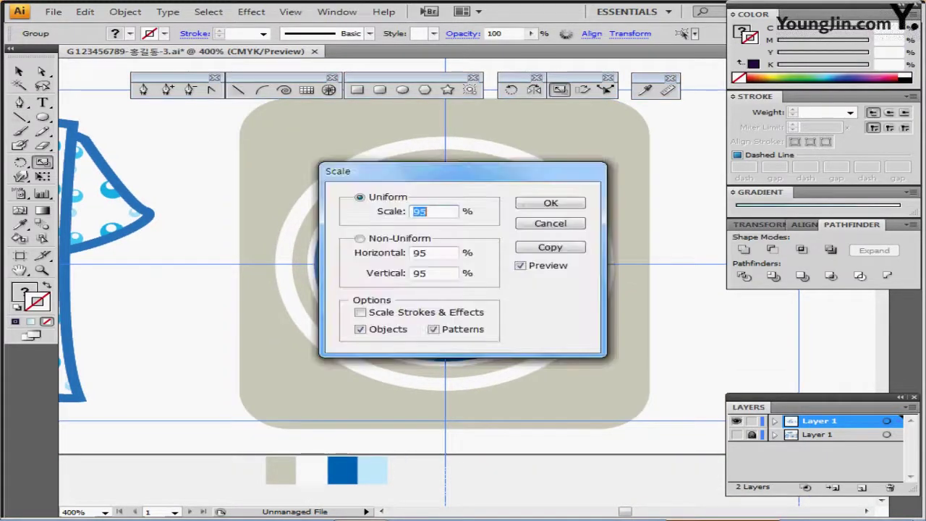
text(70)
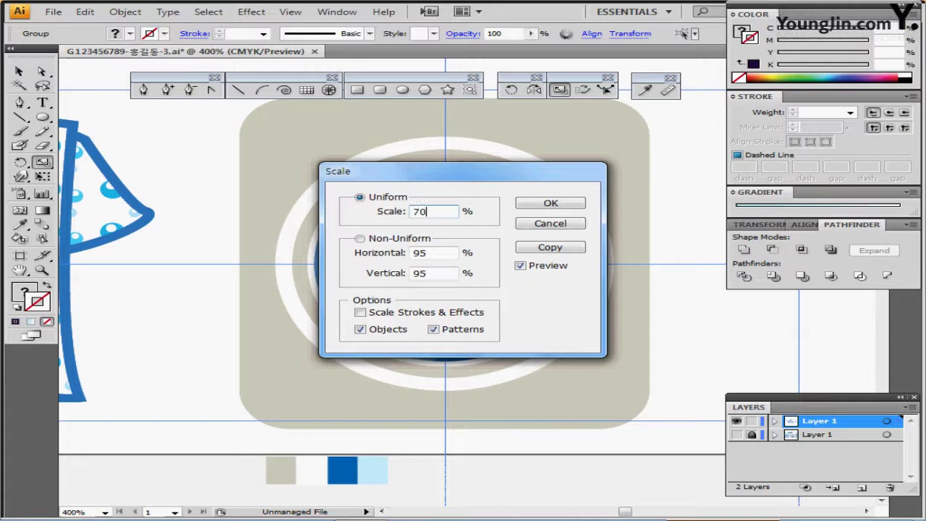
key(Tab)
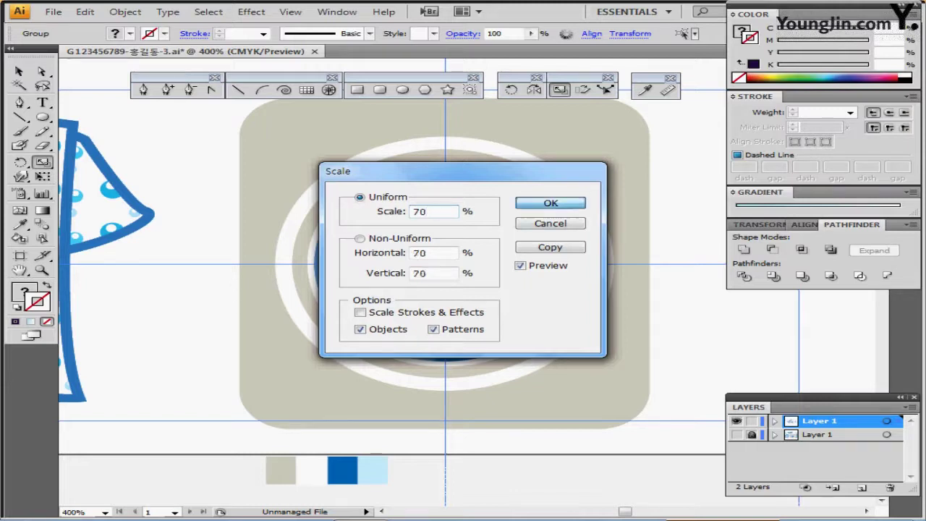
key(Return)
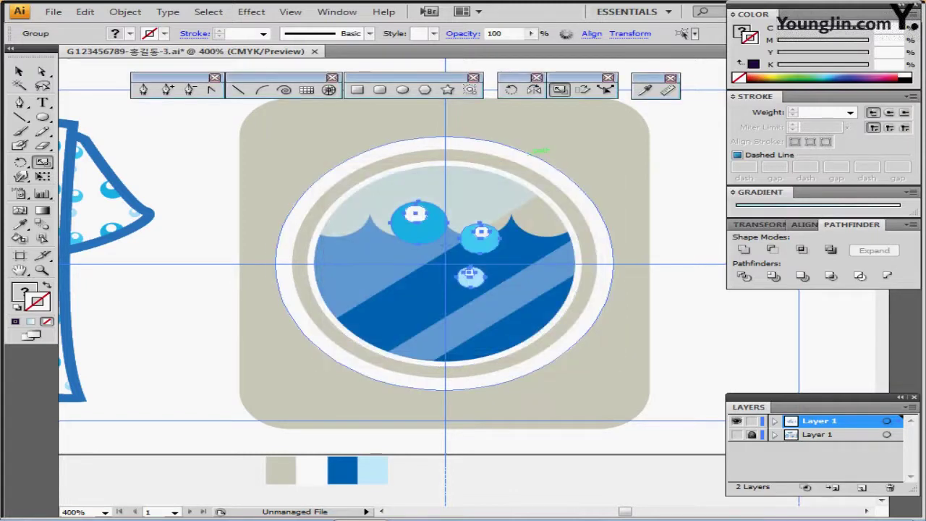
Reflect the copied bubbles across an axis at an angle of 100°.
double_click(533, 89)
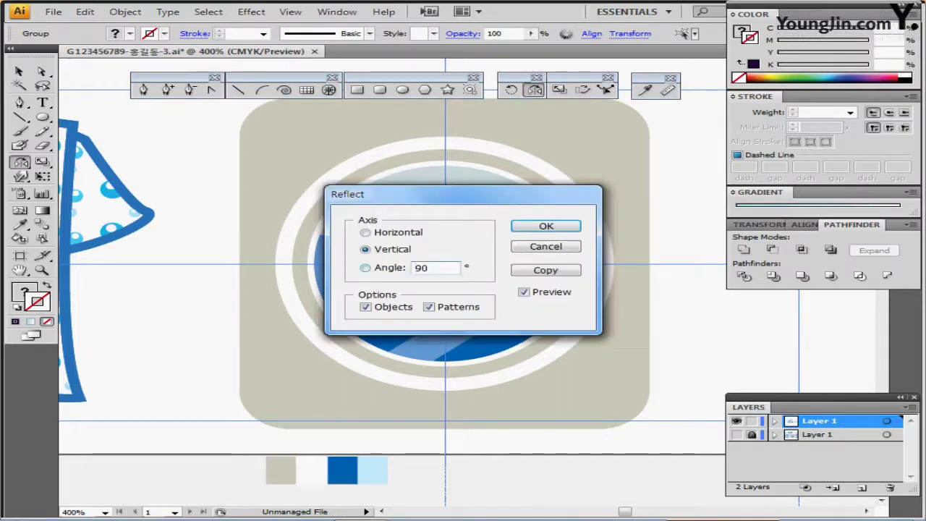
text(100)
key(Return)
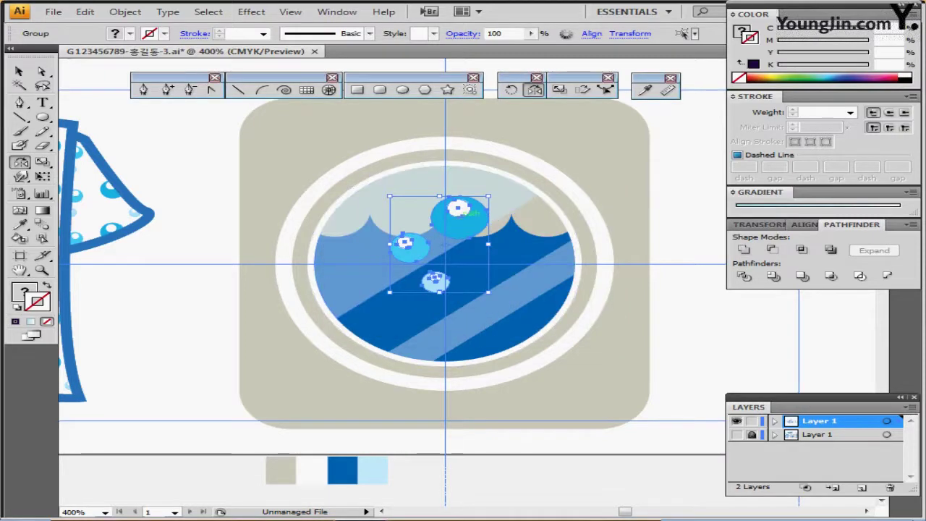
Move the bubbles into the lower-left part of the washing machine window and send them behind the translucent glass highlights.
drag(456, 229, 426, 266)
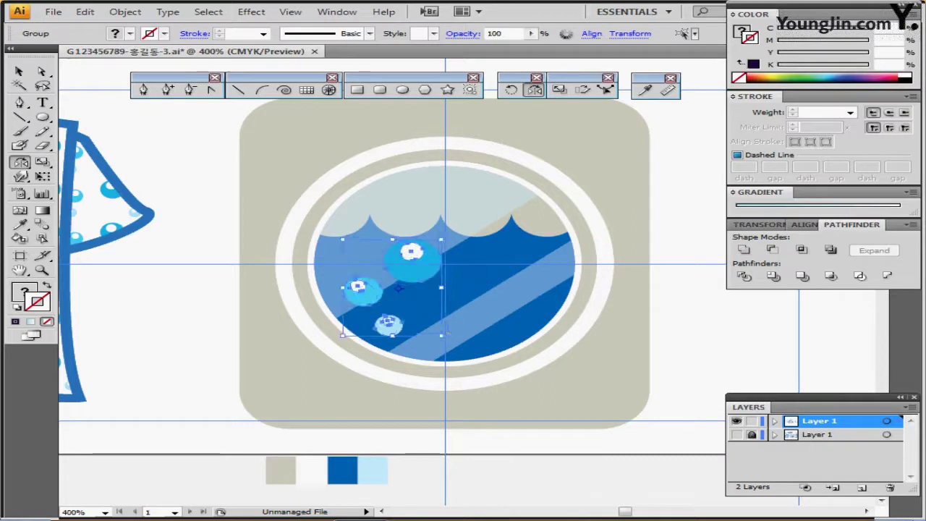
key(ctrl+[)
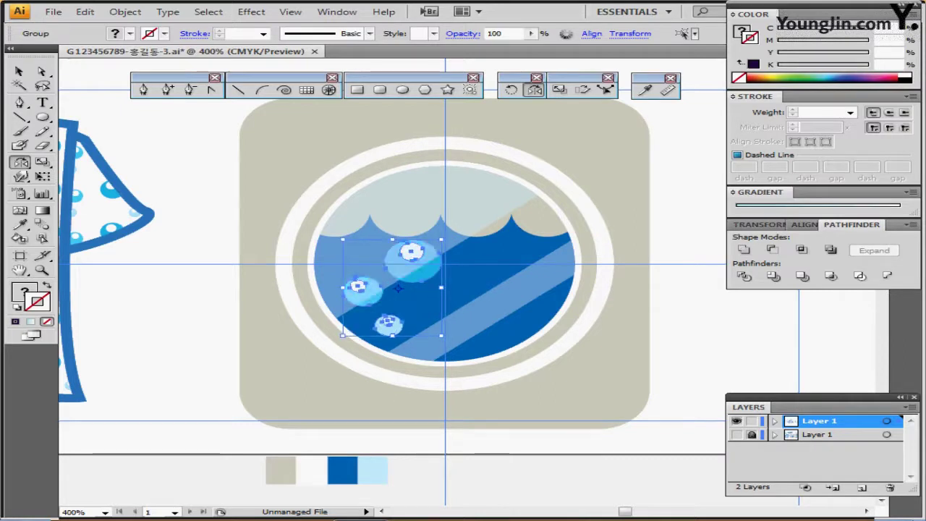
key(ctrl+shift+b)
Load the appearance of the grey outlined swatch beside the artboard as the current fill and stroke, with nothing left selected.
drag(445, 264, 97, 471)
key(ctrl+minus)
drag(244, 432, 205, 398)
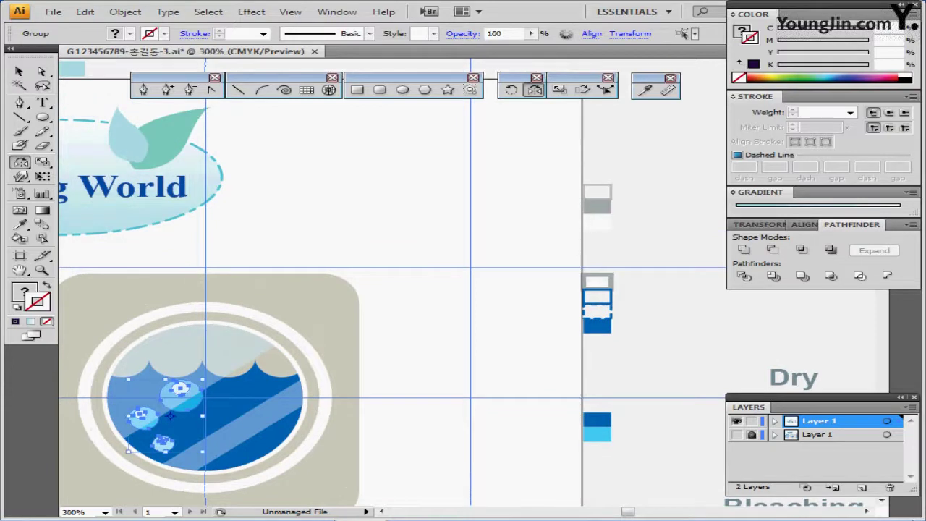
drag(557, 155, 614, 188)
ctrl+click(471, 205)
drag(471, 205, 493, 222)
Create a 17 × 17 mm rounded rectangle with a 1 mm corner radius and centre it on the vertical guide above the machine's level.
click(380, 89)
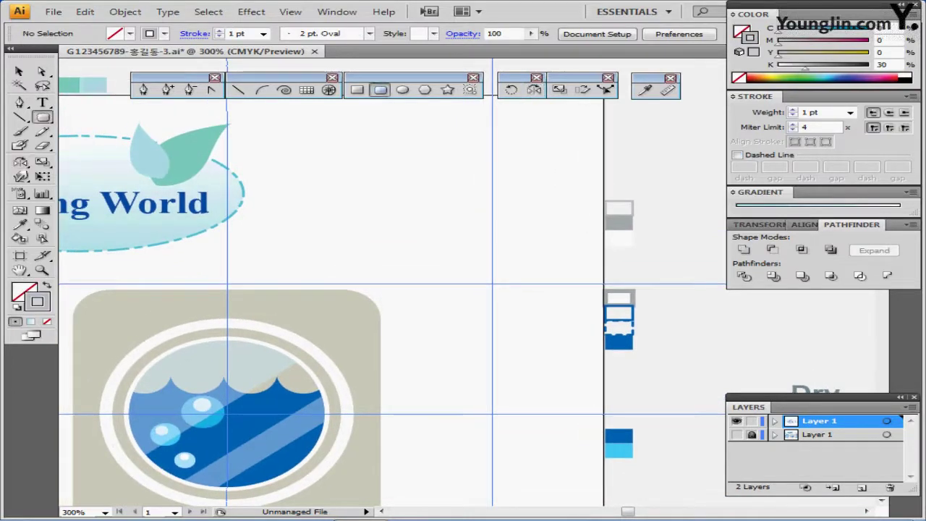
click(389, 154)
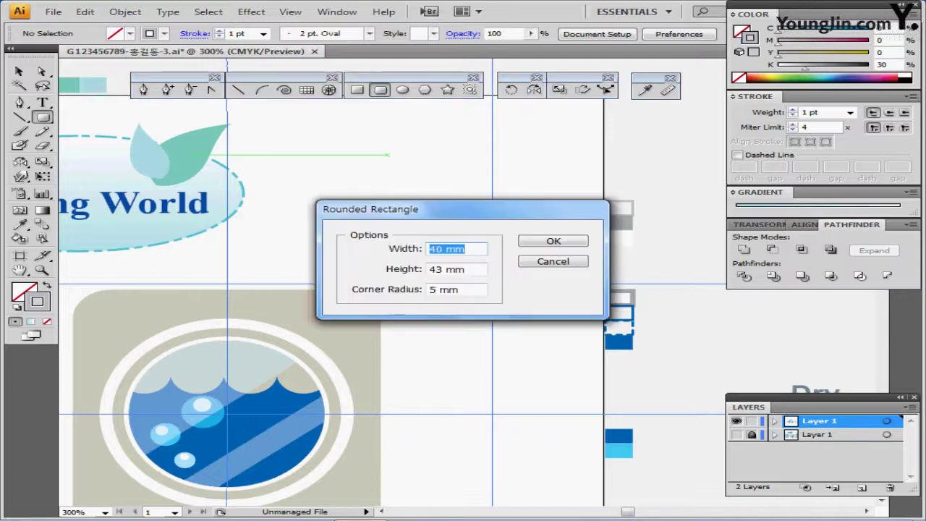
text(17)
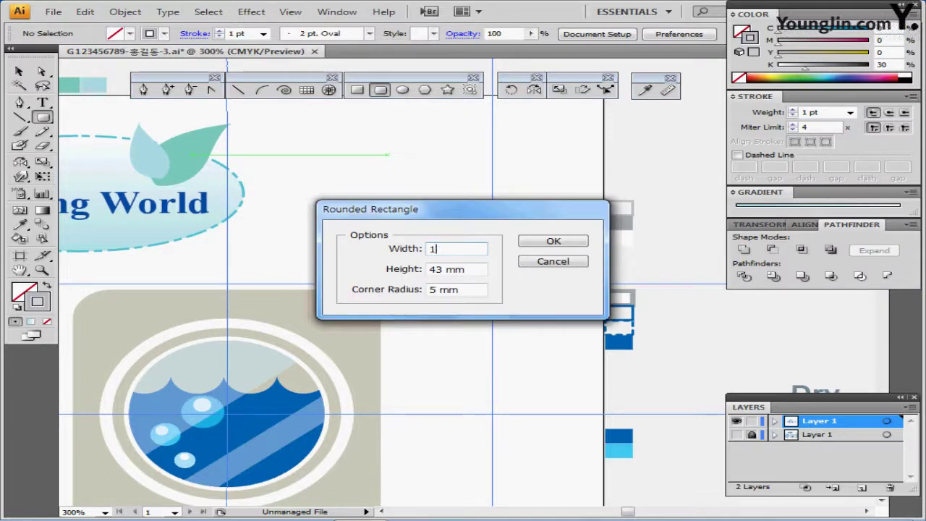
key(Tab)
text(17)
key(Tab)
text(1)
key(Return)
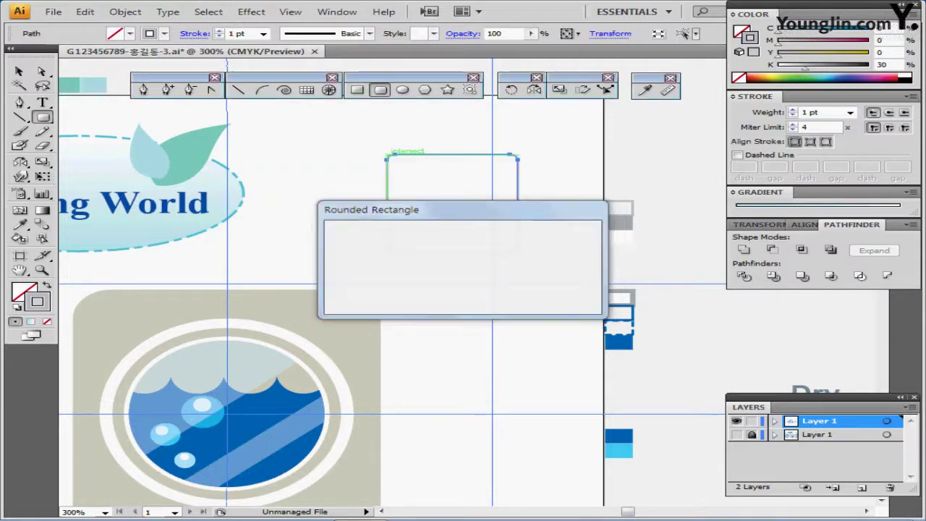
drag(451, 203, 492, 188)
key(ctrl+shift+a)
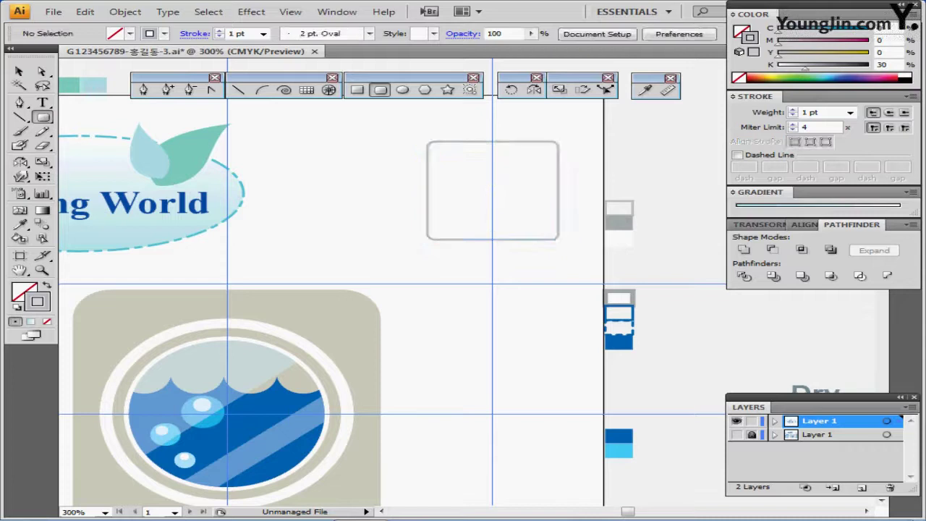
Move the Steam label centrally beneath the grey rounded frame and check its paragraph alignment.
drag(582, 237, 396, 250)
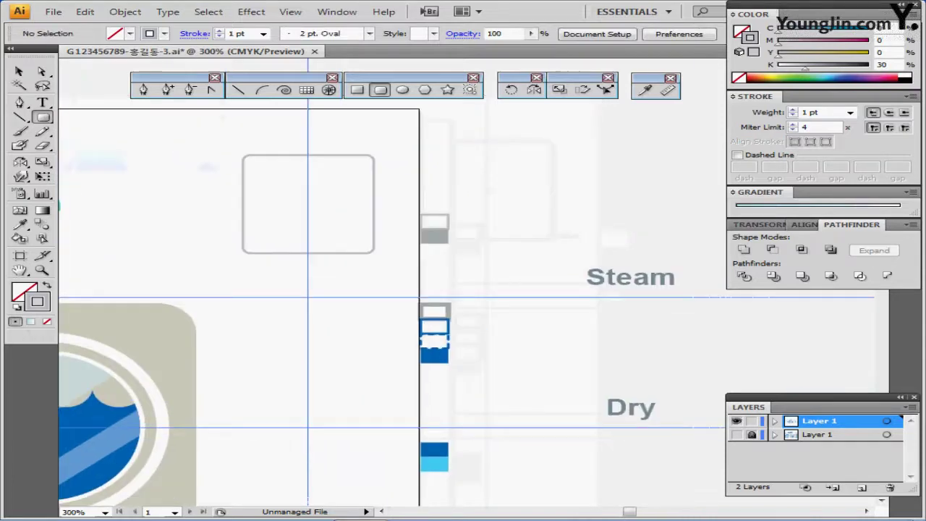
ctrl+click(630, 277)
drag(659, 278, 451, 266)
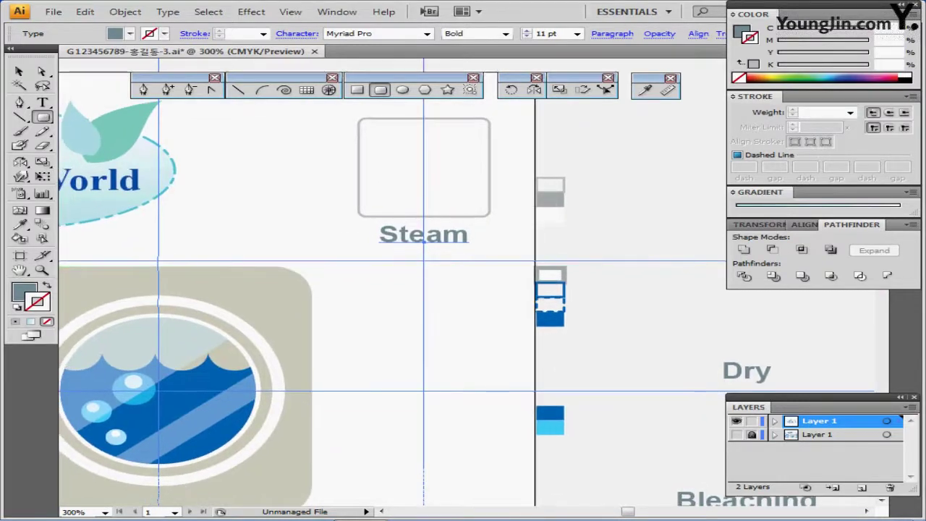
click(612, 33)
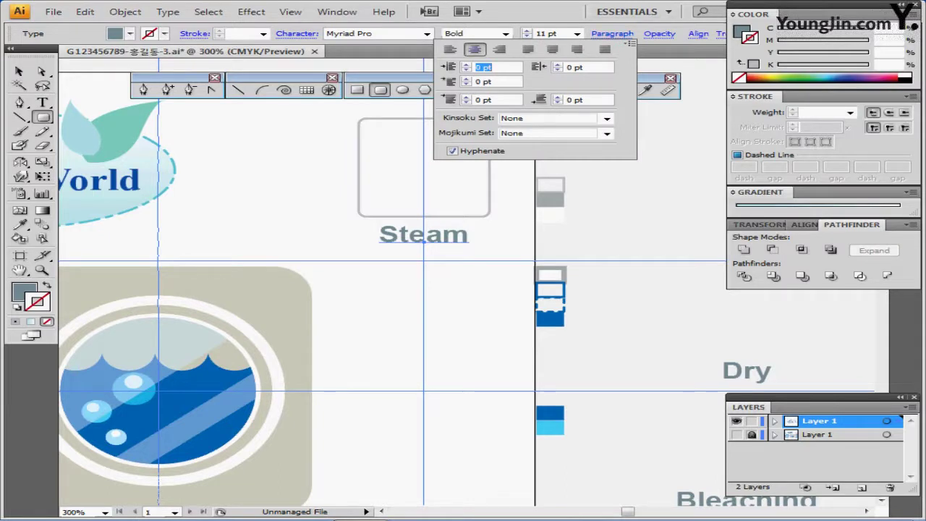
click(612, 34)
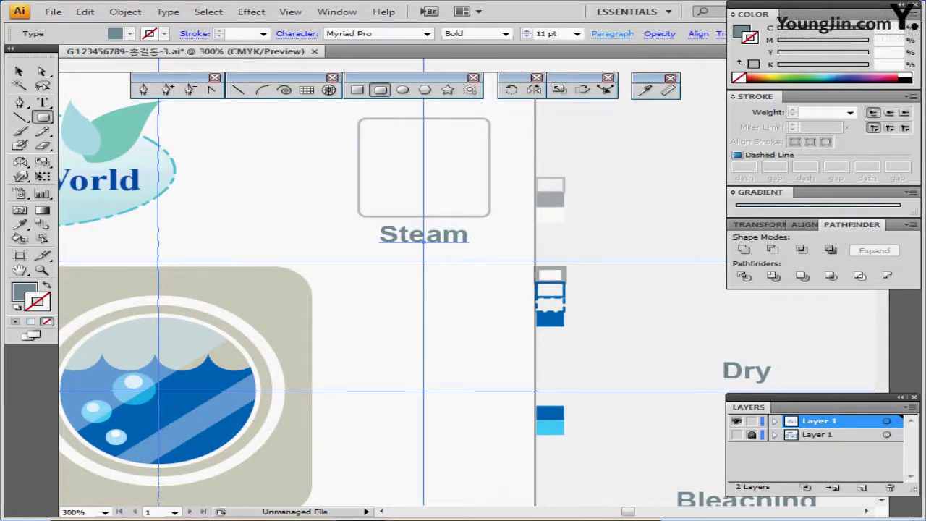
key(ctrl+shift+a)
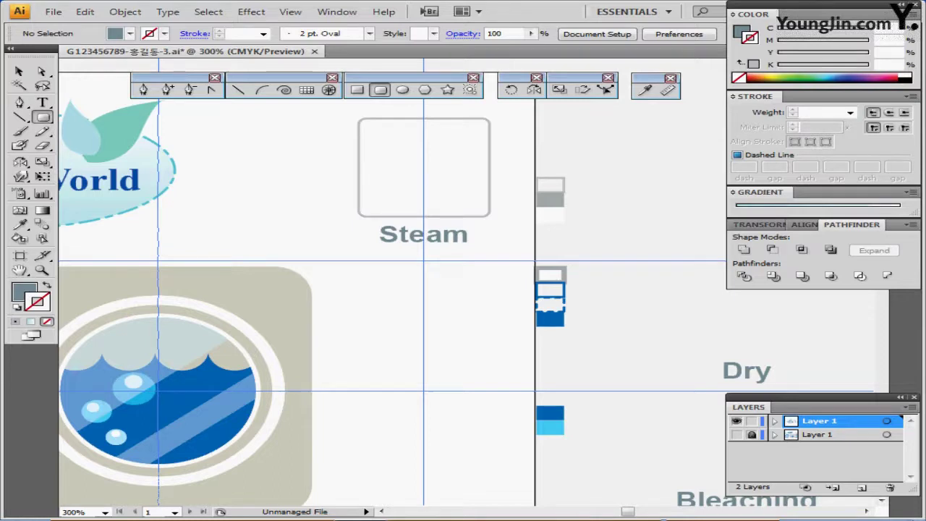
Show the sketch layer in outline and move the frame and Steam label down so the frame matches the sketched one.
key(ctrl+y)
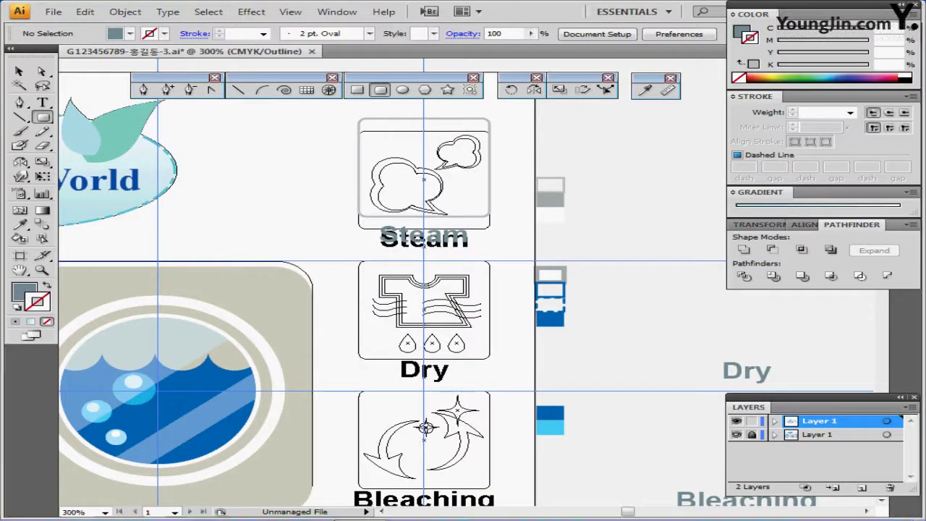
drag(321, 123, 437, 238)
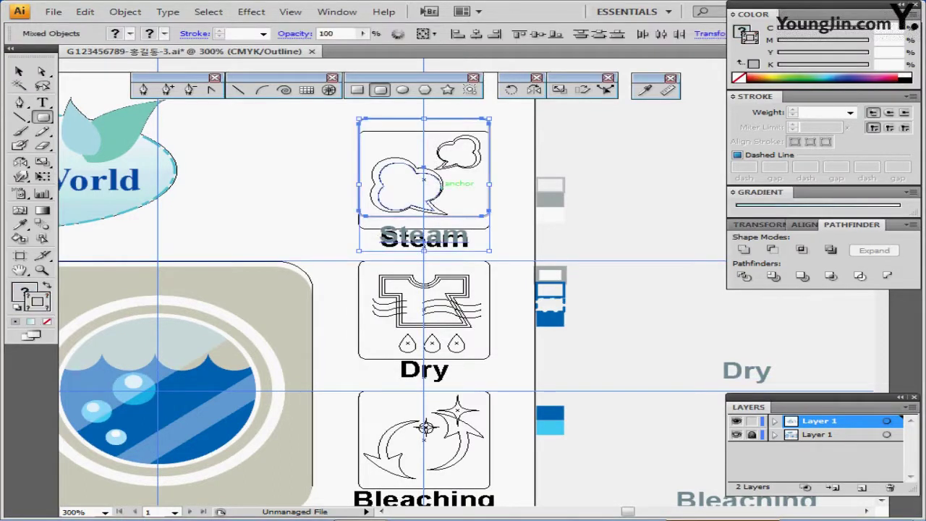
drag(424, 167, 424, 179)
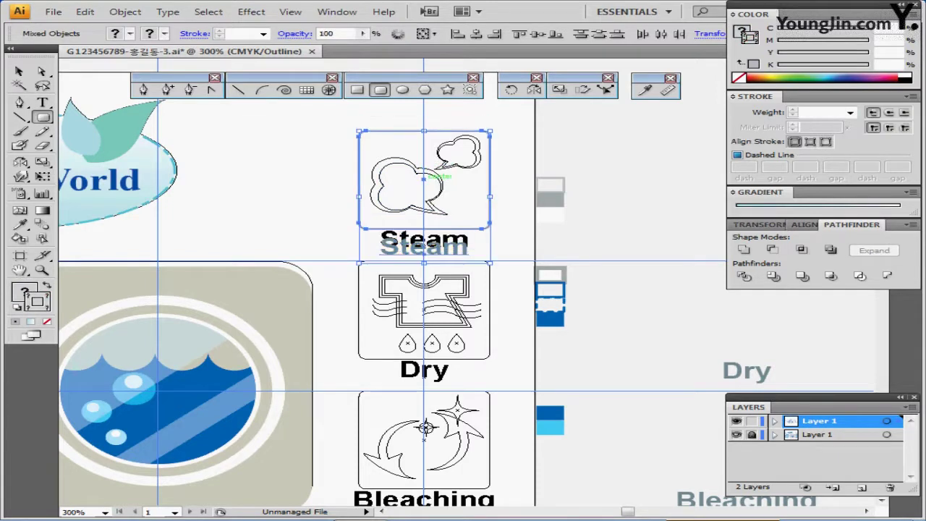
Move the Steam label up to the sketched label beneath the frame, and return to preview with the sketch layer hidden.
key(ctrl+shift+a)
drag(432, 251, 432, 240)
key(ctrl+shift+a)
drag(325, 134, 485, 247)
key(ctrl+y)
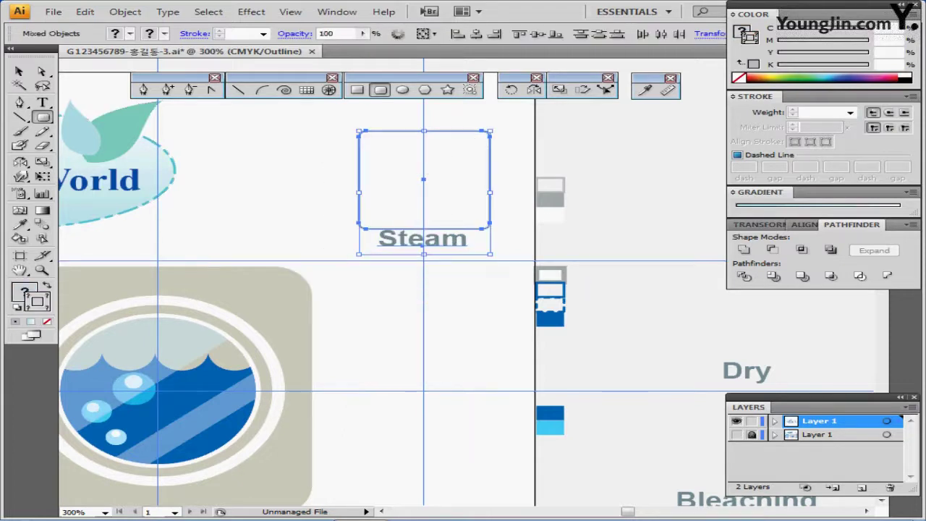
Align the rounded frame and the Steam label to each other by their horizontal centres.
scroll(472, 322, down, 3)
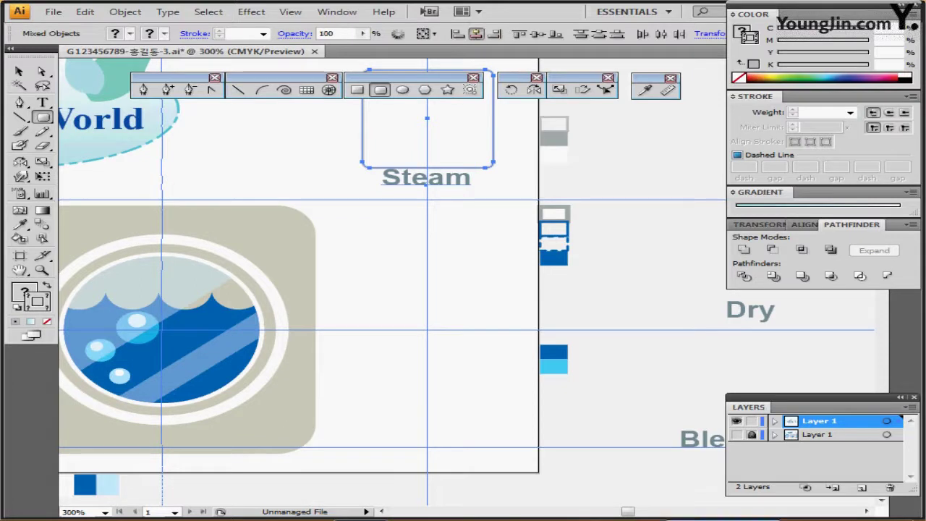
click(476, 34)
drag(442, 161, 438, 177)
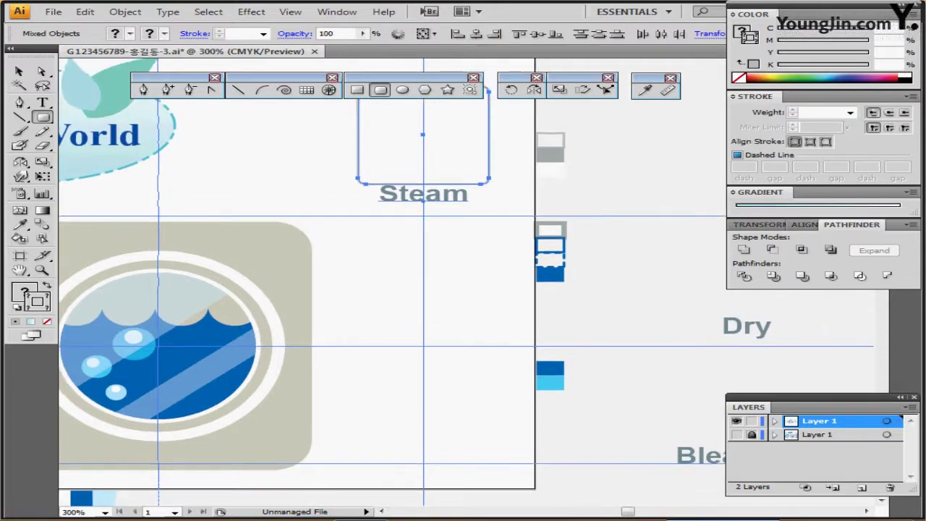
shift+click(423, 194)
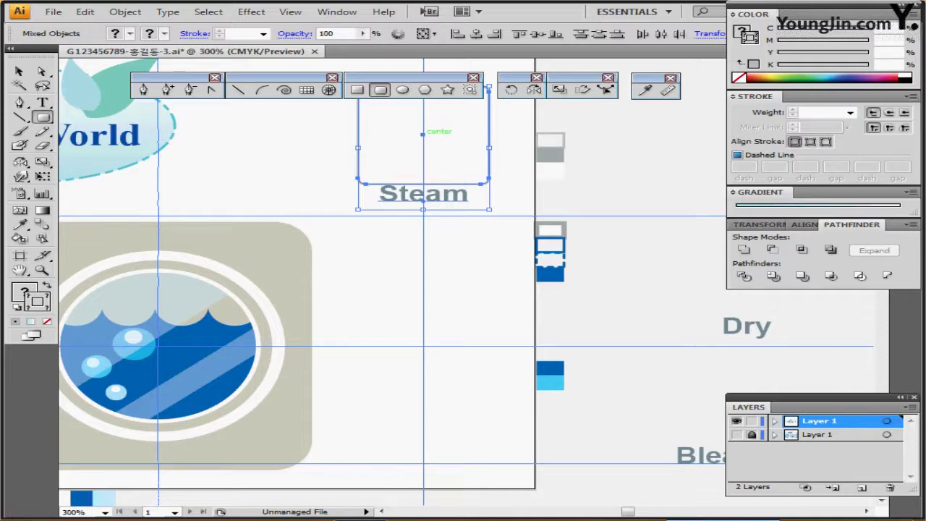
Duplicate the frame and Steam label straight down and repeat the copy to make a column of three evenly spaced frames.
drag(422, 133, 423, 267)
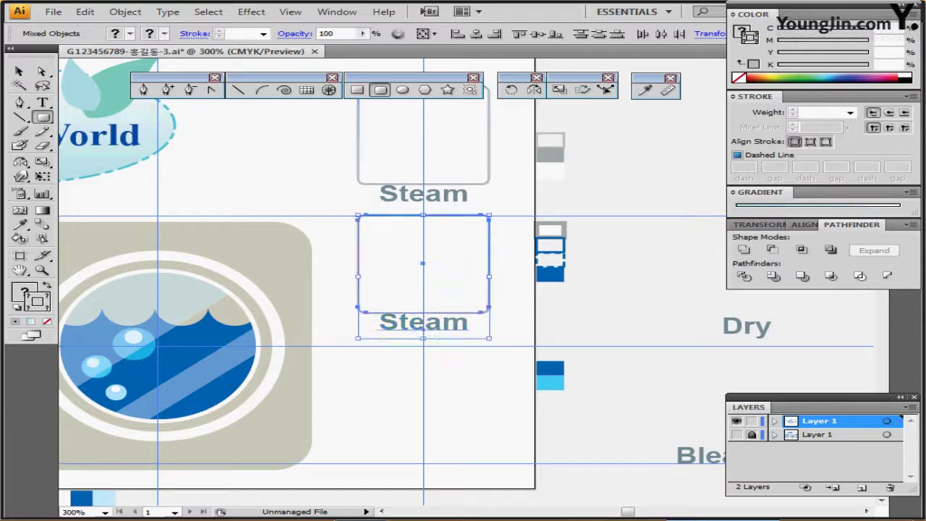
key(ctrl+d)
shift+click(423, 451)
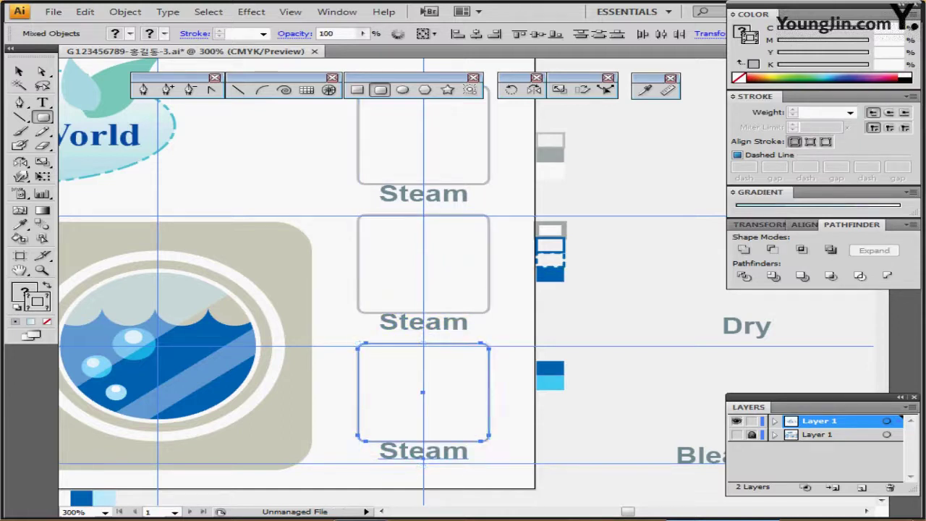
drag(480, 238, 484, 261)
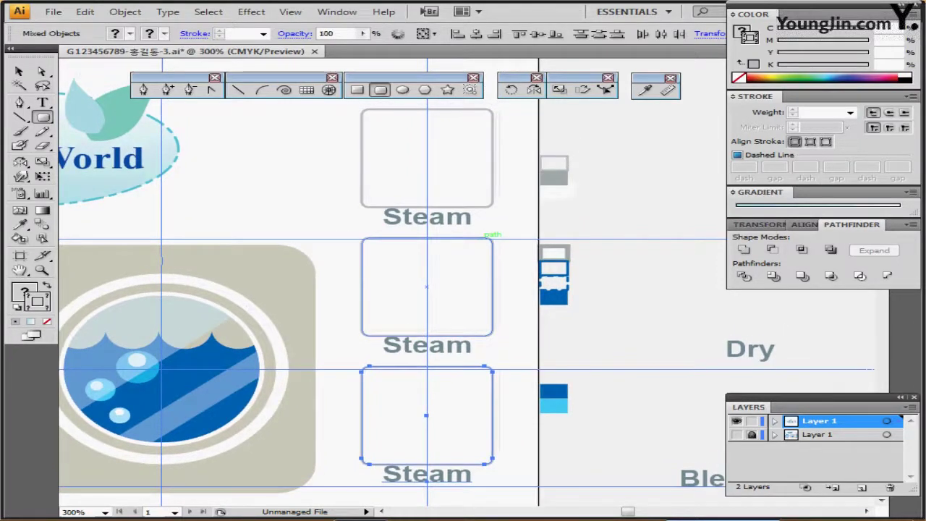
drag(376, 285, 362, 237)
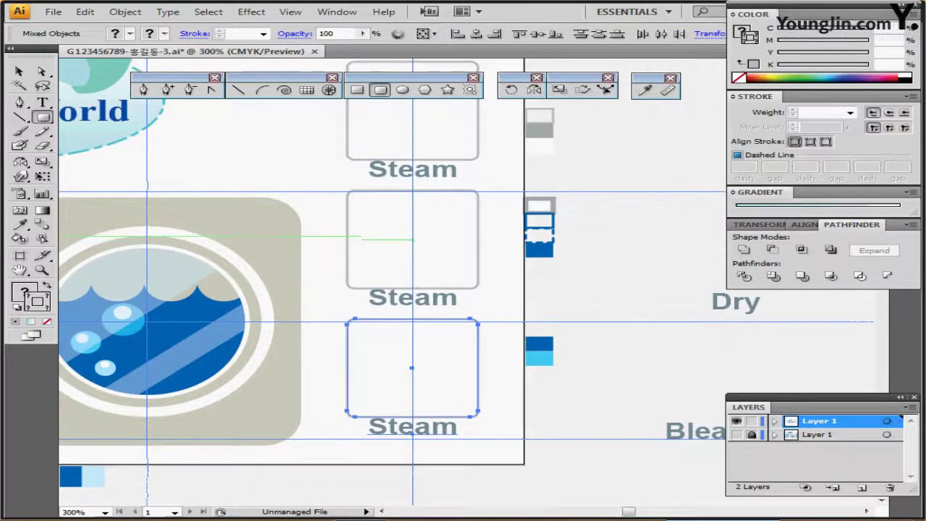
Cut the Dry text from beside the artboard and paste it over the Steam wording beneath the middle frame.
key(t)
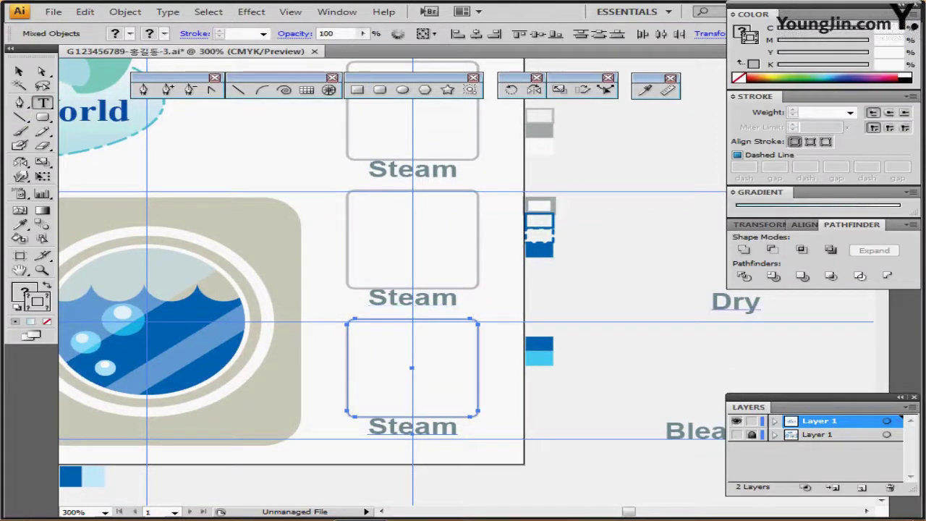
double_click(735, 302)
key(ctrl+c)
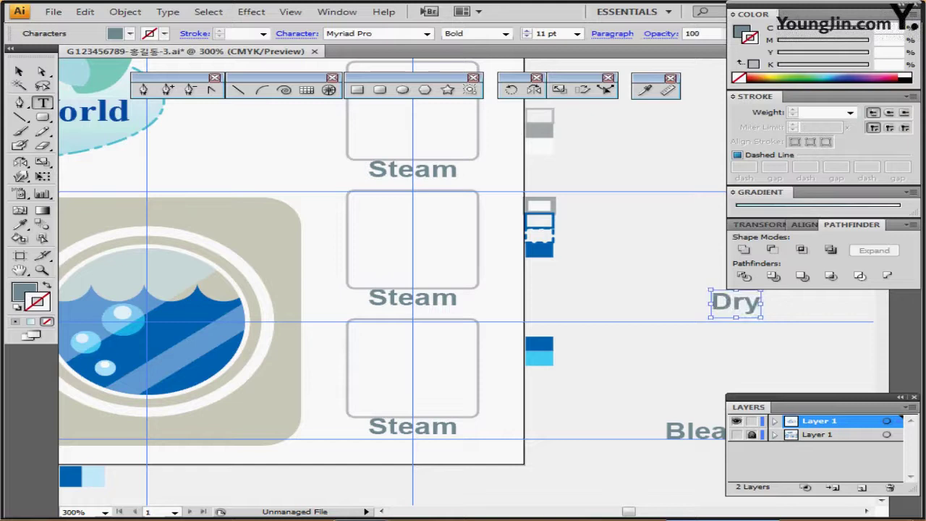
key(ctrl+a)
key(ctrl+x)
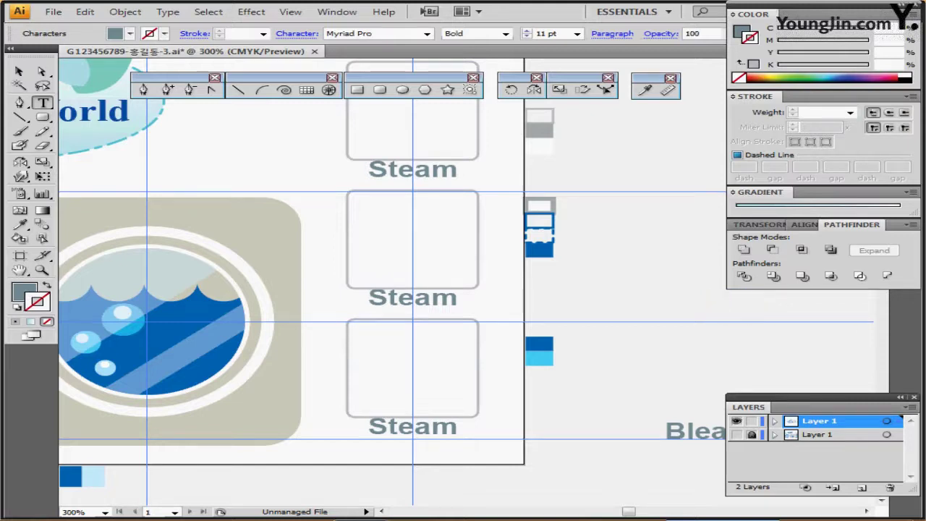
double_click(412, 298)
key(ctrl+v)
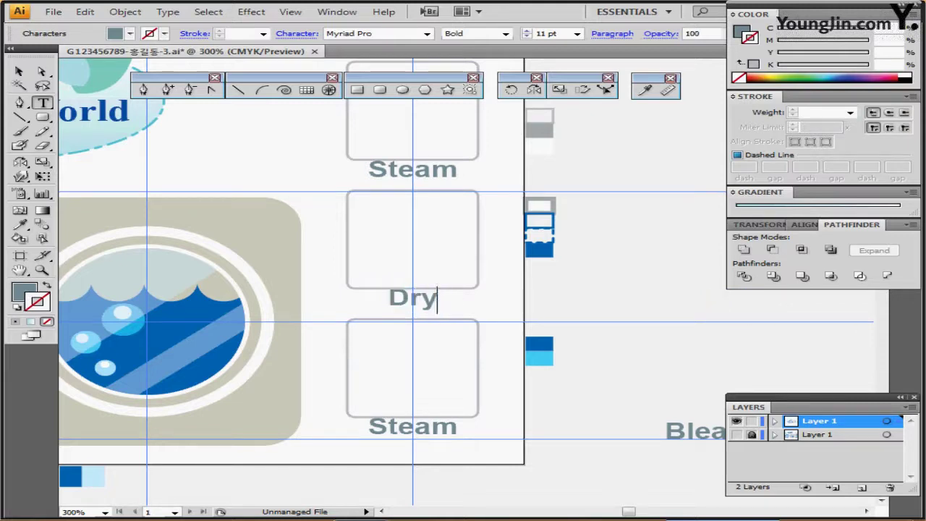
key(ctrl+shift+a)
Cut the Bleaching text from beside the artboard, paste it over the wording beneath the lowest frame, and save the file.
double_click(694, 432)
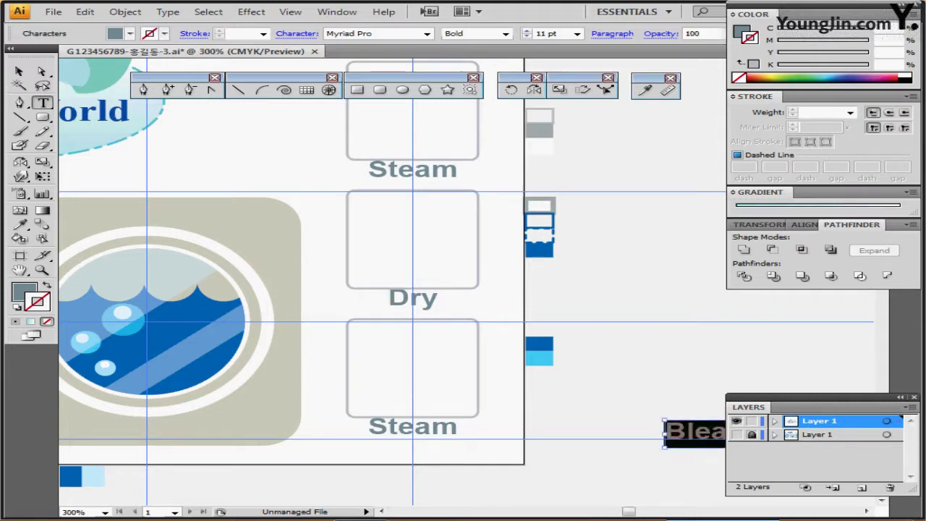
key(ctrl+x)
double_click(433, 426)
key(ctrl+a)
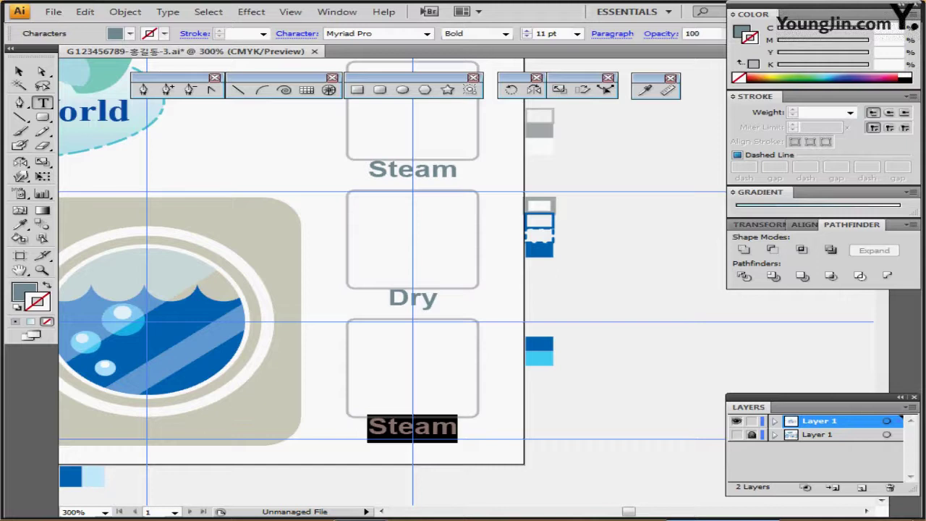
key(ctrl+v)
key(ctrl+shift+a)
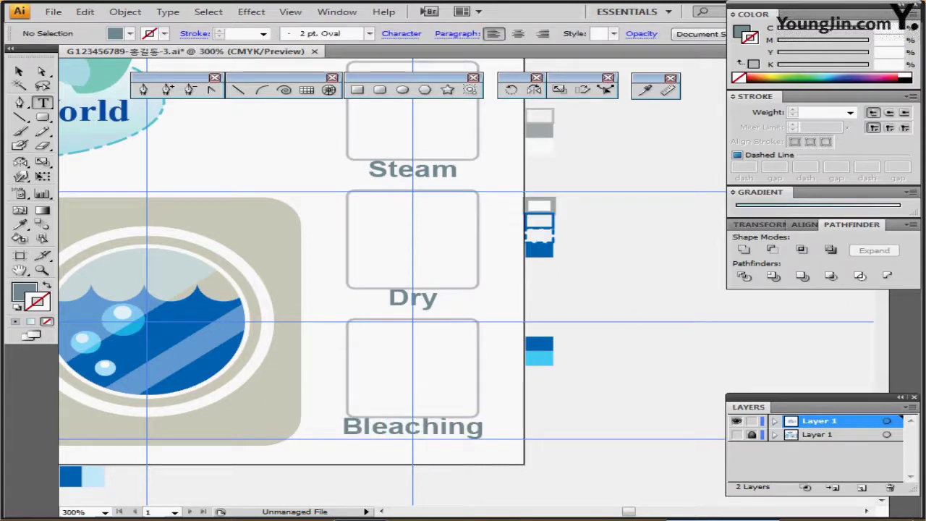
drag(412, 289, 421, 337)
key(ctrl+s)
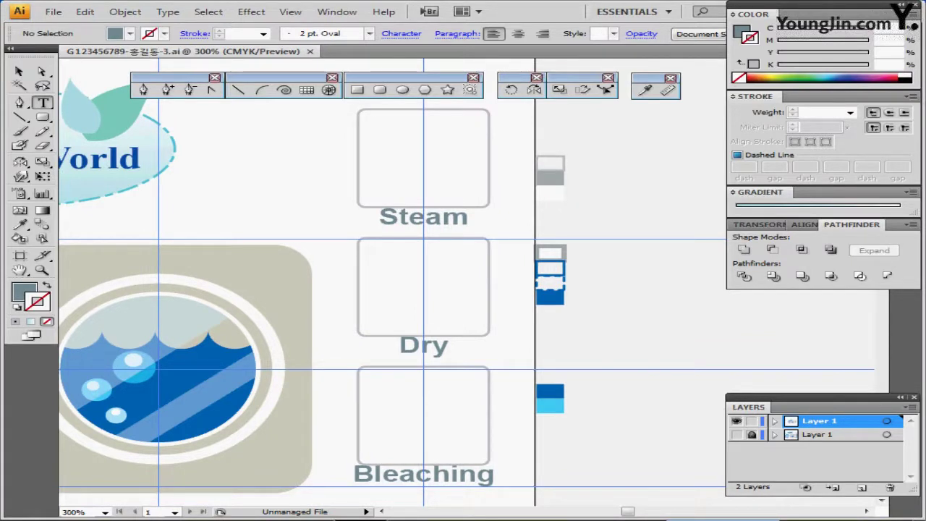
Make the sketch layer visible and show all artwork in outline around the Steam frame.
ctrl+click(403, 172)
ctrl+click(482, 267)
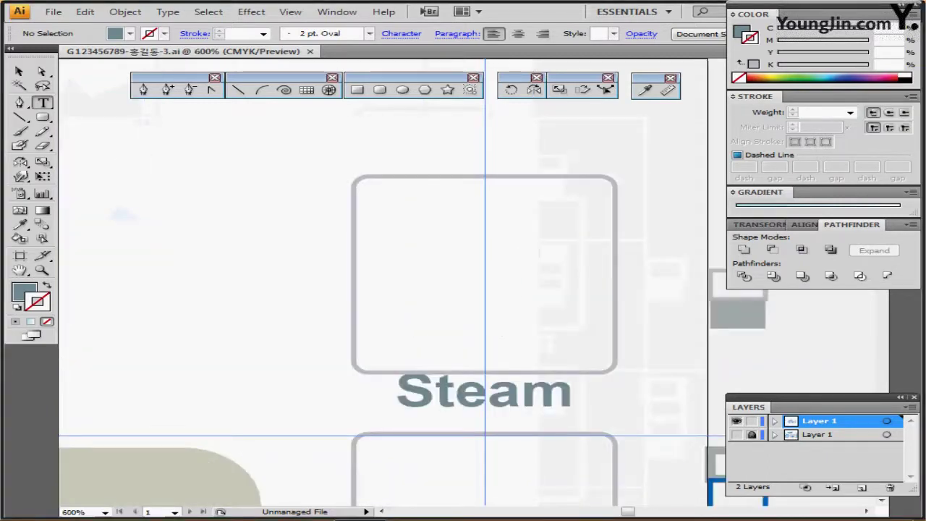
drag(483, 268, 360, 213)
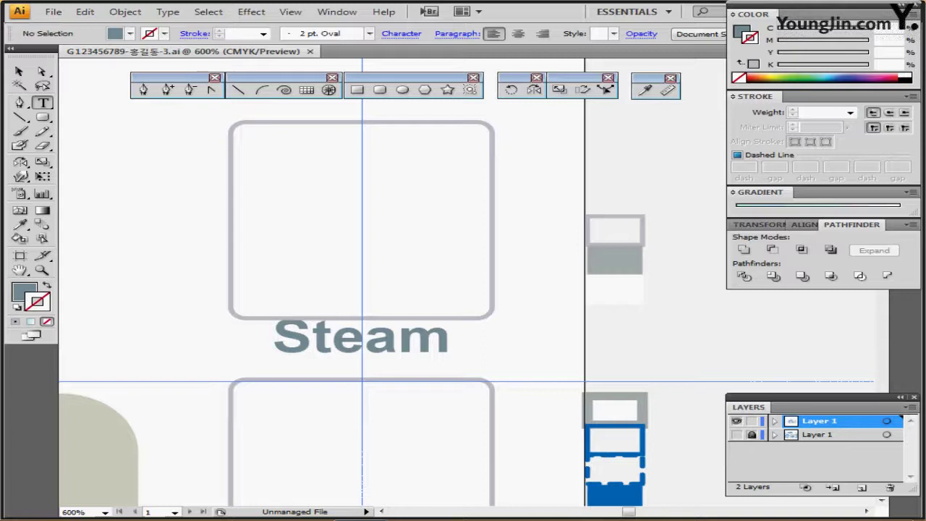
key(ctrl+y)
click(736, 434)
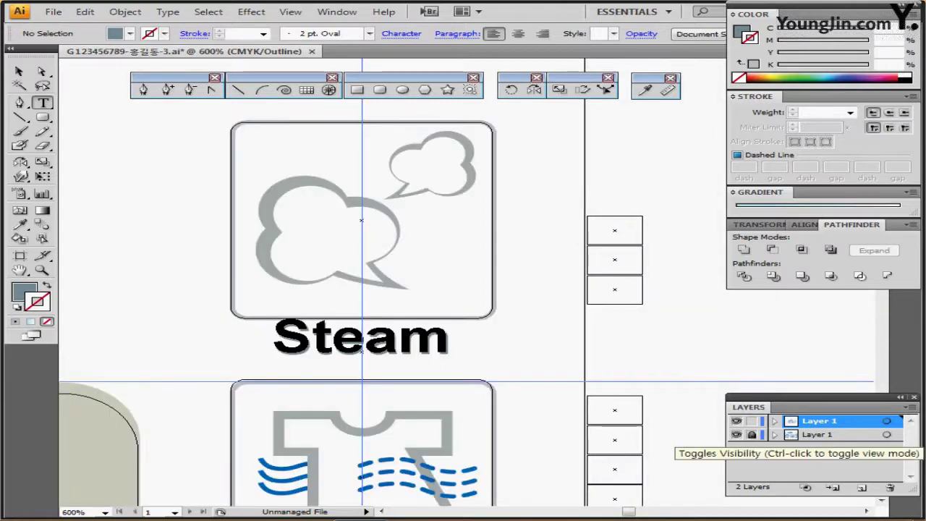
key(ctrl+y)
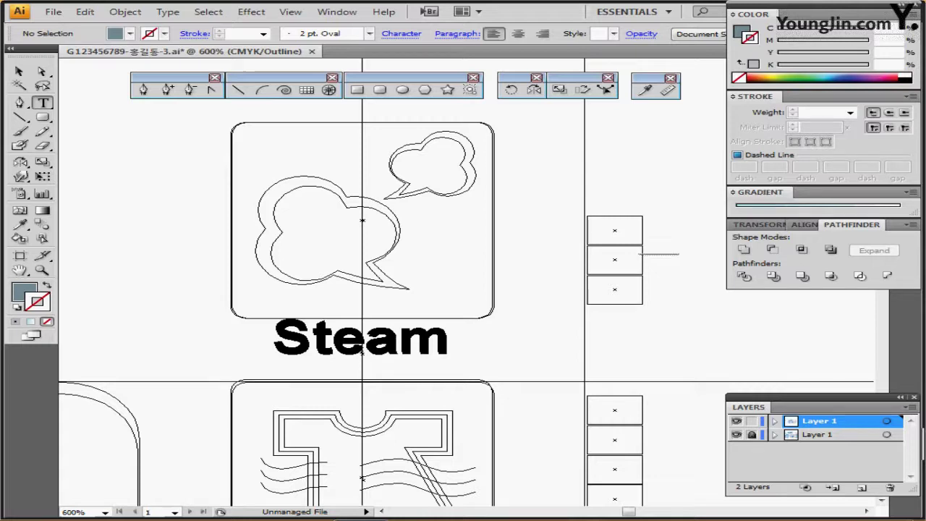
Draw three overlapping ellipses over the lobes of the large sketched cloud in the Steam frame.
click(403, 90)
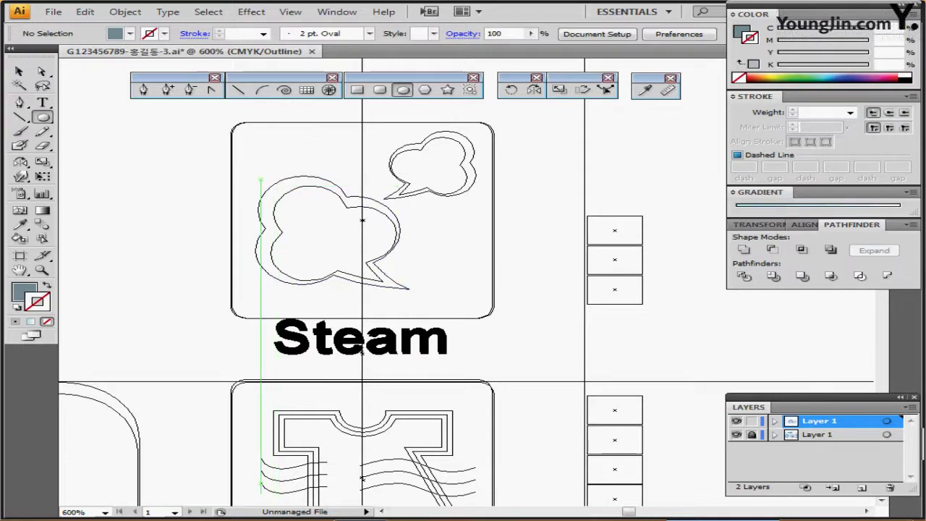
drag(260, 178, 351, 246)
drag(255, 220, 352, 282)
drag(347, 216, 396, 265)
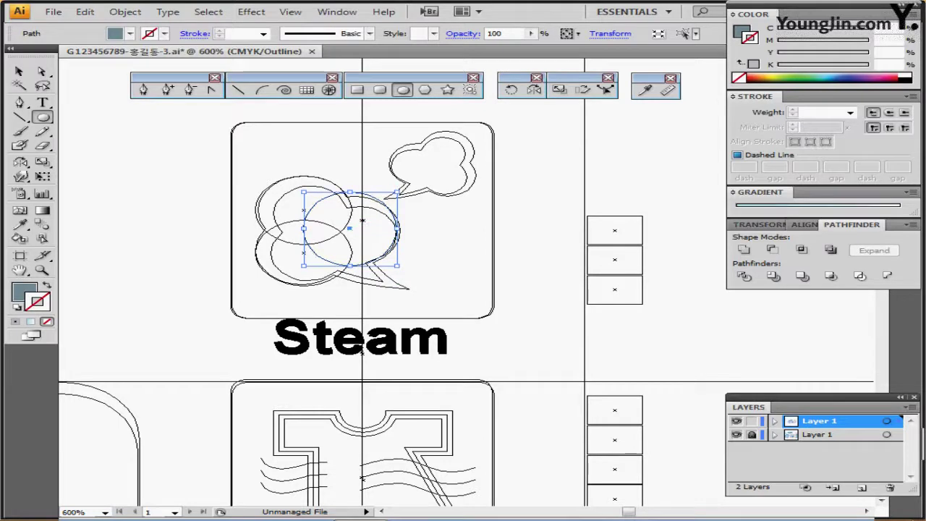
Shrink the cloud's right ellipse slightly and shift it and the lower-left ellipse outward to match the sketched outline.
key(Down)
key(Left)
key(Right)
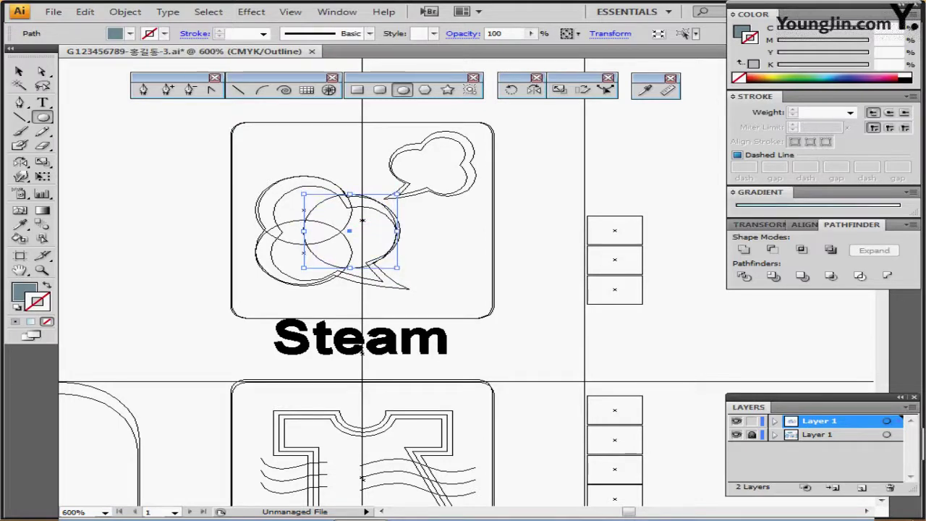
drag(397, 193, 392, 197)
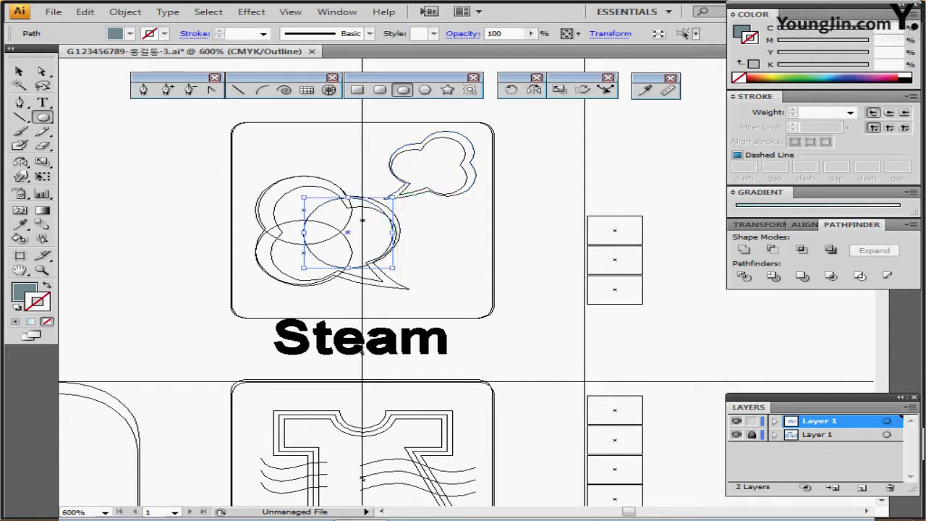
drag(345, 232, 398, 216)
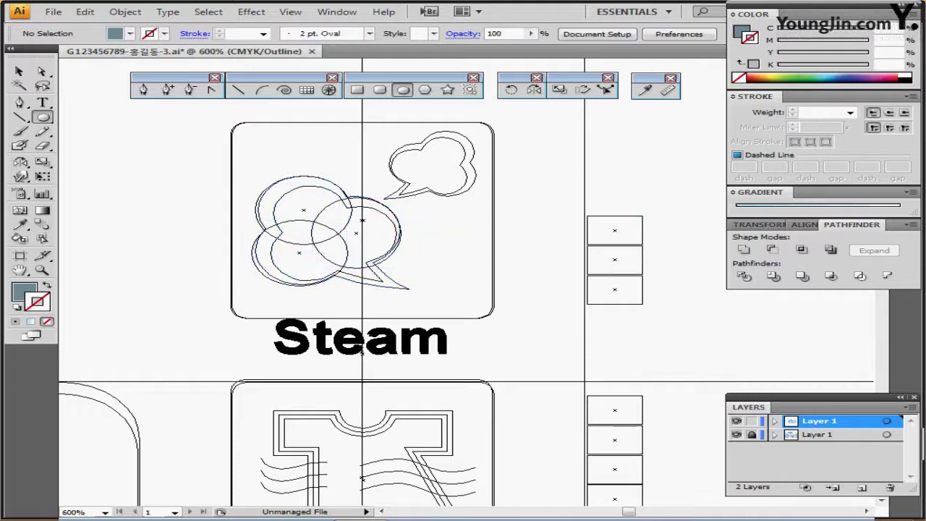
Draw a closed, curved speech-bubble tail at the cloud's lower right with the Pen tool, and hide the sketch layer in preview.
key(p)
click(326, 274)
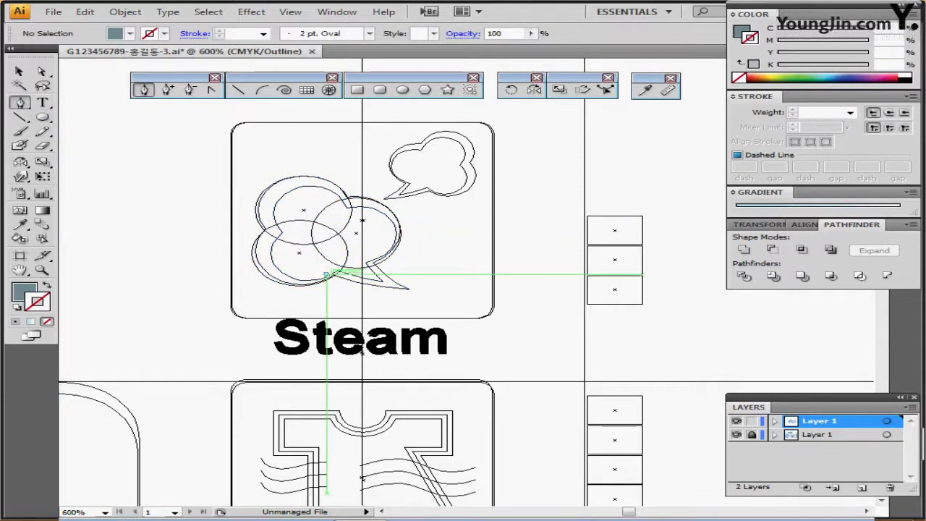
click(409, 290)
drag(410, 289, 450, 290)
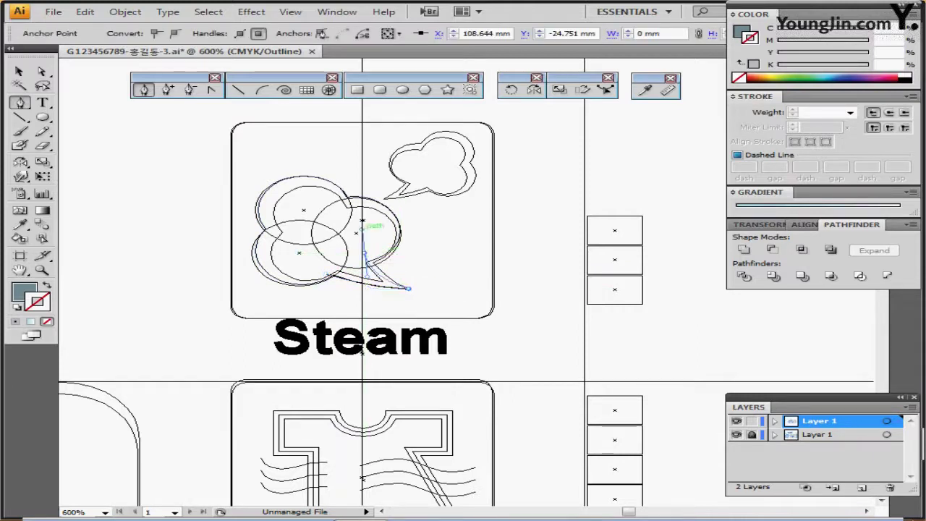
drag(365, 252, 345, 227)
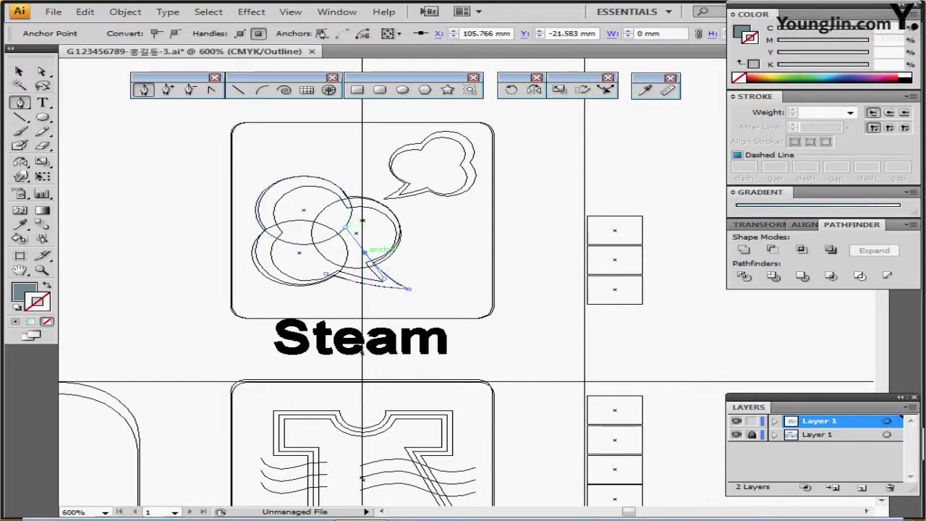
click(365, 252)
click(326, 273)
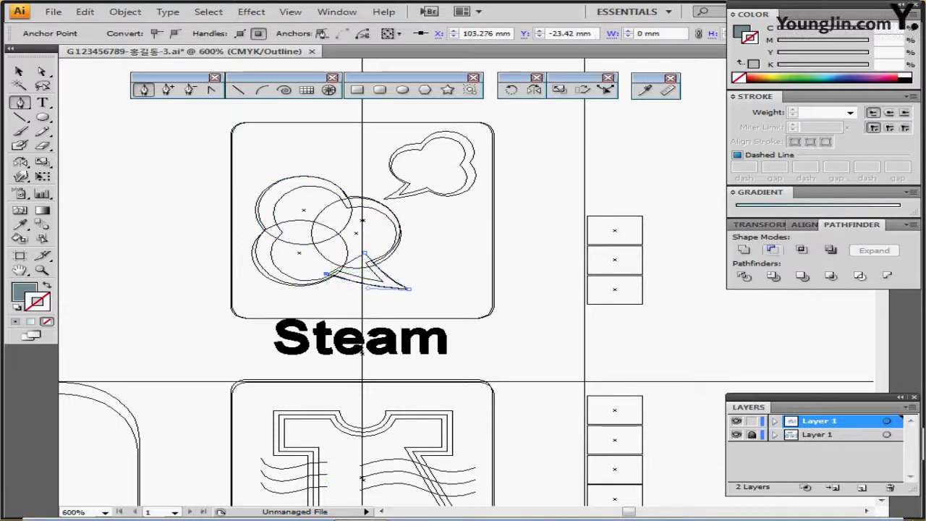
key(ctrl+y)
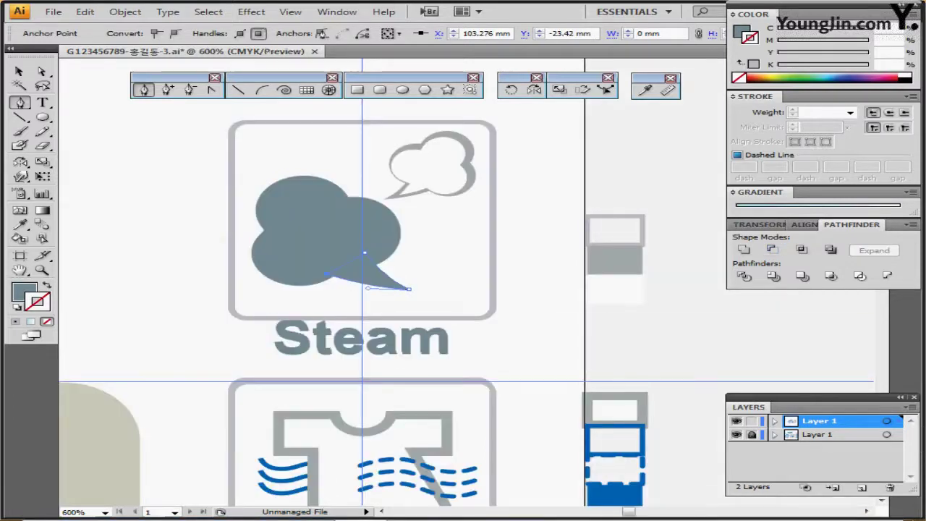
click(736, 434)
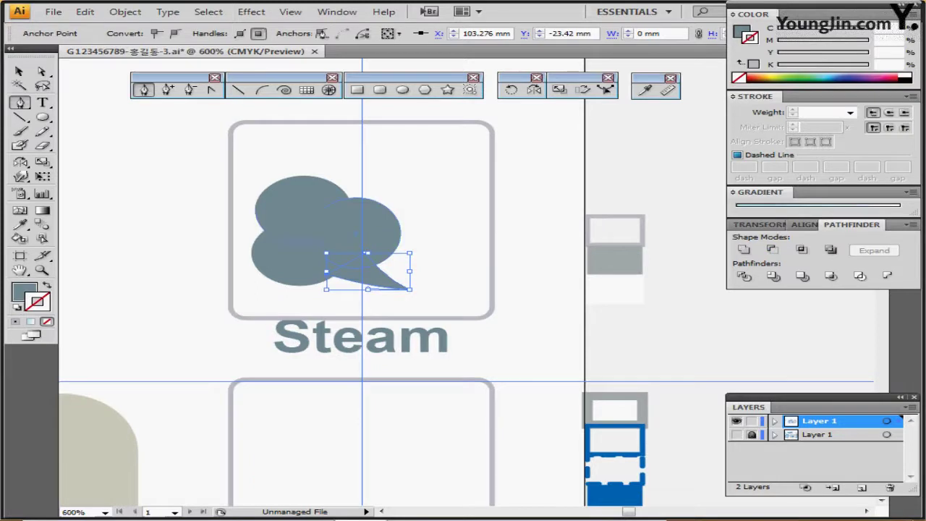
Apply the solid grey swatch's colour to the three ellipses and the tail, and unite them into one cloud shape.
drag(267, 165, 438, 319)
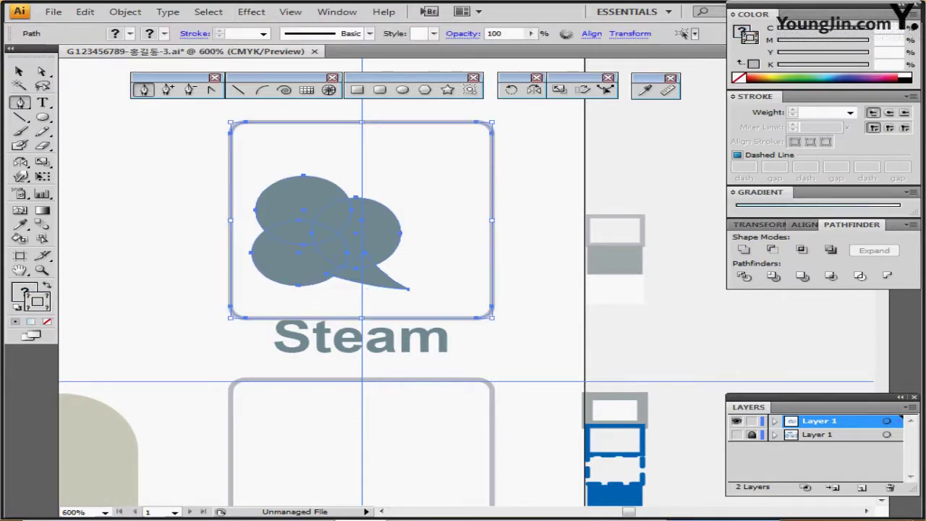
ctrl+shift+click(439, 319)
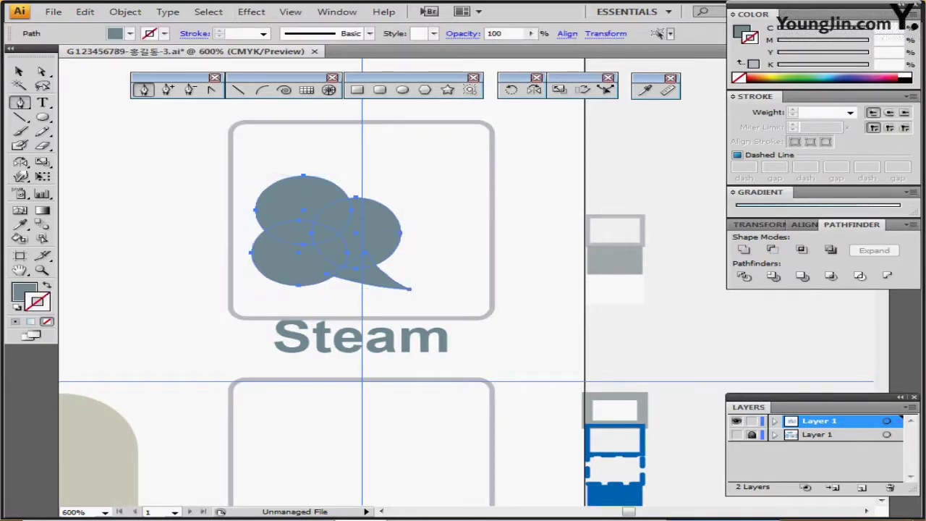
click(644, 89)
click(614, 260)
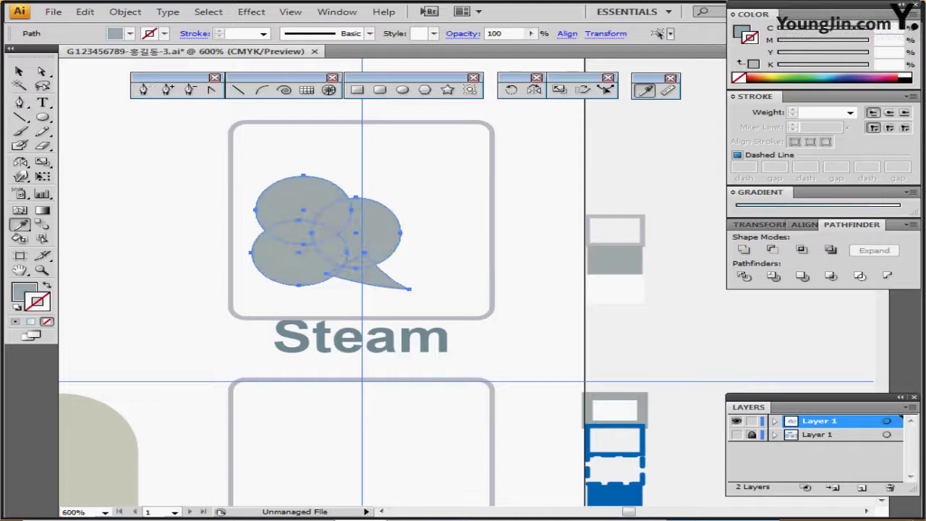
click(743, 250)
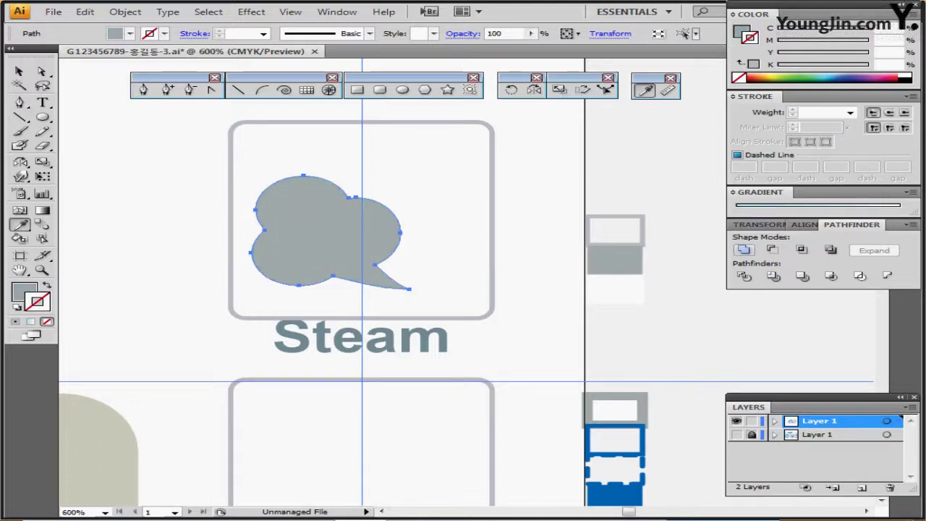
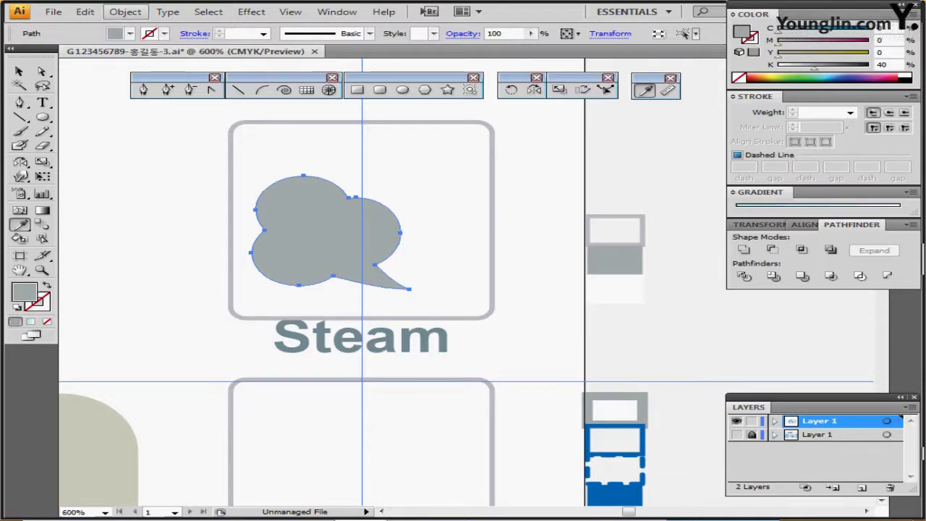
Create an inner contour of the Steam cloud with a -0.6 mm path offset and apply the white swatch's colour to it.
click(125, 12)
mouse_move(181, 273)
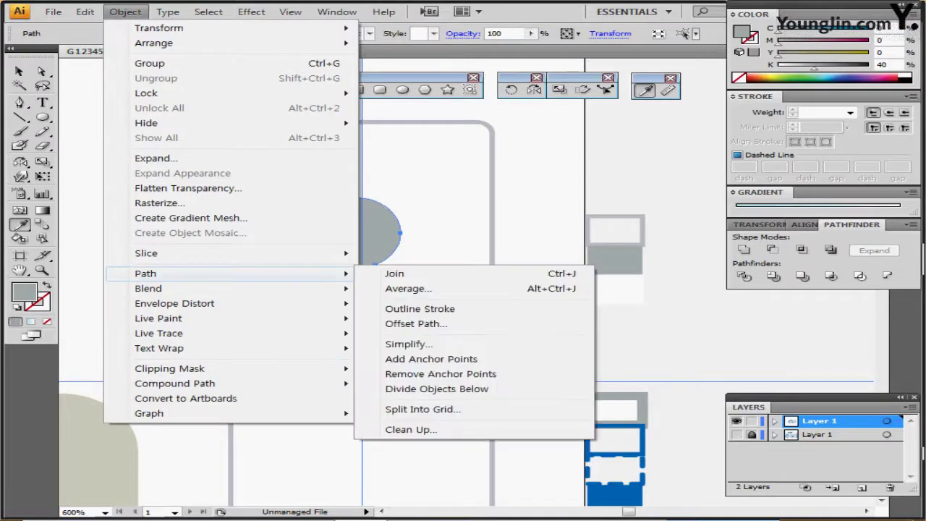
click(416, 323)
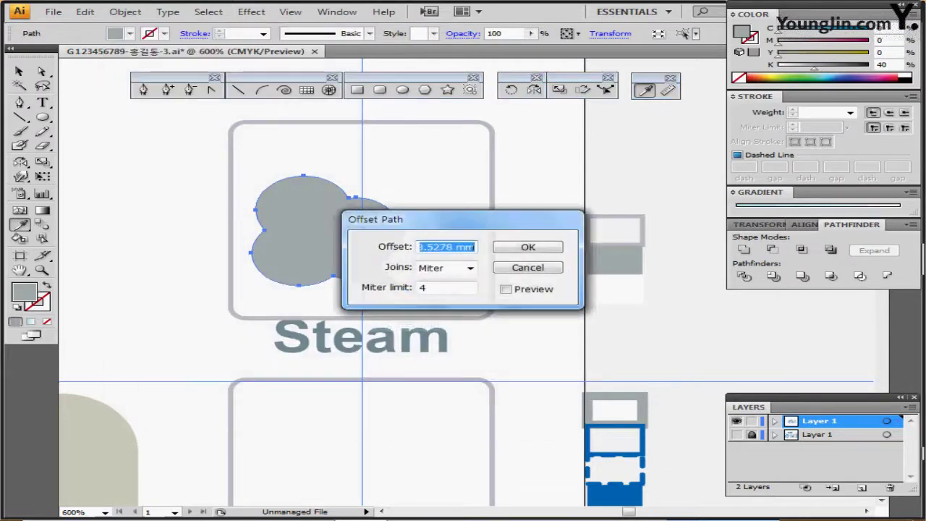
text(-)
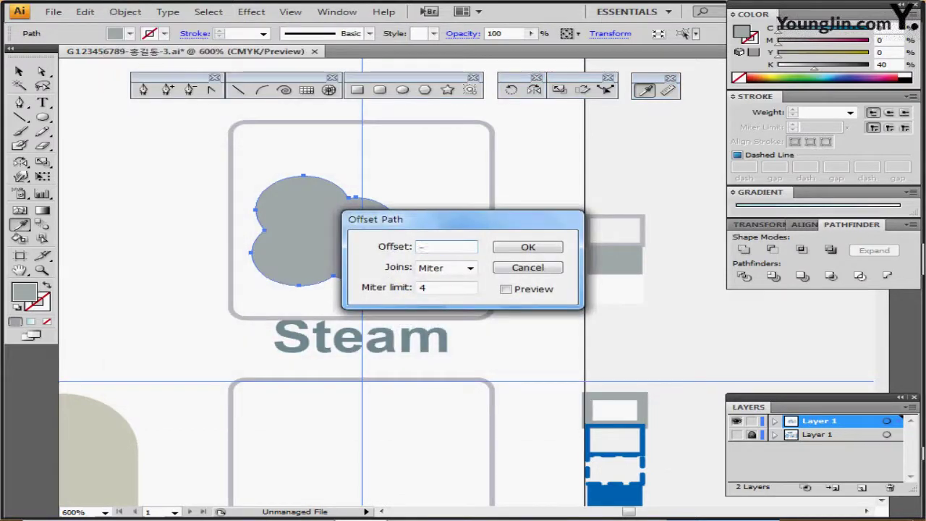
text(.6)
key(Return)
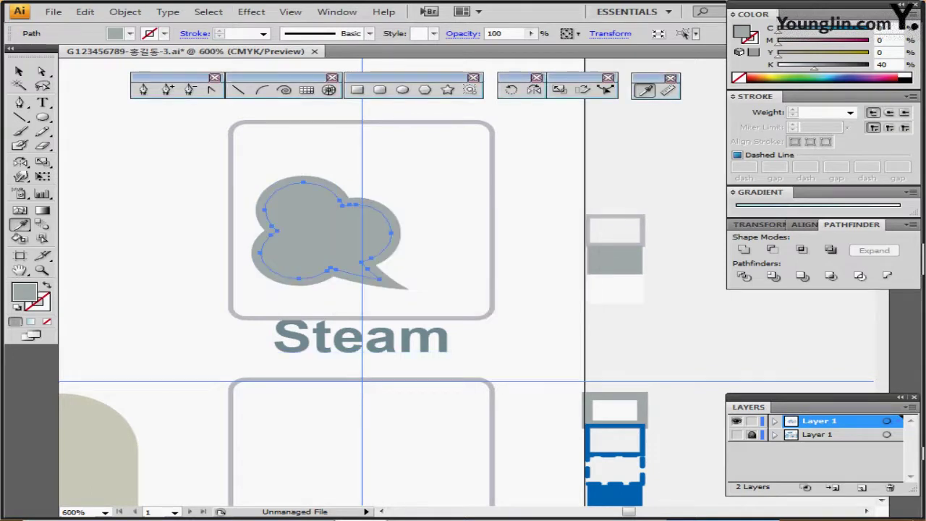
click(615, 289)
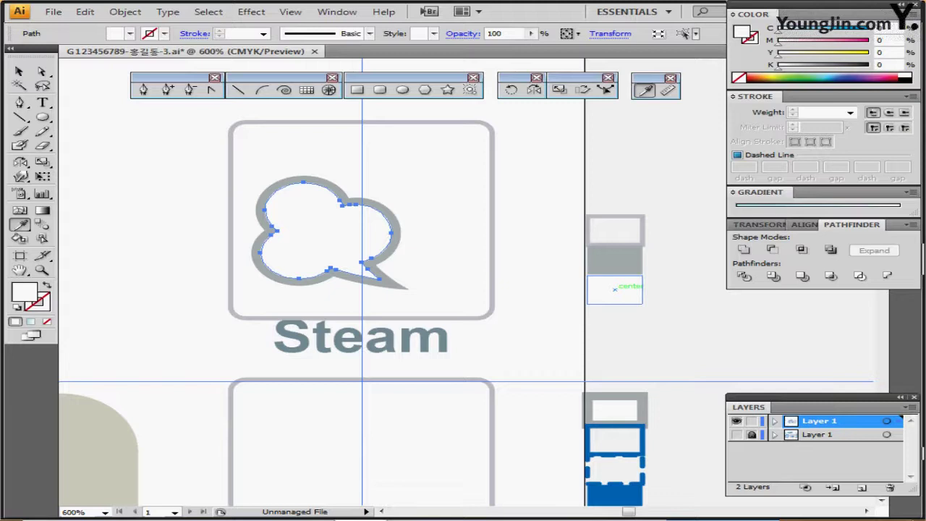
Nudge the white inner cloud slightly right and down so the grey rim is thicker along its upper-left side, and deselect it.
key(Right)
key(Right)
key(Down)
key(Left)
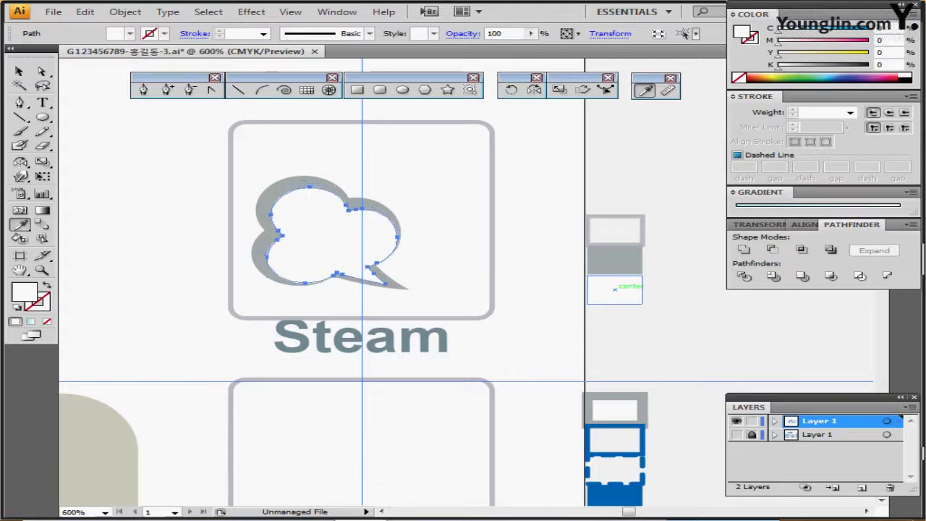
key(Right)
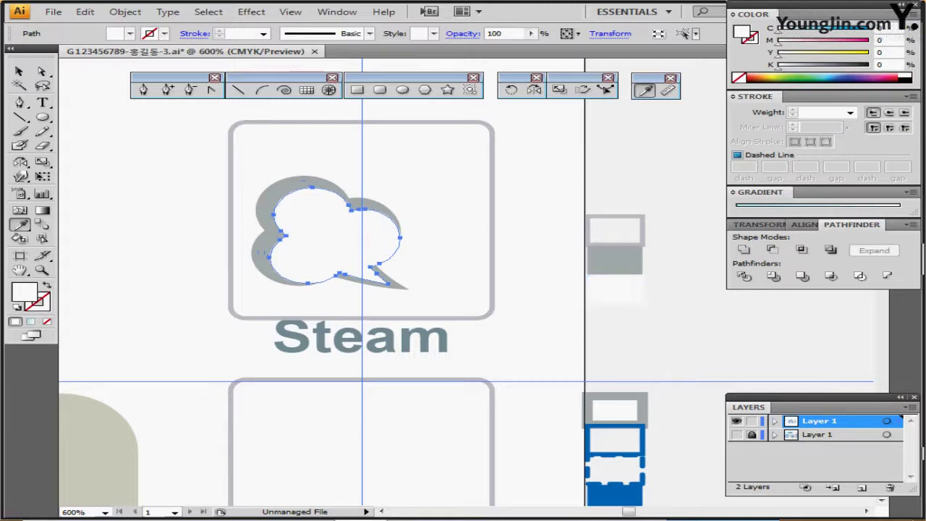
key(ctrl)
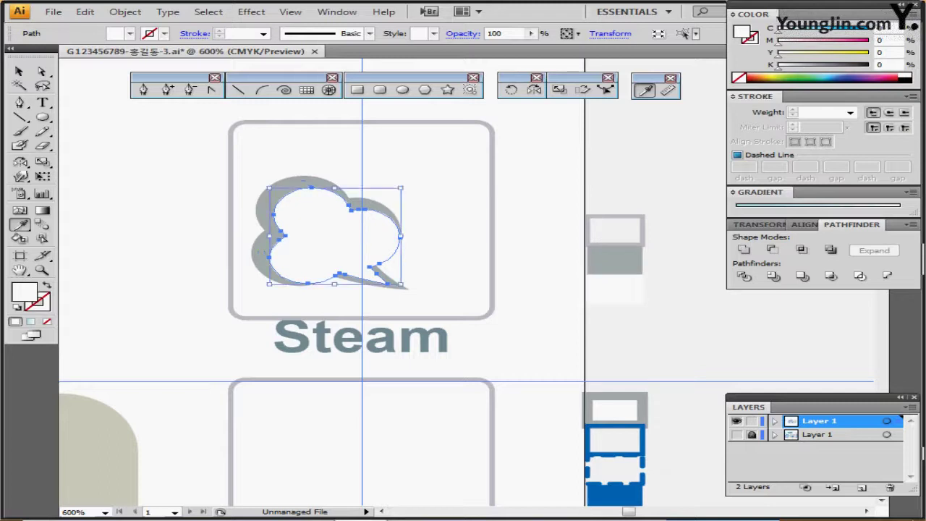
key(ctrl+shift+a)
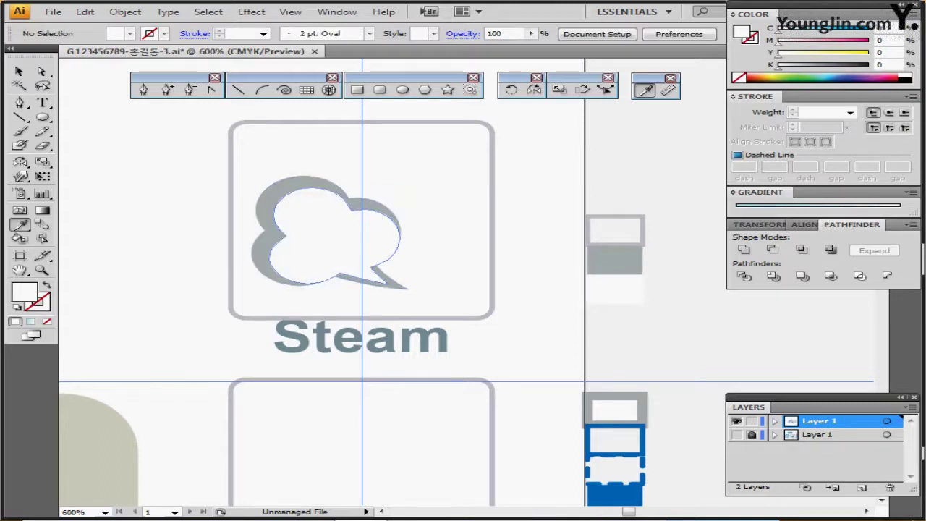
Make a copy of the white and grey clouds together, scaled uniformly to 60%.
ctrl+click(318, 217)
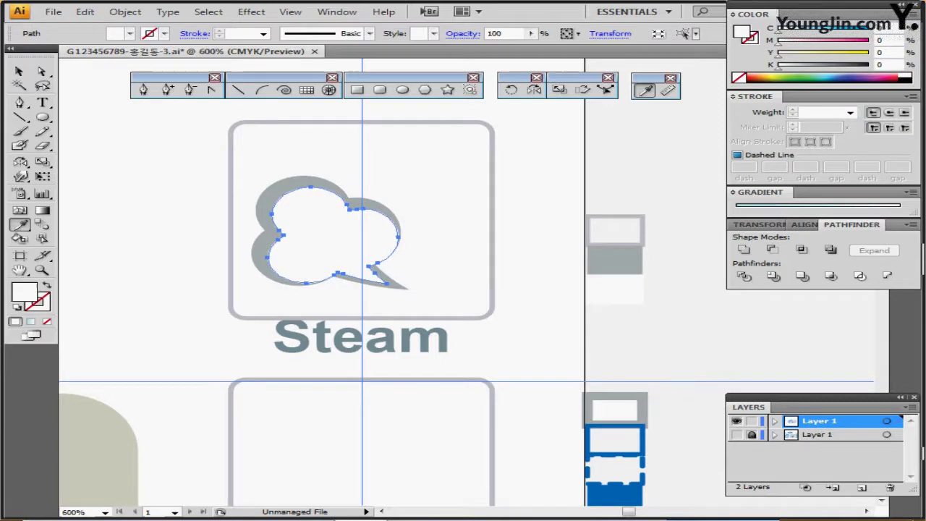
ctrl+shift+click(295, 181)
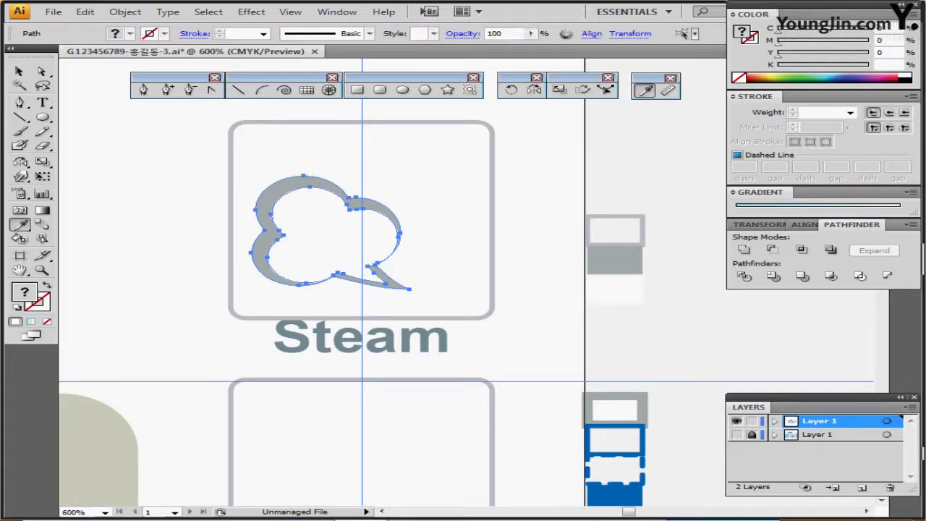
double_click(558, 90)
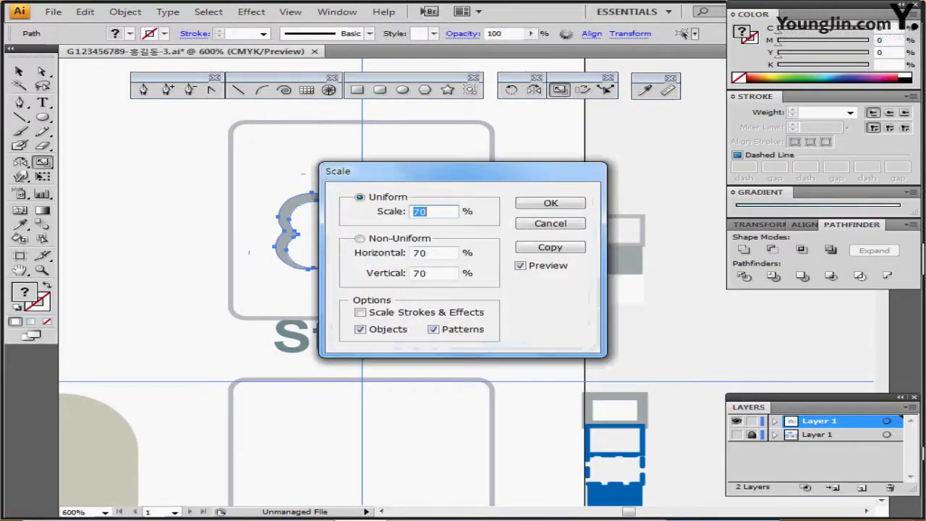
text(60)
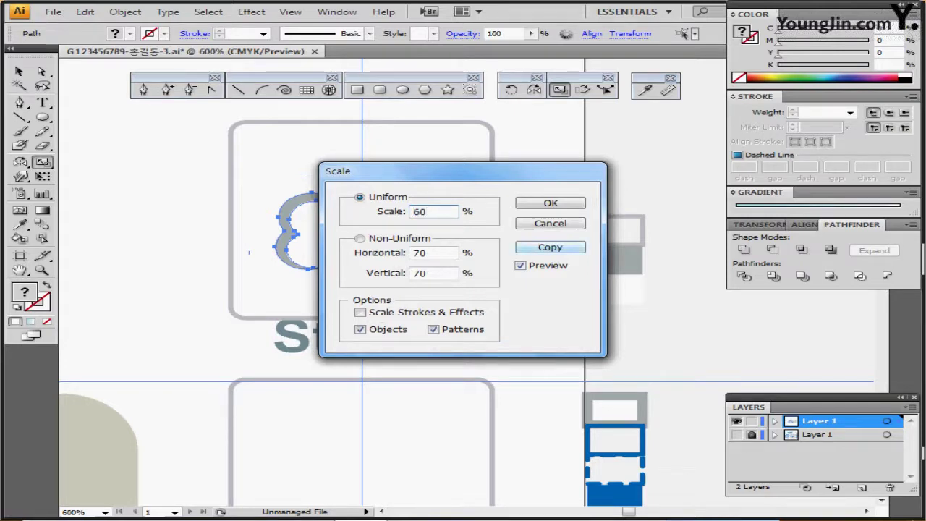
click(550, 247)
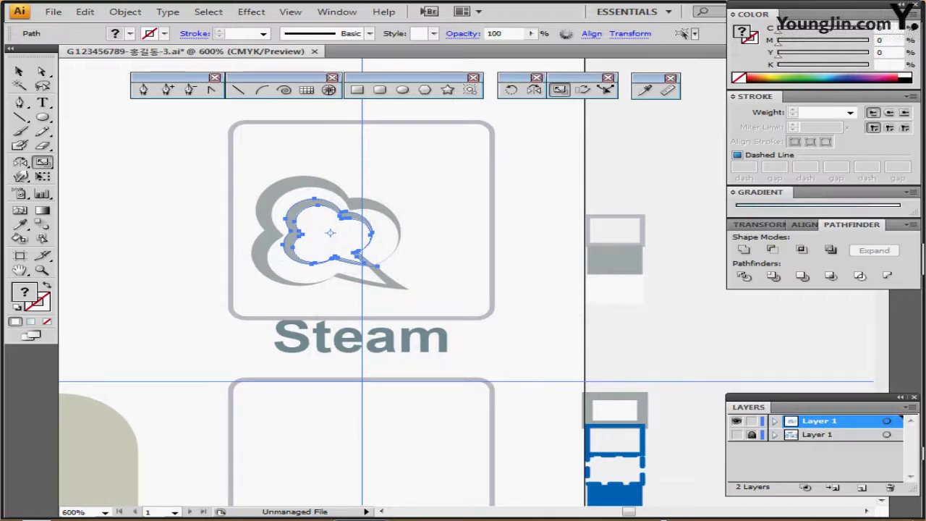
Reflect the small cloud copy across the vertical axis, move it to the upper right of the Steam frame, and save the file.
double_click(534, 89)
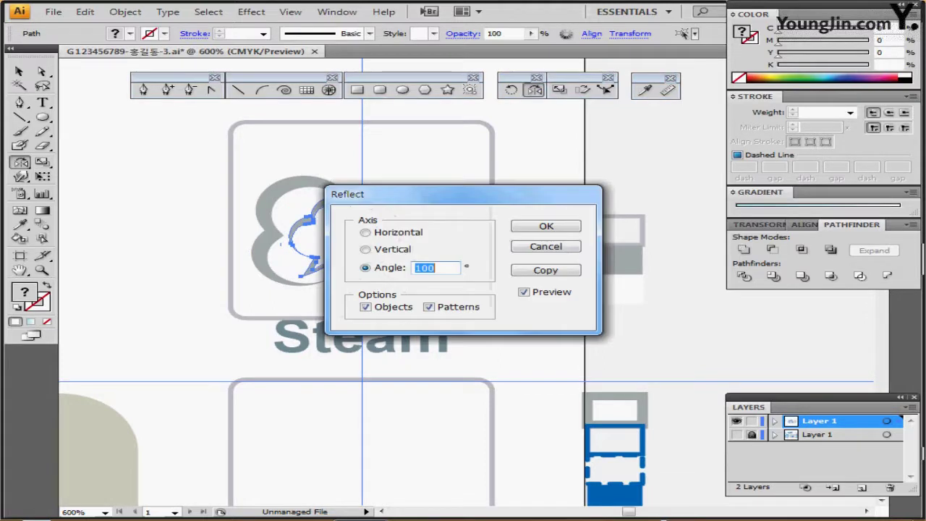
click(365, 249)
key(Return)
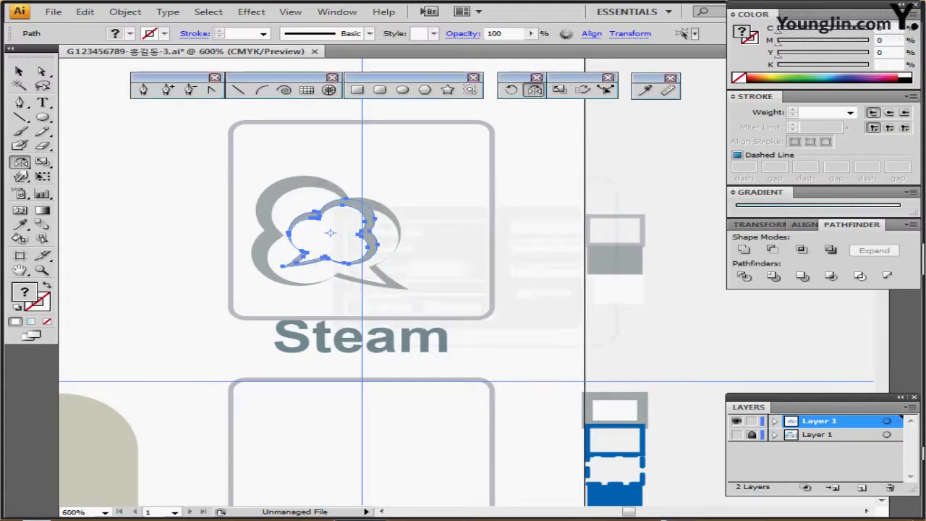
drag(353, 235, 451, 167)
key(ctrl+s)
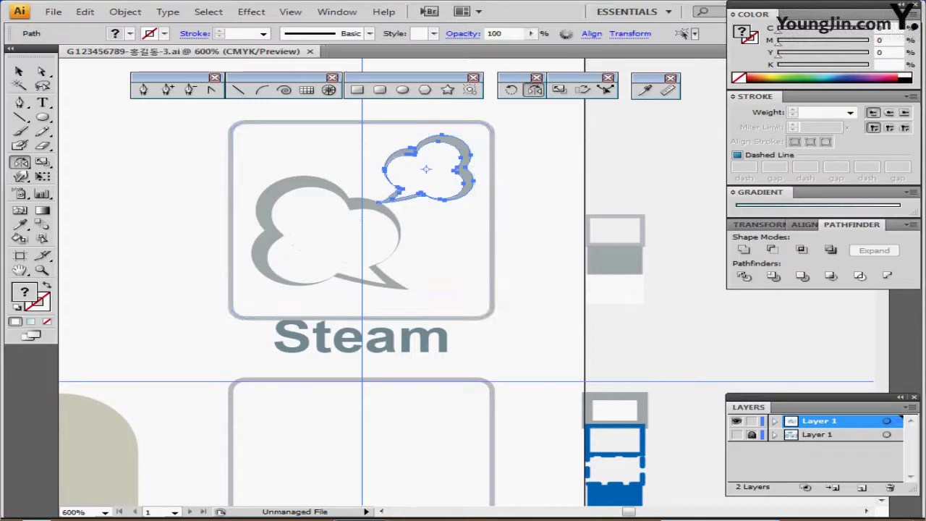
Draw a wide rectangle and a narrower, taller one overlapping its lower edge in the Dry frame, using the grey-outlined swatch's white fill and 2 pt stroke.
drag(434, 362, 437, 142)
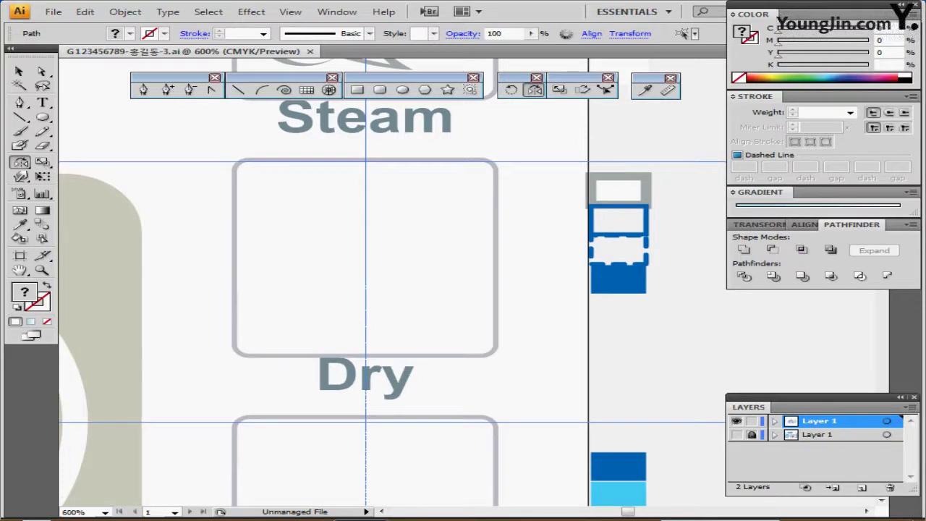
scroll(355, 290, right, 2)
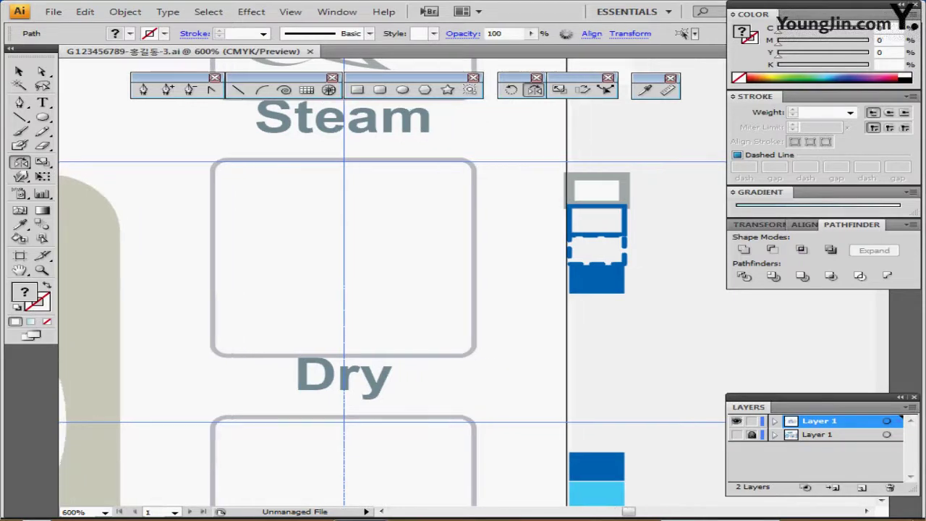
drag(571, 151, 602, 184)
key(ctrl+shift+a)
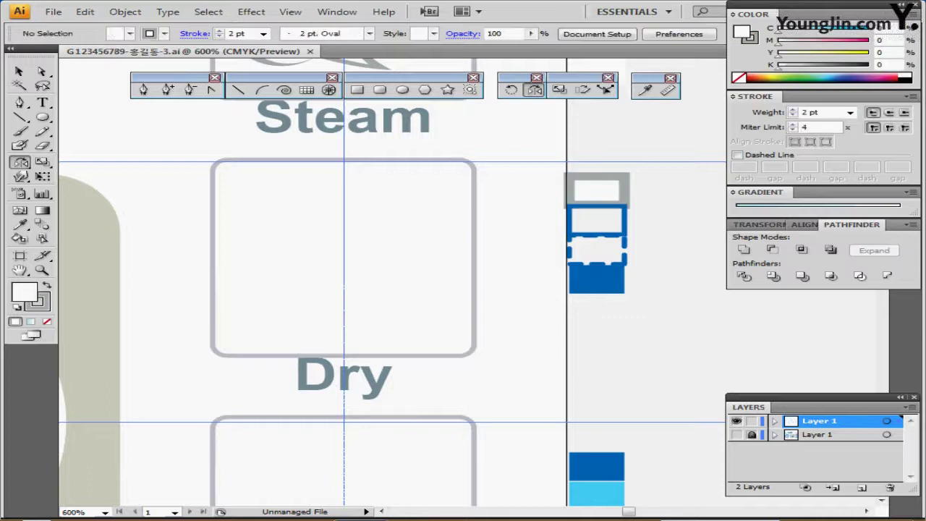
key(m)
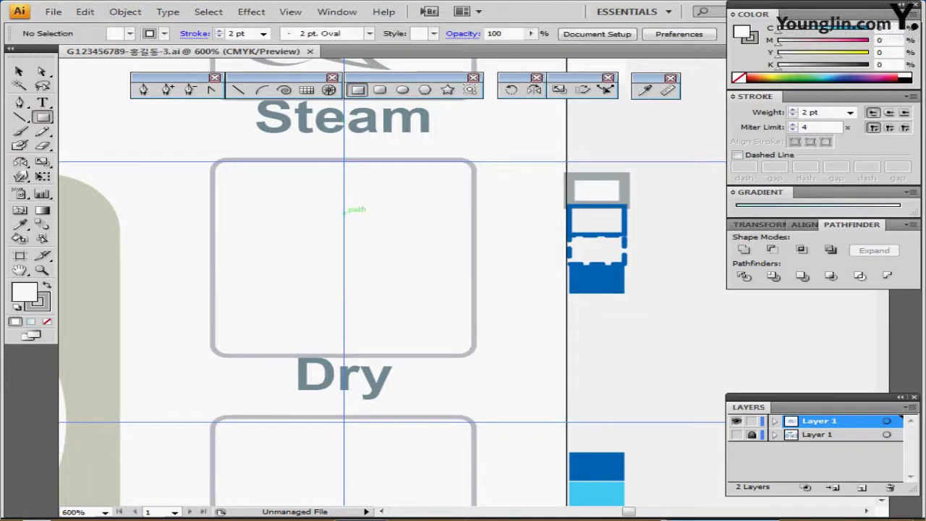
drag(344, 215, 427, 235)
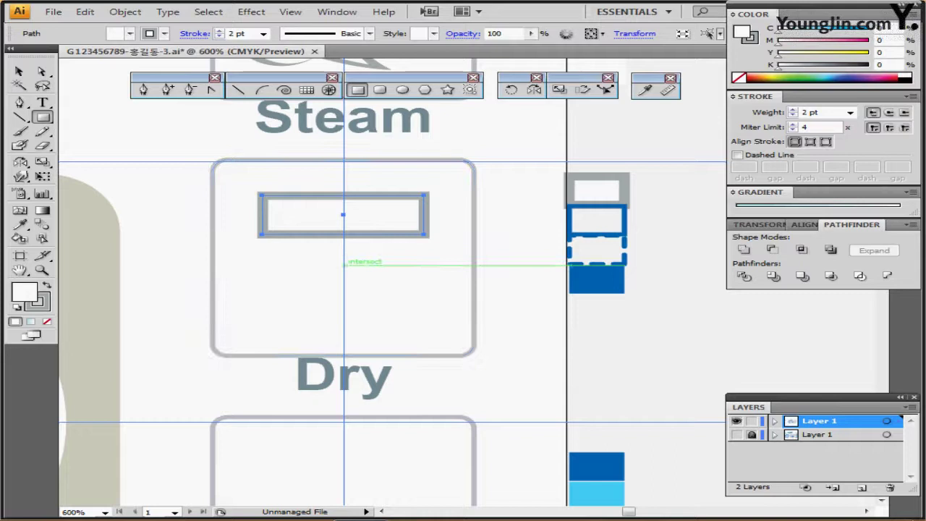
mouse_move(293, 220)
mouse_down()
mouse_move(330, 300)
mouse_move(406, 309)
mouse_move(391, 279)
mouse_move(399, 282)
mouse_up()
Fit the rectangles to the shirt sketch in outline view by lowering the body slightly and shortening the sleeve bar, and hide the sketch in preview.
ctrl+click(423, 232)
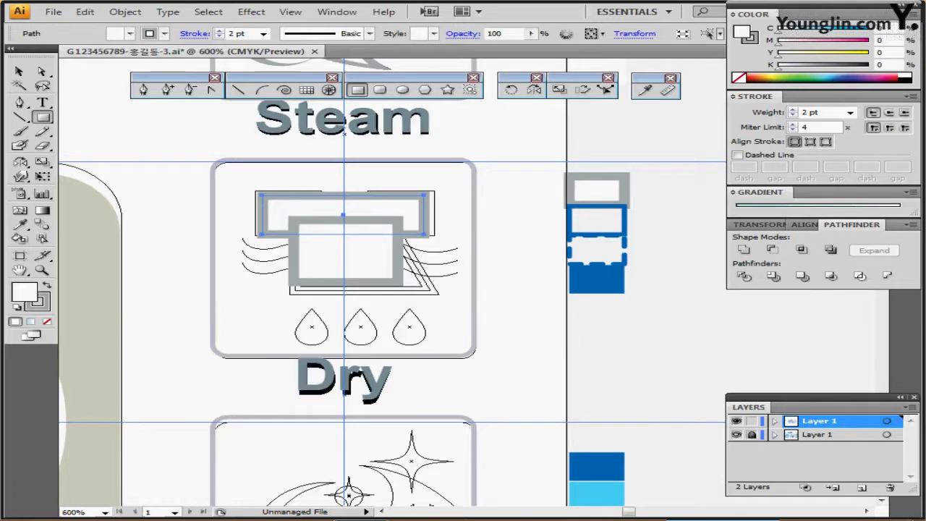
key(ctrl+y)
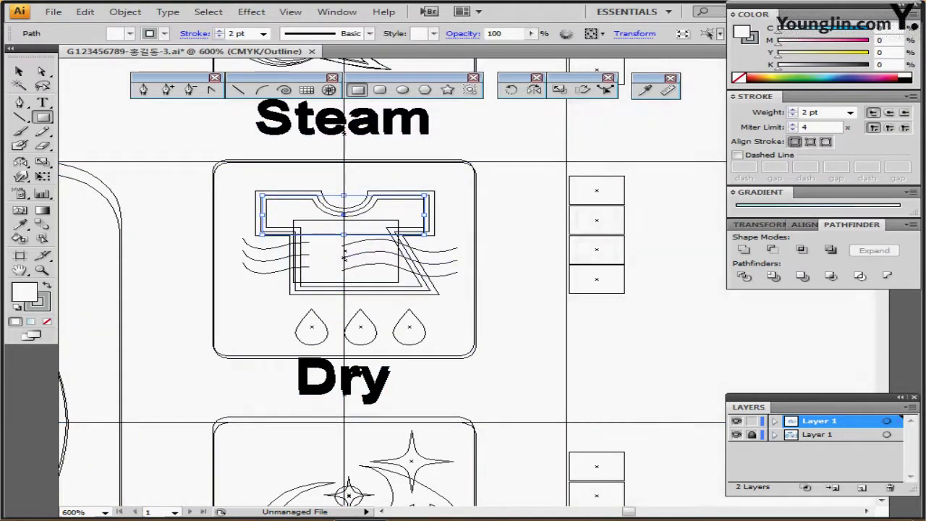
click(344, 255)
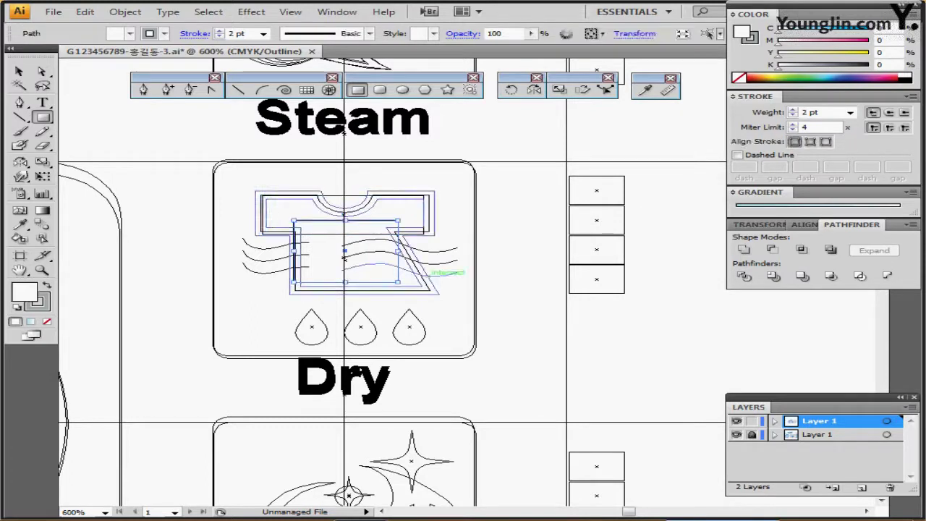
key(Up)
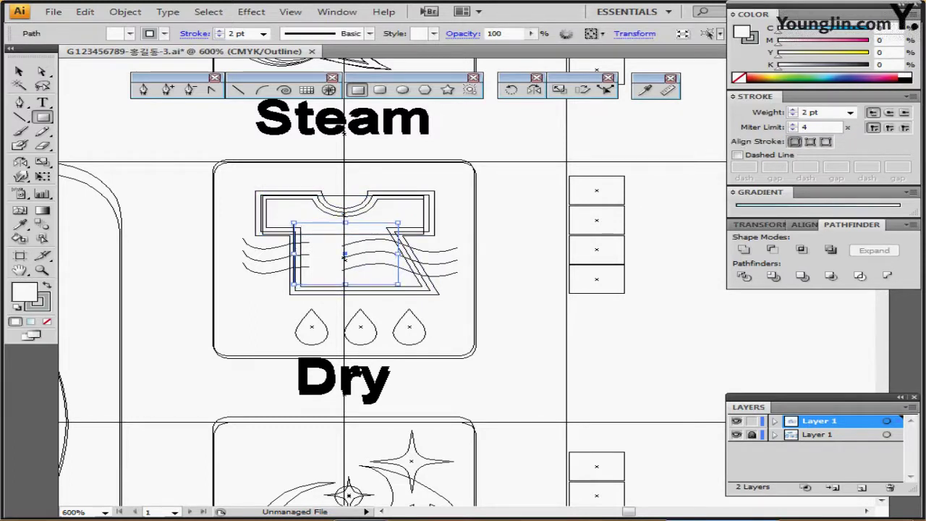
click(431, 225)
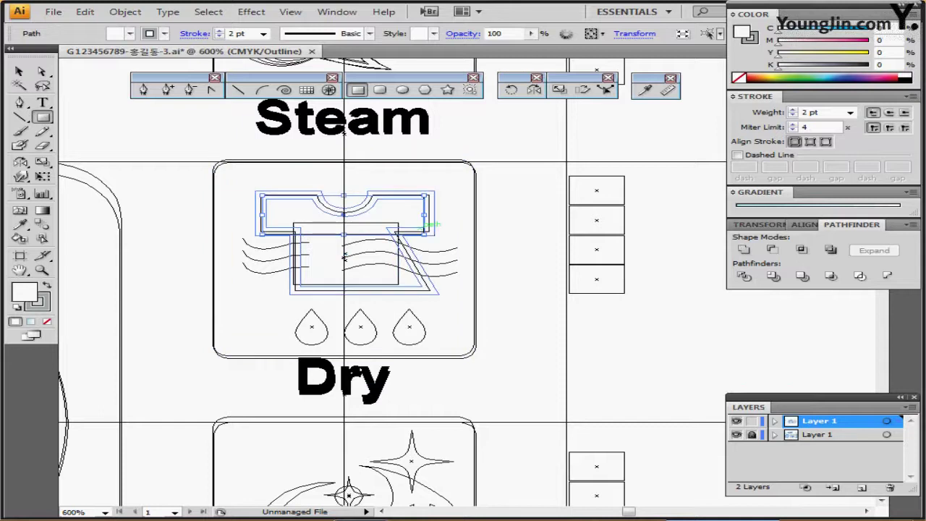
drag(343, 234, 345, 232)
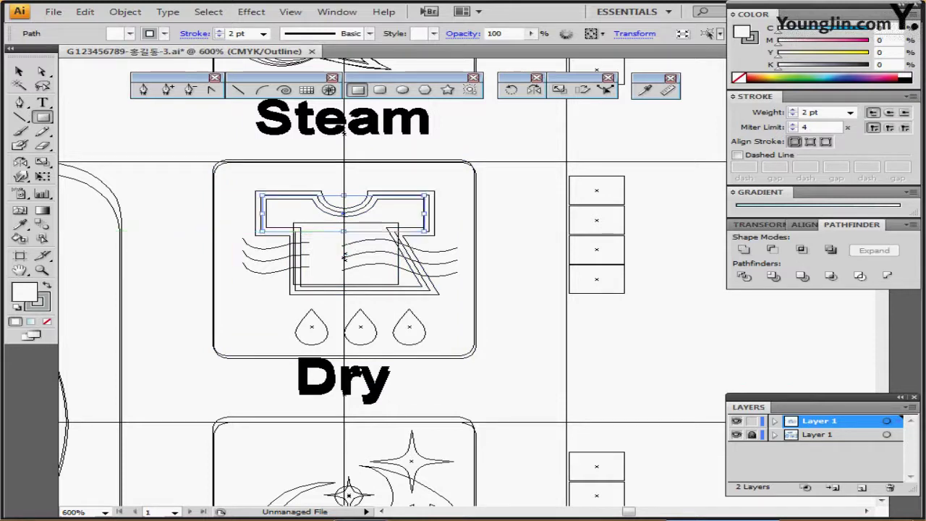
click(736, 435)
key(ctrl+y)
key(ctrl+shift+a)
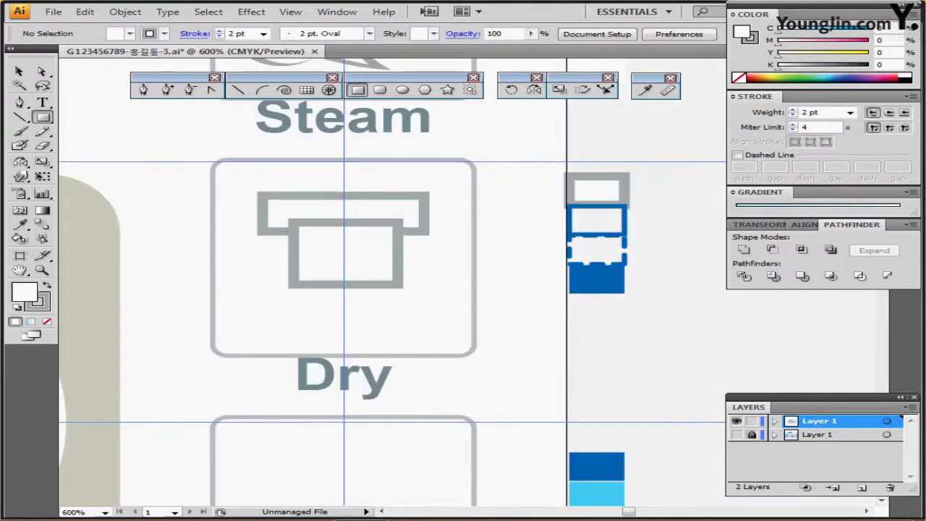
Align the horizontal centres of the two Dry rectangles and unite them into one T-shaped shirt outline.
key(ctrl+a)
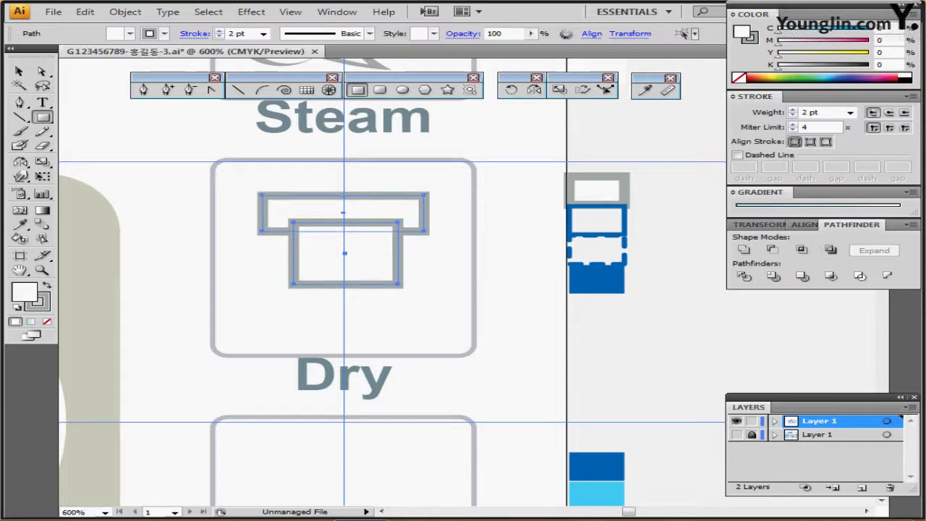
click(803, 225)
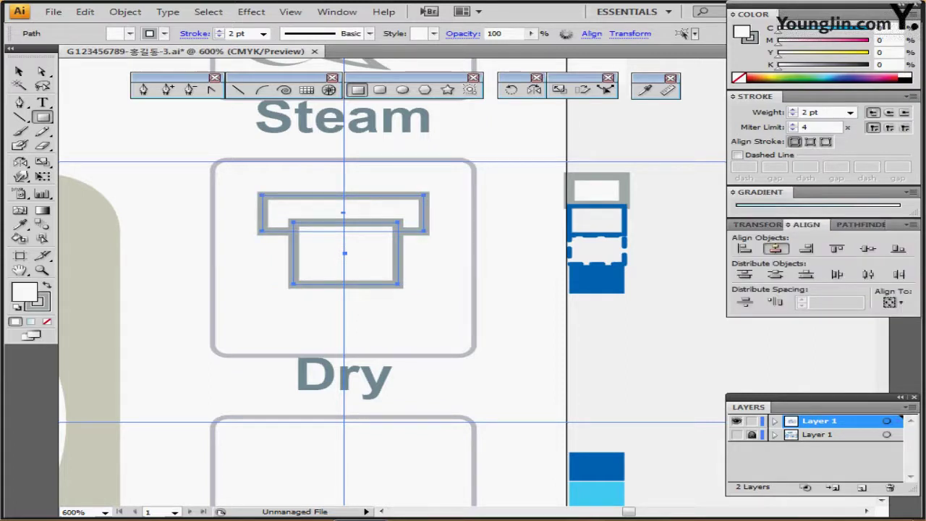
click(776, 249)
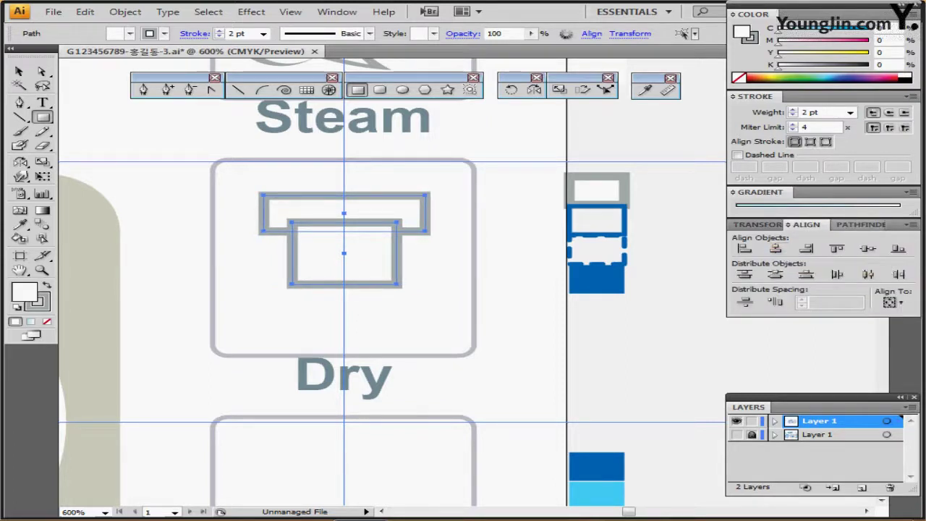
click(851, 224)
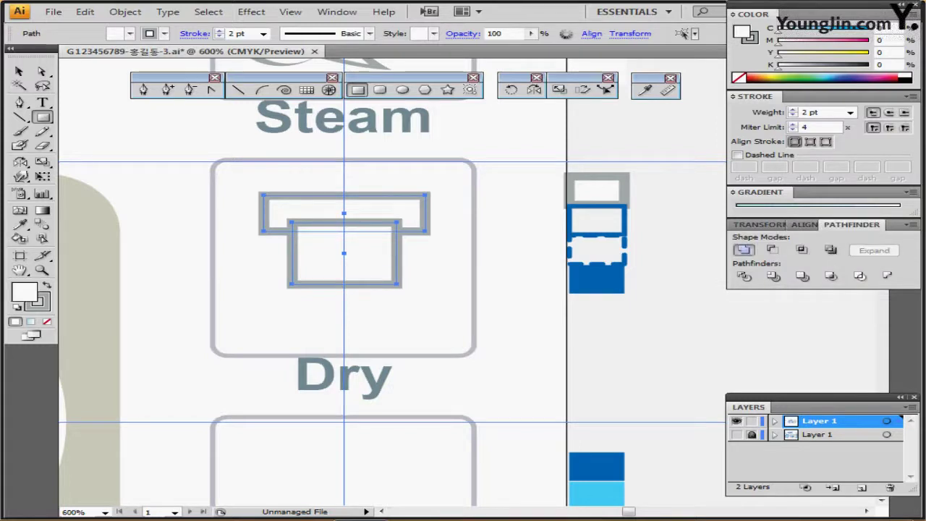
click(744, 250)
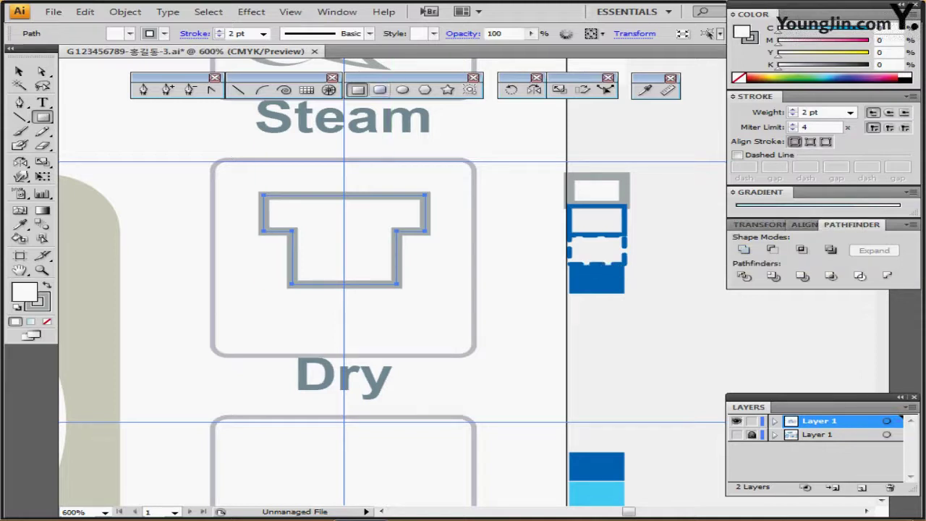
Draw an ellipse centred on the shirt's upper edge and subtract it from the shirt to cut a curved neckline.
click(403, 89)
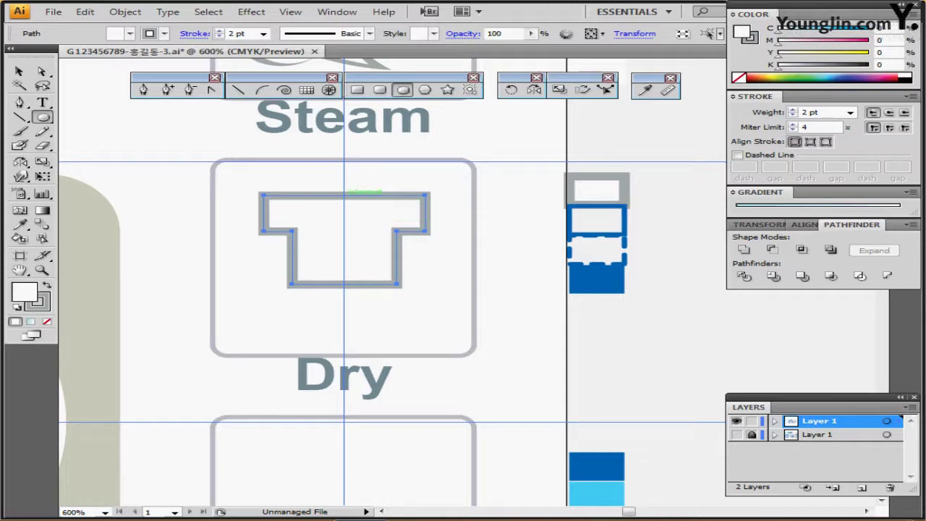
drag(344, 194, 381, 207)
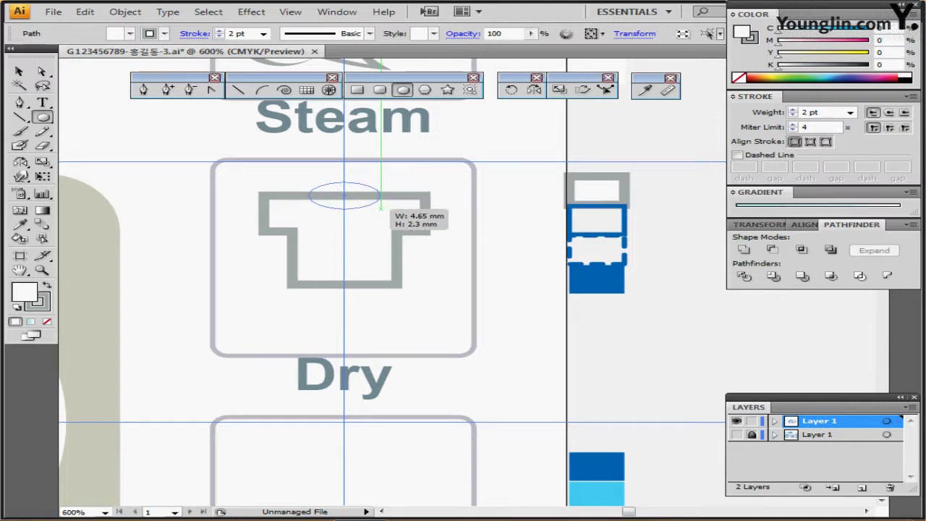
drag(380, 207, 373, 208)
drag(374, 211, 376, 214)
key(ctrl+a)
key(ctrl+shift+b)
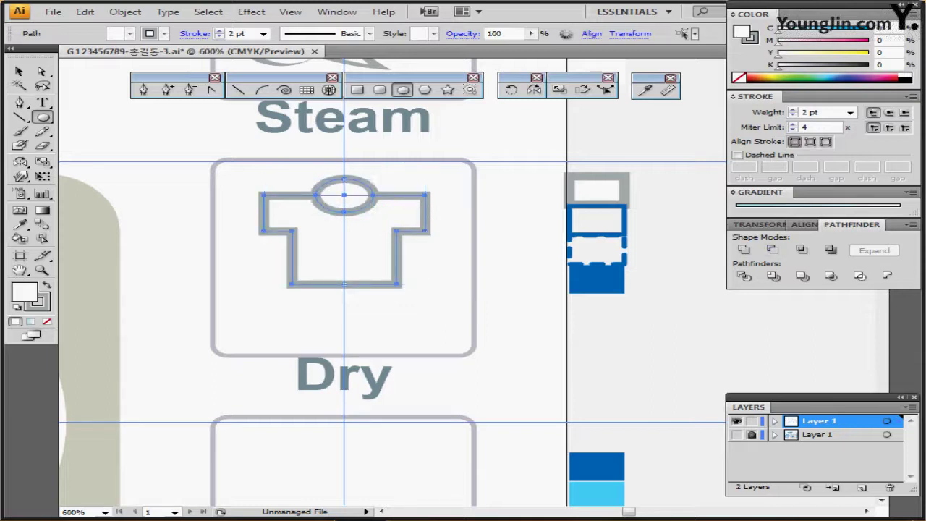
click(773, 249)
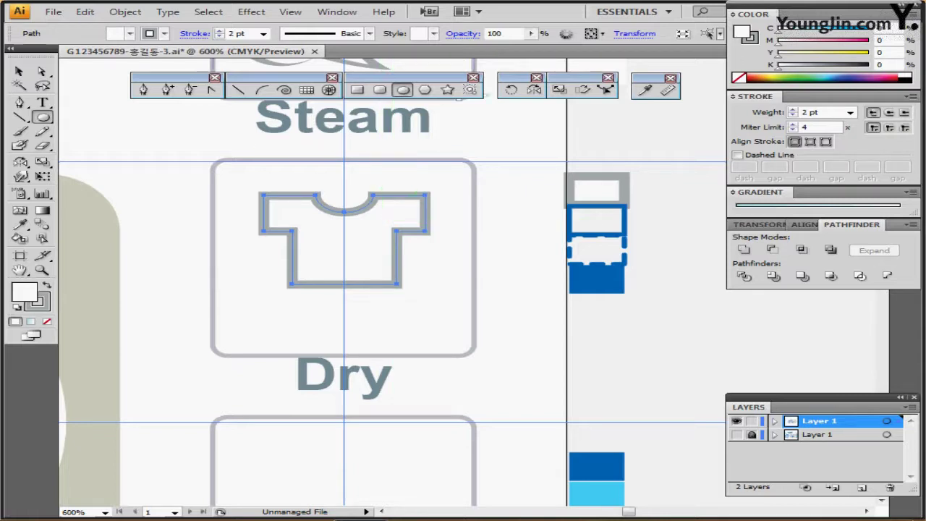
Move the shirt's lower-right corner point horizontally outward to about the sleeve's outer edge, flaring that side of the body.
key(a)
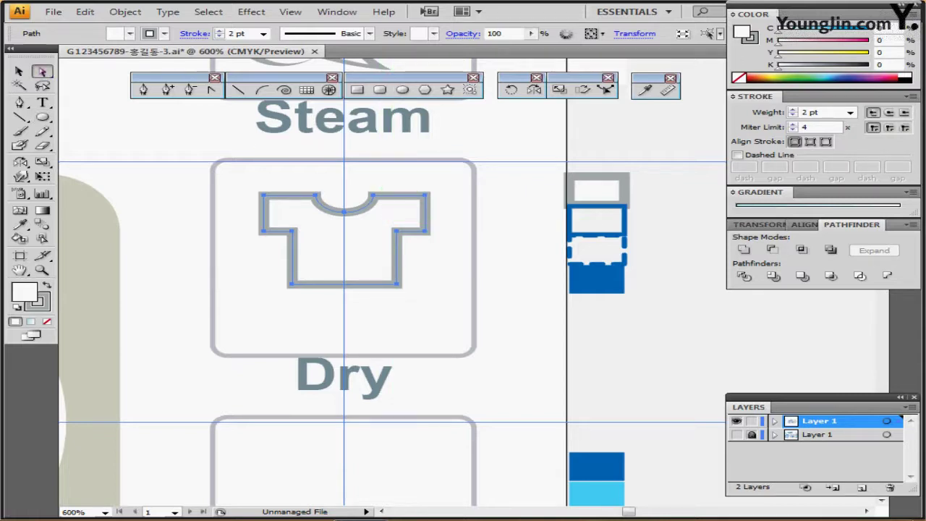
key(ctrl+shift+a)
click(397, 284)
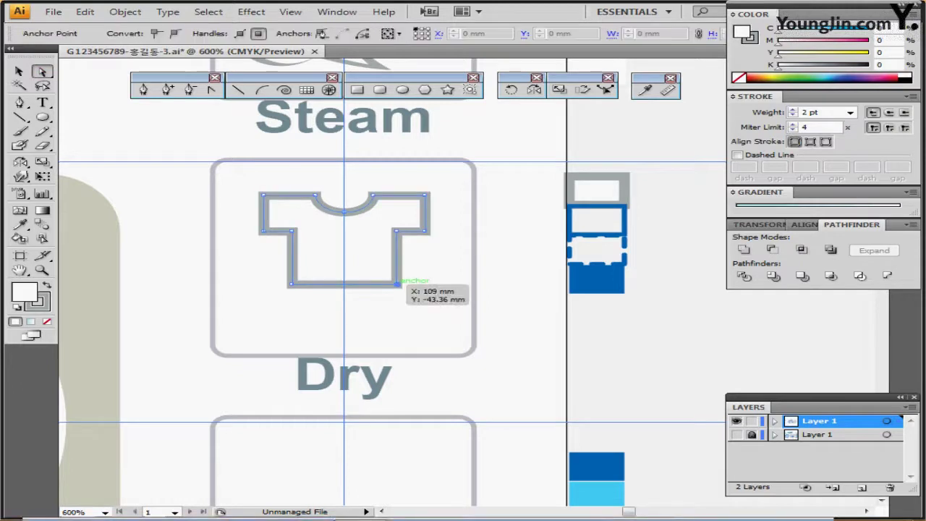
drag(396, 284, 427, 283)
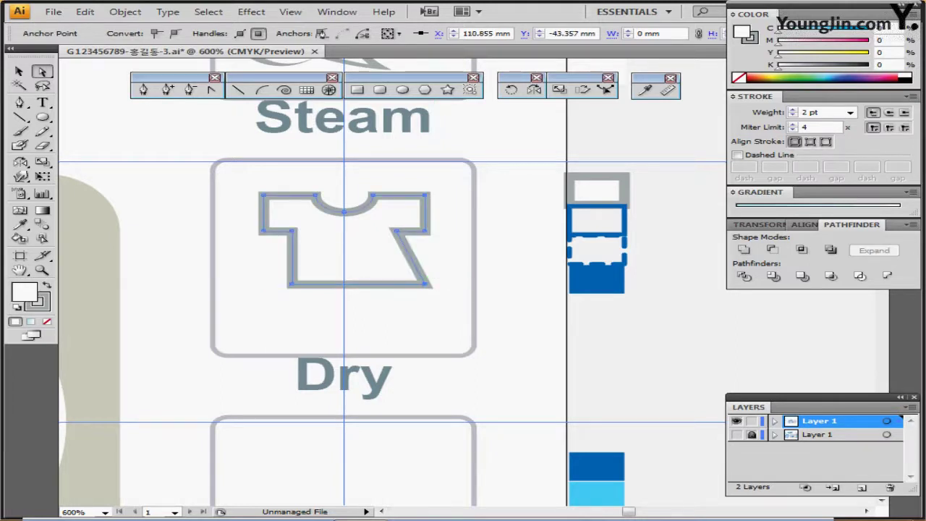
Convert the whole shirt's stroke to outlines and deselect it.
click(369, 252)
click(125, 11)
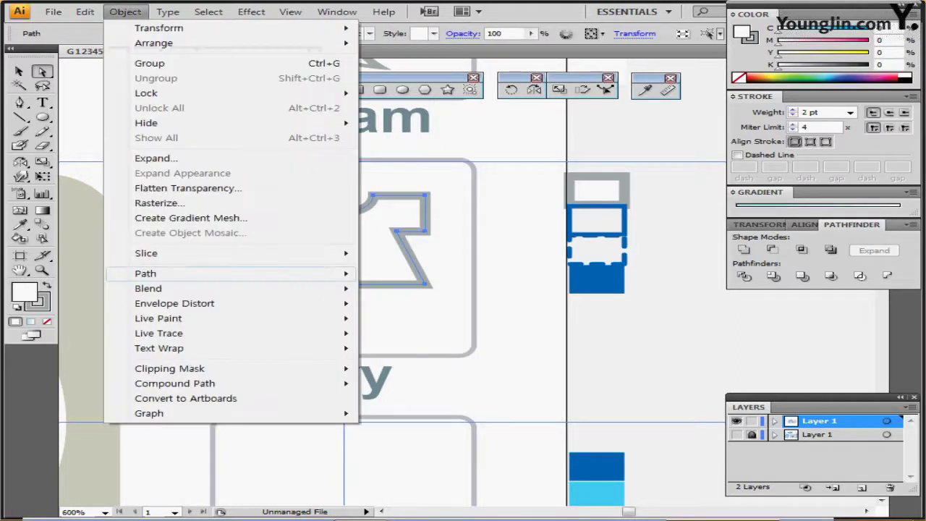
mouse_move(181, 273)
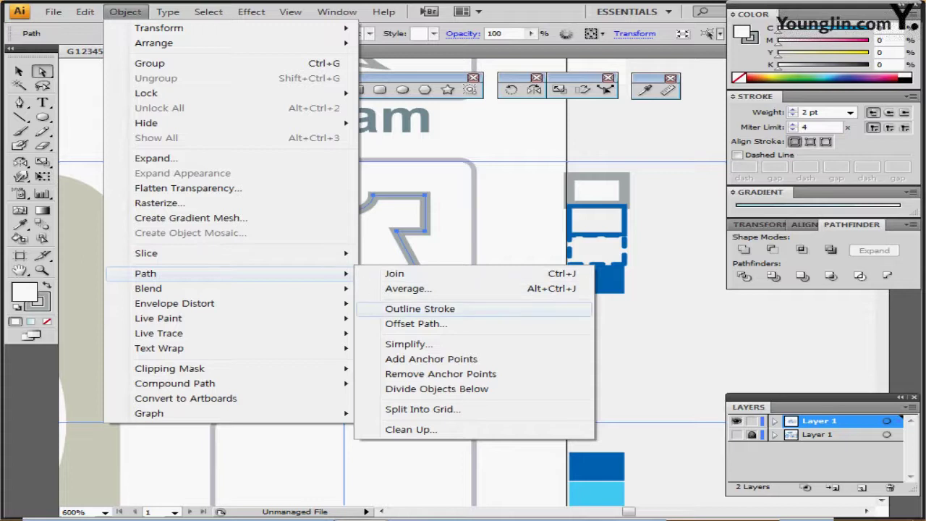
click(419, 308)
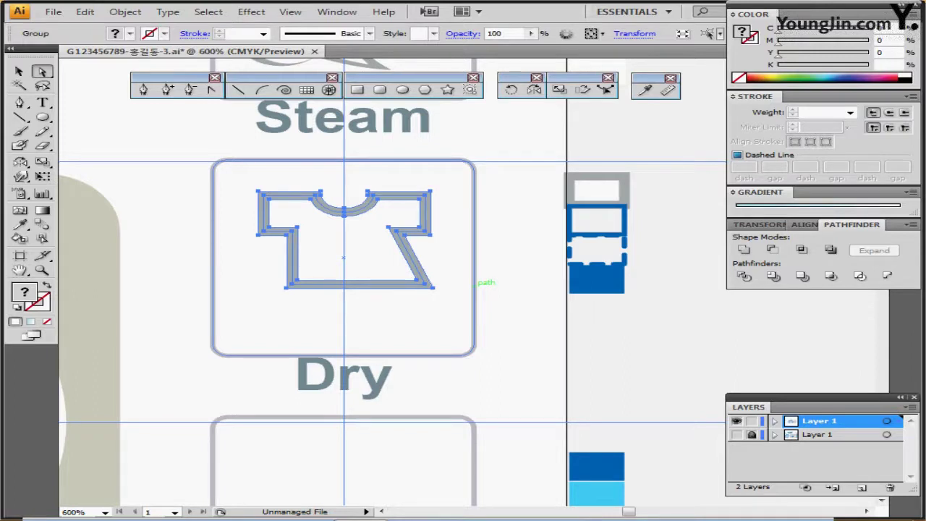
drag(474, 282, 460, 256)
key(ctrl+shift+a)
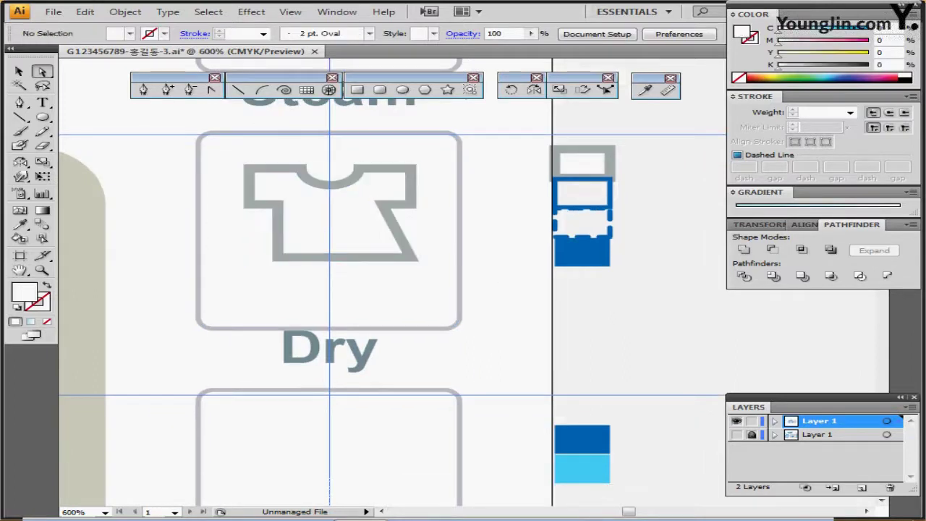
Pick up the solid blue-outlined swatch's 1 pt stroke and no fill for the Pen tool, leaving nothing selected.
click(582, 180)
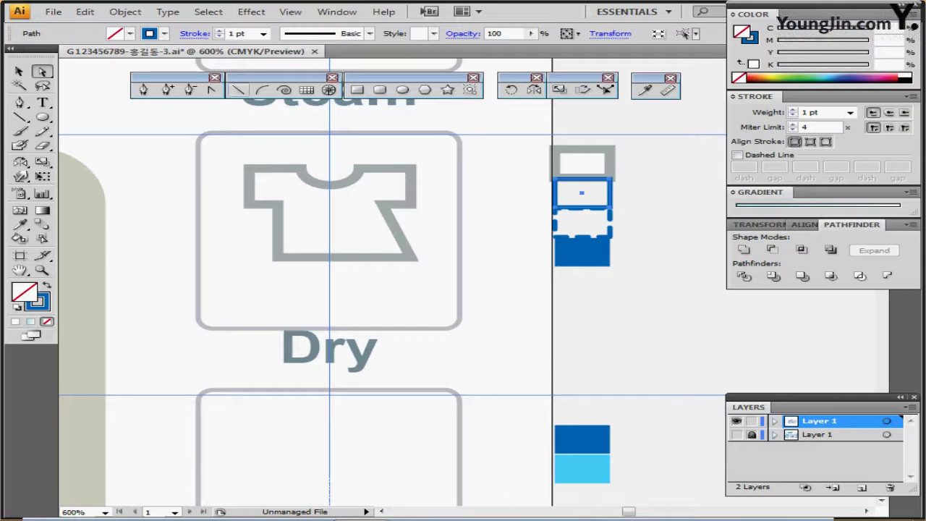
click(143, 90)
key(ctrl+shift+a)
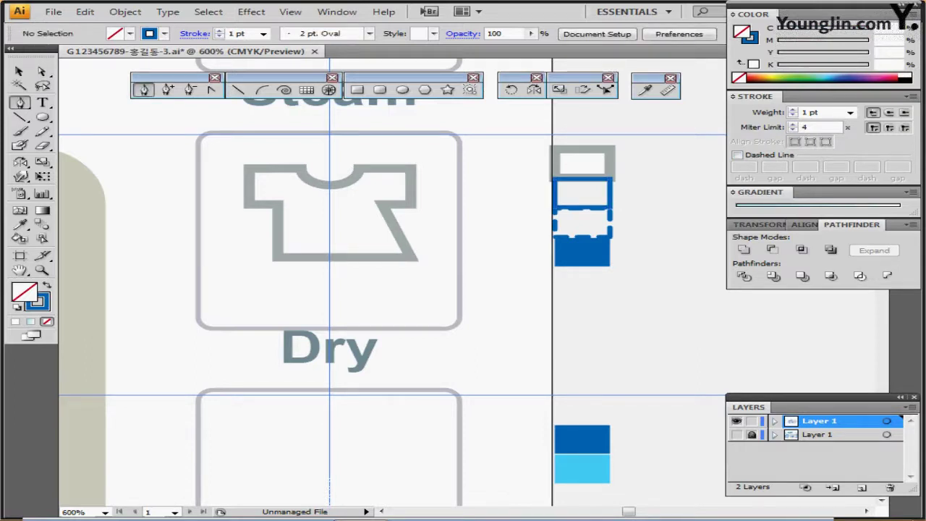
click(239, 212)
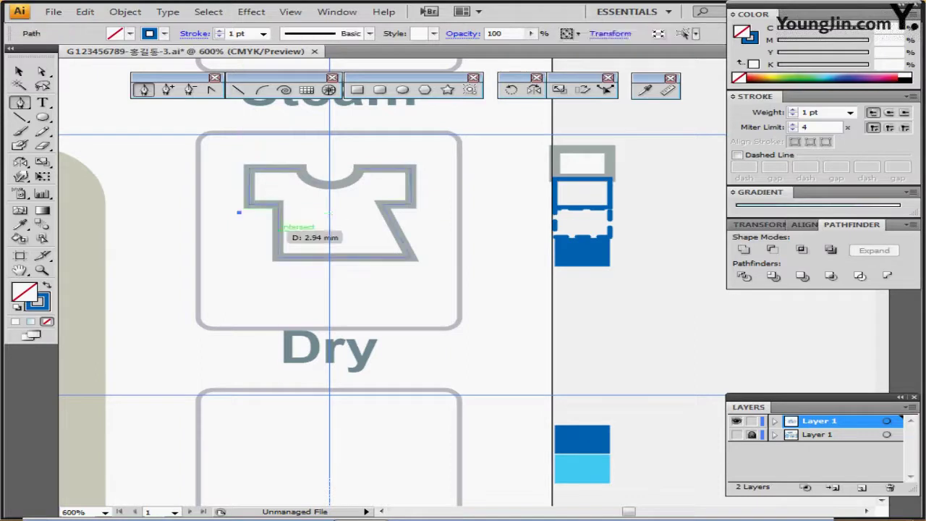
drag(277, 218, 304, 211)
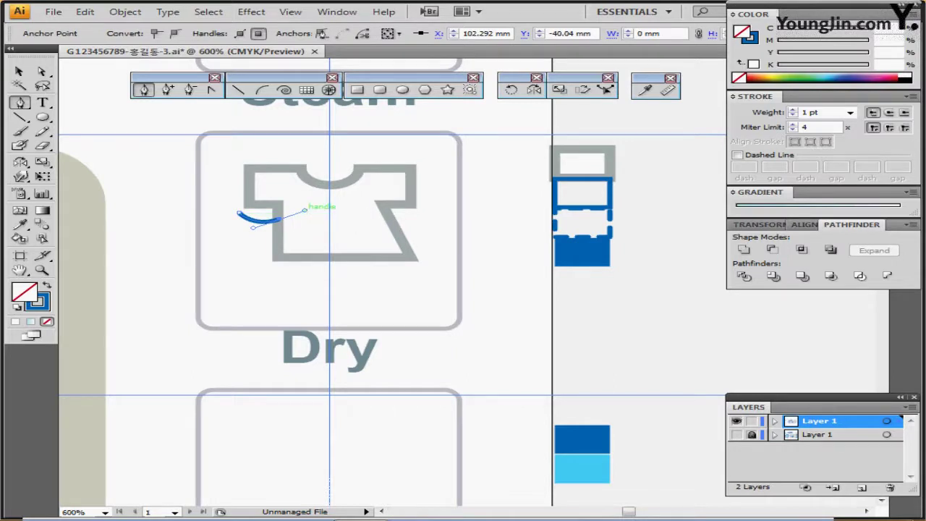
key(ctrl+z)
key(ctrl+z)
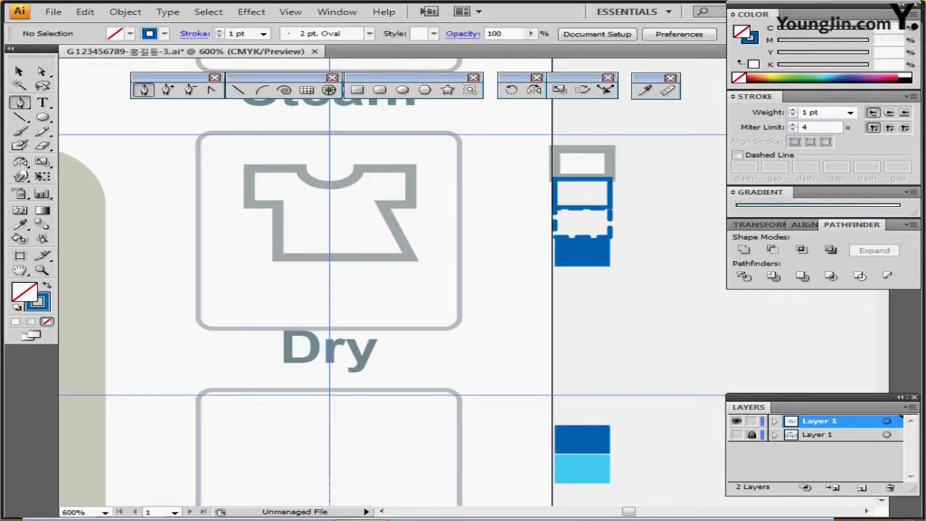
Draw a short solid blue wave crossing the left side of the shirt body, and deselect it.
click(224, 214)
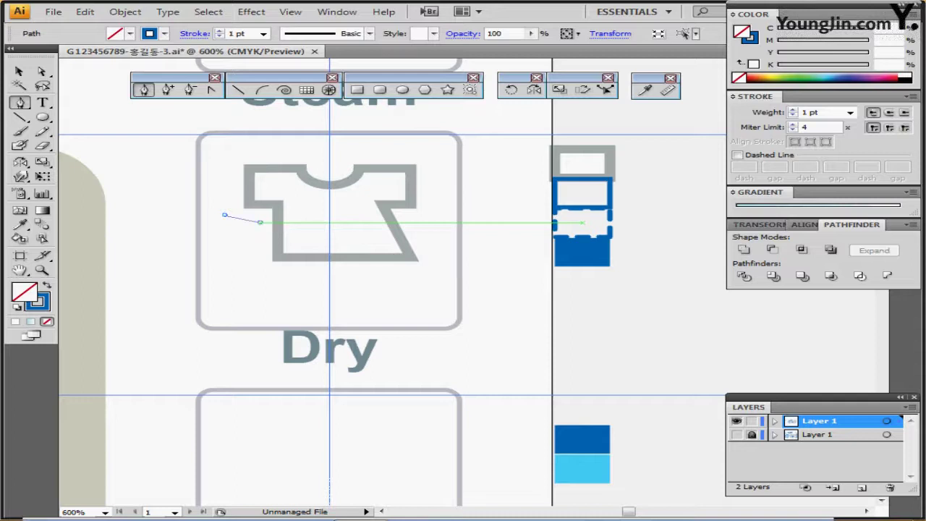
drag(260, 221, 297, 212)
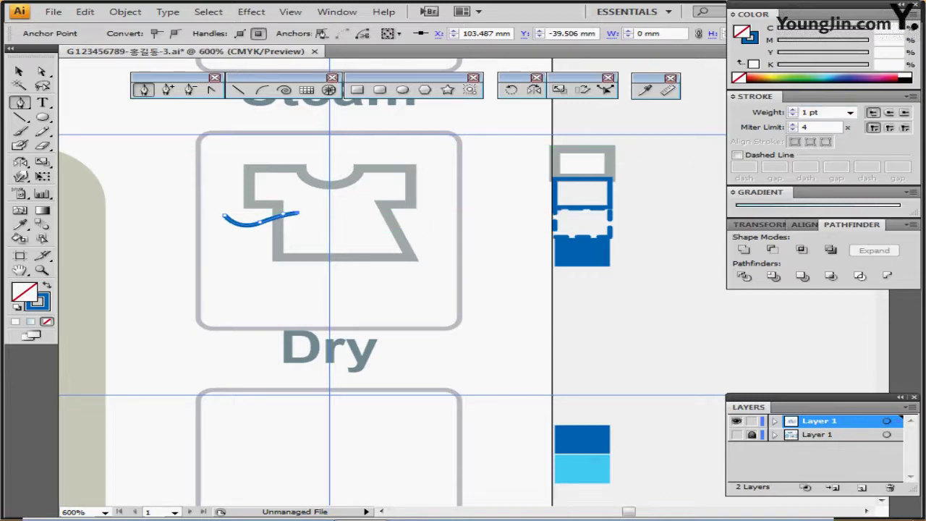
ctrl+click(352, 209)
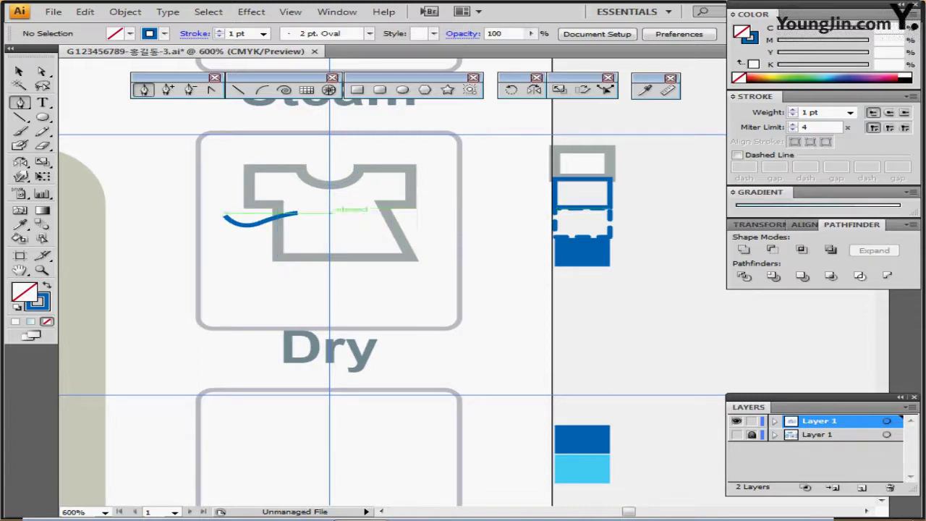
Draw a longer blue wave from the shirt's centre past its right side and adjust its curve handle to arch the start upward.
mouse_move(330, 209)
mouse_down()
mouse_move(427, 219)
mouse_move(406, 218)
mouse_move(441, 237)
mouse_up()
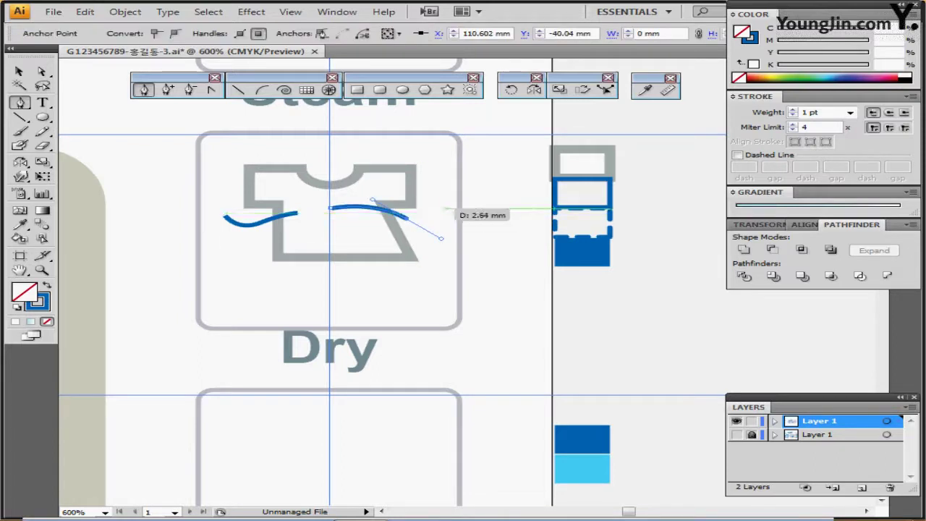
click(444, 209)
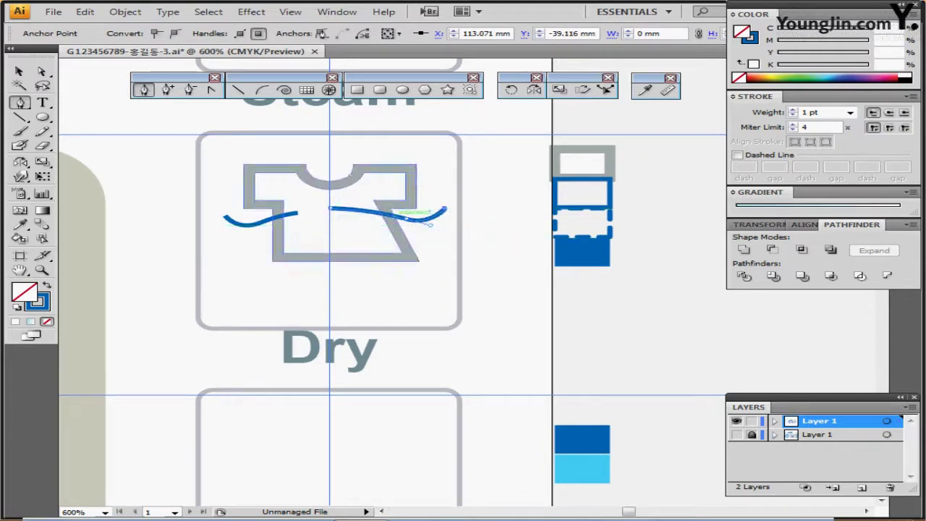
ctrl+click(389, 214)
drag(366, 209, 356, 205)
ctrl+click(445, 209)
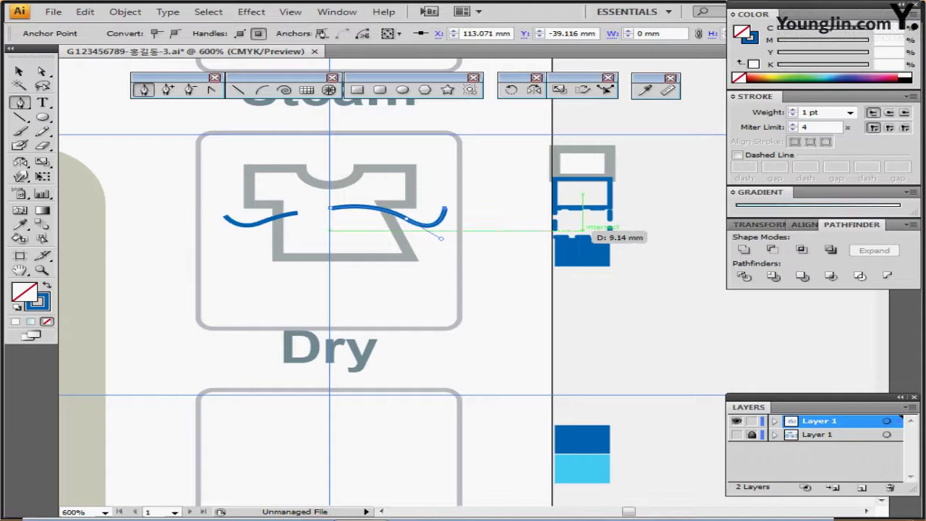
Apply the dashed blue swatch's 1 pt stroke with 2 pt dashes to the longer wave.
key(i)
click(609, 224)
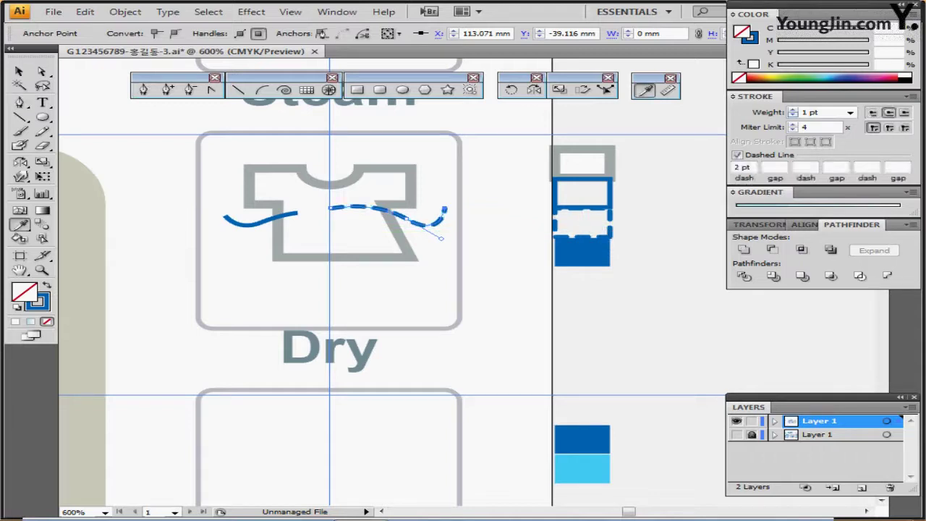
double_click(810, 112)
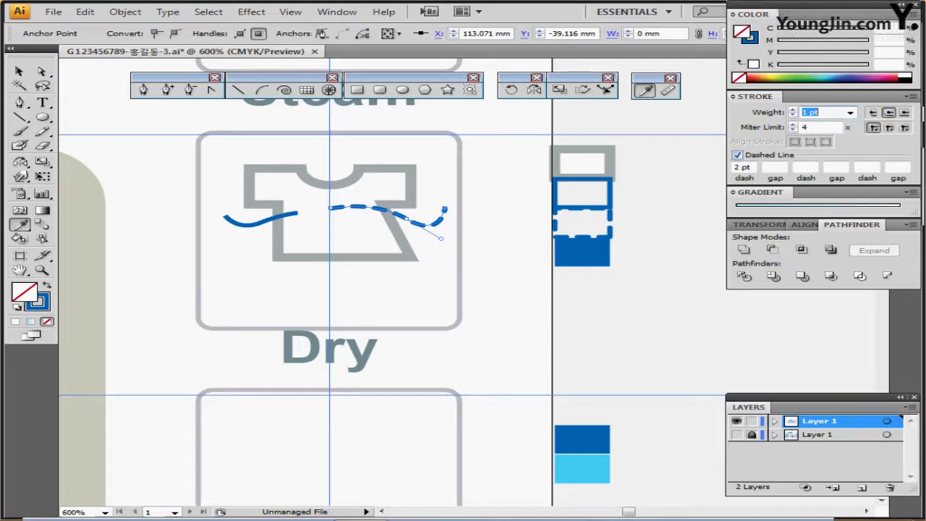
Copy the solid and dashed waves together straight down and repeat the copy once, making three evenly spaced rows.
click(20, 71)
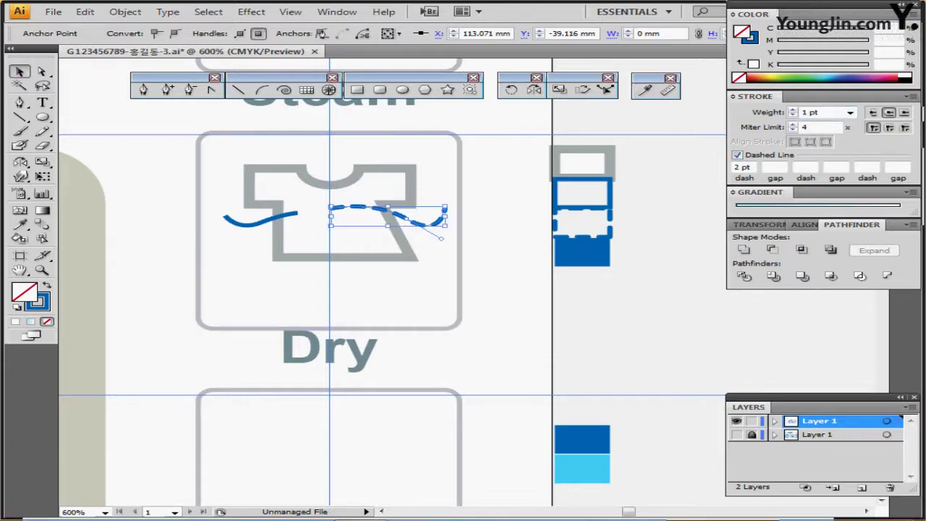
shift+click(251, 225)
click(425, 225)
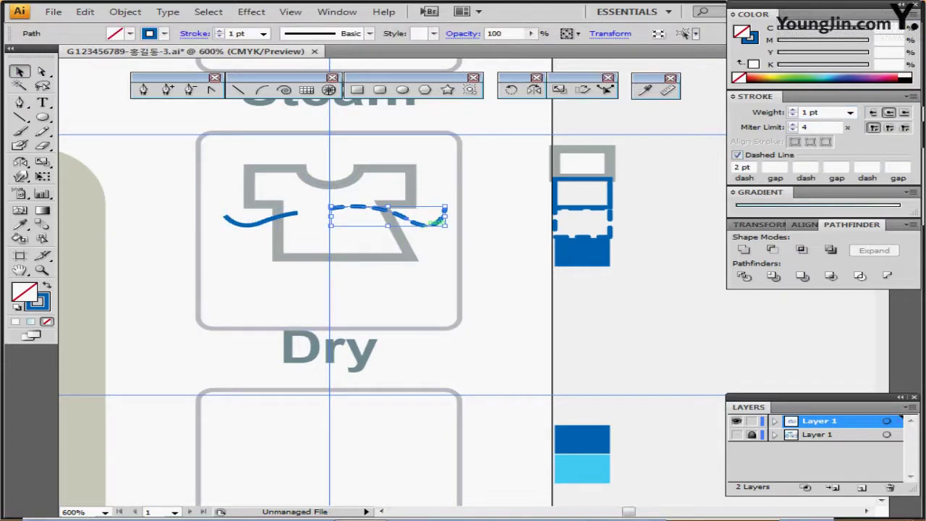
shift+click(253, 220)
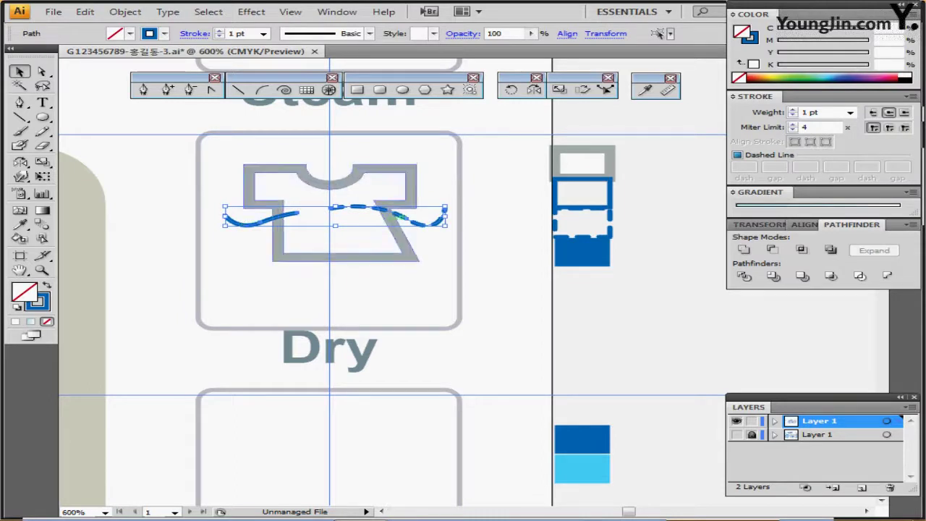
key(ctrl+shift+b)
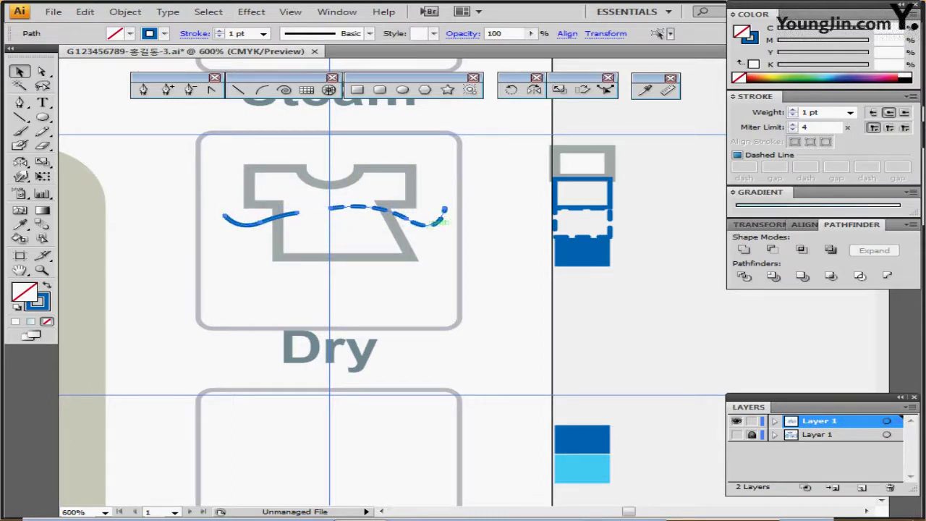
drag(444, 216, 444, 226)
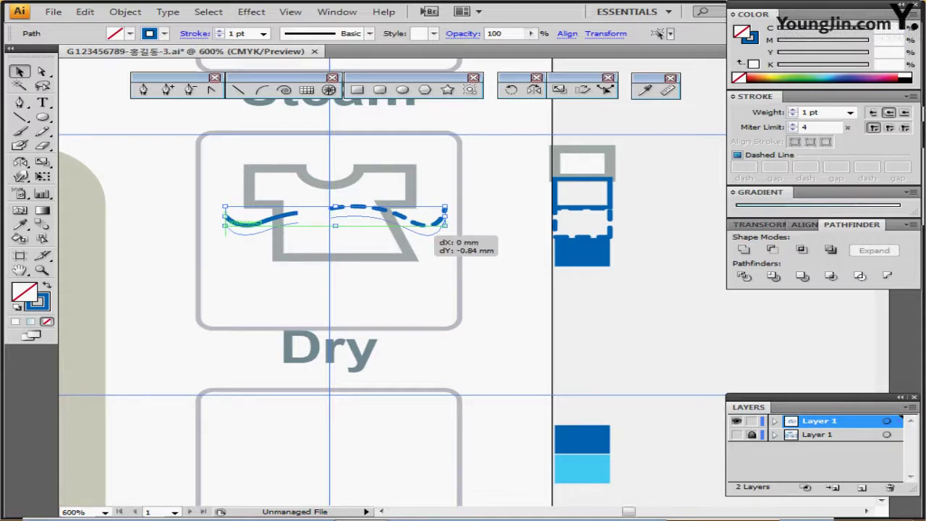
drag(444, 225, 444, 226)
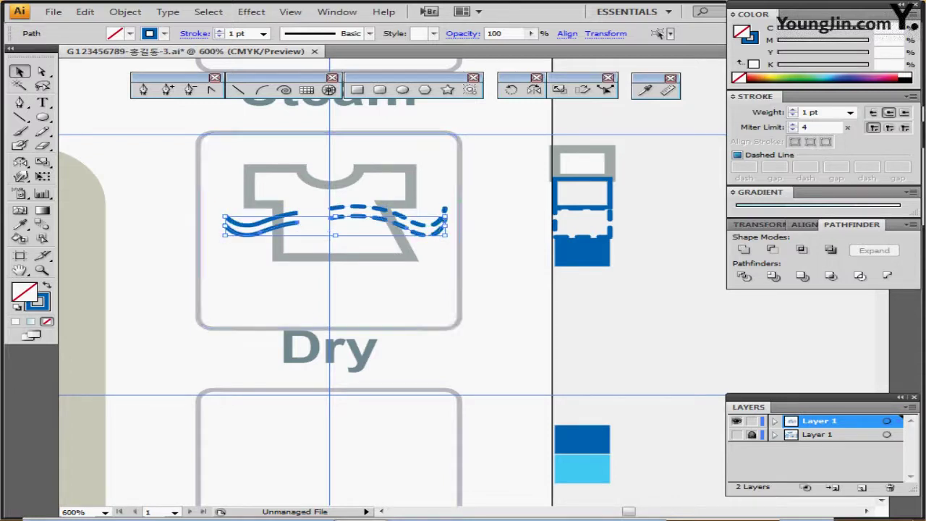
key(ctrl+d)
key(ctrl+d)
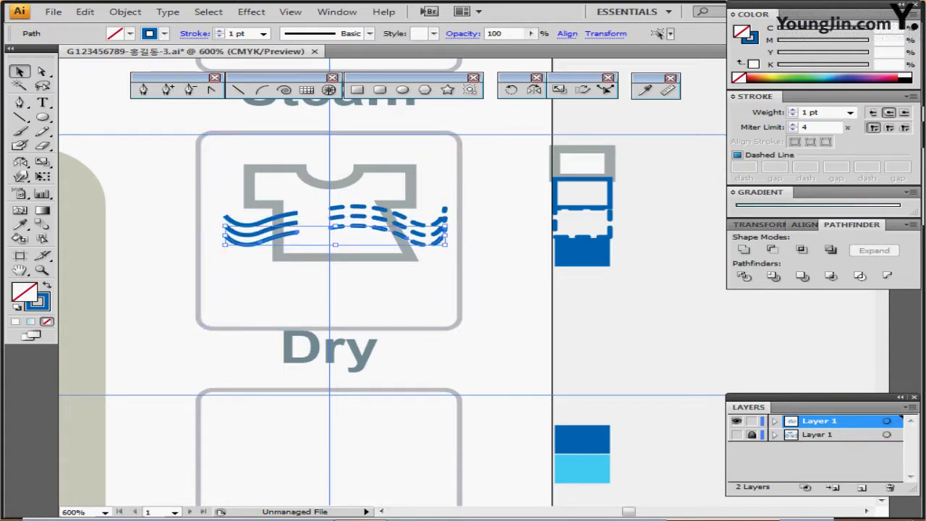
Select the three solid waves on the left and send them backward behind the shirt.
key(ctrl)
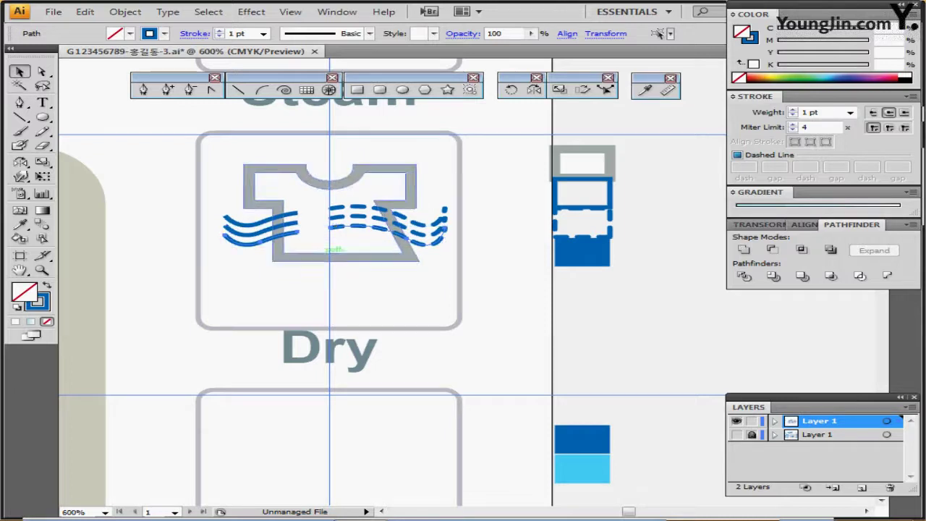
key(ctrl+shift+a)
click(225, 229)
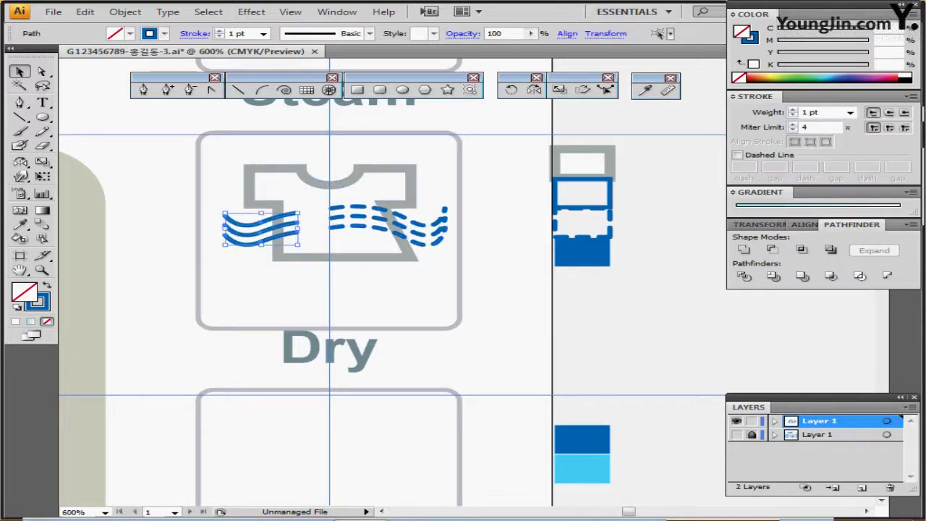
drag(286, 216, 289, 215)
key(ctrl+[)
key(ctrl+[)
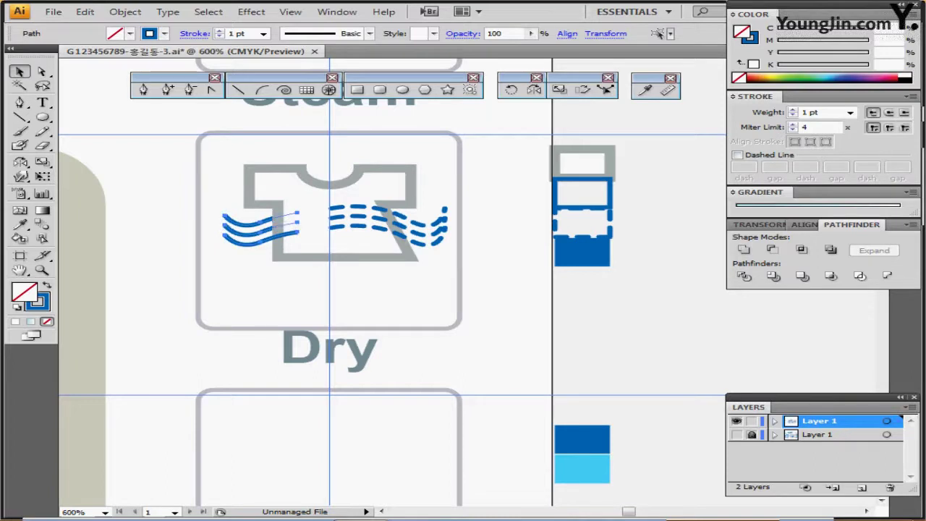
key(ctrl+shift+b)
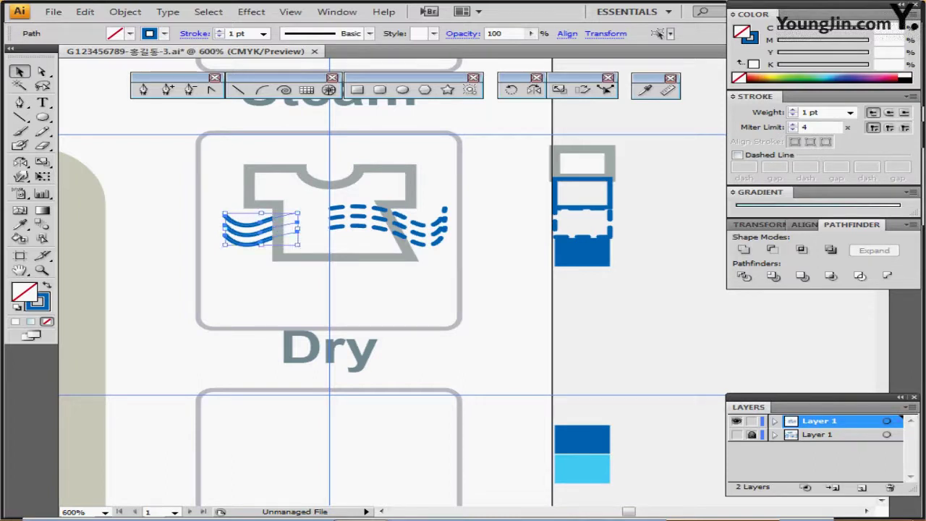
Draw a small ellipse with the solid blue swatch's fill beneath the shirt's lower-left corner in the Dry frame.
key(ctrl+shift+b)
key(ctrl+shift+a)
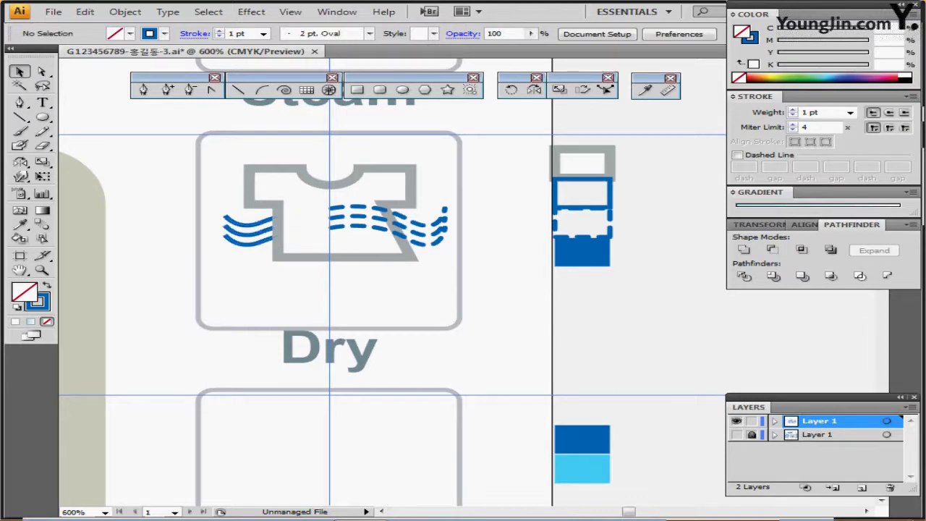
scroll(392, 279, up, 1)
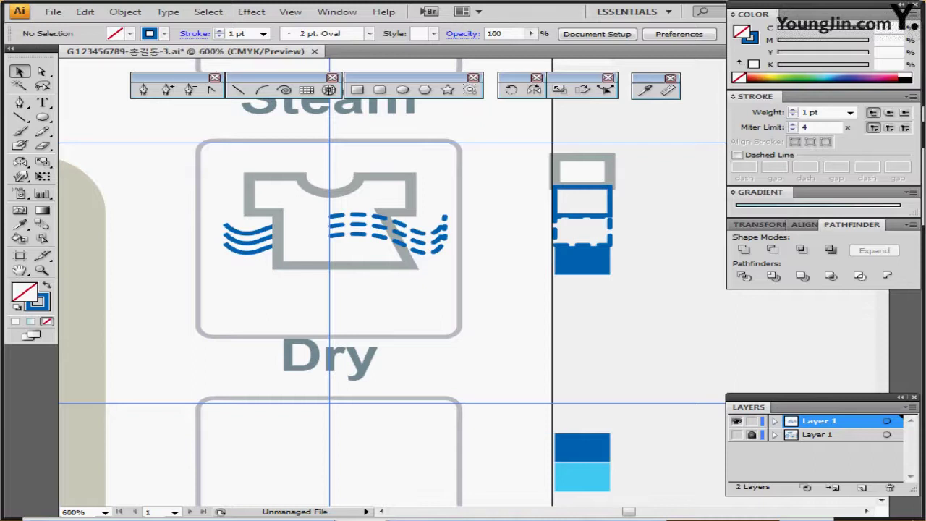
drag(349, 265, 353, 243)
scroll(333, 289, down, 3)
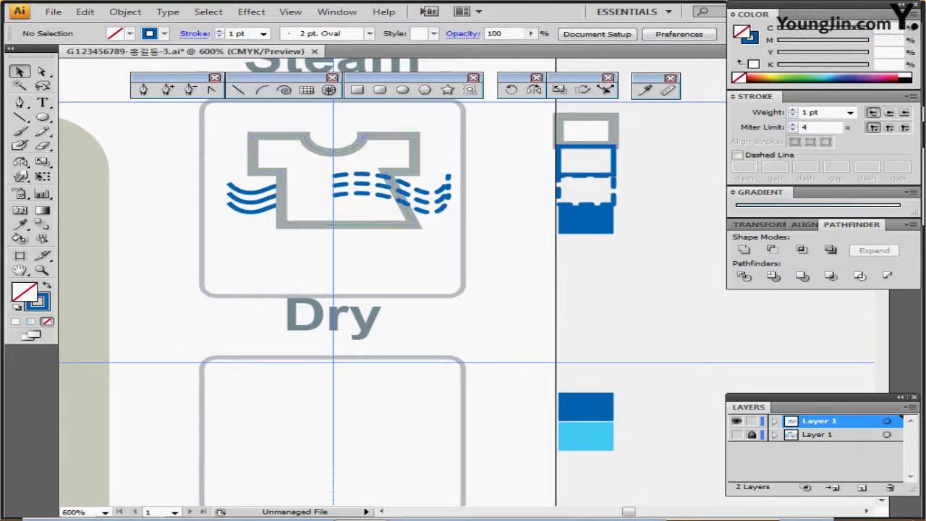
click(402, 90)
ctrl+click(579, 227)
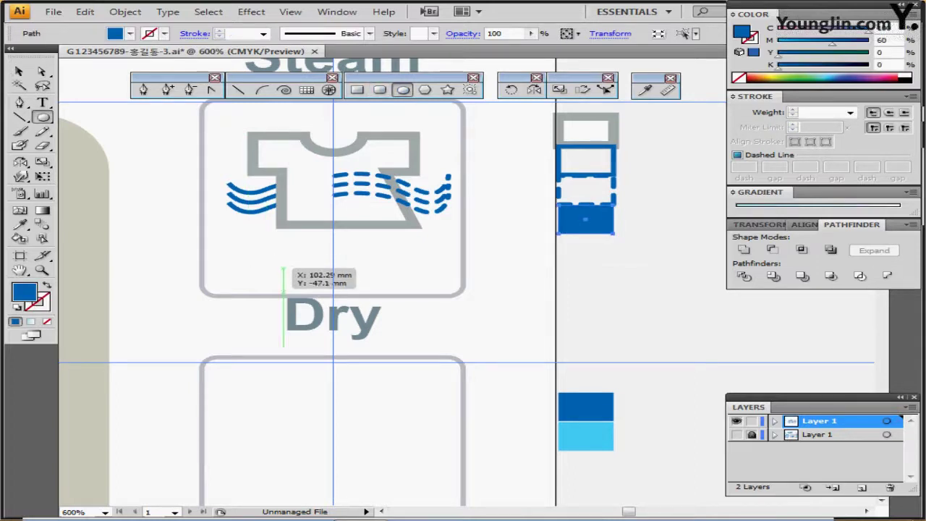
drag(265, 259, 286, 274)
Convert the ellipse's top anchor to a corner point and pull it straight up to form a water drop.
key(shift+c)
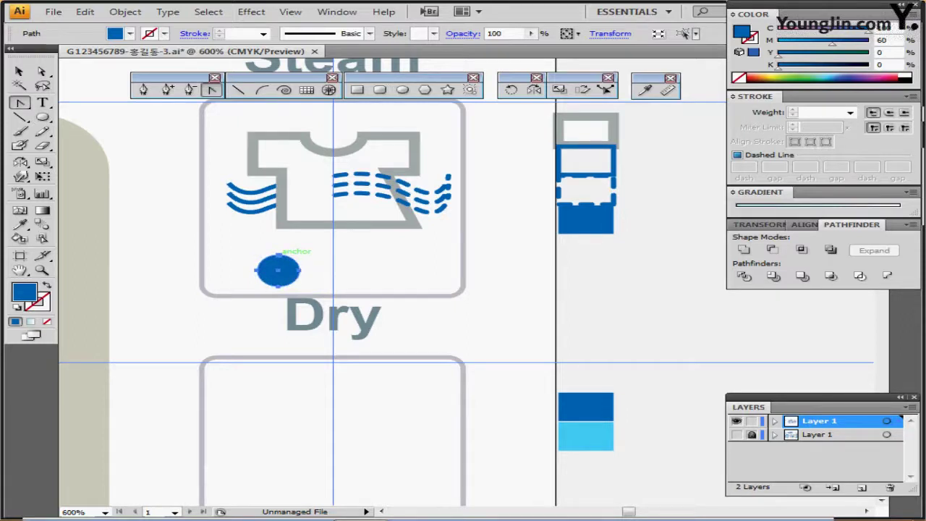
click(278, 255)
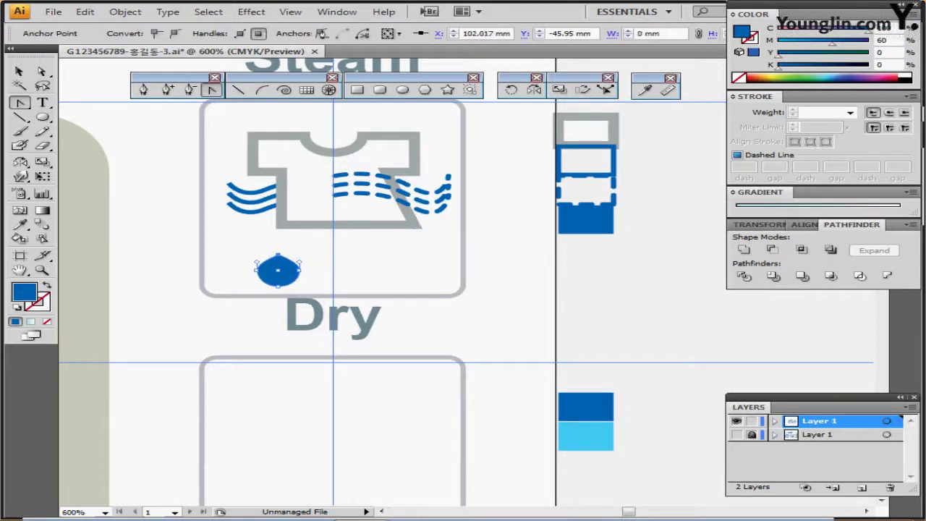
drag(277, 254, 277, 240)
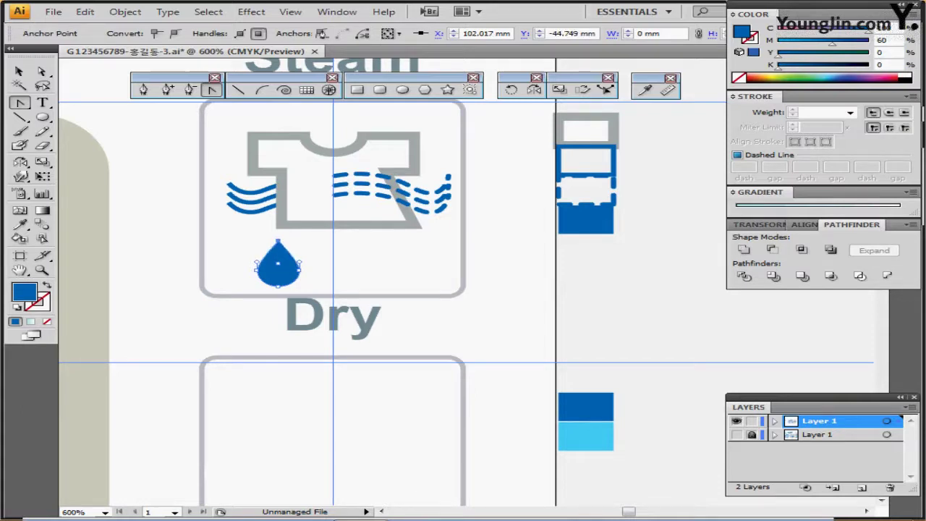
Copy the water drop horizontally to the right and repeat the copy once for three evenly spaced drops.
key(v)
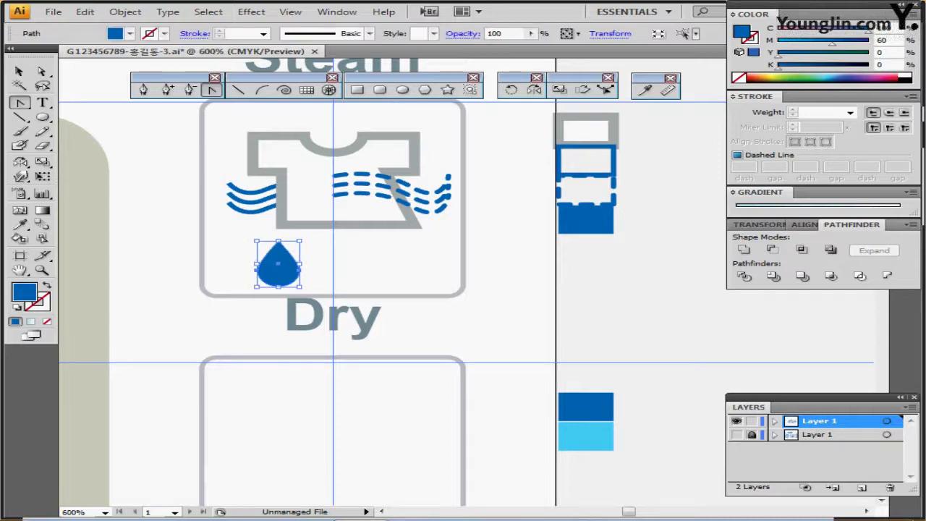
drag(278, 264, 333, 265)
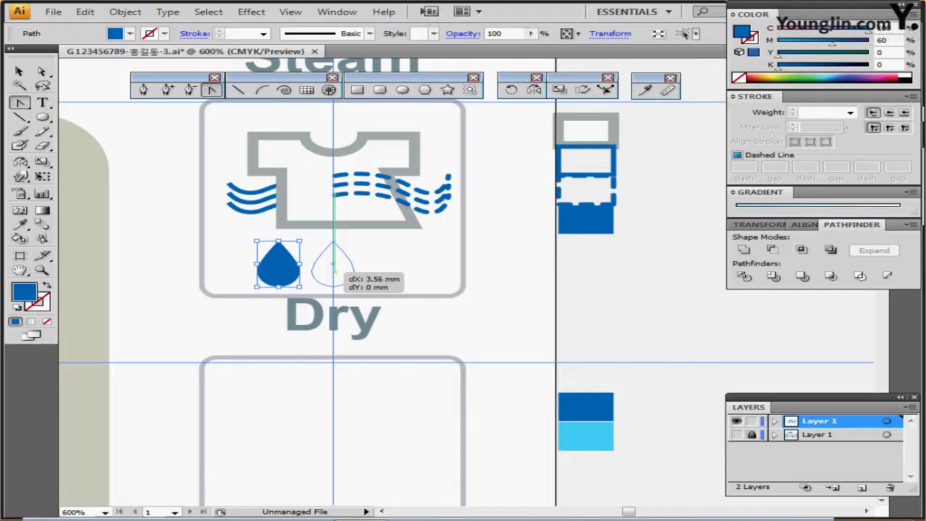
drag(332, 266, 342, 265)
key(ctrl+d)
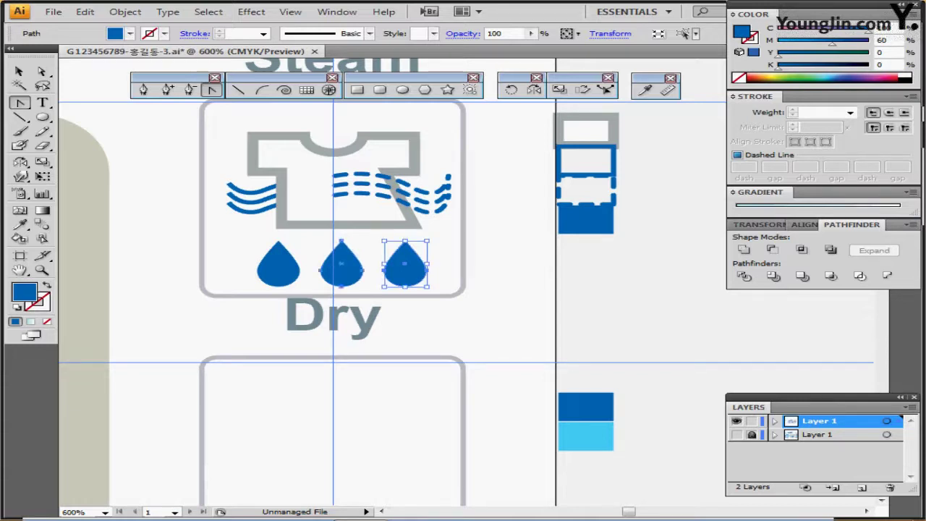
Group the three water drops beneath the shirt and hide their bounding box.
shift+click(342, 267)
shift+click(278, 266)
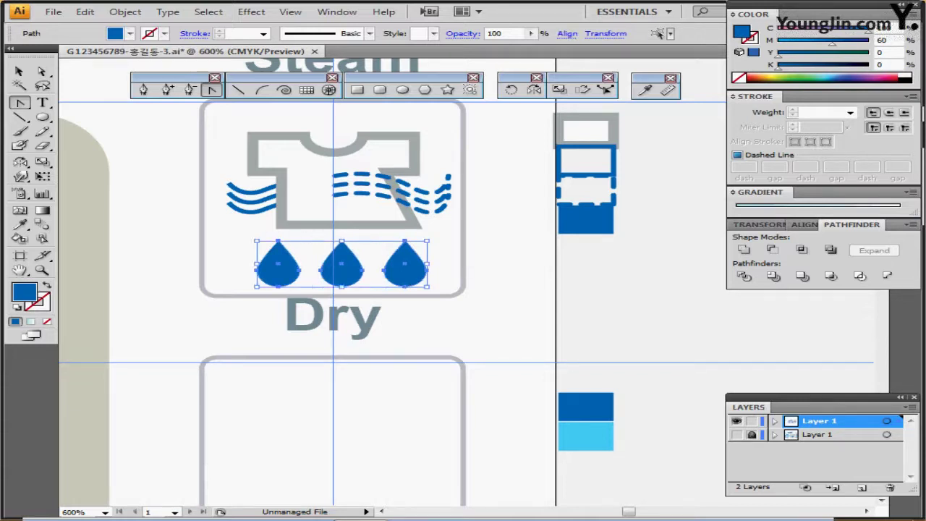
key(ctrl+g)
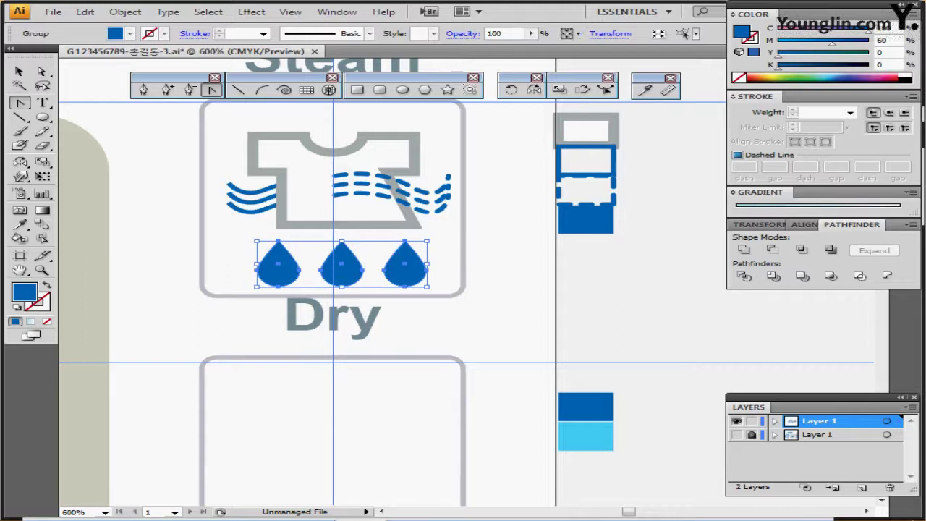
key(ctrl+shift+b)
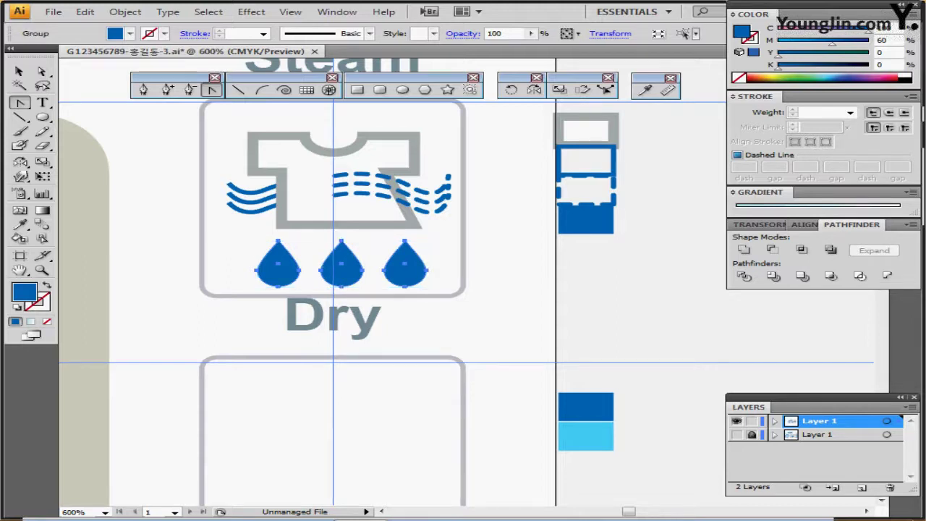
Draw a short vertical line with a blue stroke in the upper middle of the Bleaching frame and set its weight to 3 pt.
scroll(471, 229, down, 5)
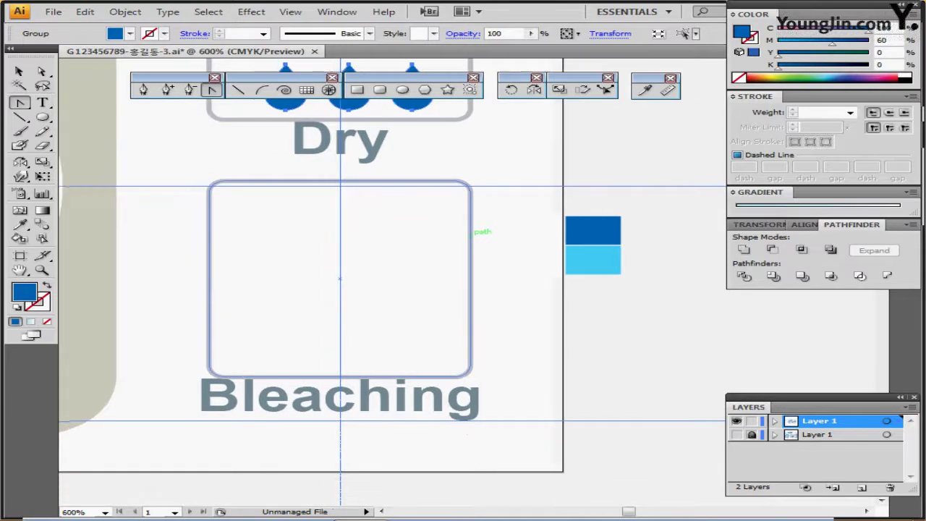
mouse_move(470, 235)
mouse_down()
mouse_move(471, 227)
mouse_move(481, 241)
mouse_up()
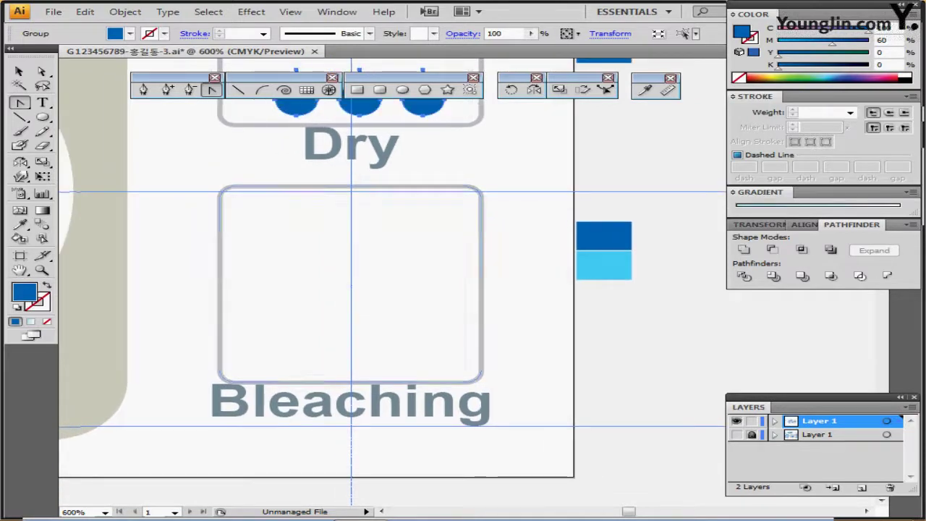
click(481, 217)
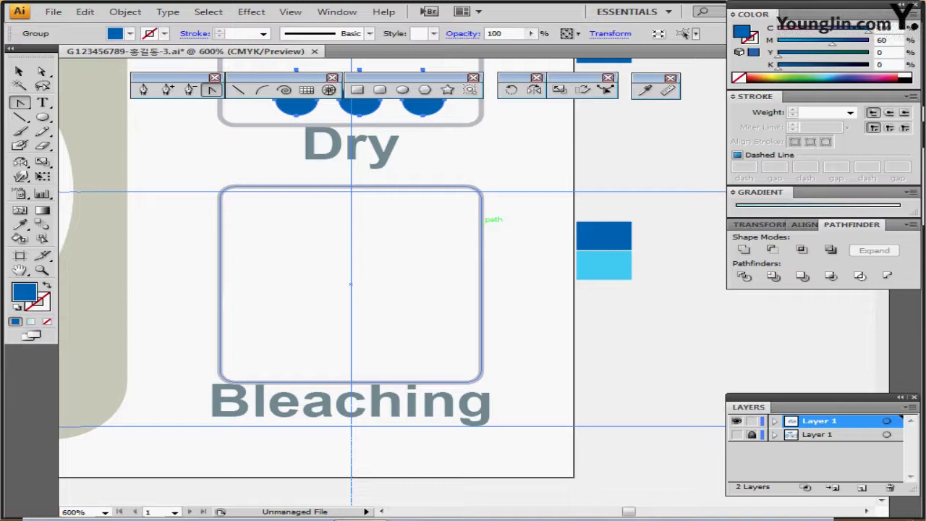
click(362, 249)
click(238, 89)
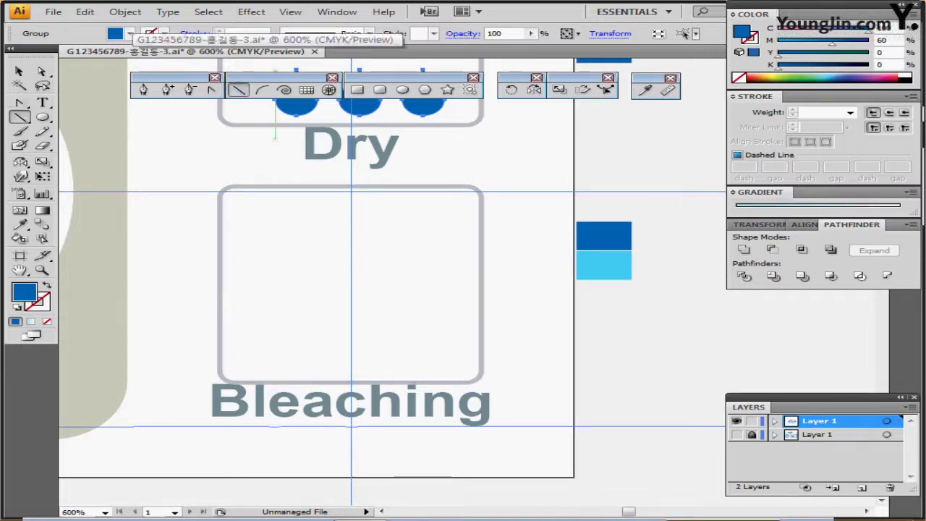
key(ctrl+shift+a)
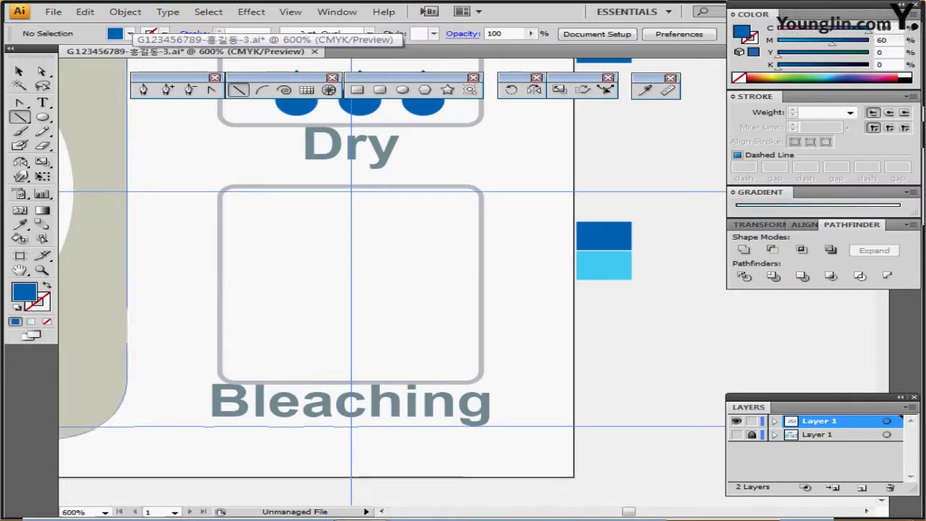
click(47, 285)
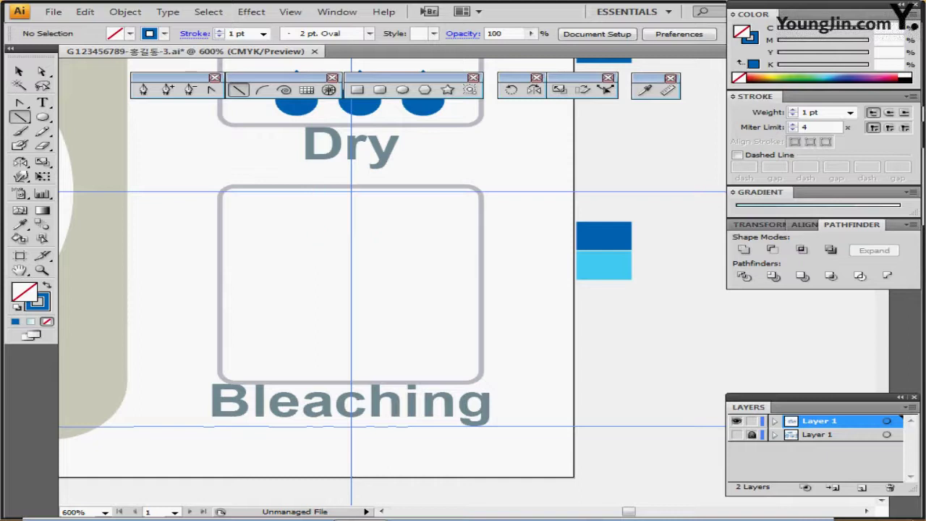
drag(331, 236, 331, 302)
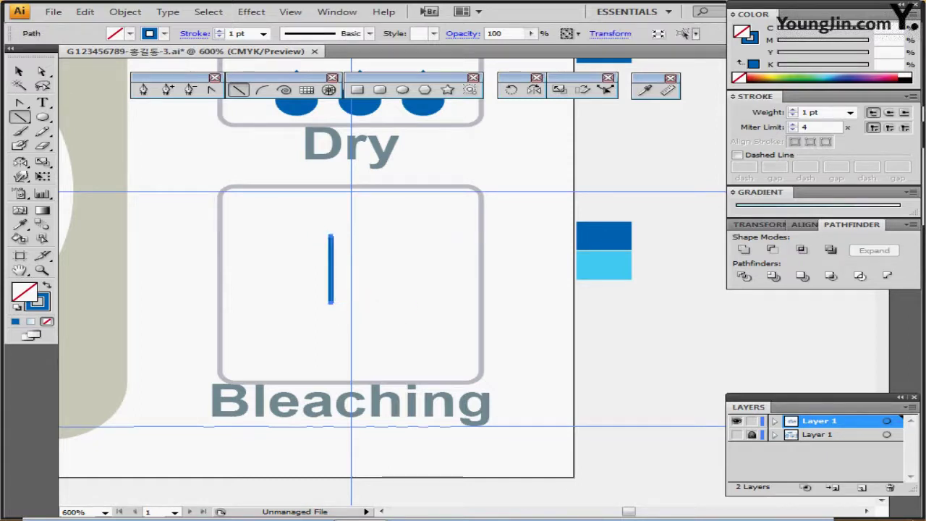
click(791, 110)
click(792, 110)
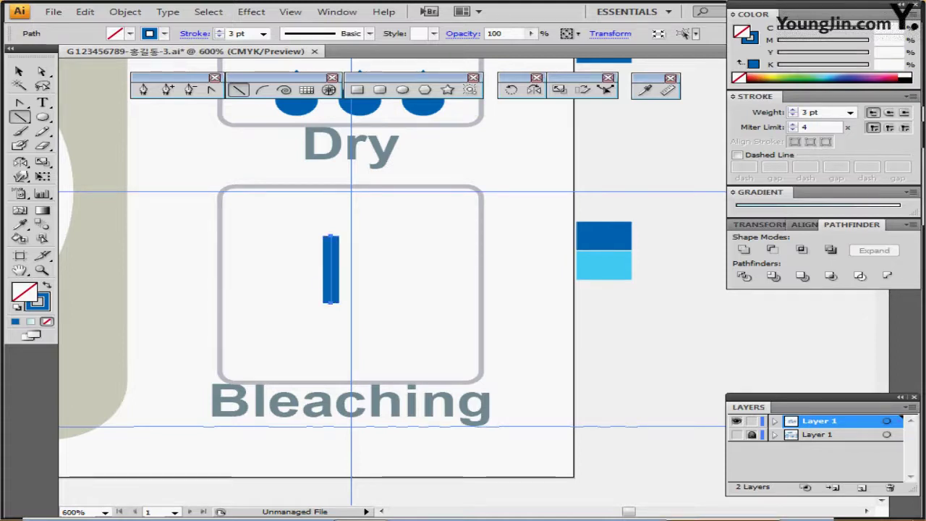
Add arrowhead 1 of 27 to the vertical line's lower end at 50% scale, with preview enabled.
click(251, 11)
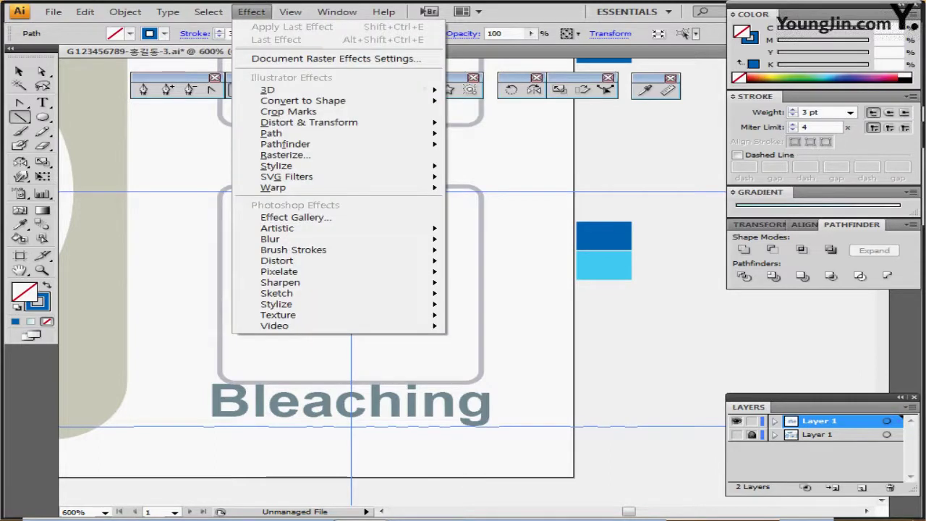
mouse_move(276, 166)
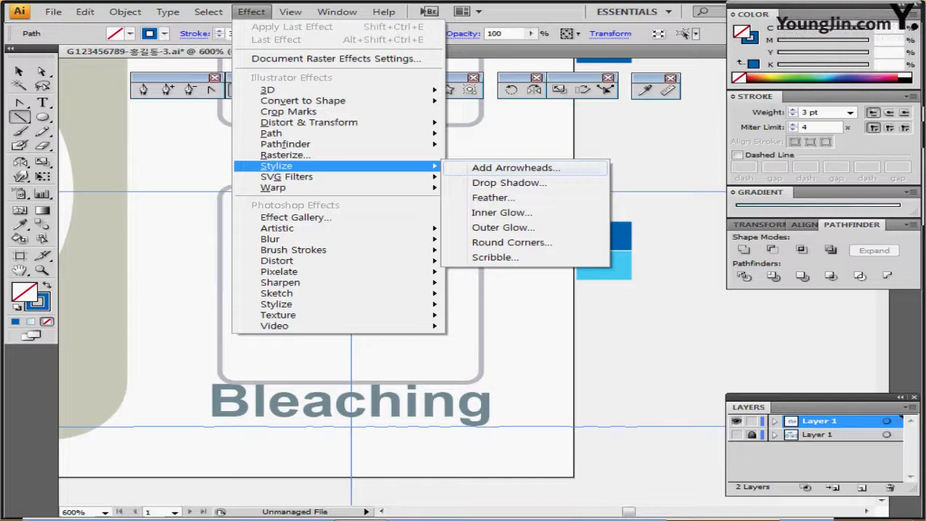
click(515, 167)
drag(405, 159, 574, 146)
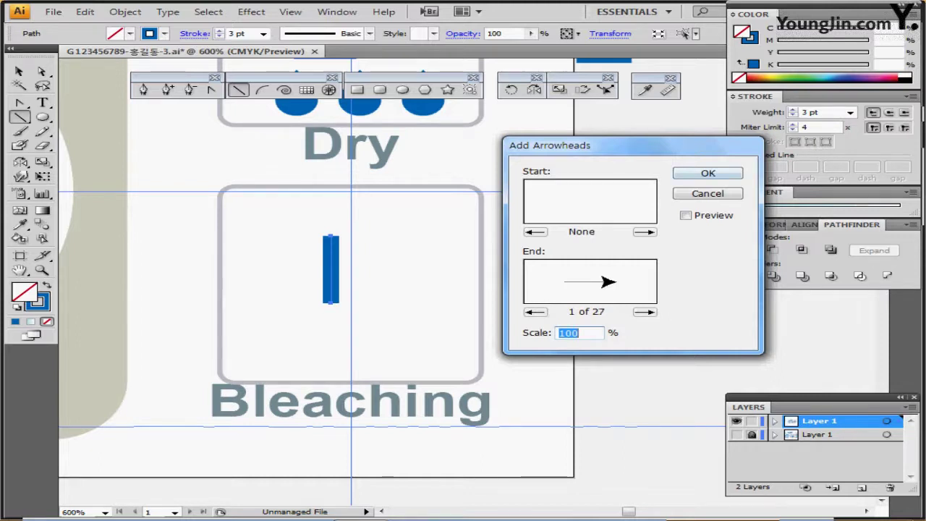
click(685, 216)
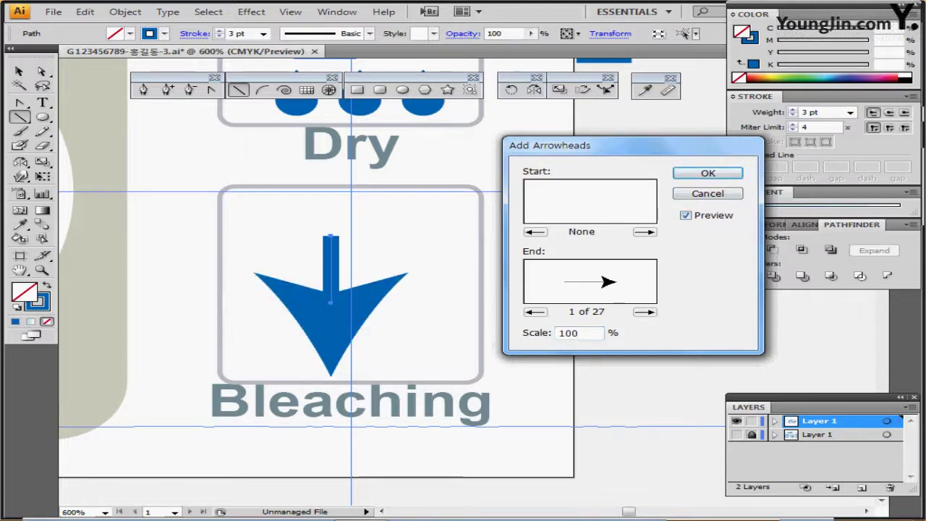
drag(622, 145, 622, 135)
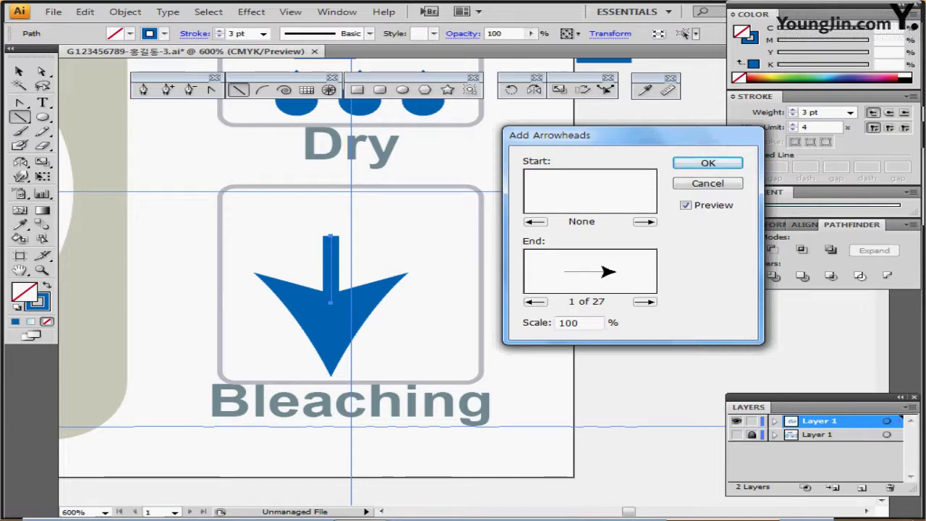
double_click(568, 323)
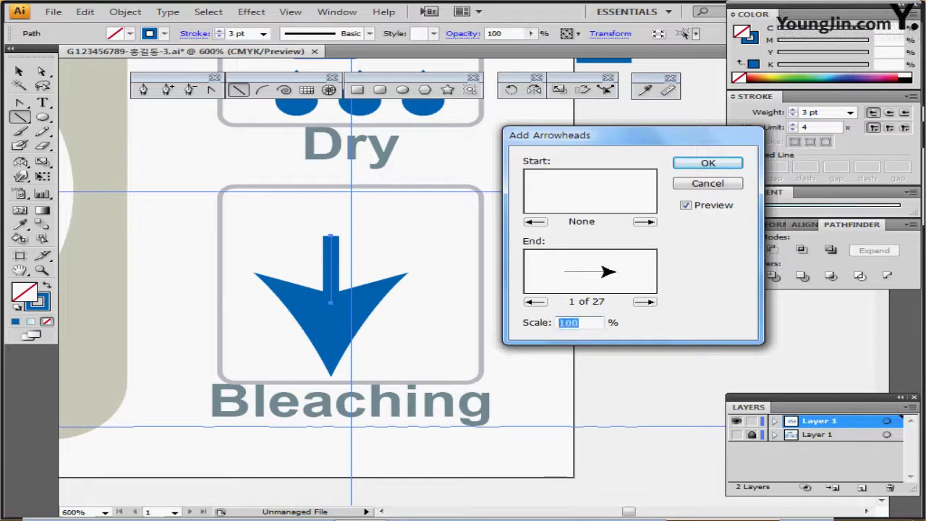
text(50)
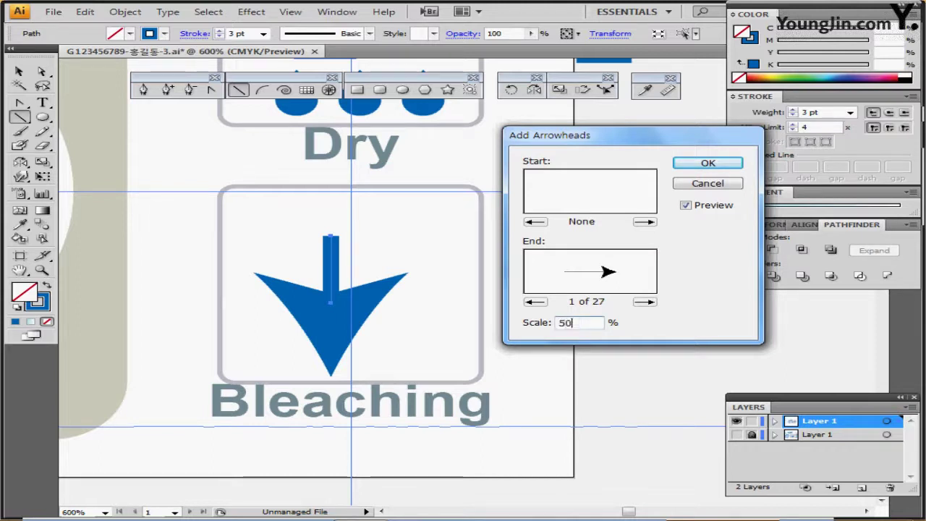
key(Tab)
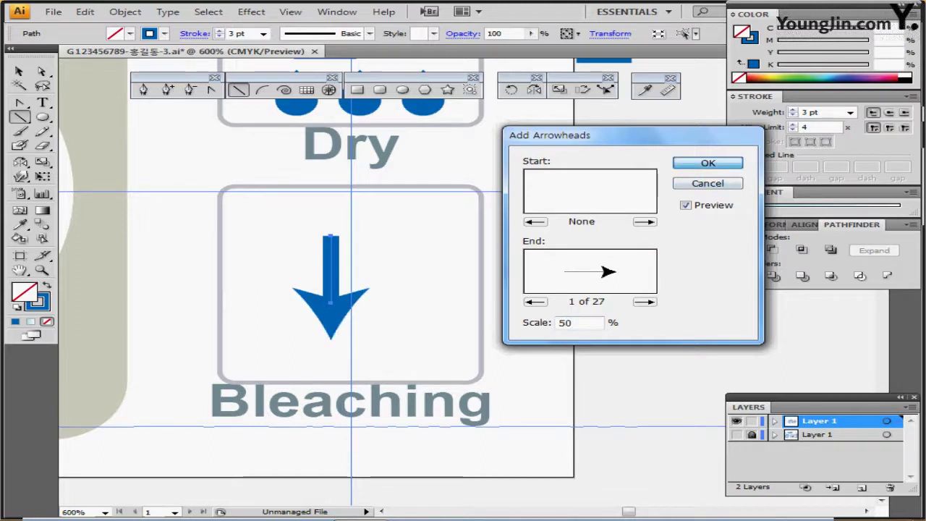
key(Return)
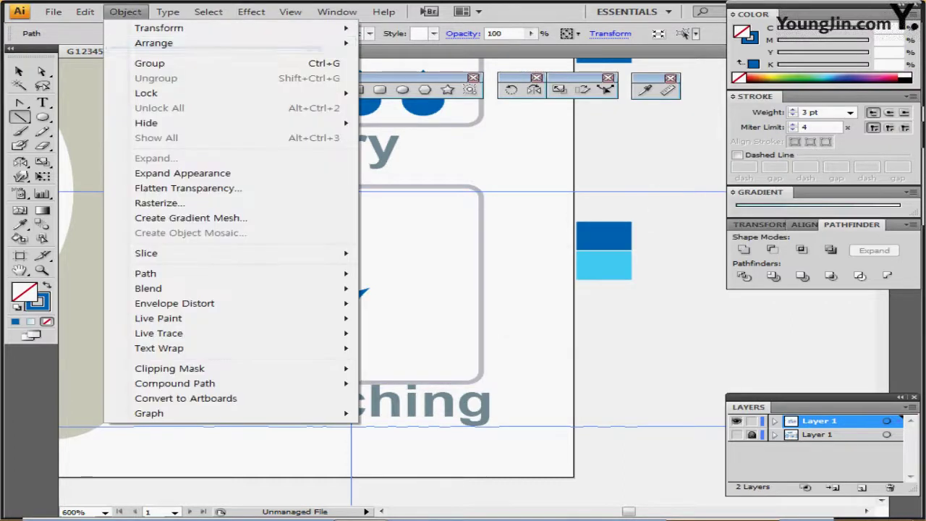
Turn the arrow into a single filled shape using Expand Appearance, Outline Stroke and Unite.
click(125, 11)
click(182, 173)
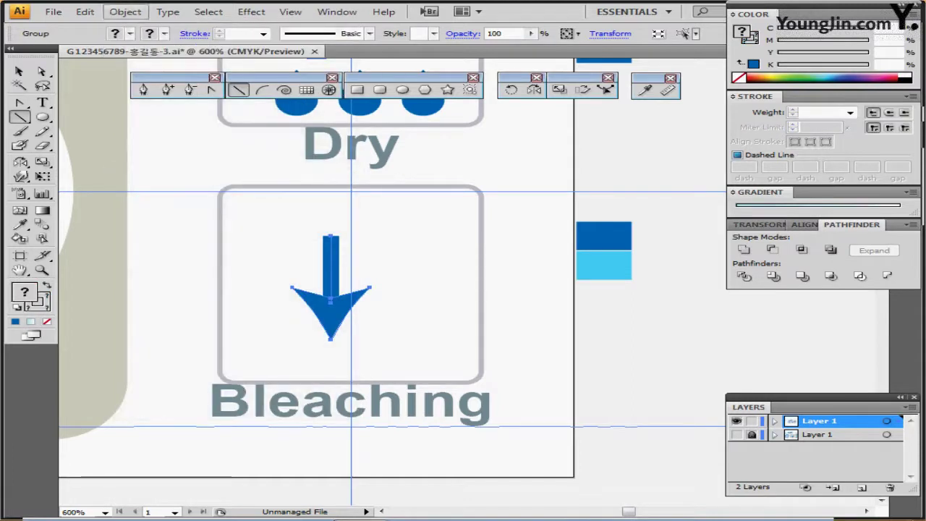
click(125, 12)
mouse_move(217, 273)
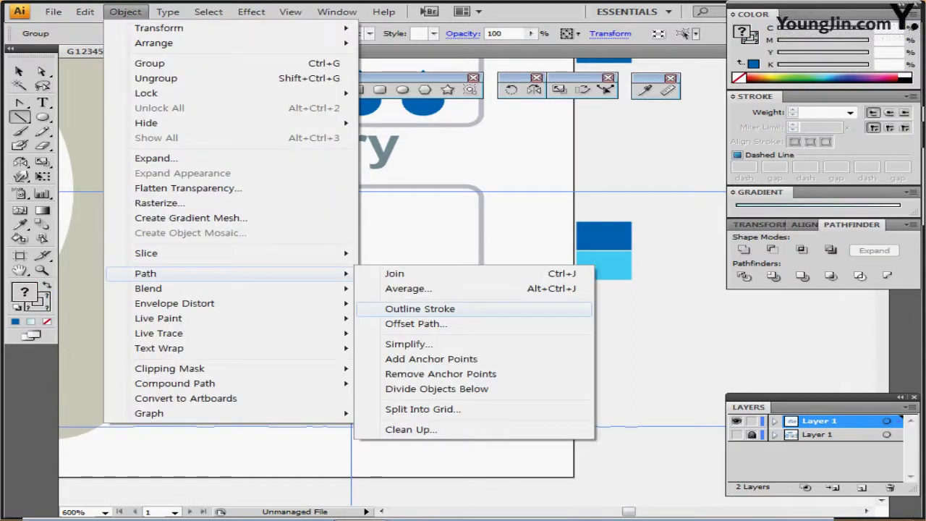
click(420, 309)
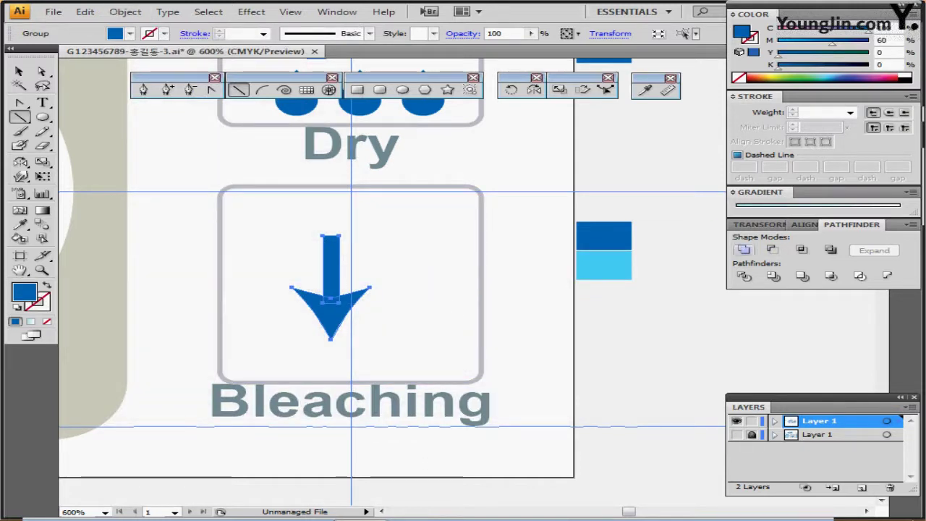
click(744, 249)
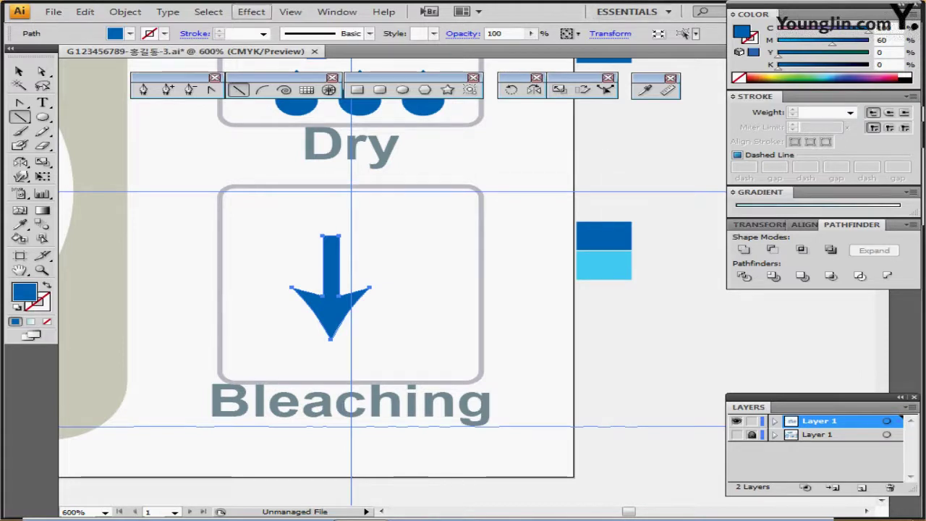
Warp the filled arrow in the Bleaching frame with a vertical Arch at 90% bend, with preview enabled.
click(251, 12)
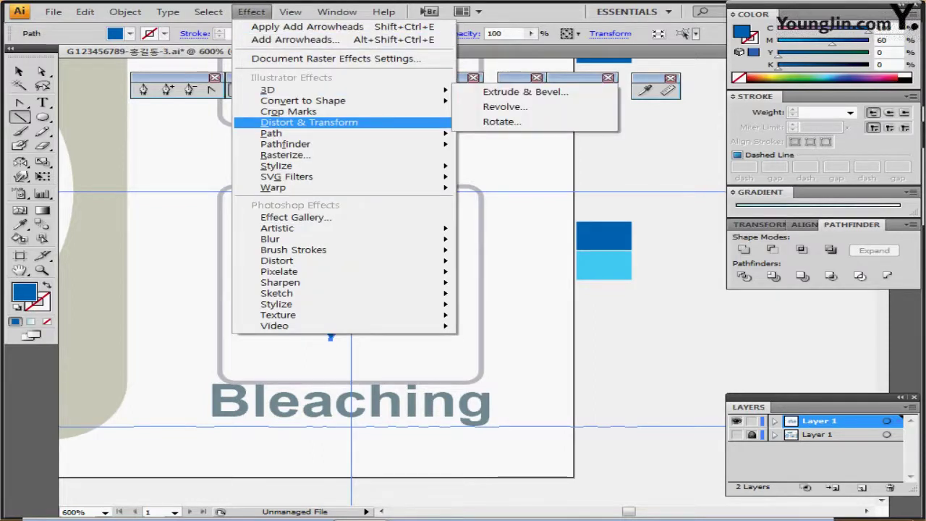
mouse_move(275, 187)
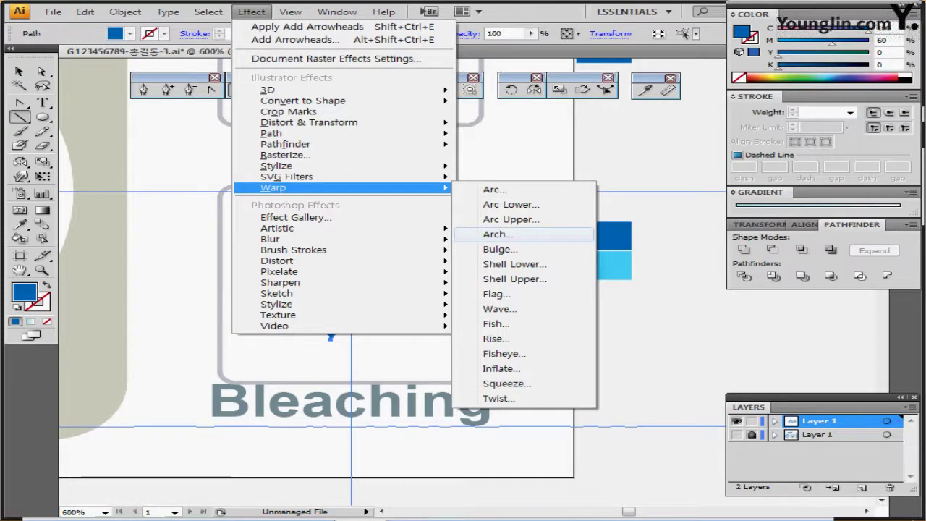
click(498, 234)
drag(448, 171, 640, 133)
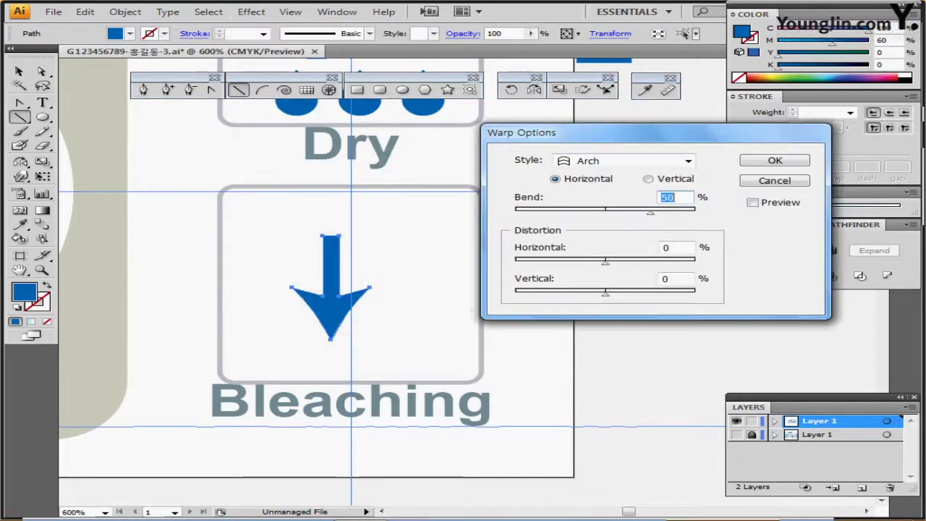
click(752, 202)
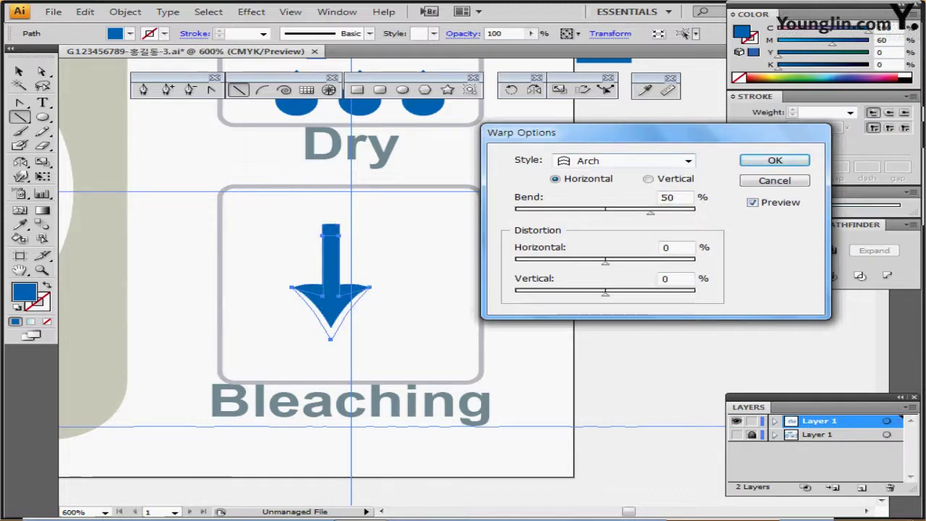
click(648, 179)
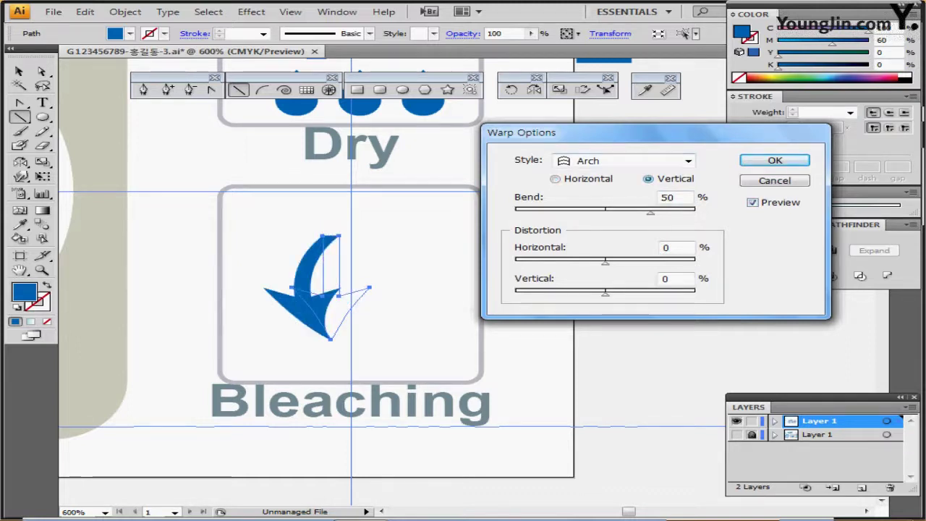
double_click(667, 197)
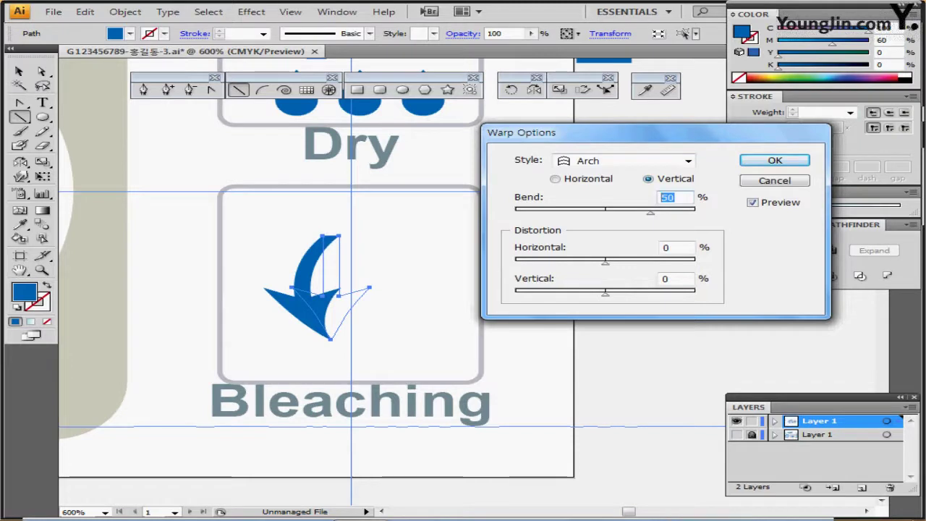
text(90)
key(Return)
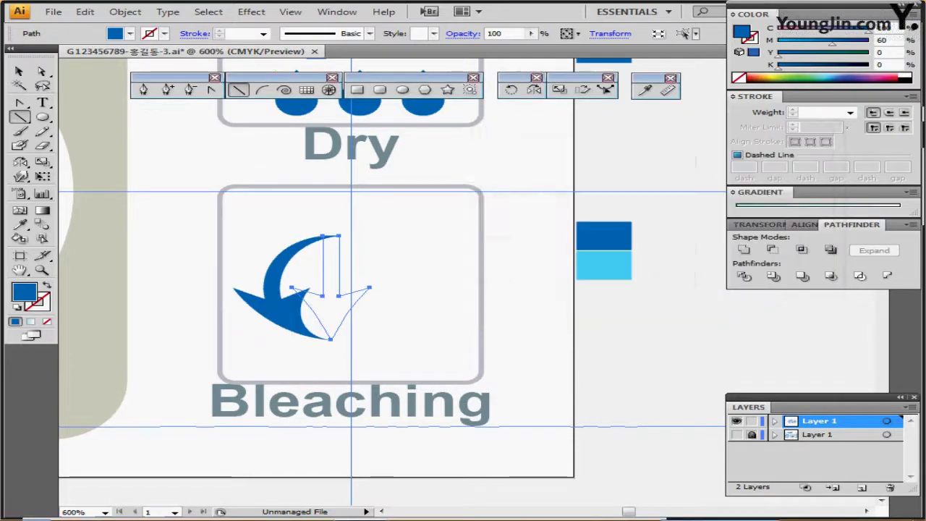
Expand the appearance of the curved arrow and deselect it.
click(125, 12)
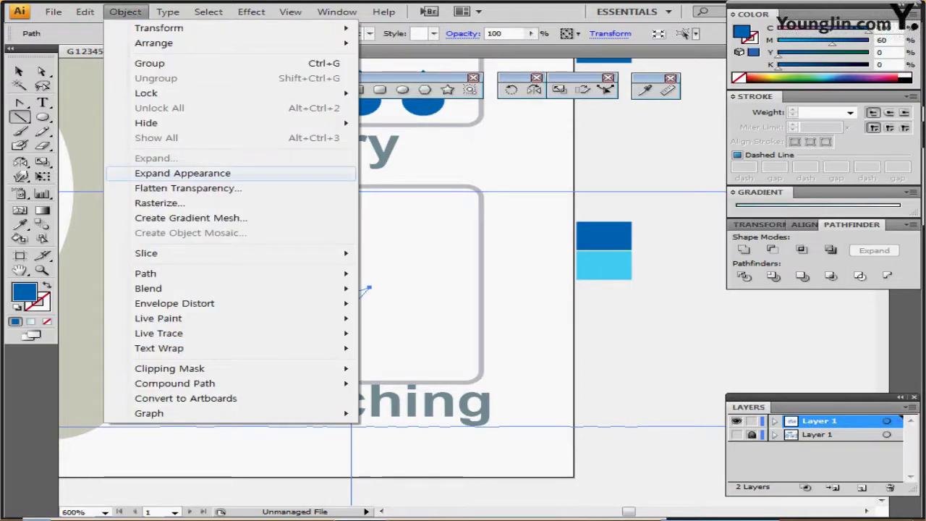
key(Return)
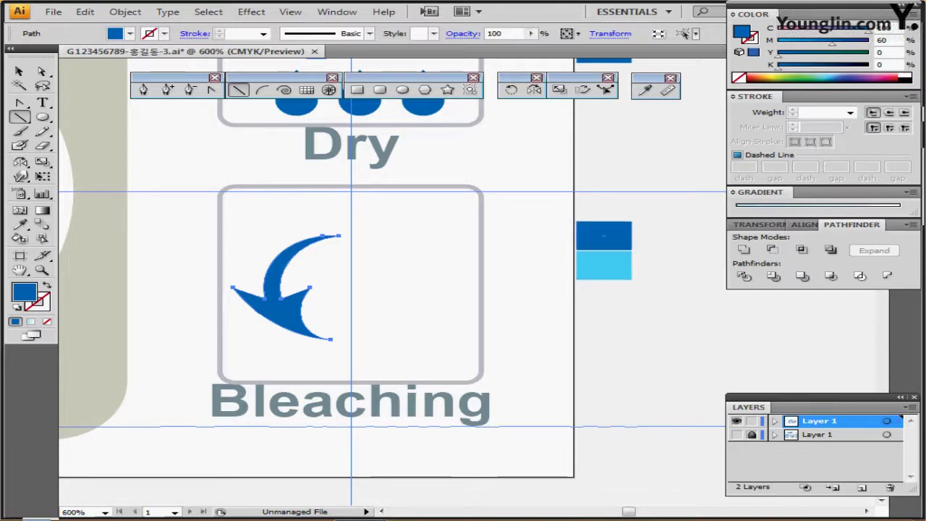
key(i)
key(ctrl)
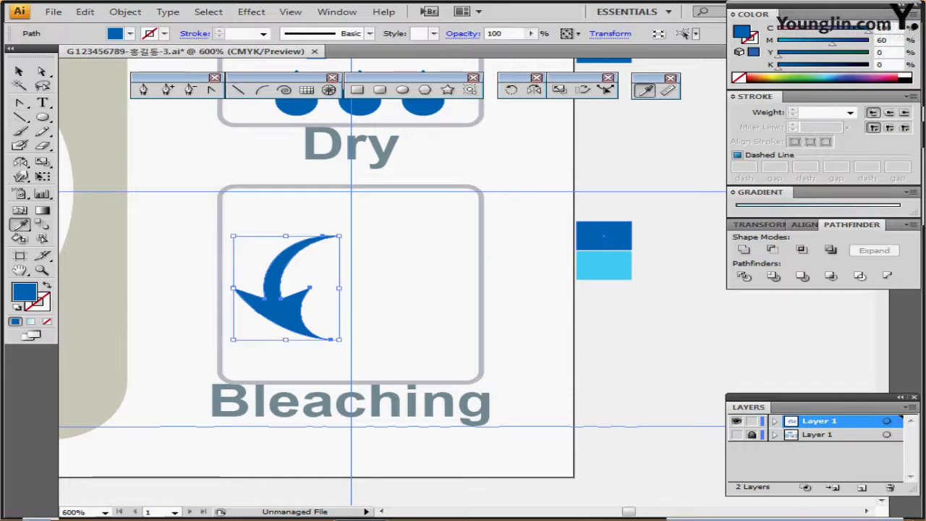
key(ctrl+shift+a)
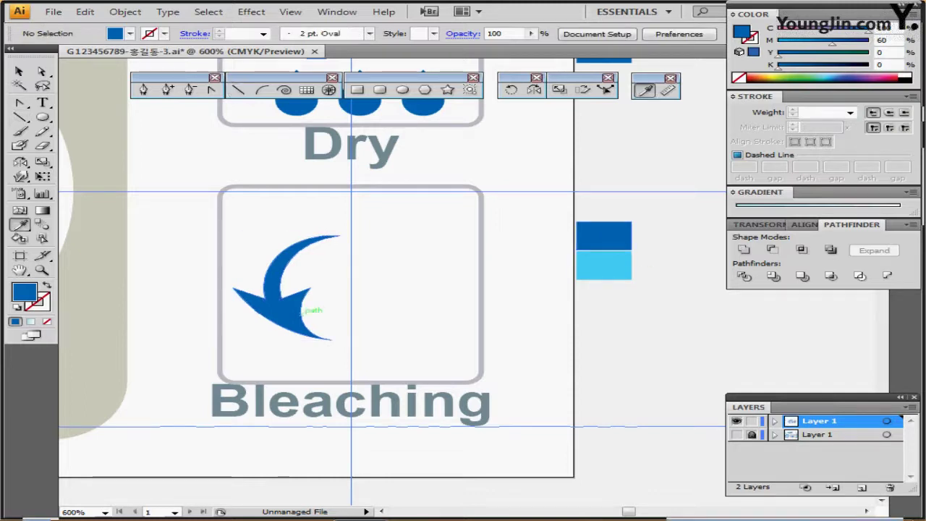
Create a copy of the curved arrow rotated 180° about the centre of the Bleaching frame.
ctrl+click(291, 309)
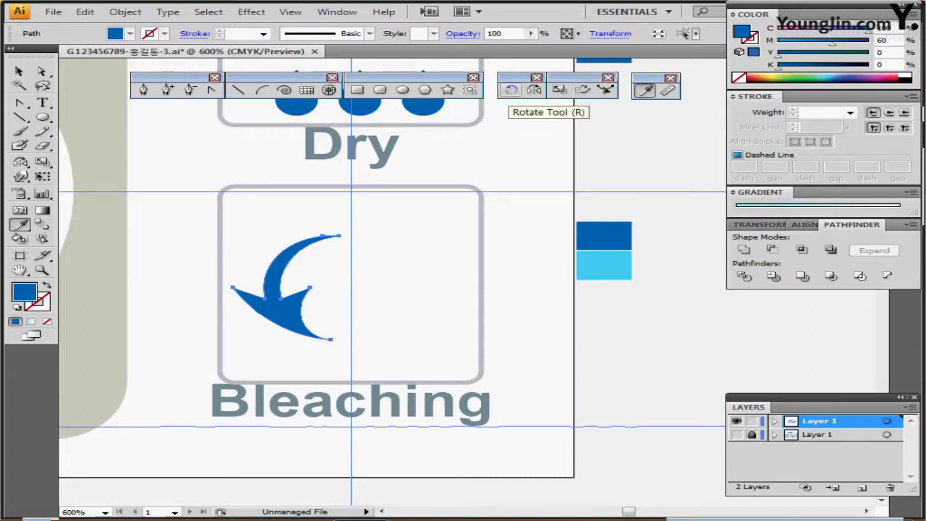
click(510, 90)
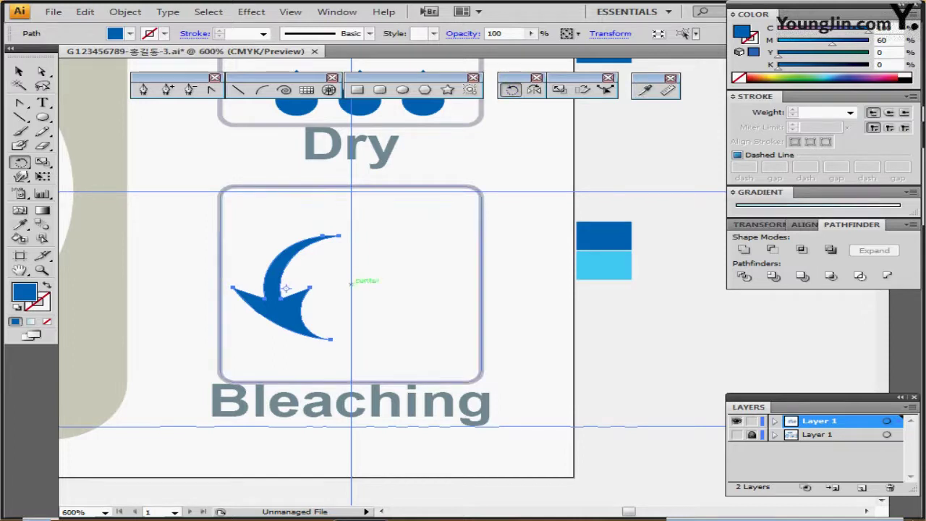
alt+click(351, 283)
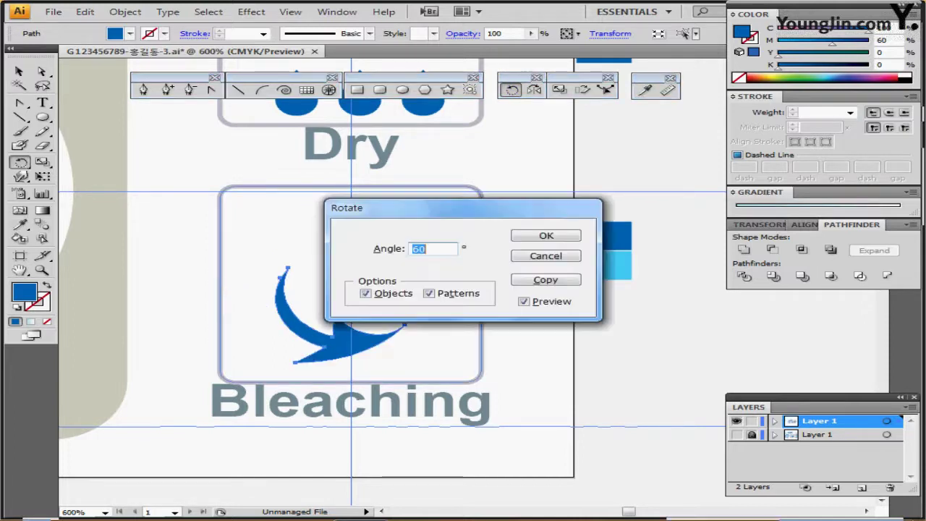
text(180)
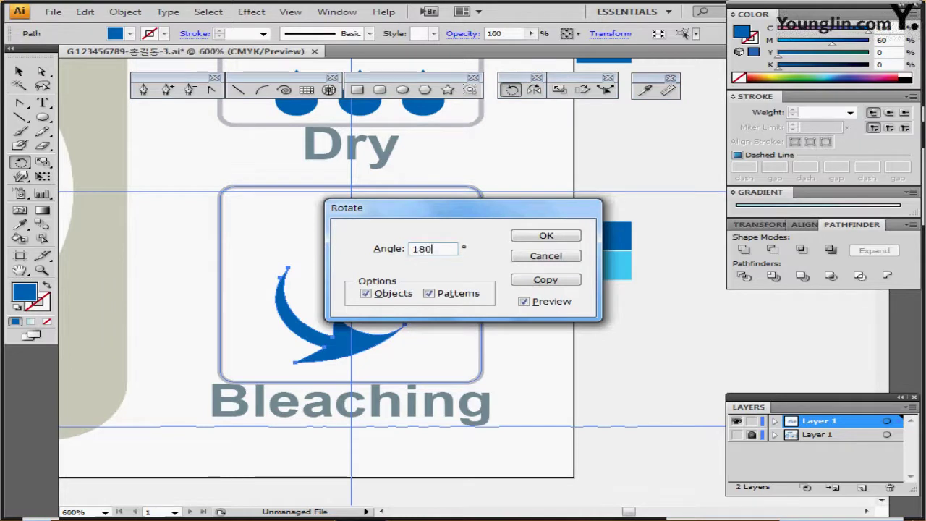
key(alt+c)
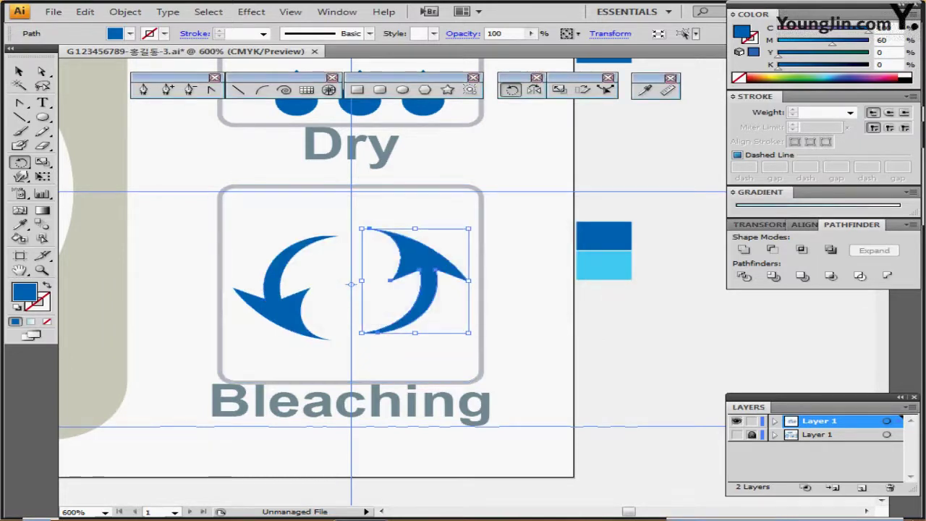
Draw a small ellipse above the arrow with the upward-pointing head, filled with the light blue of the sample swatch.
drag(405, 340, 409, 286)
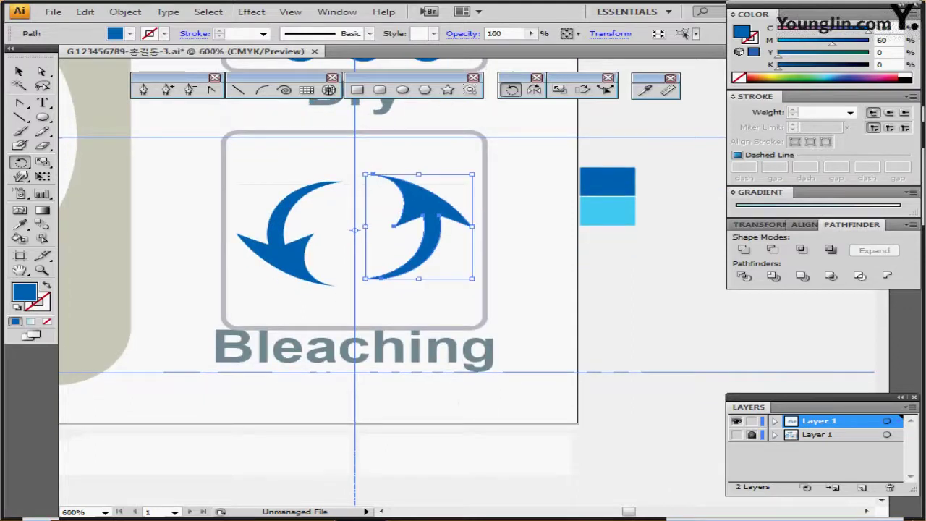
key(ctrl+shift+a)
ctrl+click(607, 211)
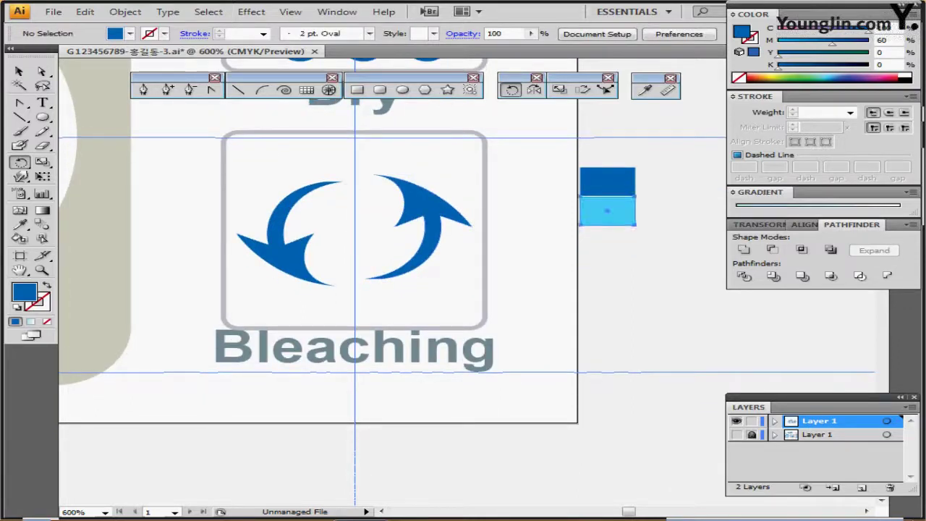
key(ctrl+shift+a)
key(l)
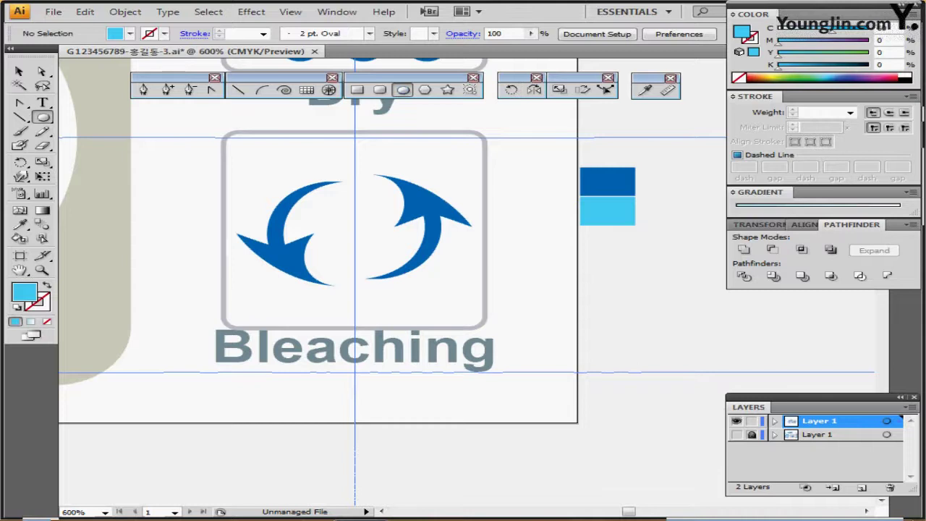
scroll(318, 253, up, 1)
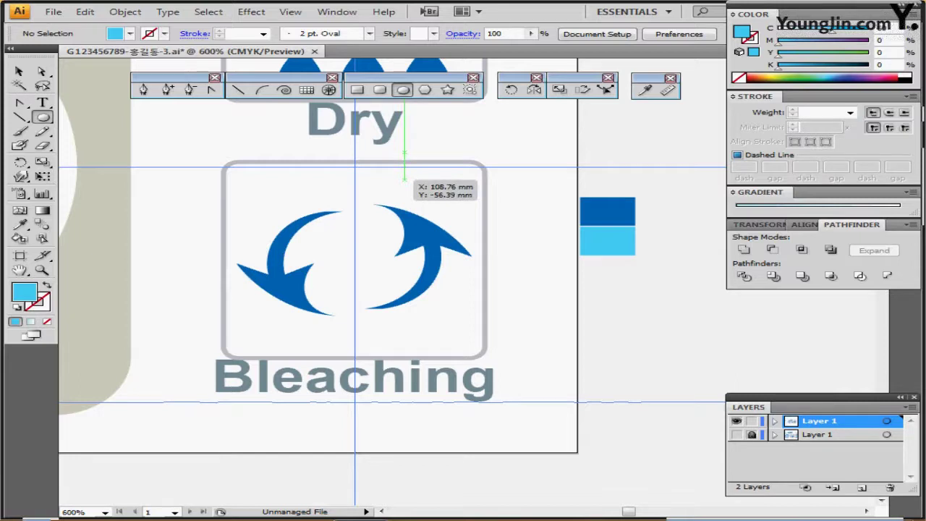
drag(399, 177, 437, 206)
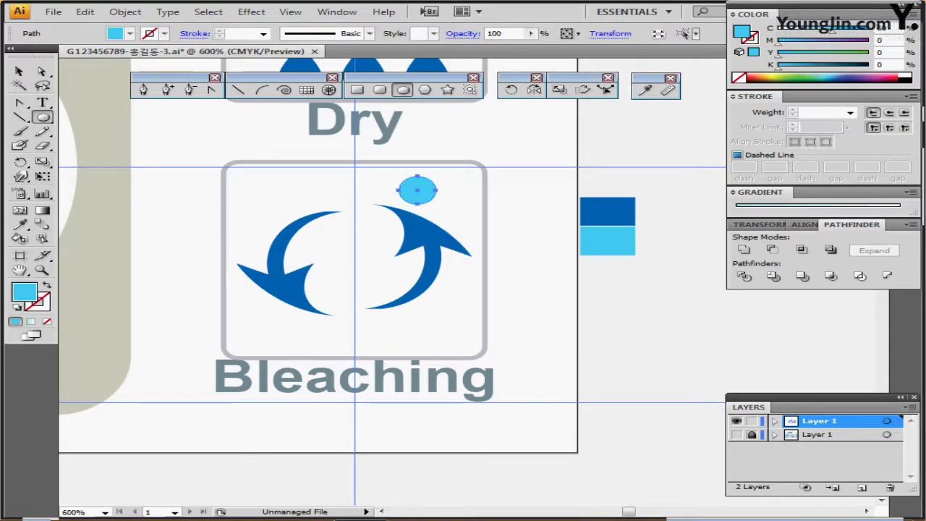
Apply Pucker & Bloat at -80% to the light blue ellipse to form a four-pointed sparkle, with preview enabled.
click(251, 11)
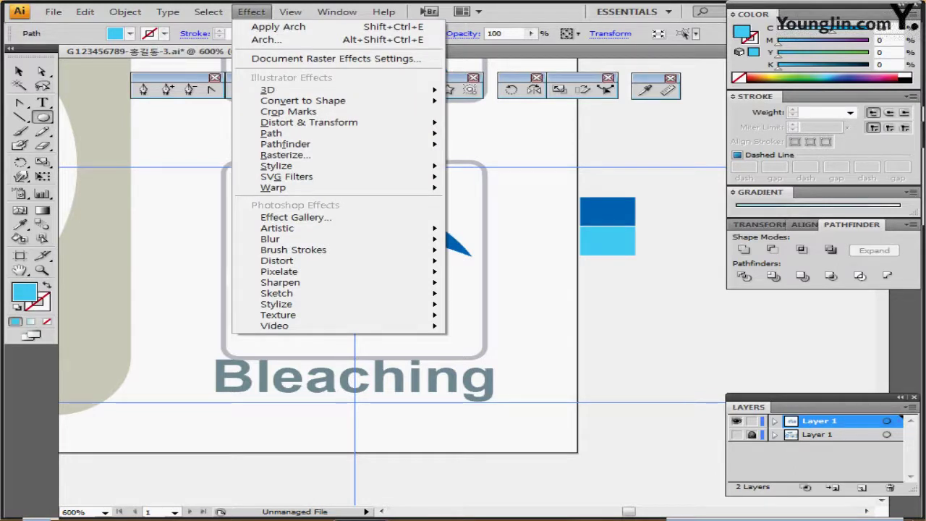
mouse_move(309, 123)
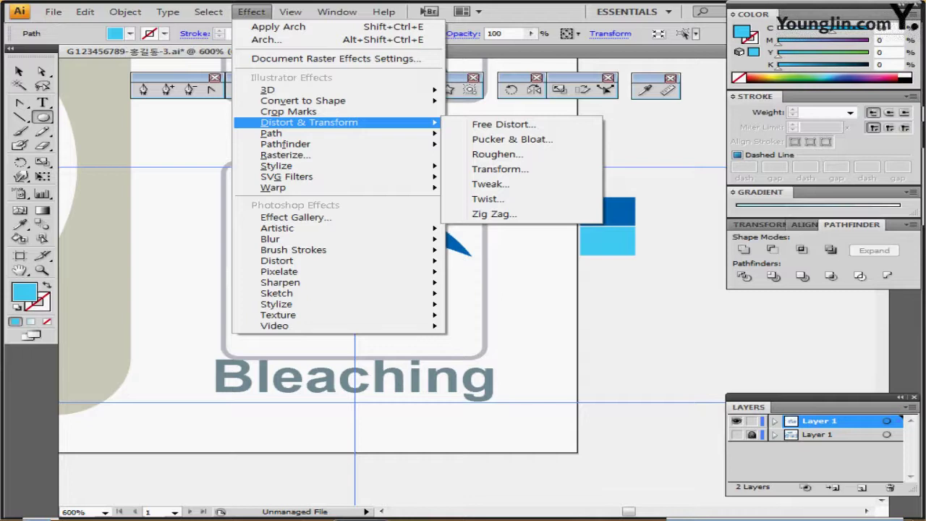
click(512, 139)
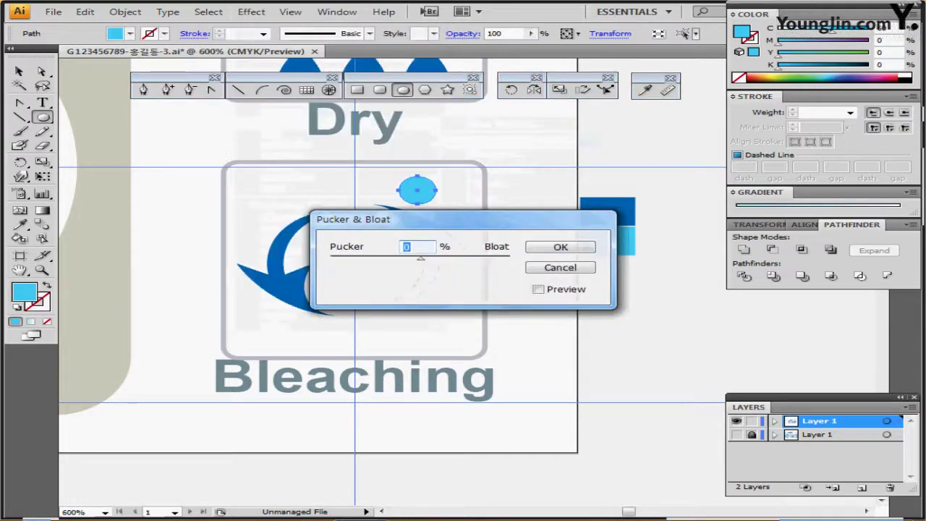
drag(485, 219, 596, 261)
click(649, 331)
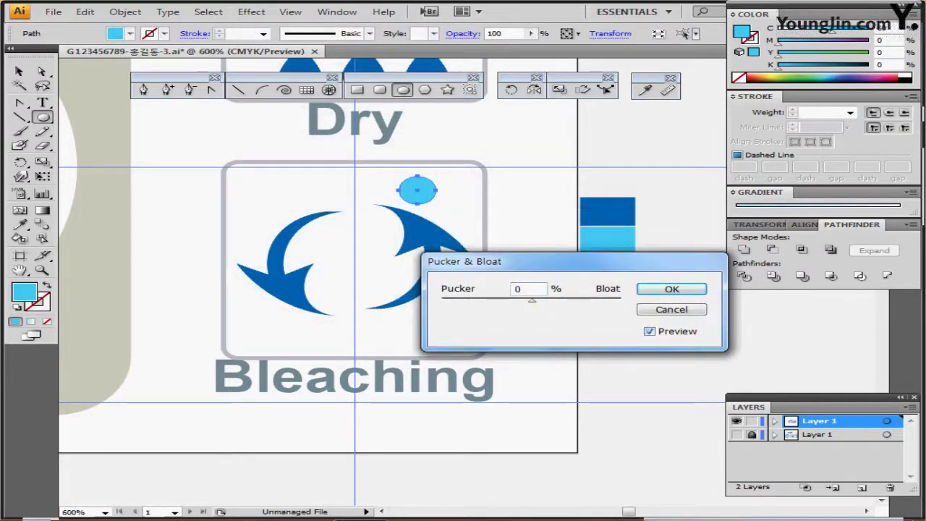
text(-80)
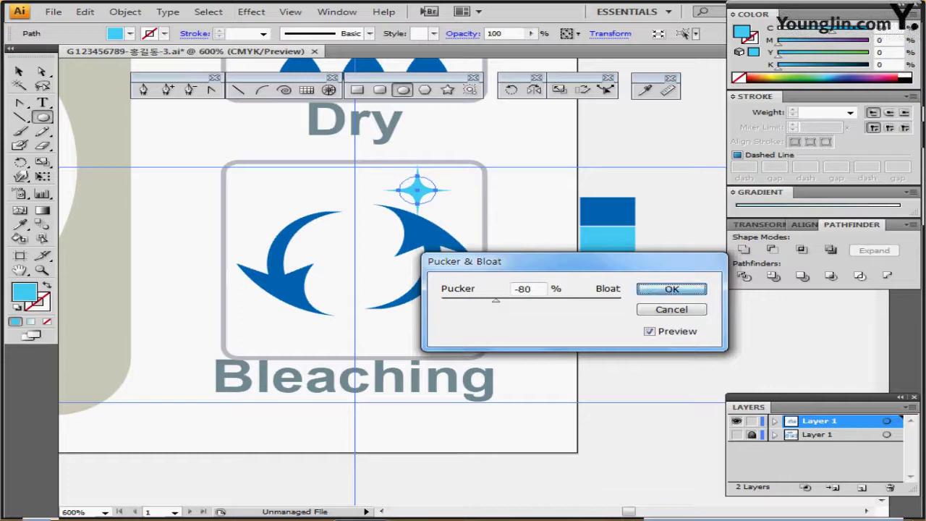
key(Return)
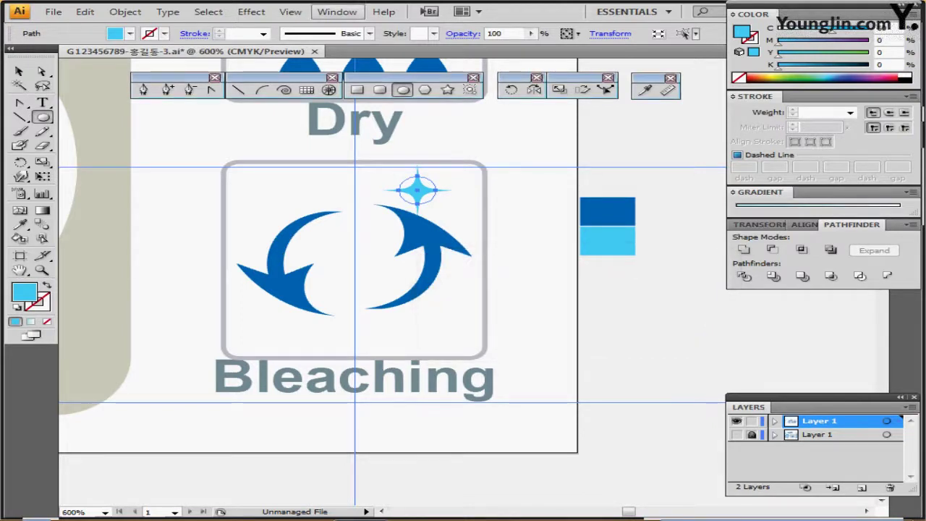
Expand the sparkle's appearance and shift it slightly towards the right edge of the Bleaching frame.
click(125, 11)
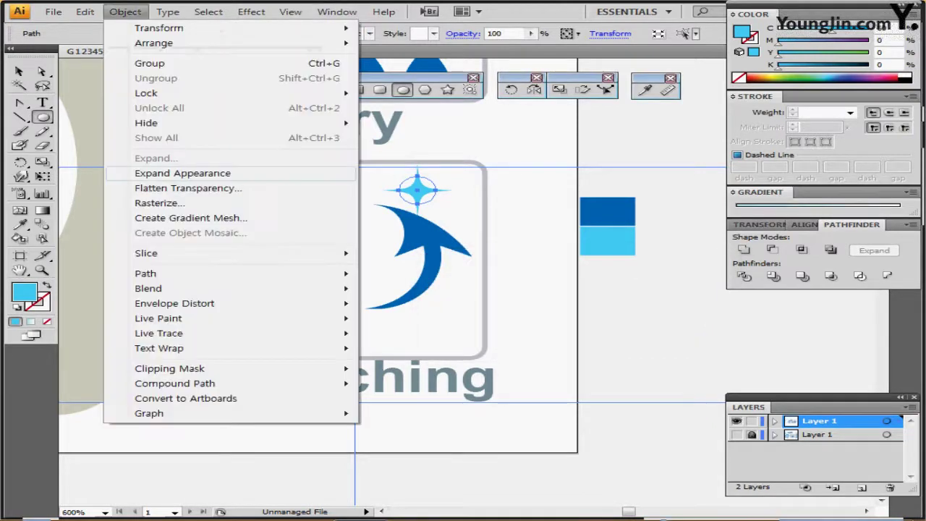
click(177, 172)
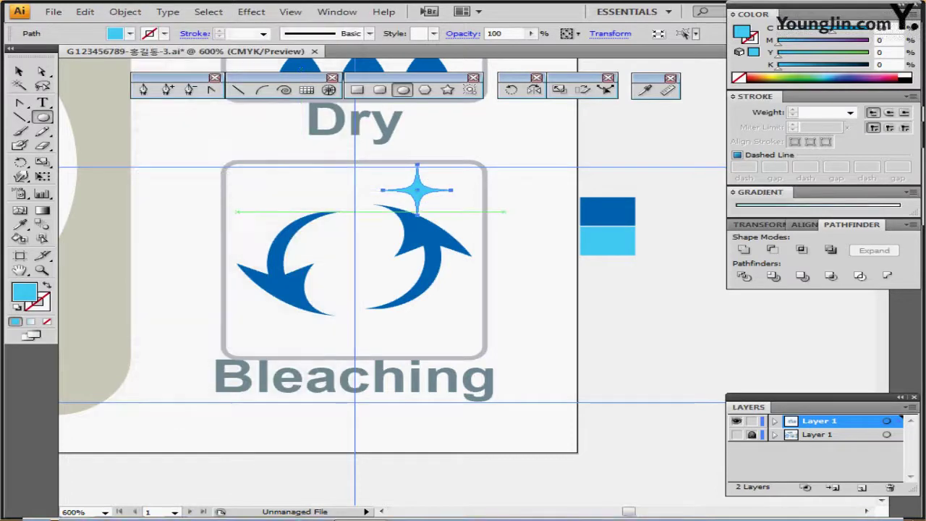
drag(422, 196, 454, 195)
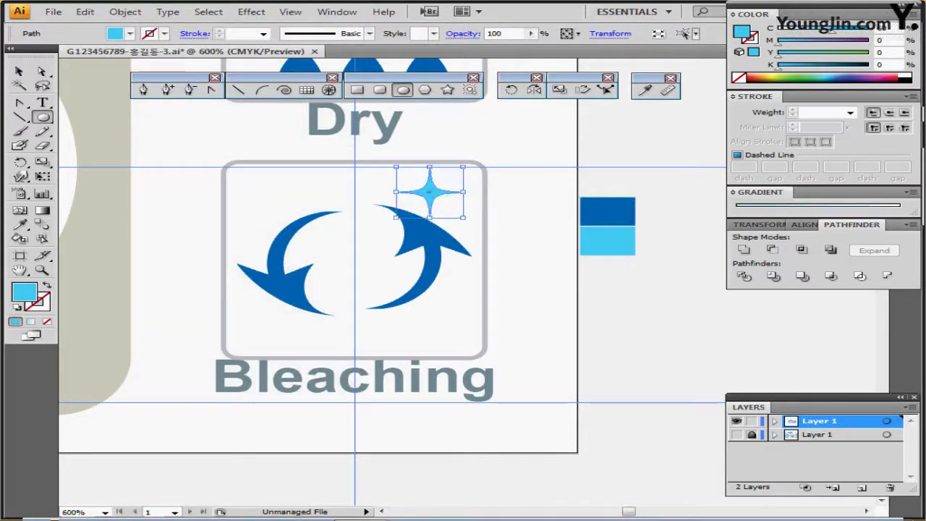
Create a copy of the sparkle uniformly scaled to 60%.
key(ctrl+shift+b)
double_click(558, 89)
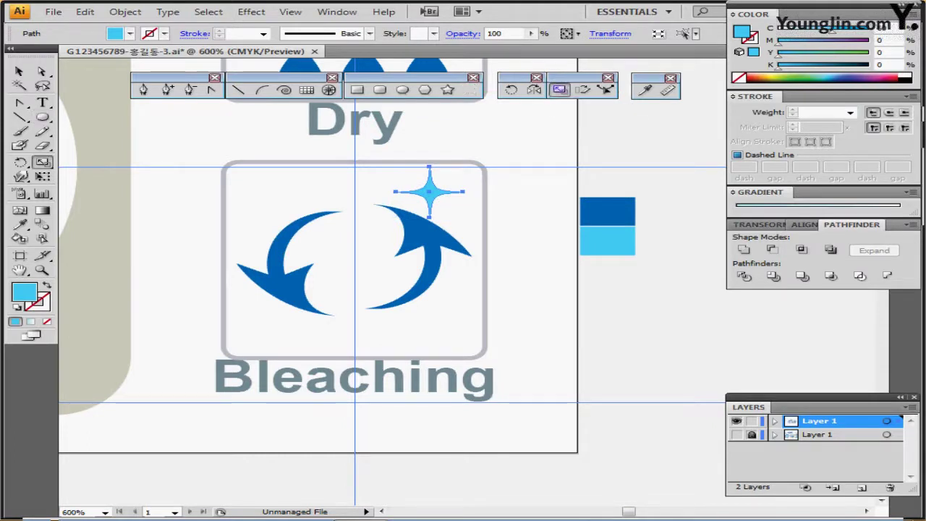
text(80)
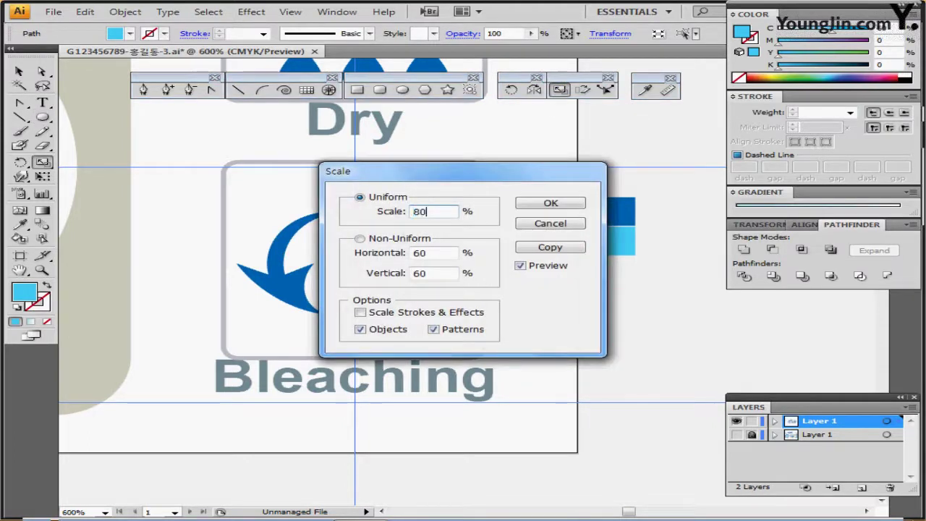
key(BackSpace)
text(60)
click(550, 247)
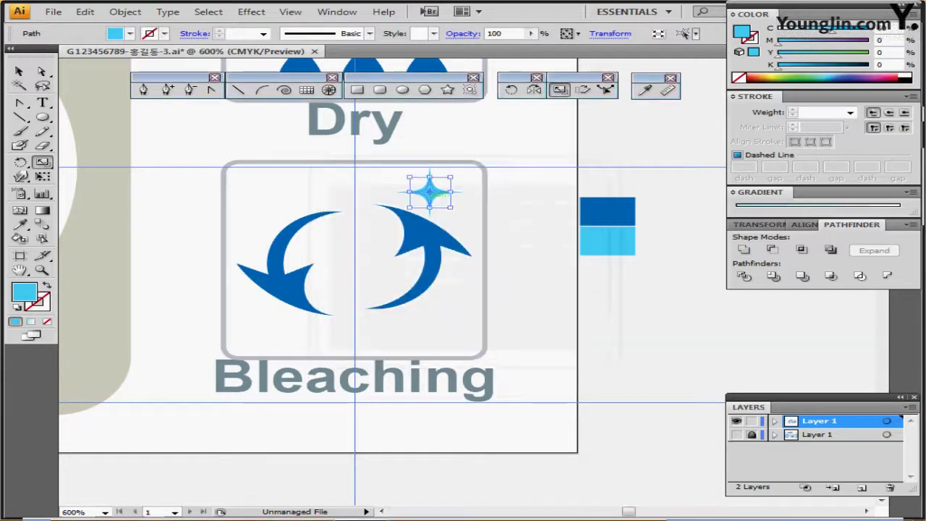
drag(425, 190, 351, 220)
key(ctrl+z)
key(ctrl+shift+a)
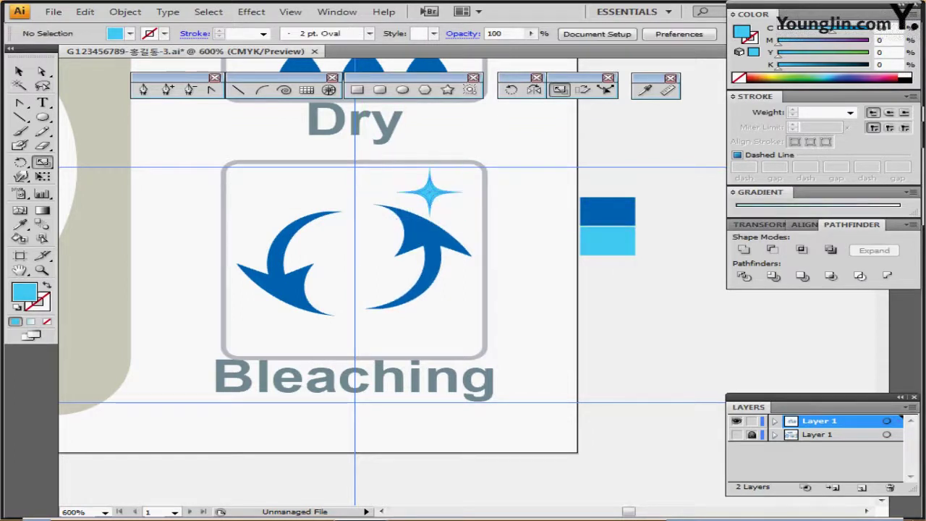
Move the smaller sparkle onto the vertical guide between the upper ends of the two arrows and deselect it.
ctrl+click(429, 192)
drag(430, 192, 355, 224)
key(ctrl+shift+a)
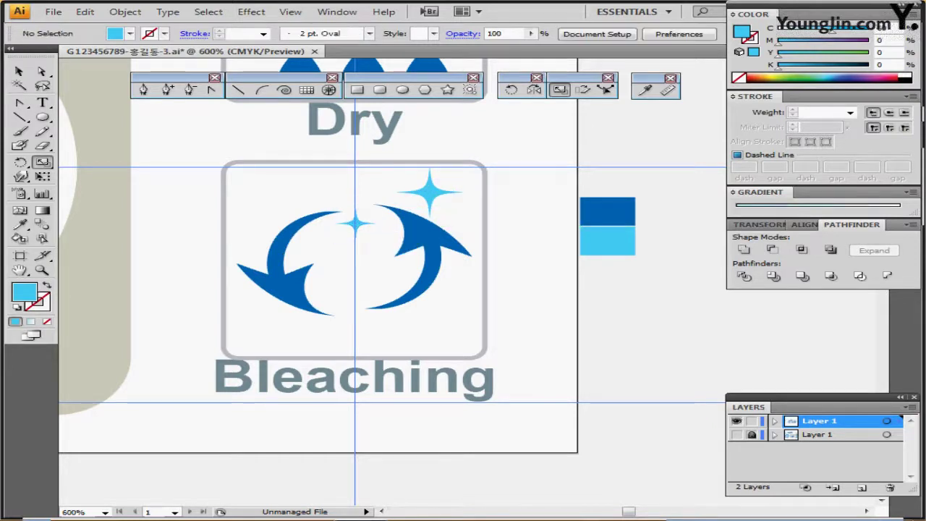
Hide the guides across the Washing World illustration.
key(ctrl+minus)
key(ctrl+minus)
key(ctrl+minus)
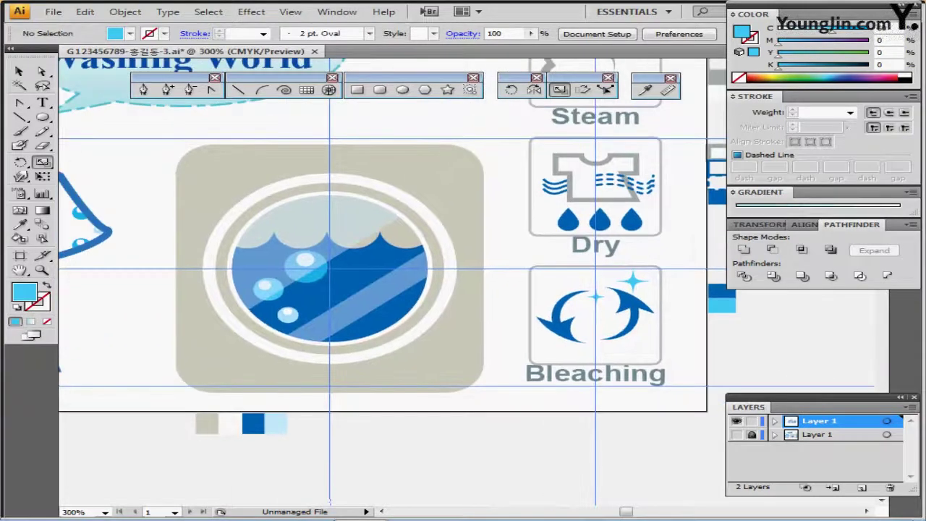
mouse_move(645, 282)
mouse_down()
mouse_move(647, 271)
mouse_move(652, 286)
mouse_up()
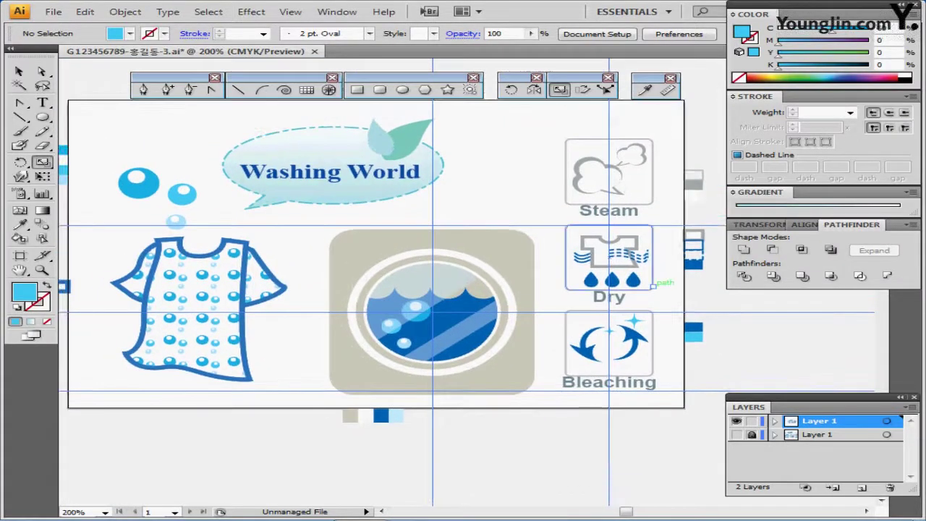
key(ctrl+semicolon)
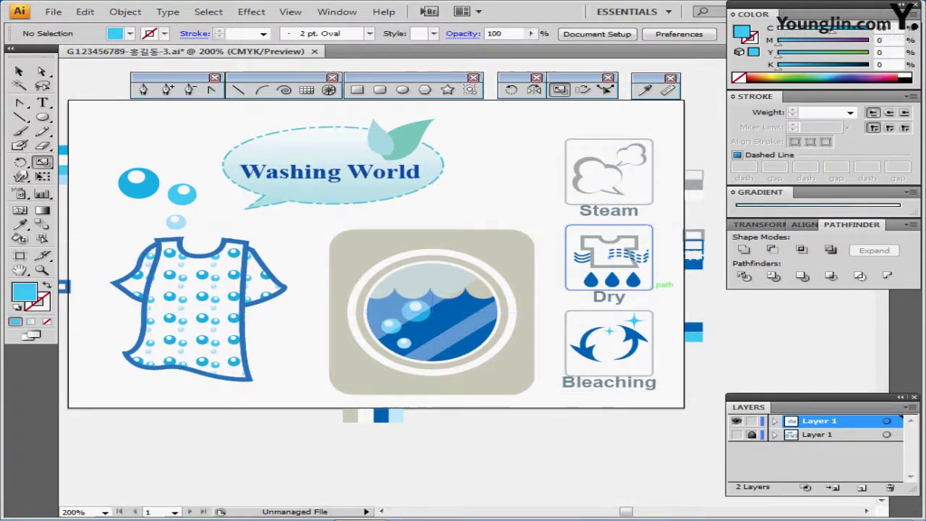
key(ctrl+0)
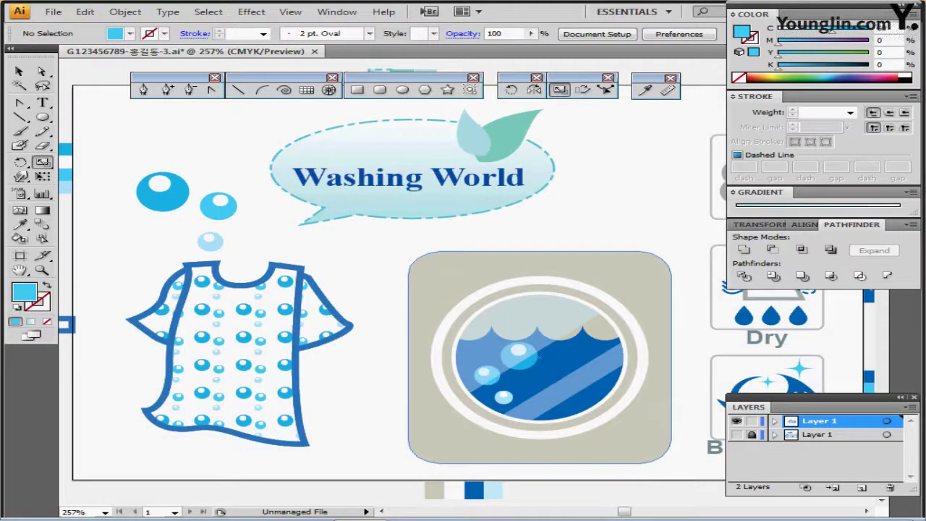